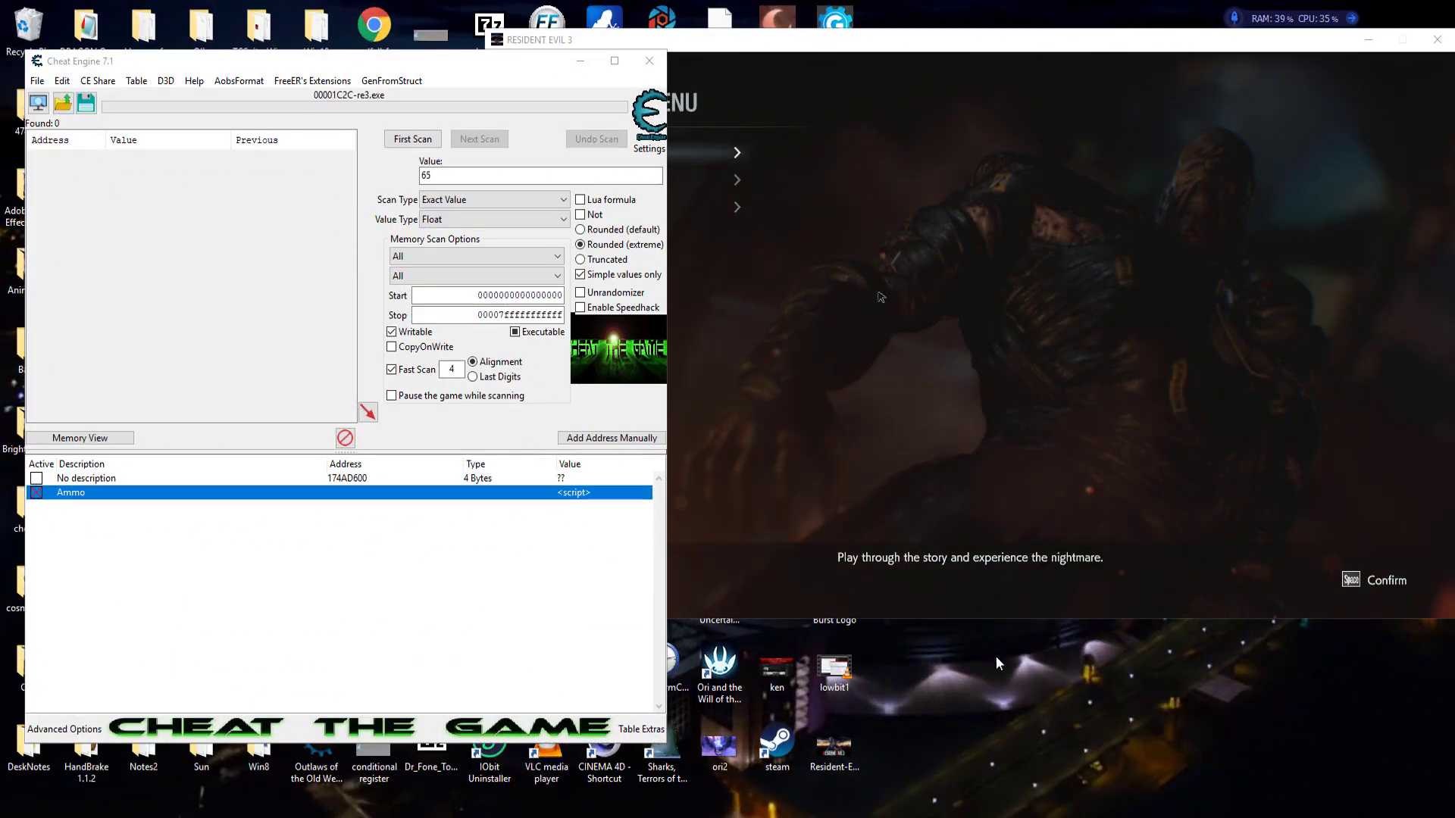
Step: Attach Cheat Engine to the RESIDENT EVIL 3 process and disable the table's enabled auto assembler entries without executing their disable part
{"action": "left_click", "coordinate": [38, 102]}
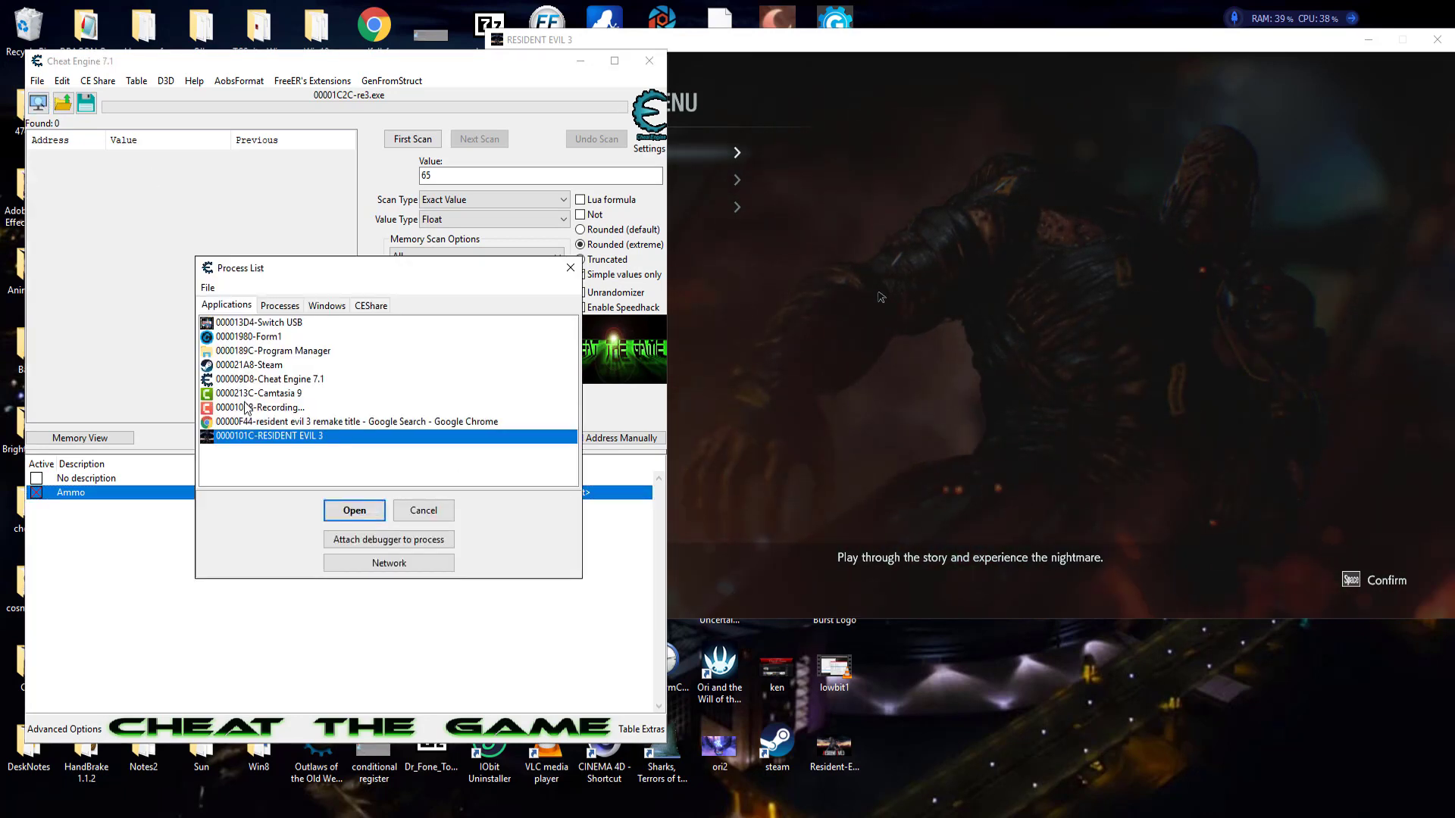
{"action": "left_click", "coordinate": [354, 510]}
{"action": "left_click", "coordinate": [783, 421]}
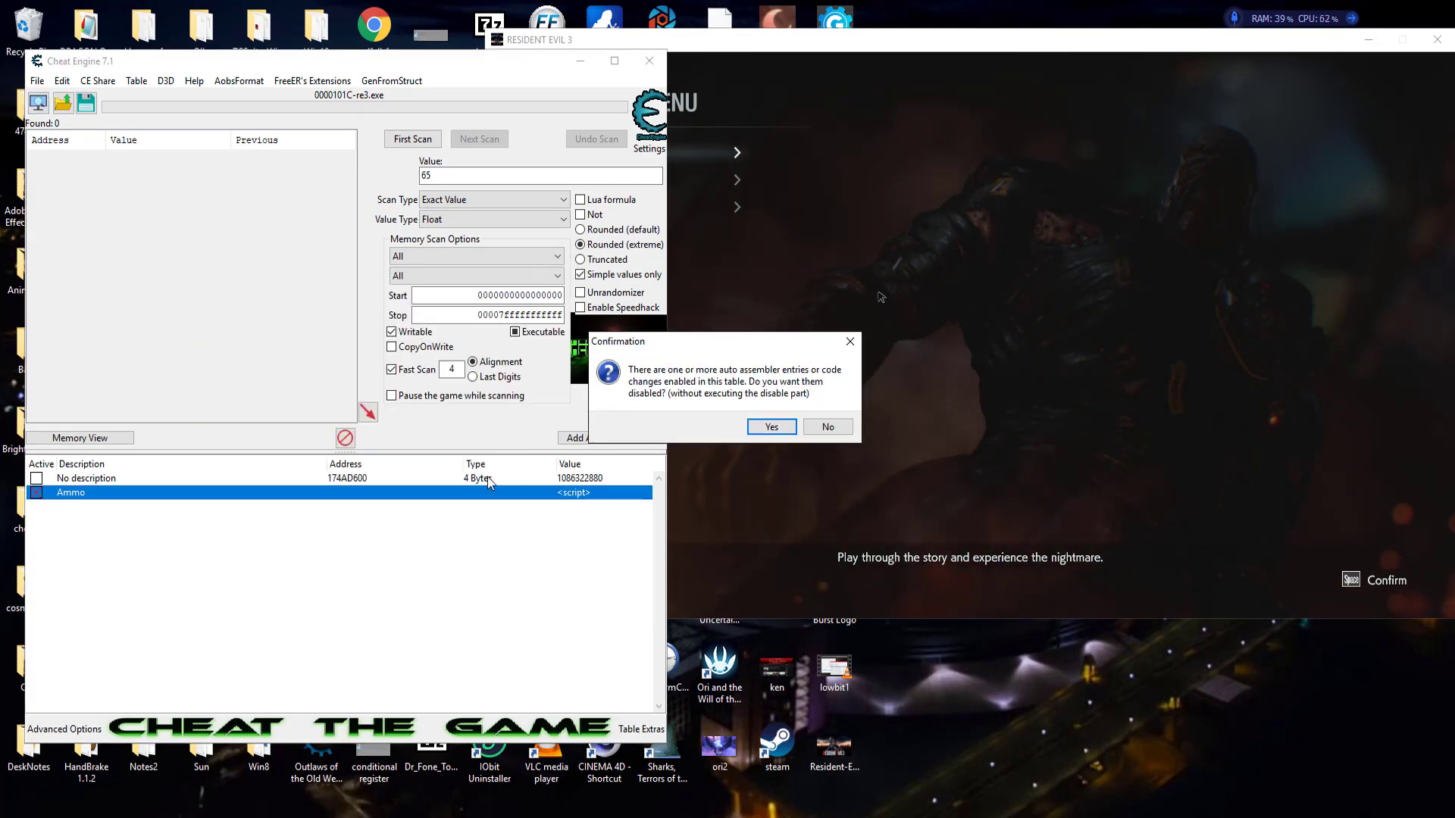
{"action": "left_click", "coordinate": [772, 428]}
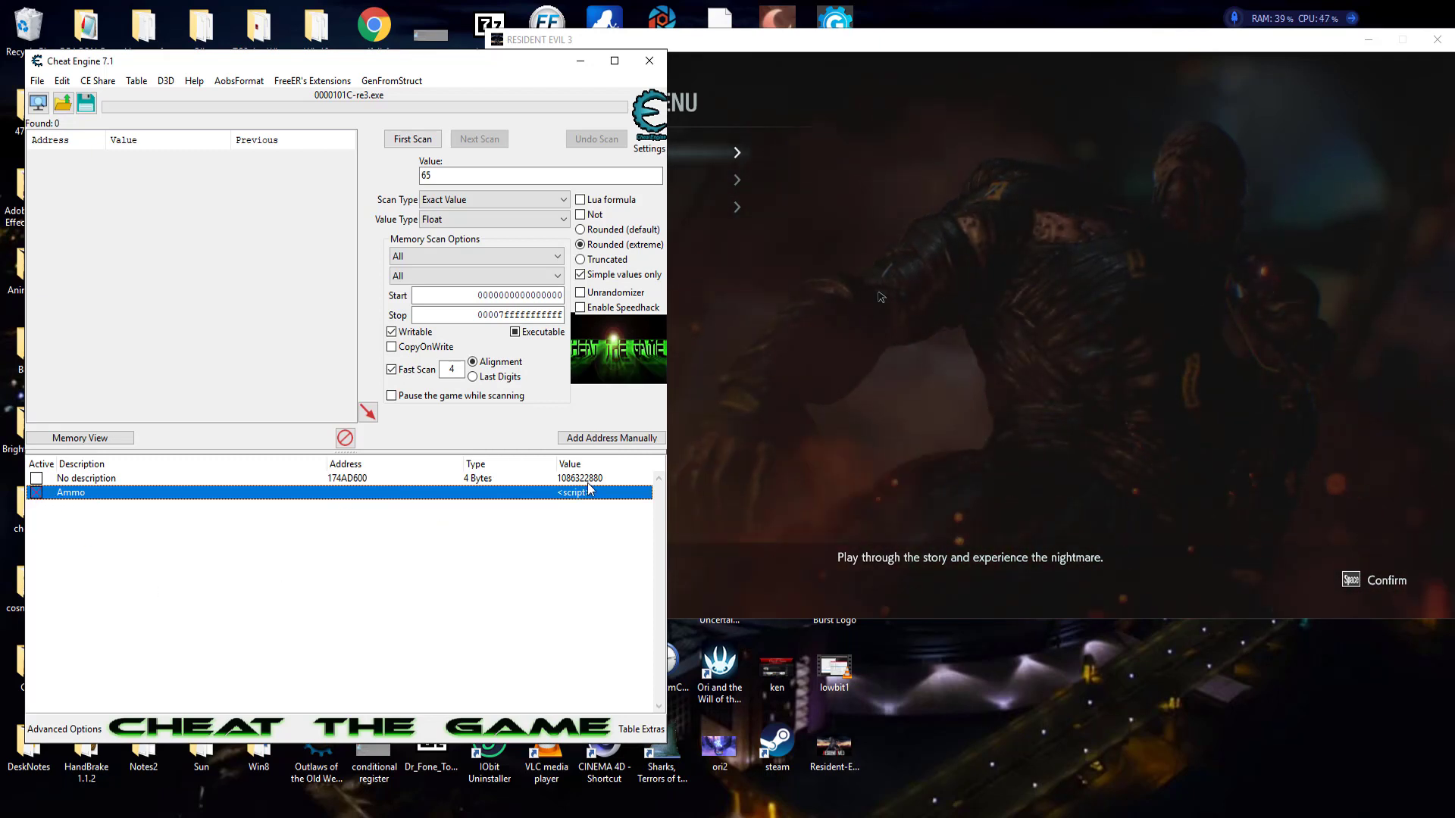
Step: Switch to Resident Evil 3 and load the story save in slot 1, Downtown / Subway Ticket Gate
{"action": "left_click", "coordinate": [940, 264]}
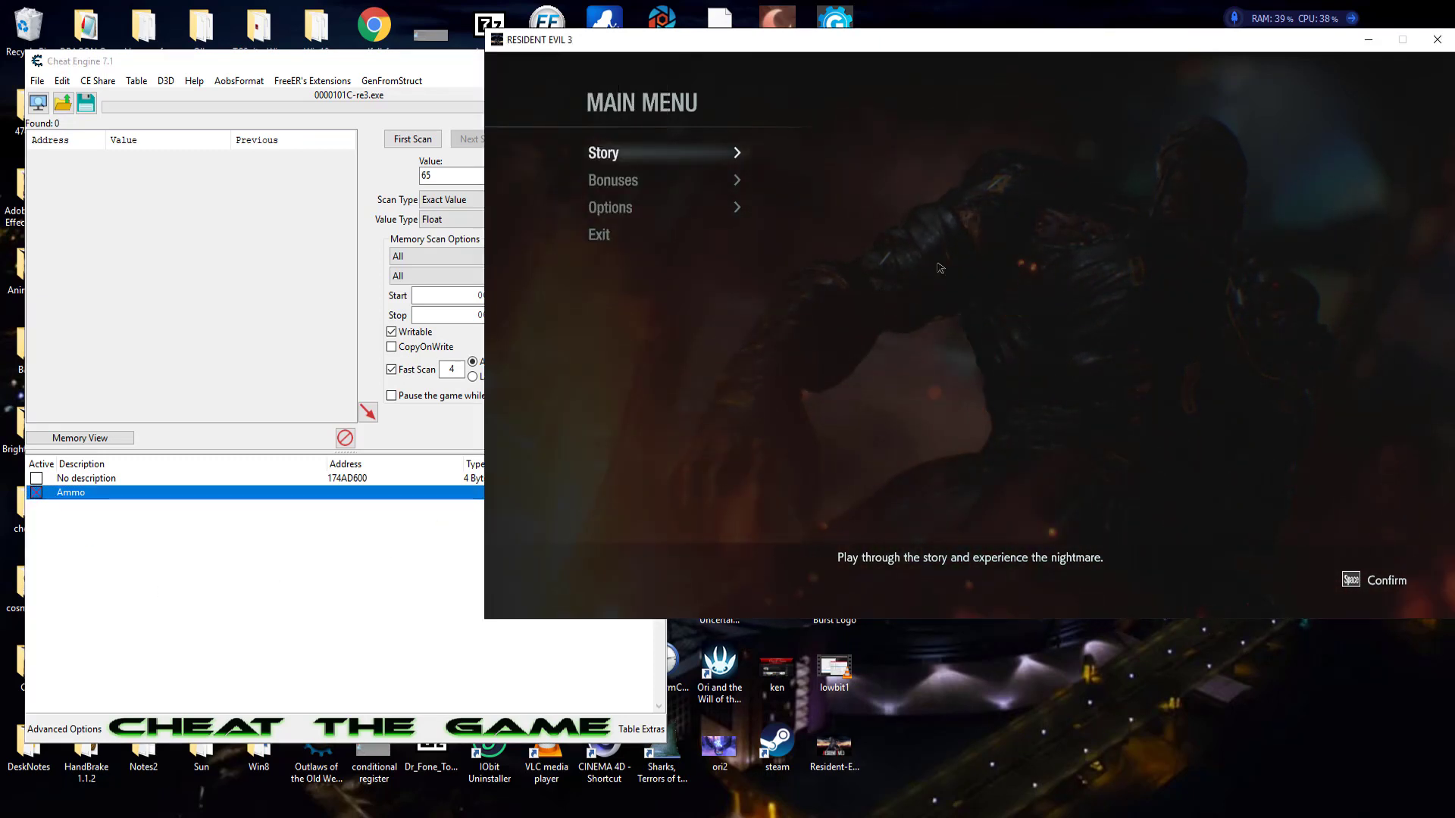
{"action": "left_click", "coordinate": [613, 148]}
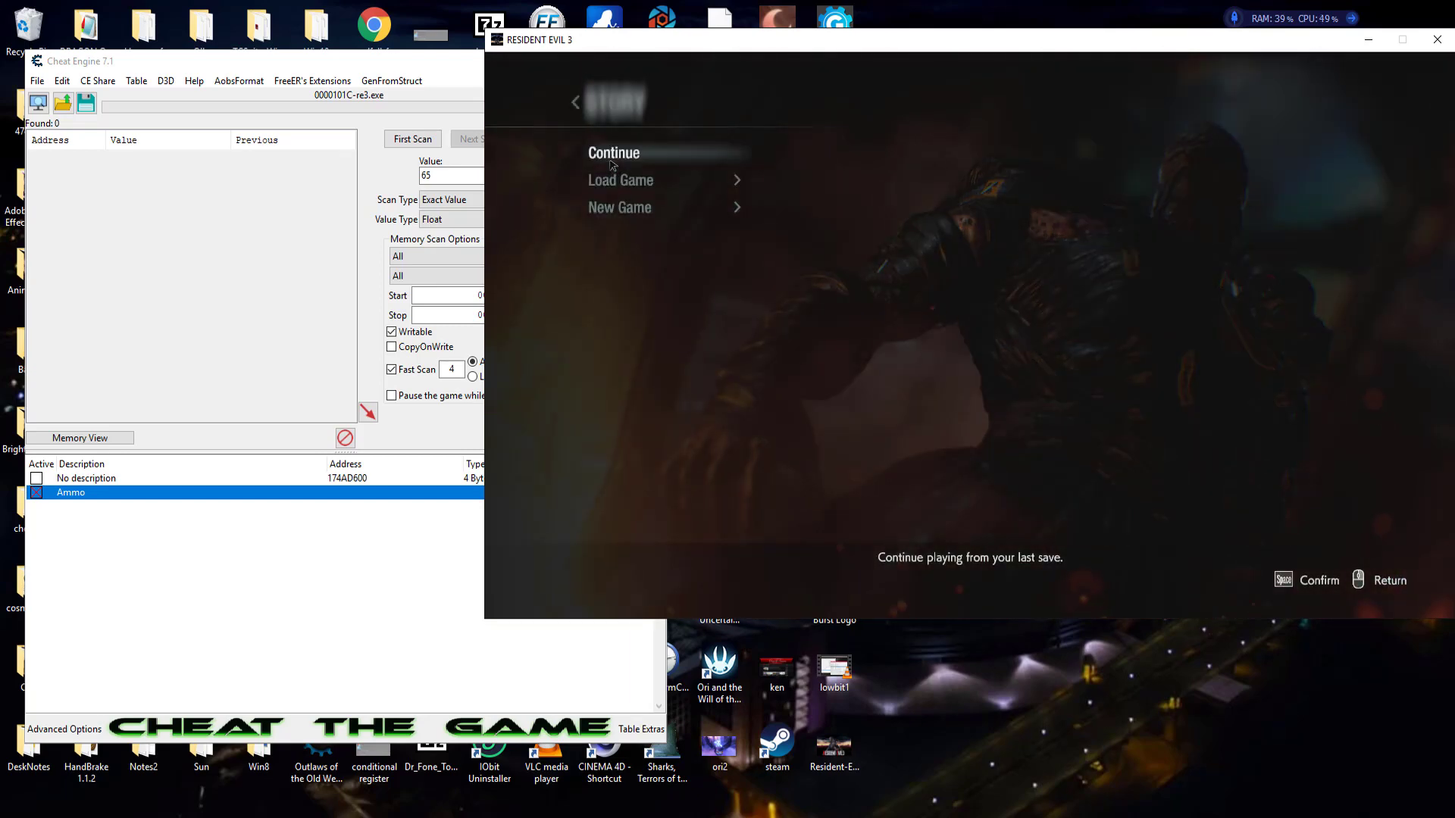
{"action": "left_click", "coordinate": [675, 186]}
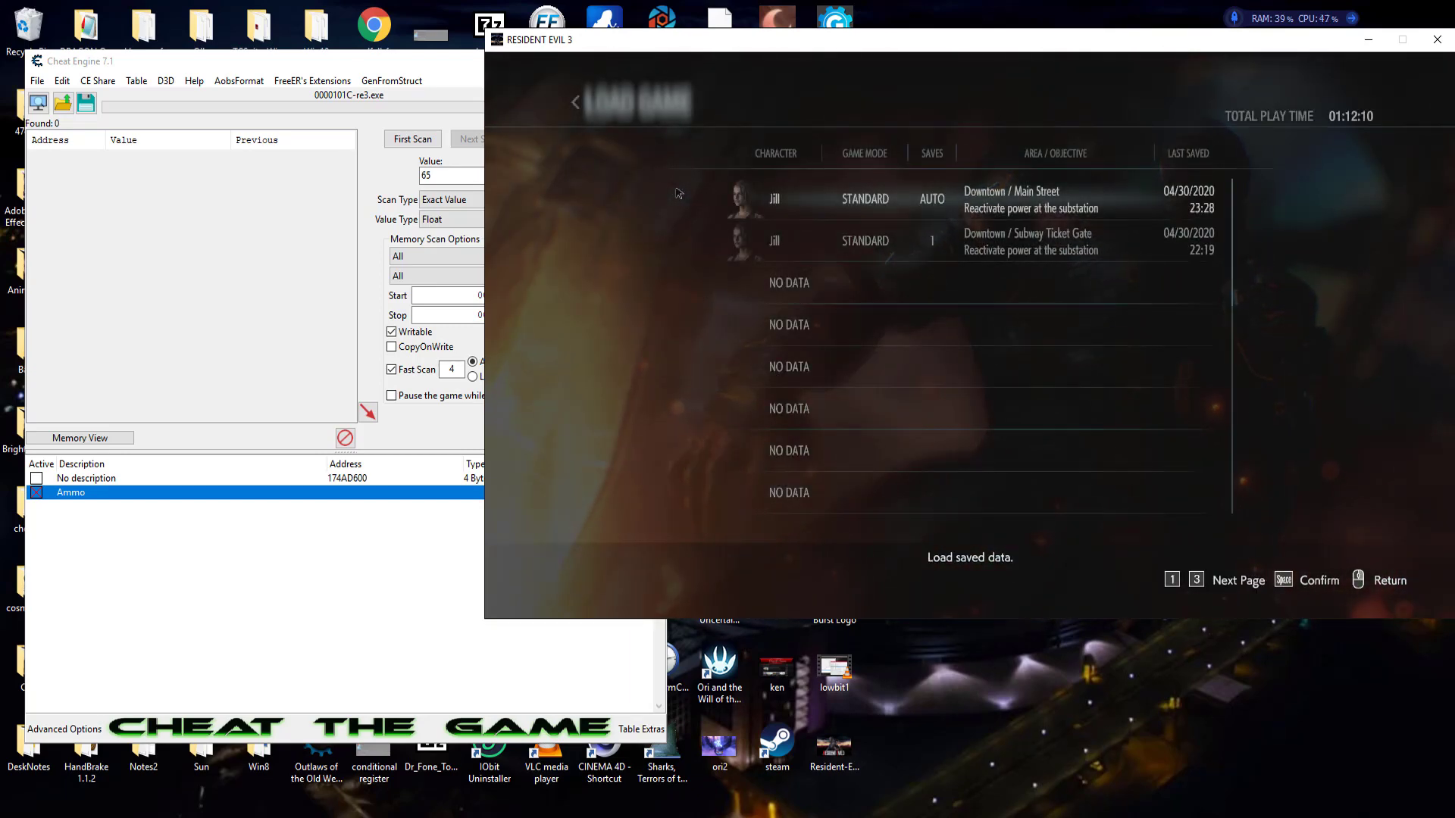
{"action": "left_click", "coordinate": [884, 259]}
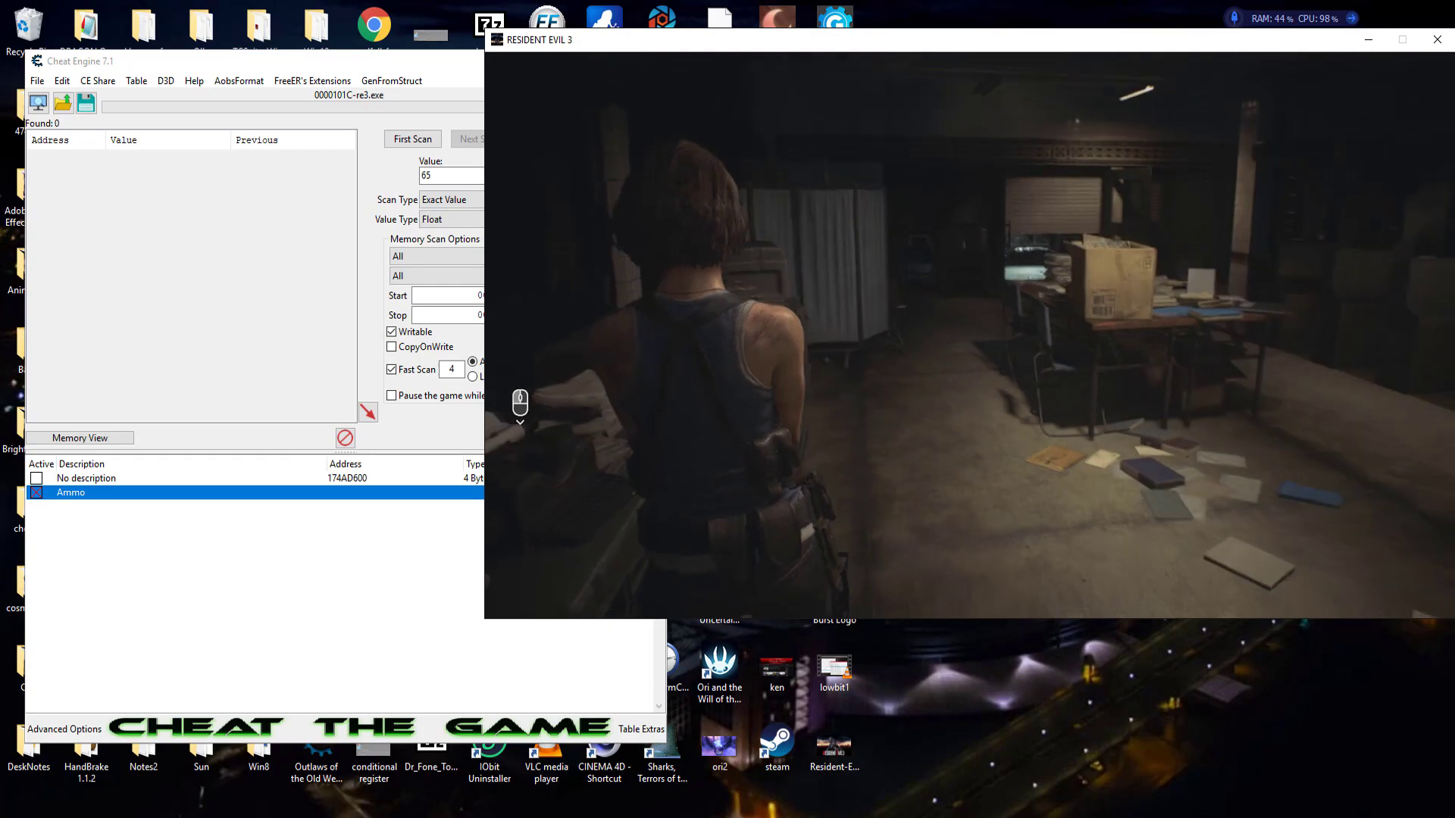
Step: Walk up to the cluttered desk and fire the handgun at its papers several times to test the ammo cheat
{"action": "right_click", "coordinate": [969, 335]}
{"action": "key", "text": "w"}
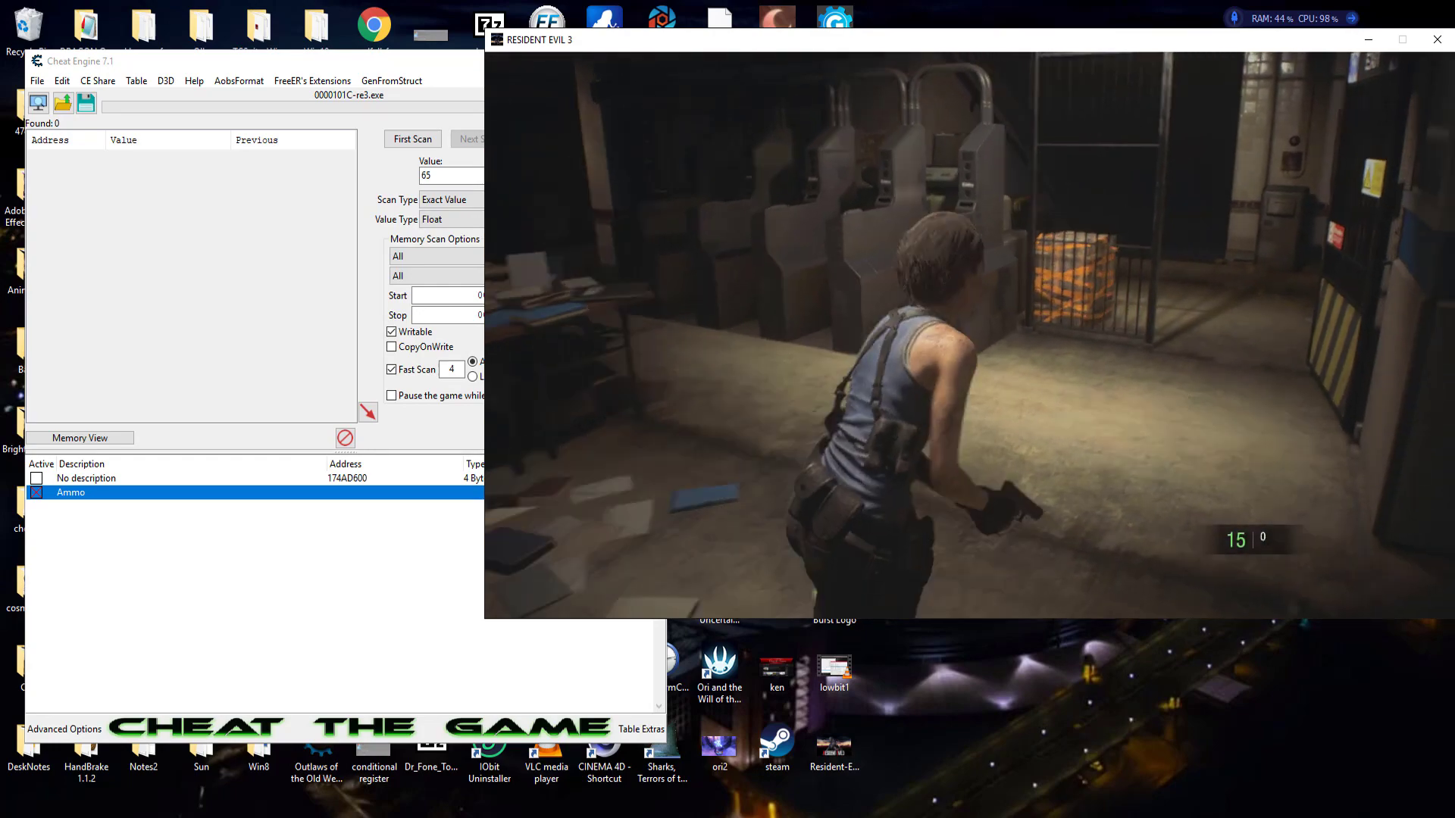
{"action": "key", "text": "w"}
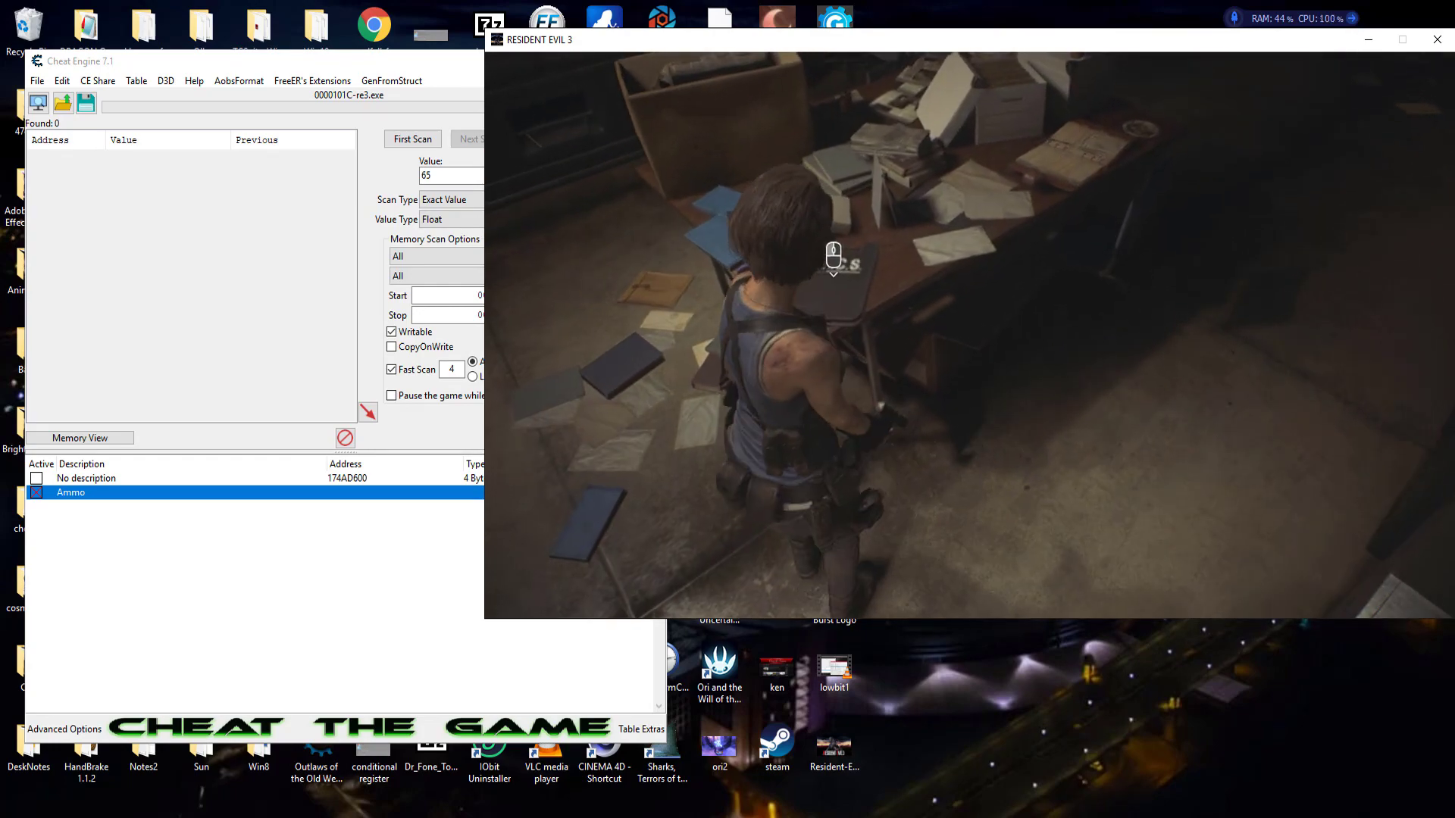
{"action": "right_click", "coordinate": [970, 335]}
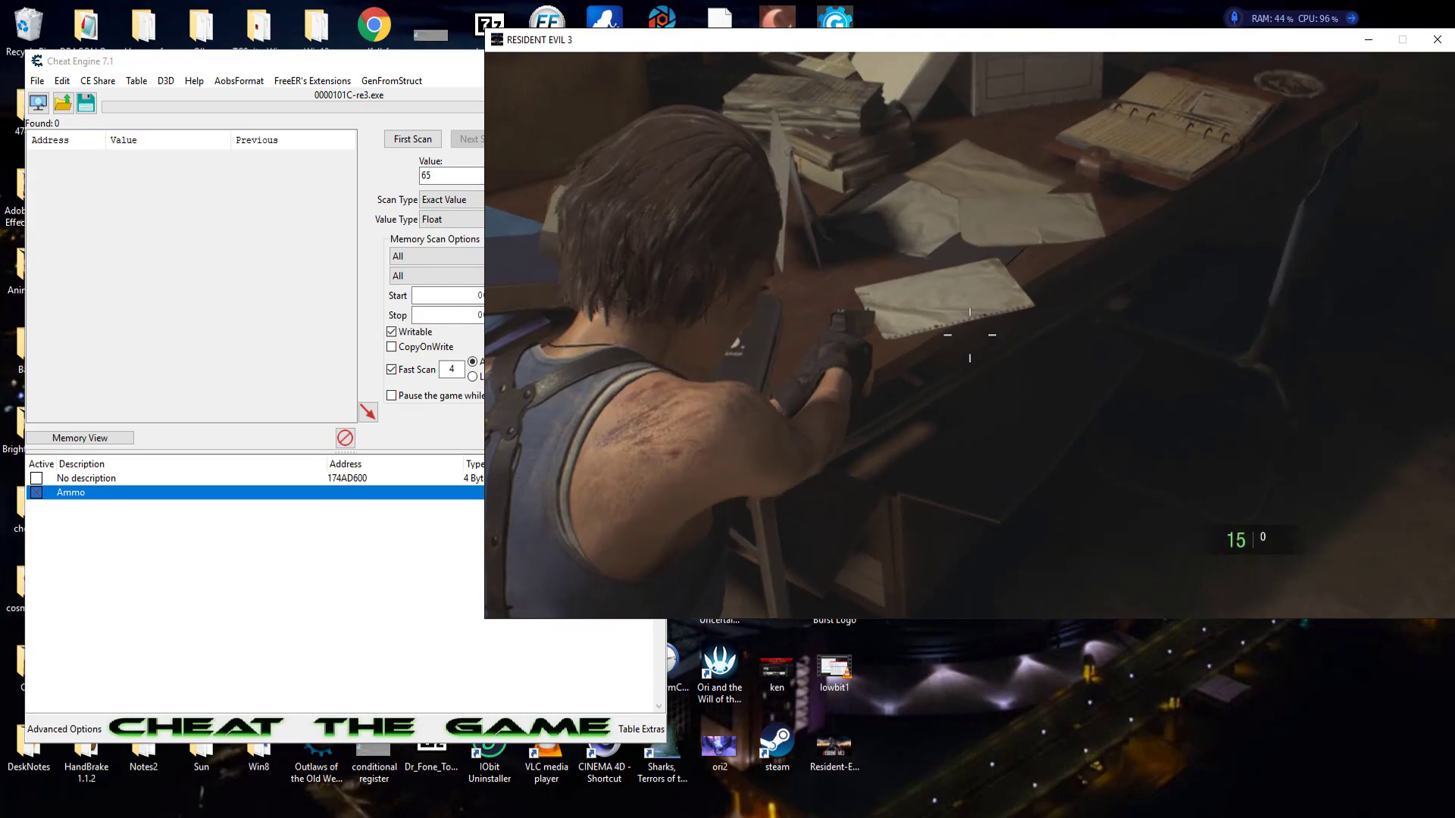
{"action": "left_click", "coordinate": [970, 335]}
{"action": "right_click", "coordinate": [970, 335]}
{"action": "left_click", "coordinate": [969, 335]}
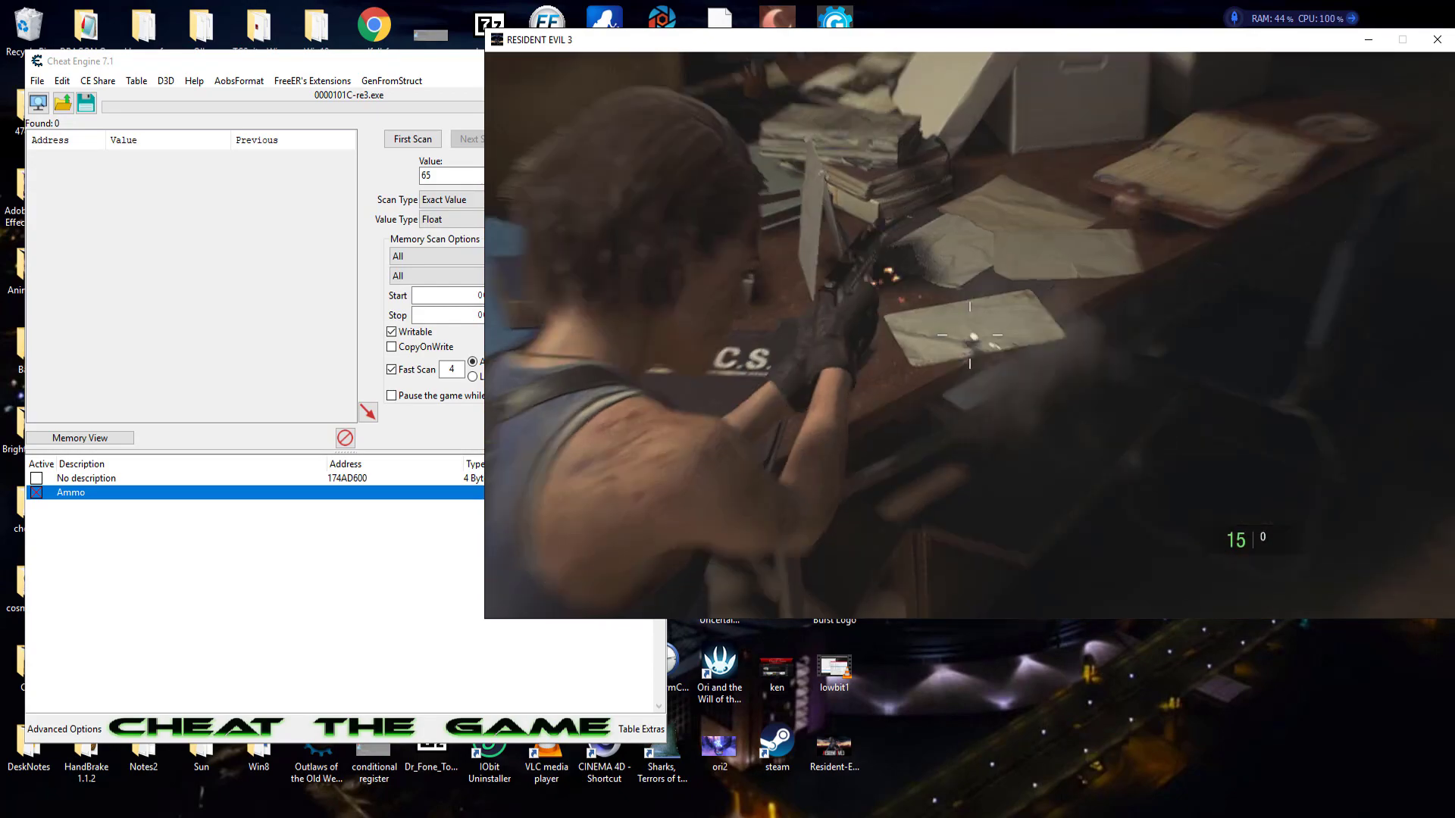
{"action": "right_click", "coordinate": [970, 334]}
{"action": "left_click", "coordinate": [970, 335]}
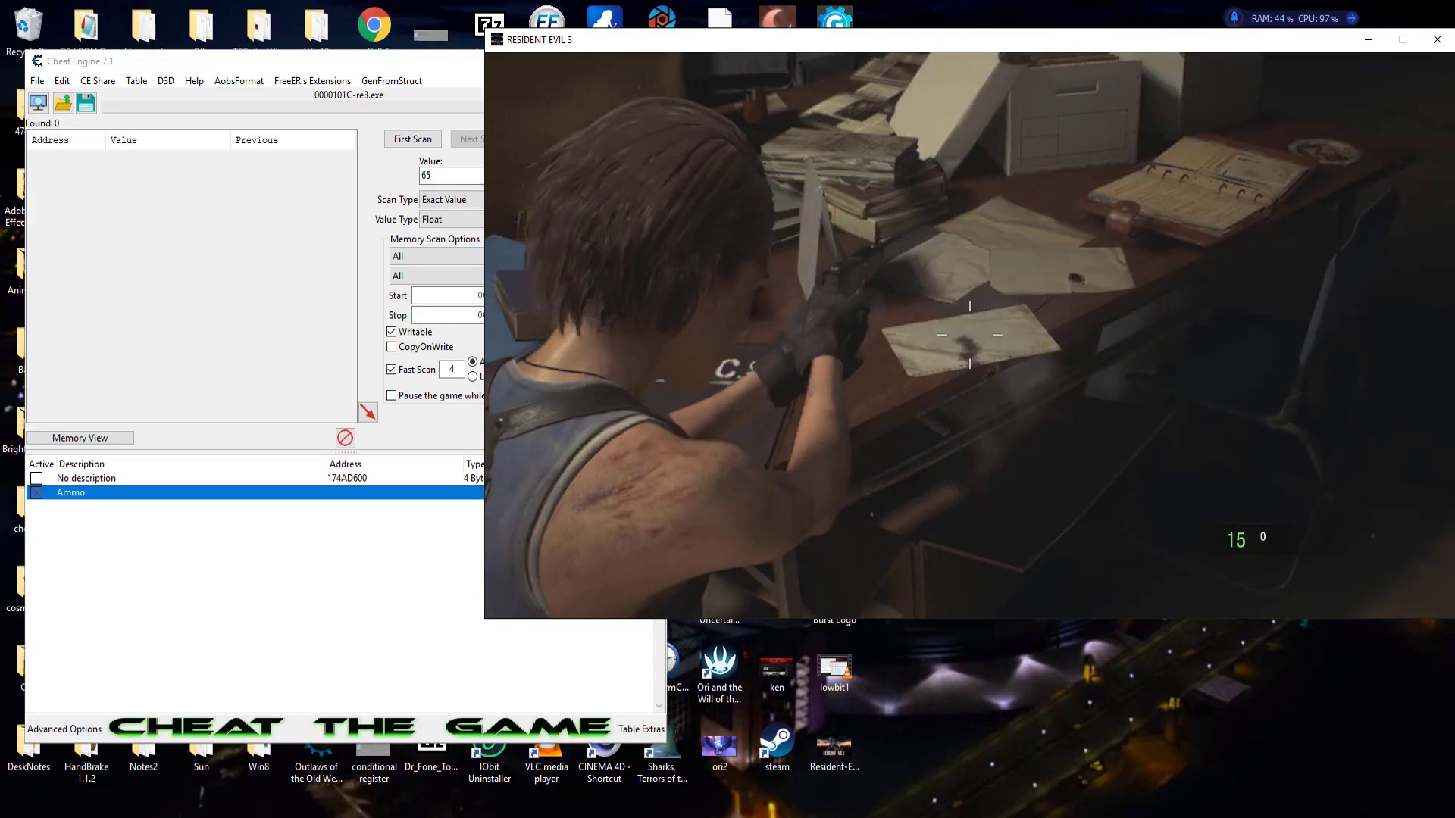
Step: Move the character from the ticket gate room past the supply crates and down the subway stairs to the wall with the Science Forum poster
{"action": "key", "text": "w"}
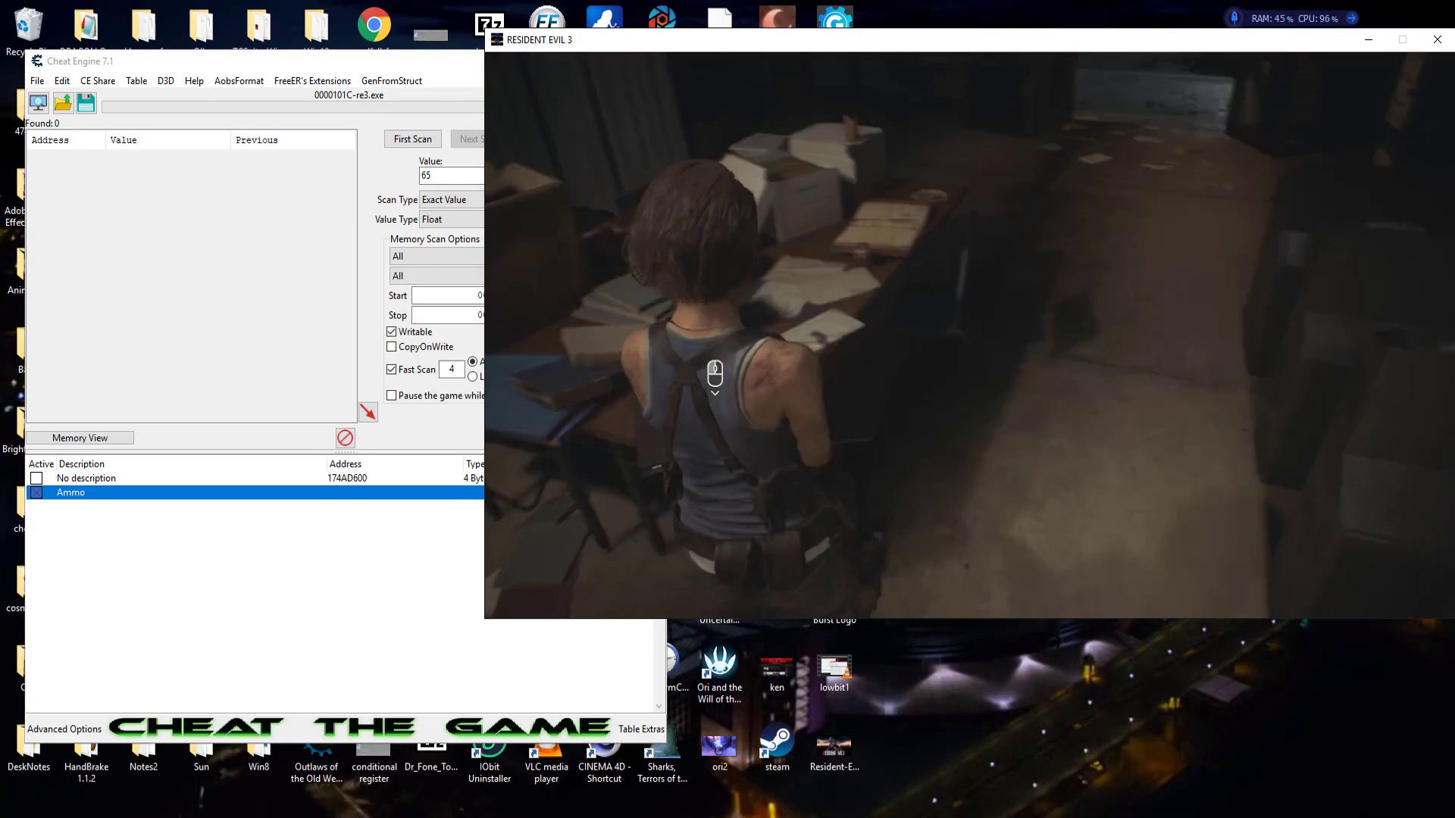
{"action": "key", "text": "w"}
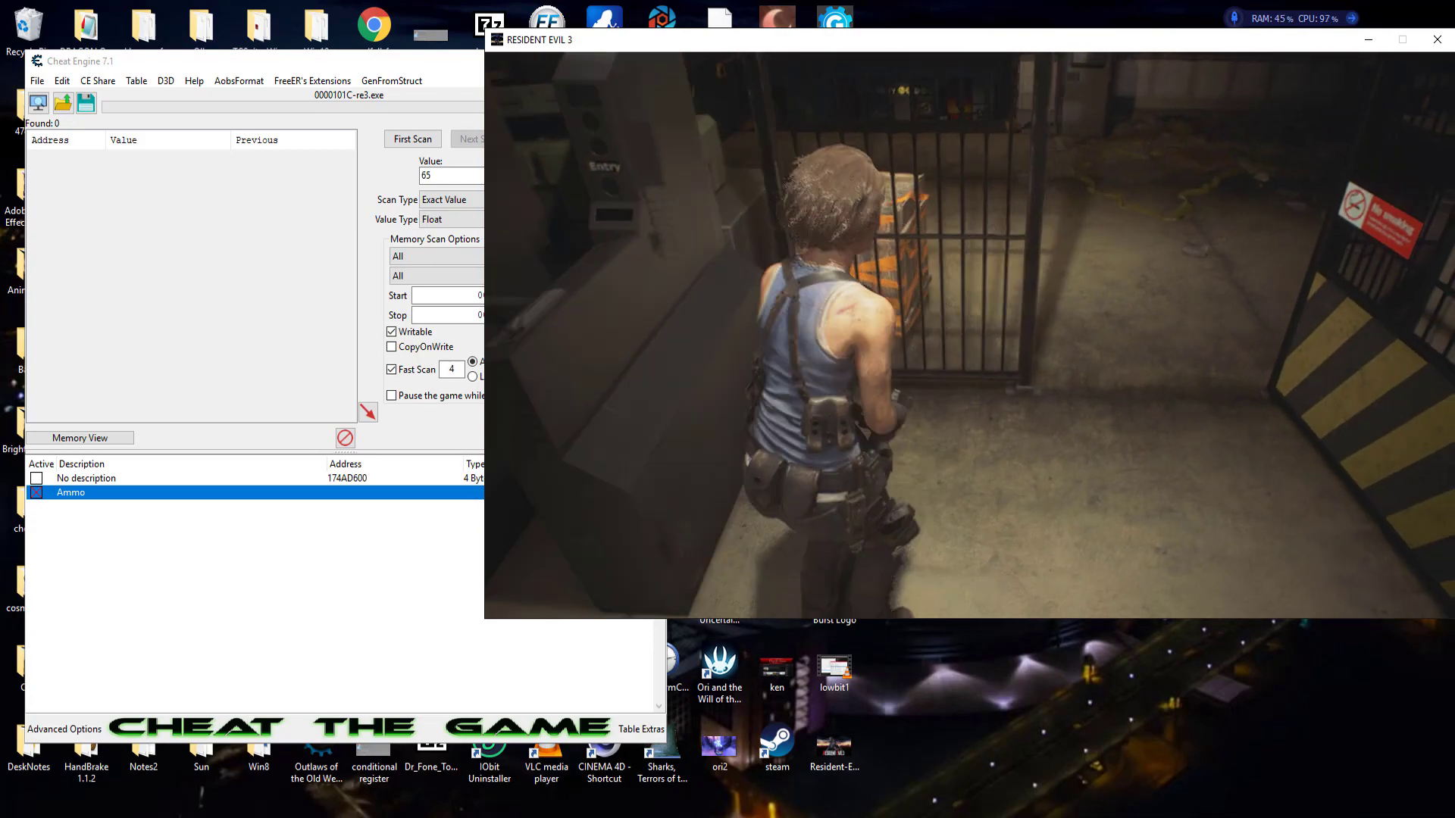
{"action": "key", "text": "w"}
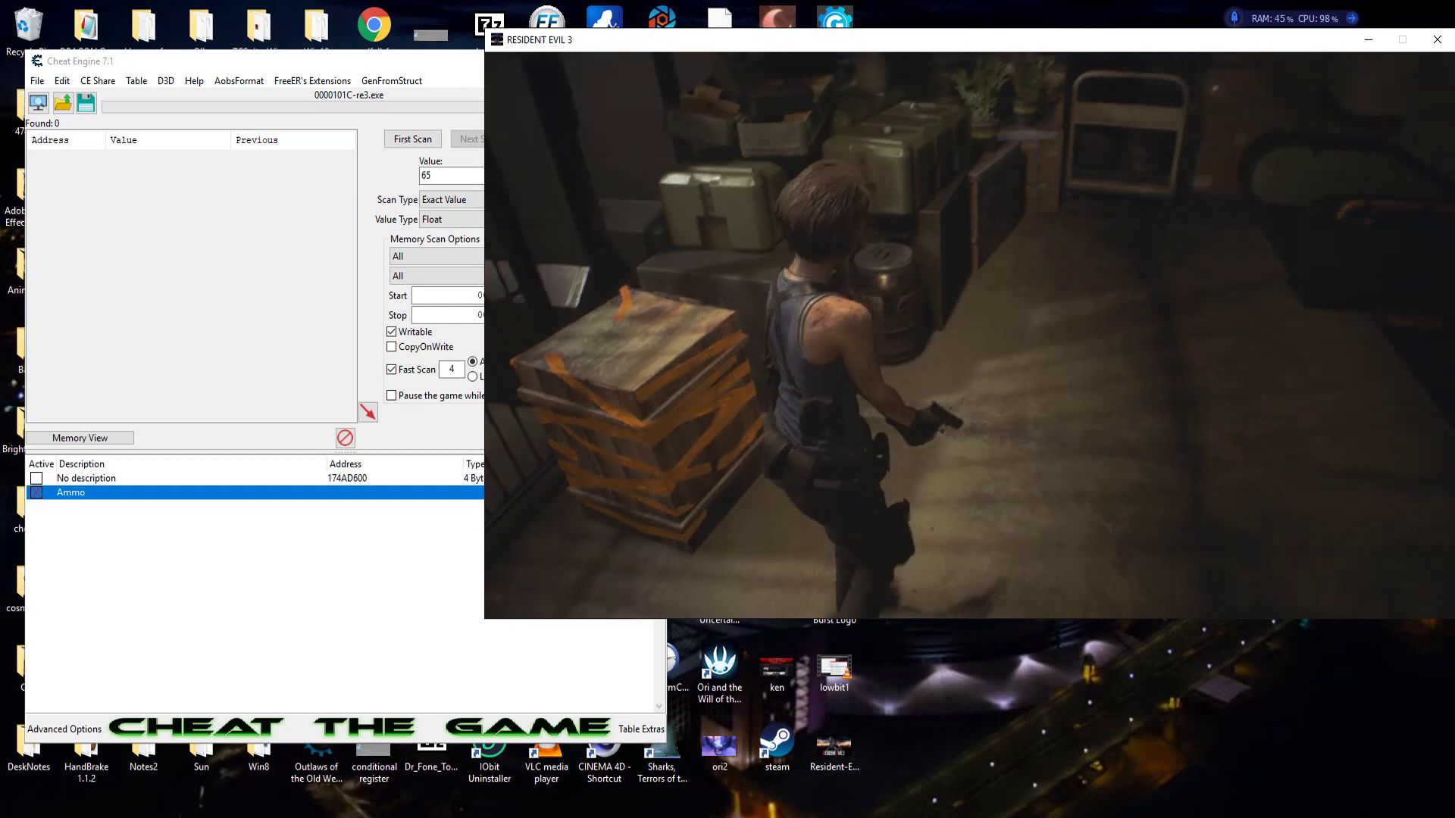
{"action": "key", "text": "w"}
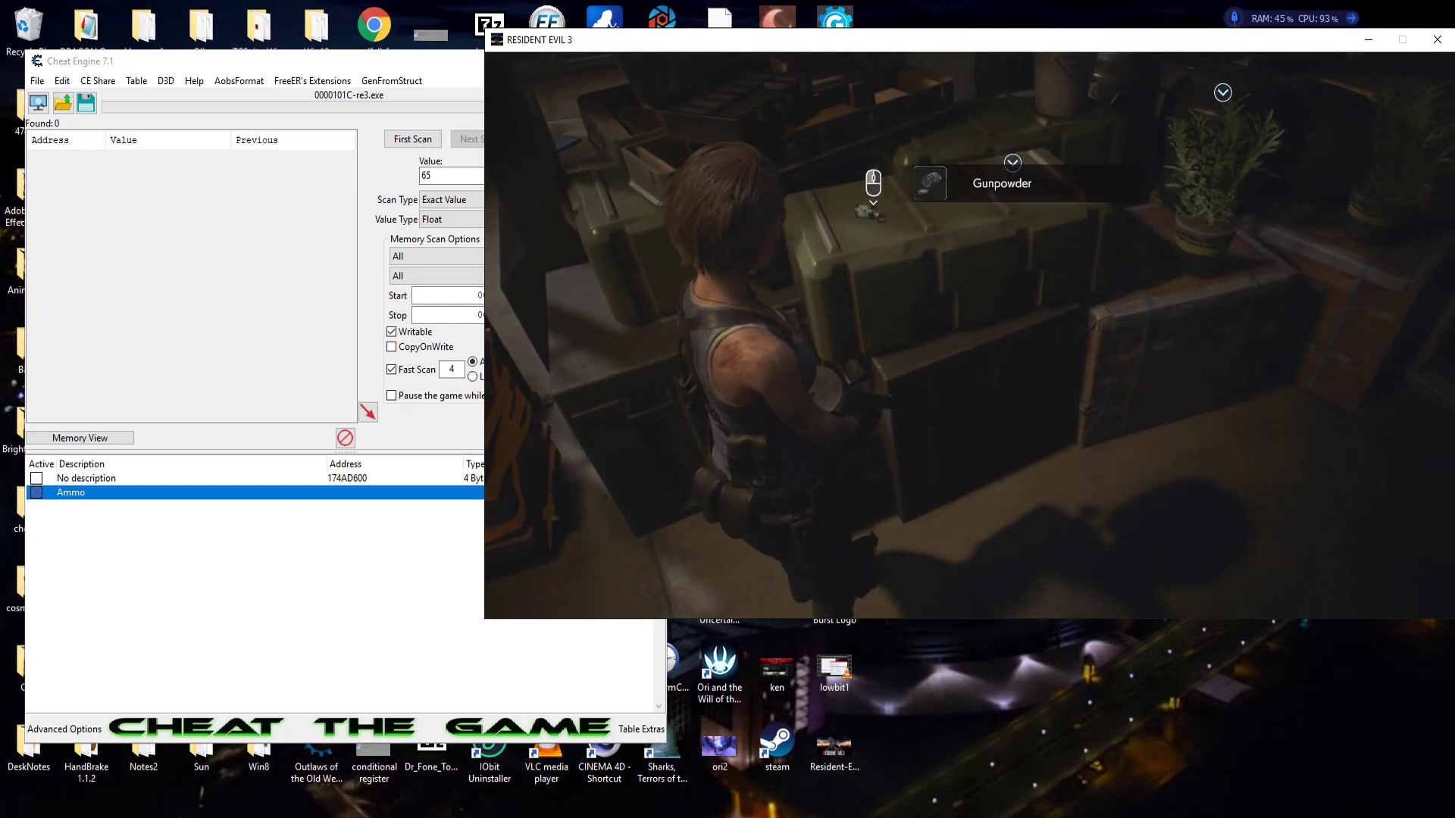
{"action": "key", "text": "w"}
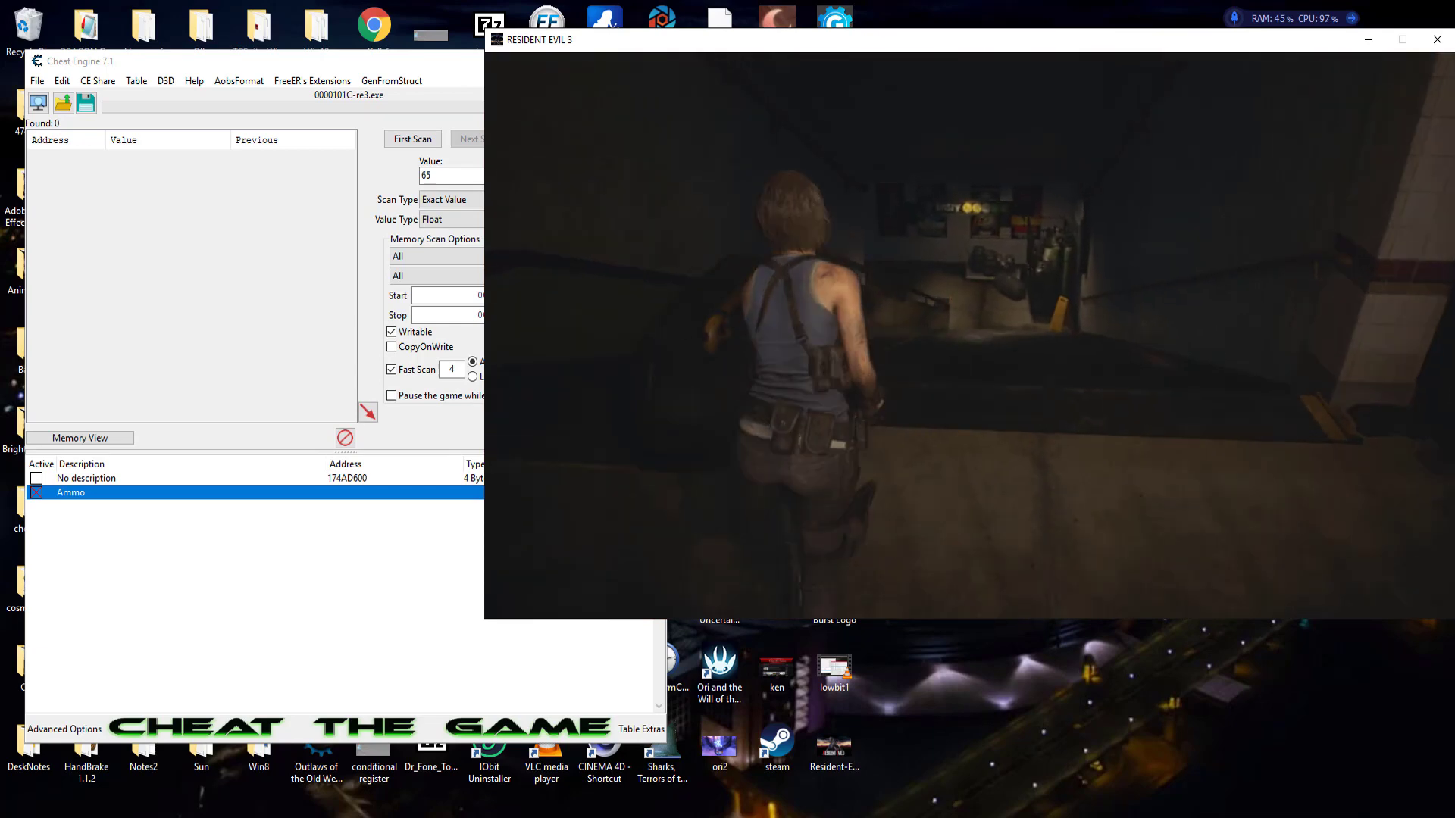
{"action": "key", "text": "w"}
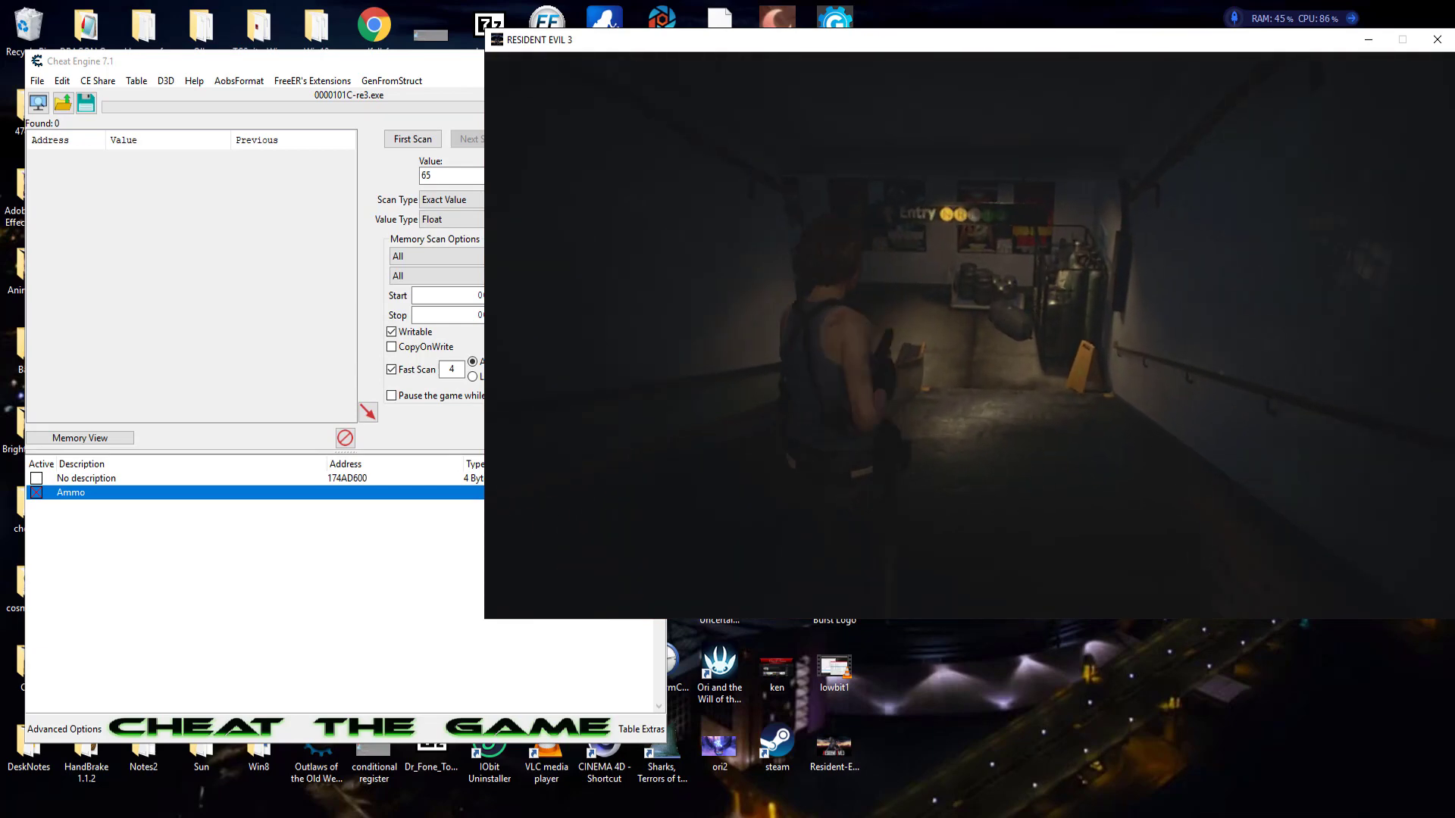
{"action": "key", "text": "w"}
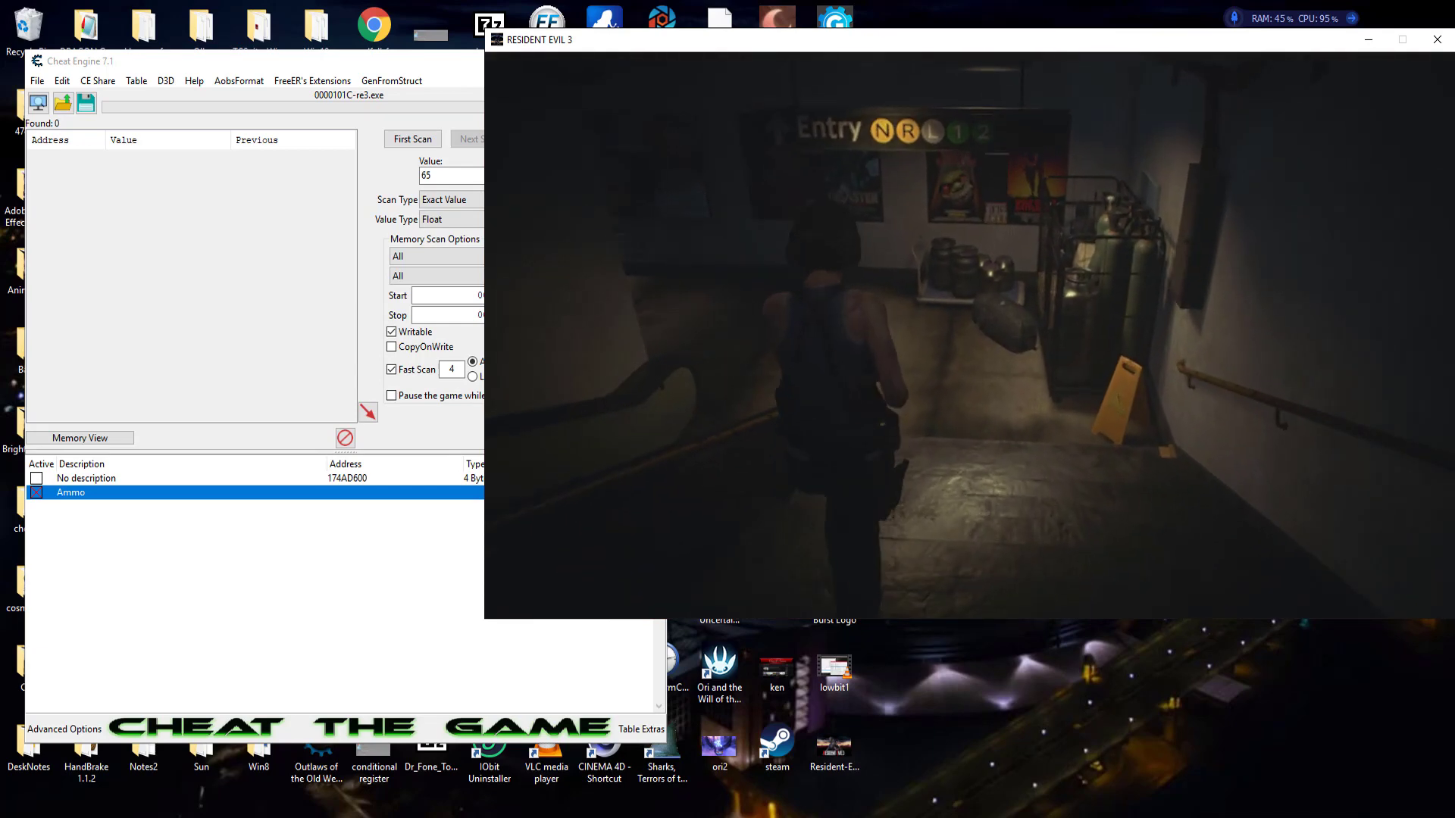
{"action": "key", "text": "w"}
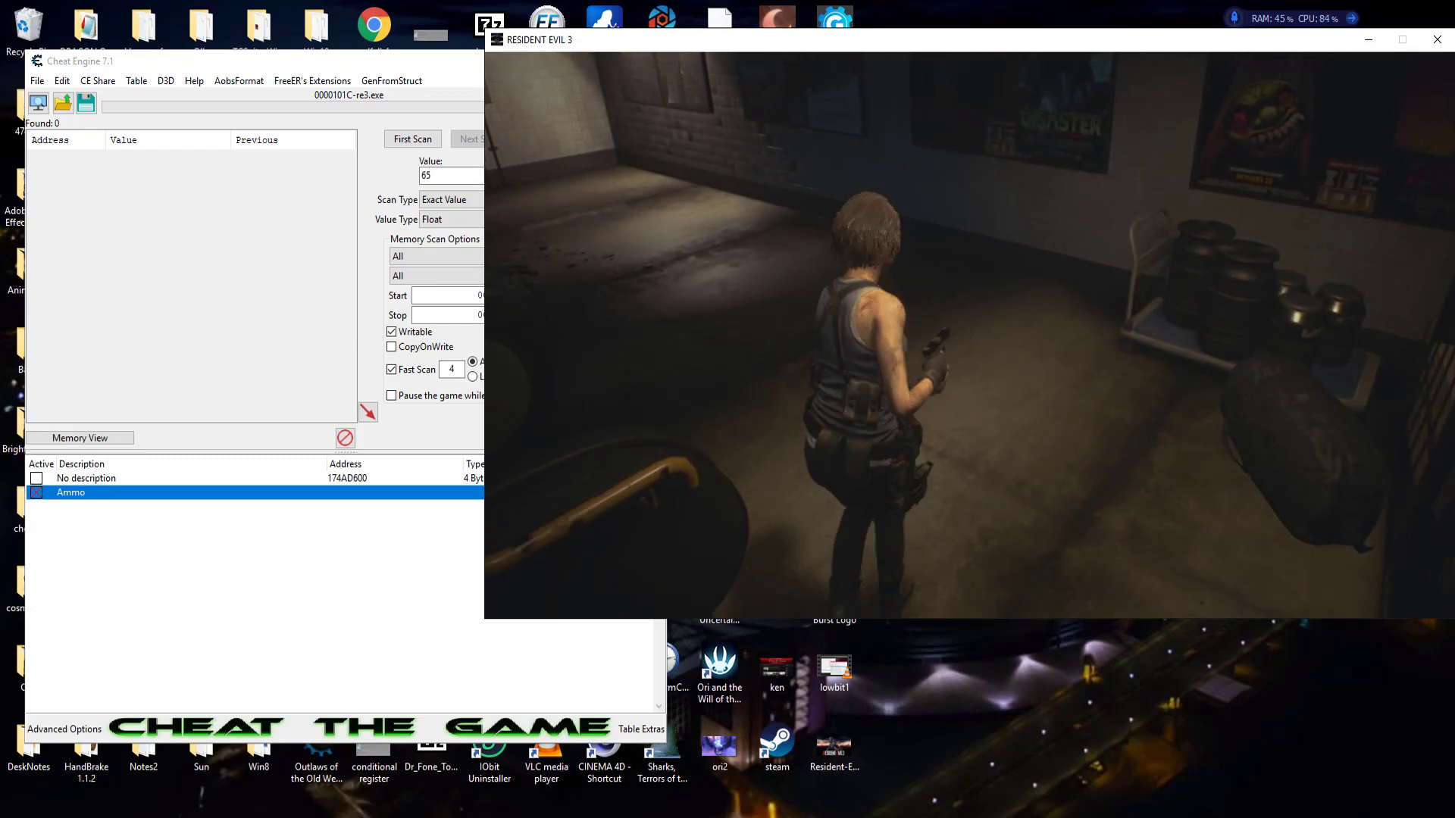
{"action": "key", "text": "w"}
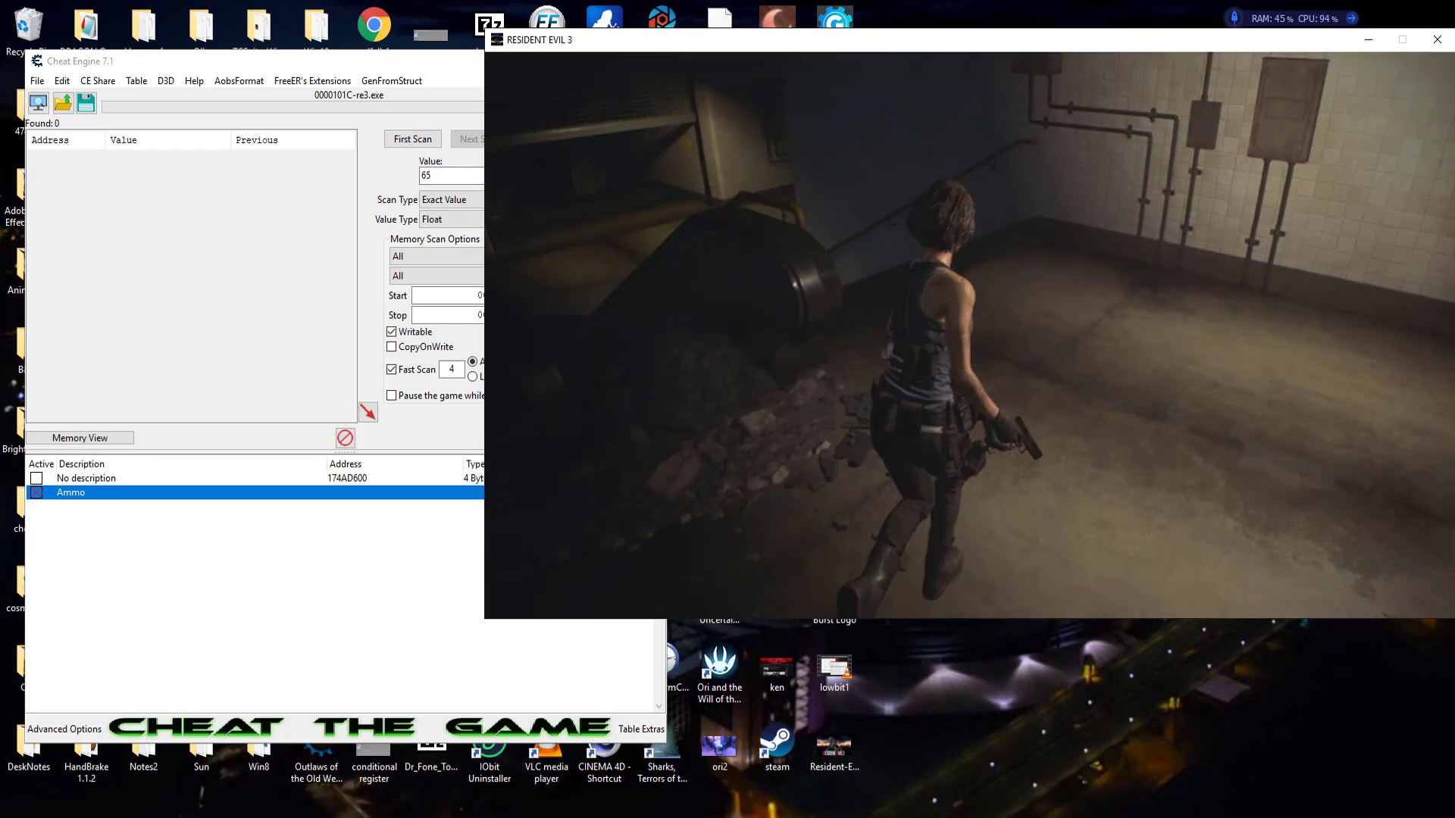
{"action": "key", "text": "w"}
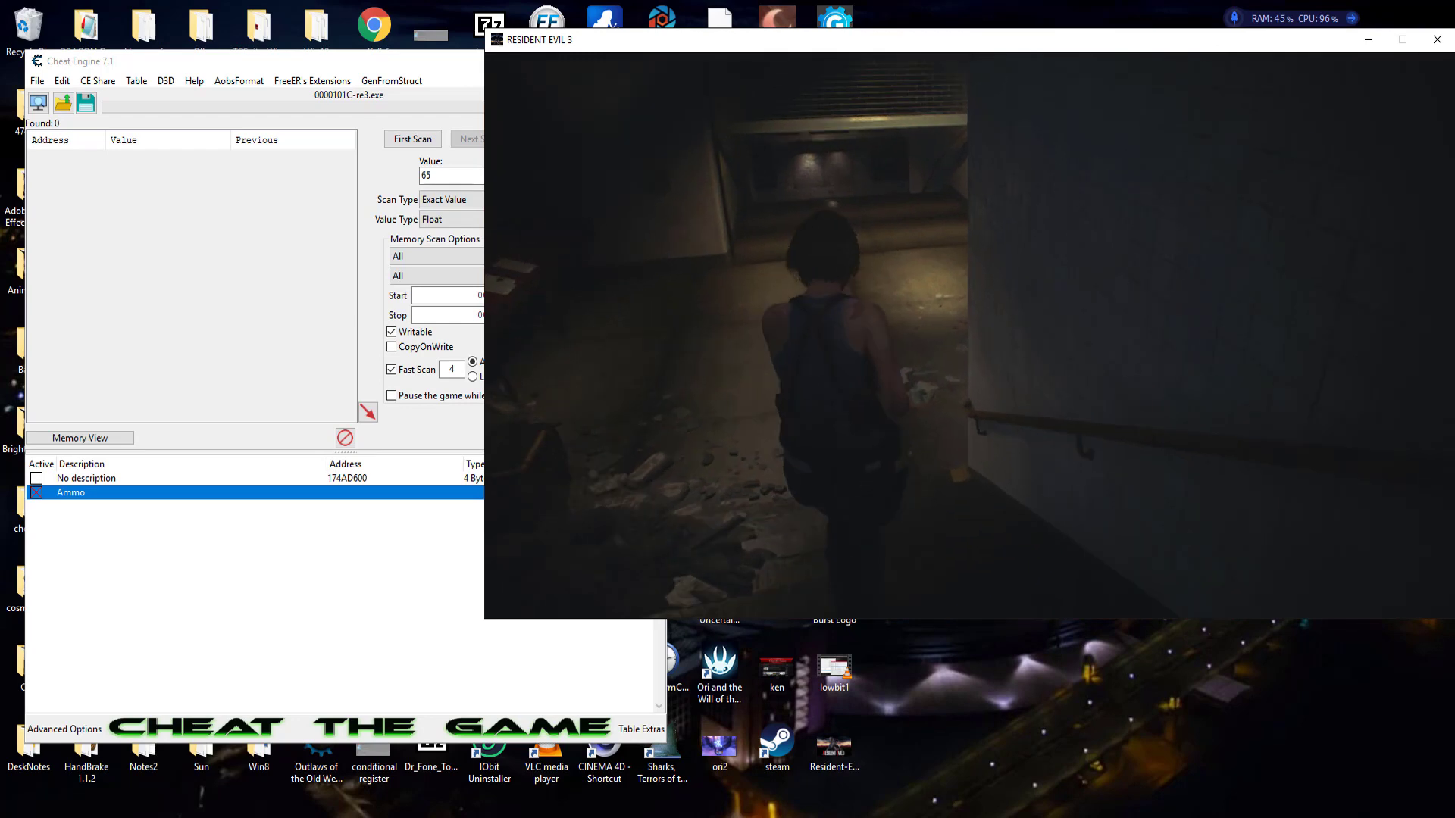
{"action": "key", "text": "w"}
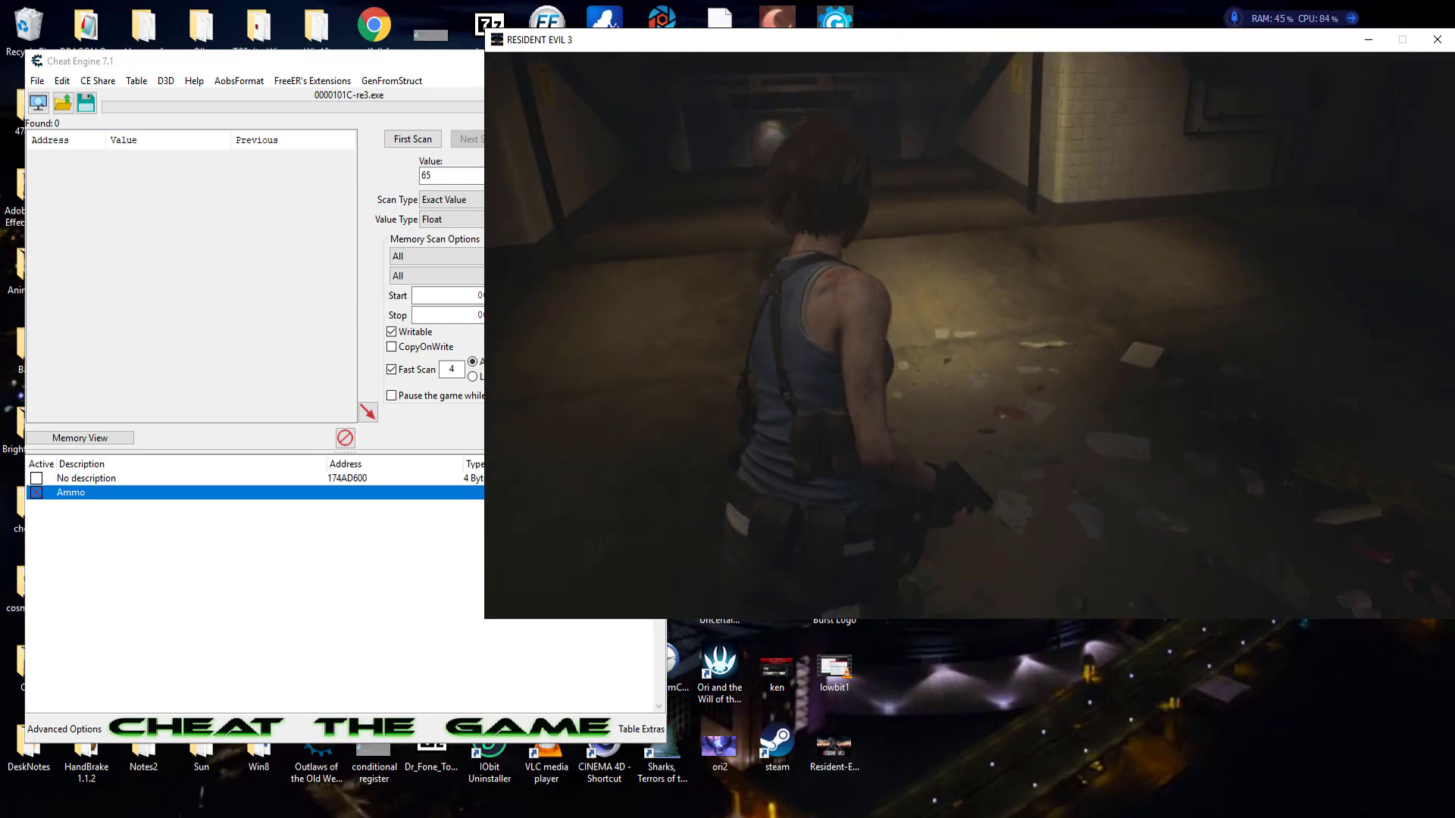
{"action": "key", "text": "w"}
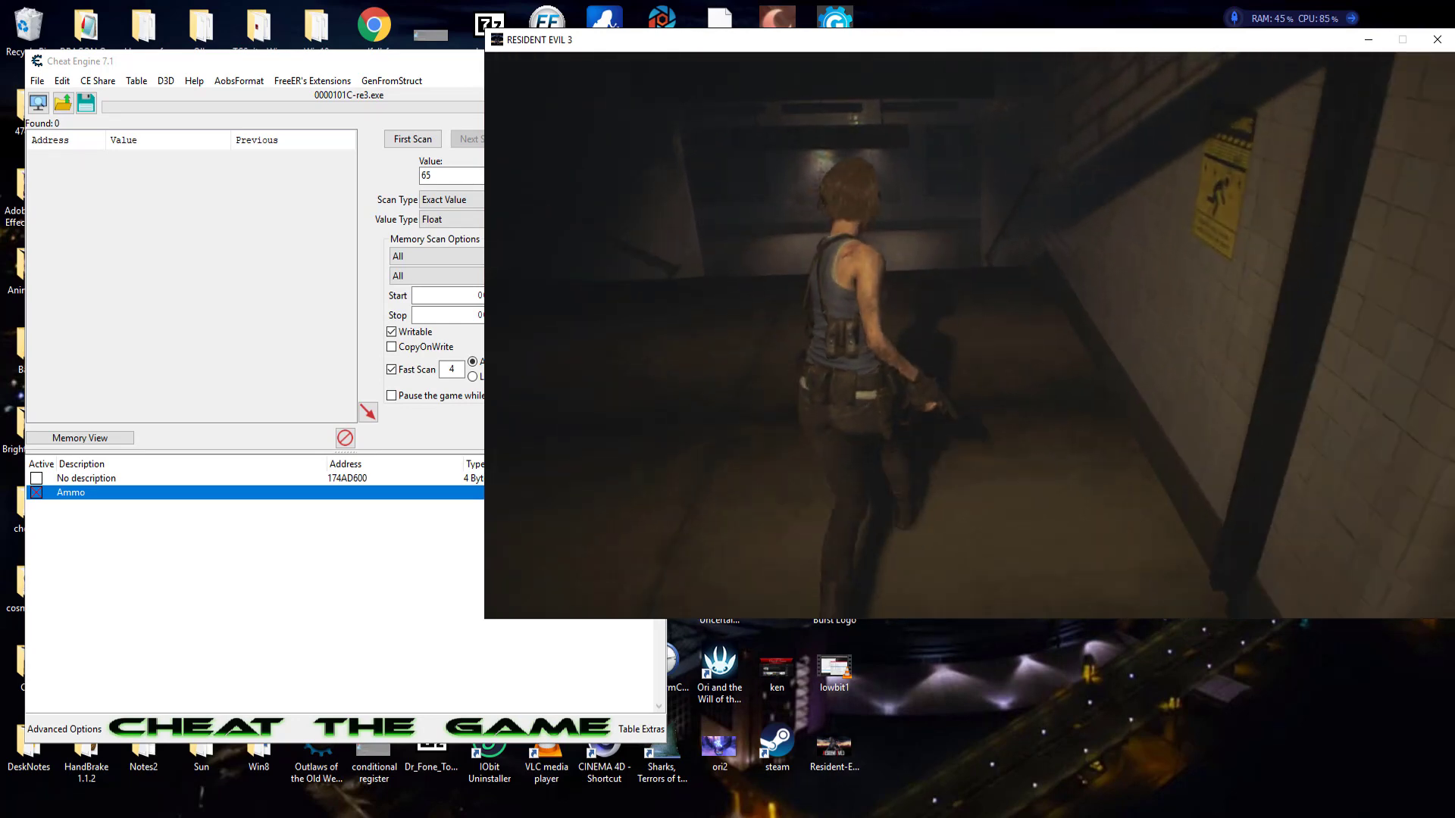
{"action": "key", "text": "w"}
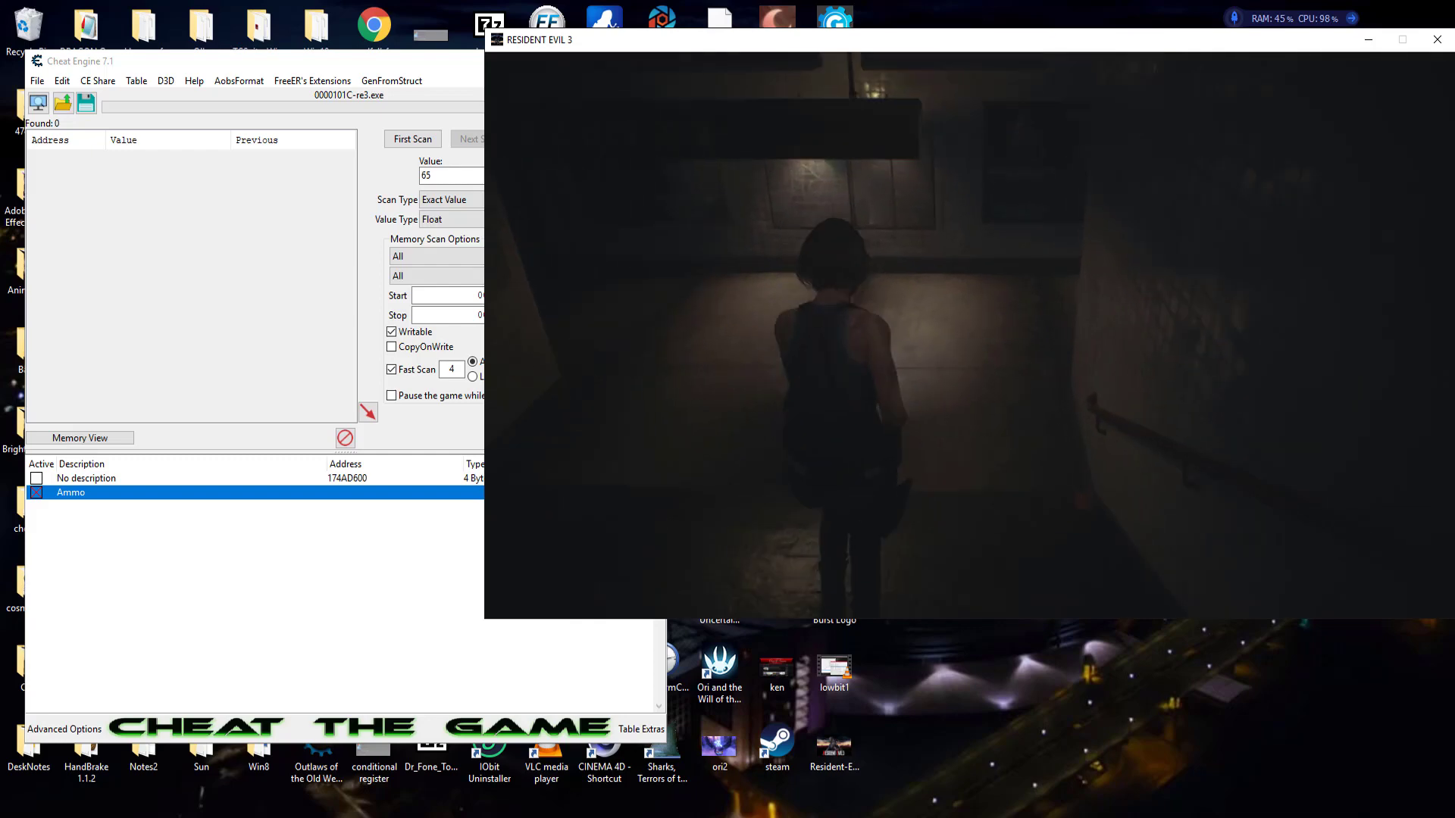
{"action": "key", "text": "w"}
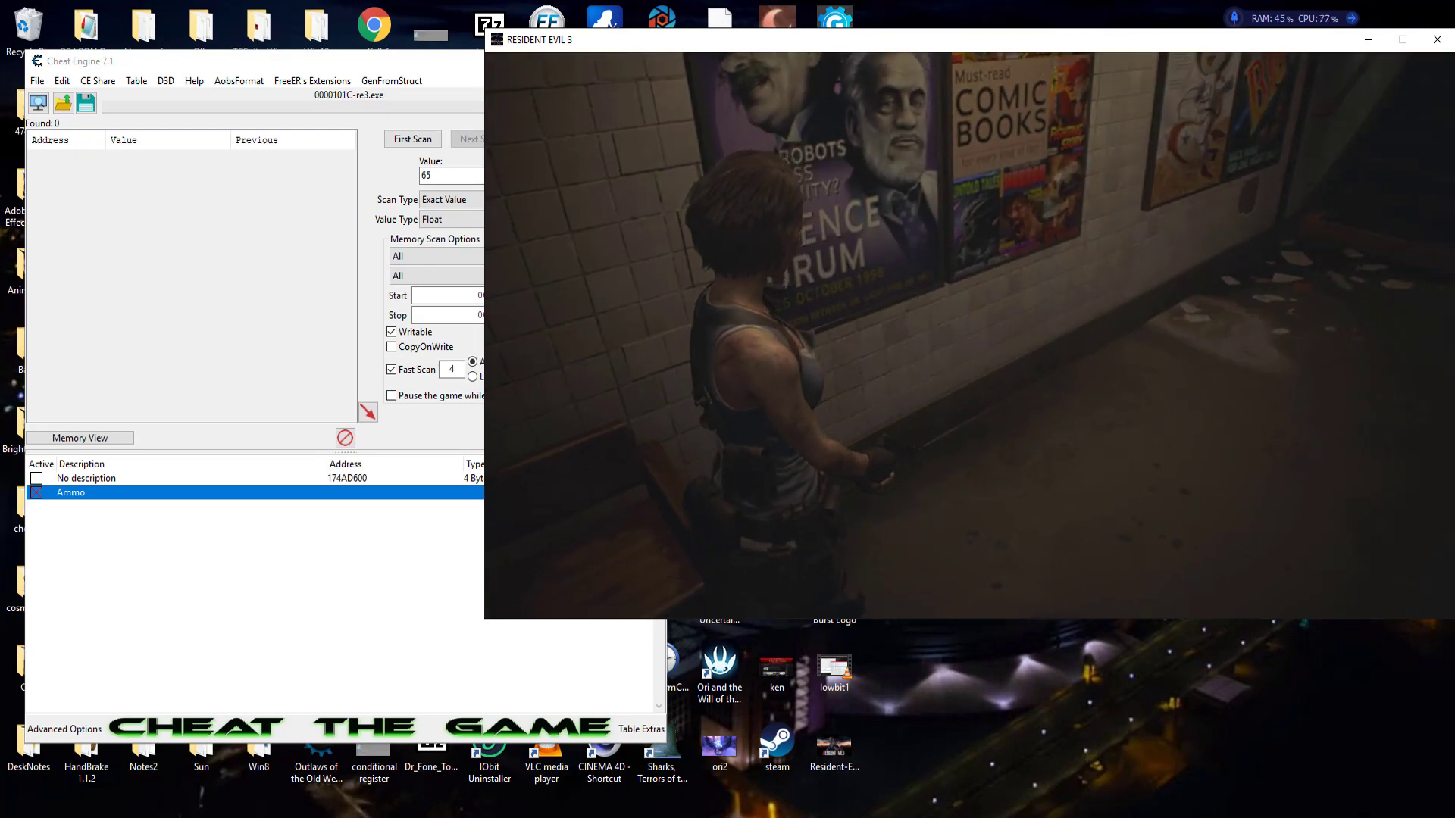
Step: Disable the Ammo script in Cheat Engine and test-fire the handgun at the poster wall in Resident Evil 3
{"action": "key", "text": "alt+Tab"}
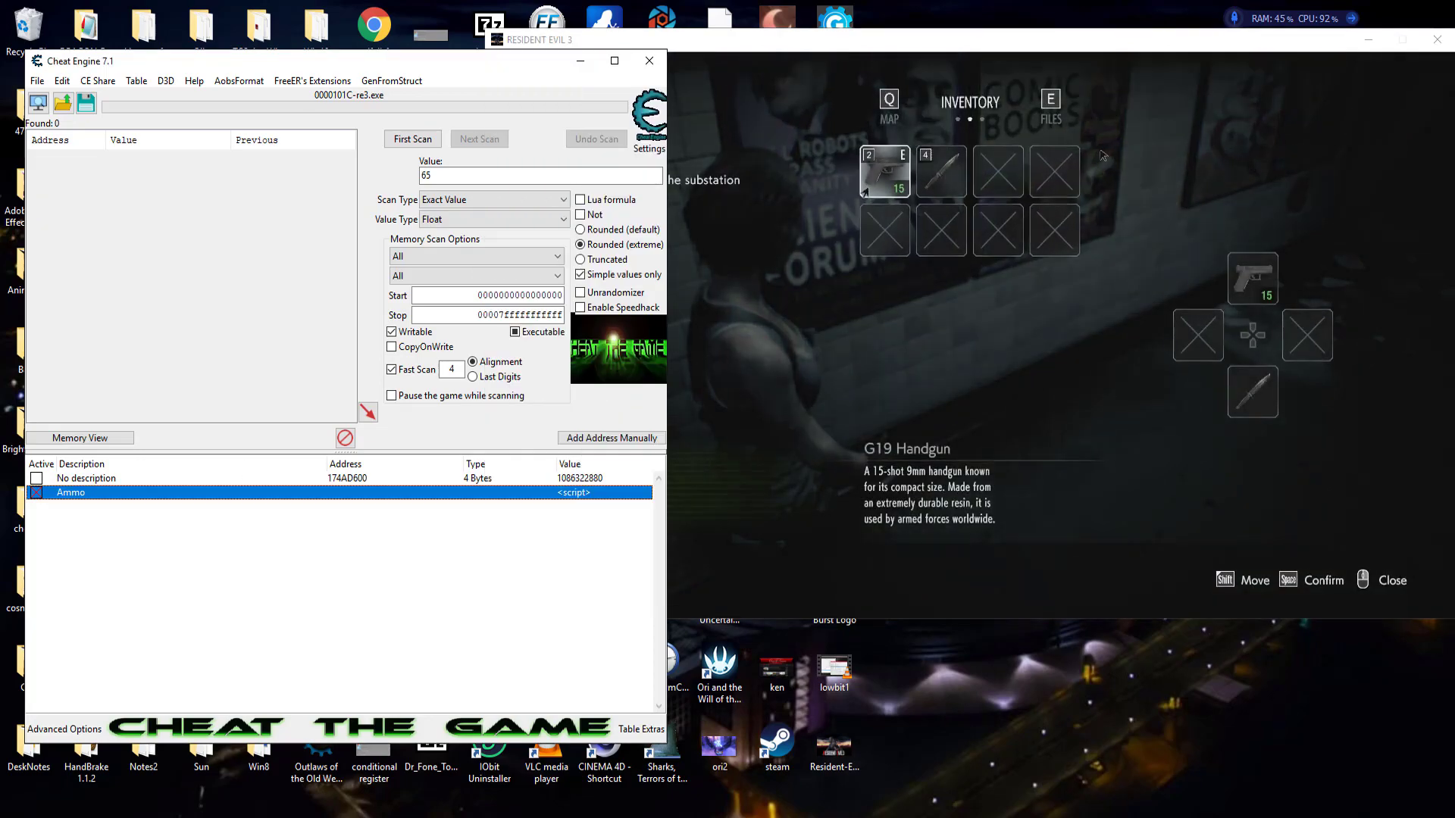
{"action": "left_click", "coordinate": [1286, 280]}
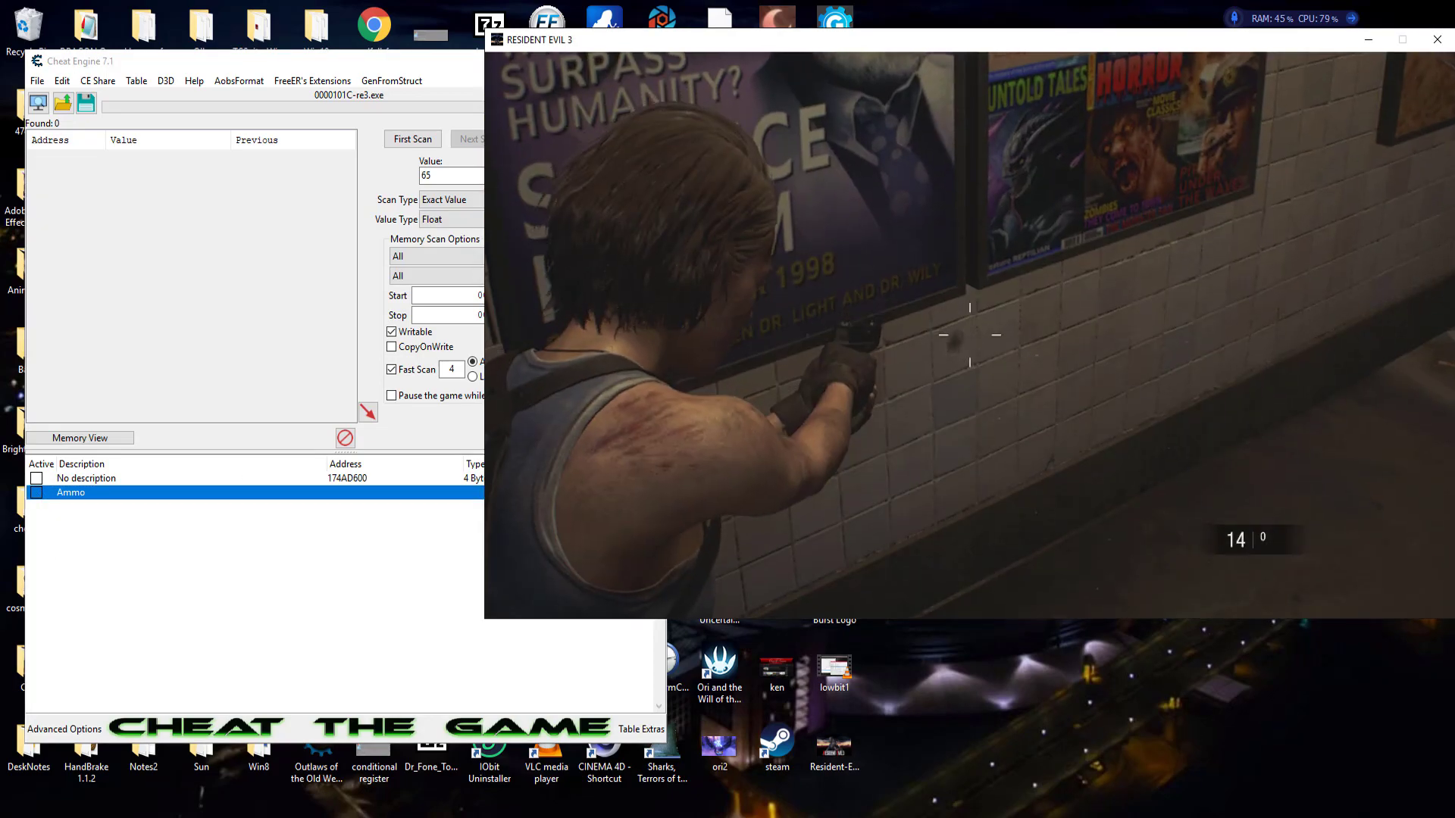
{"action": "key", "text": "Tab"}
Step: Re-enable the Ammo script in Cheat Engine and fire the handgun again in Resident Evil 3
{"action": "key", "text": "alt+Tab"}
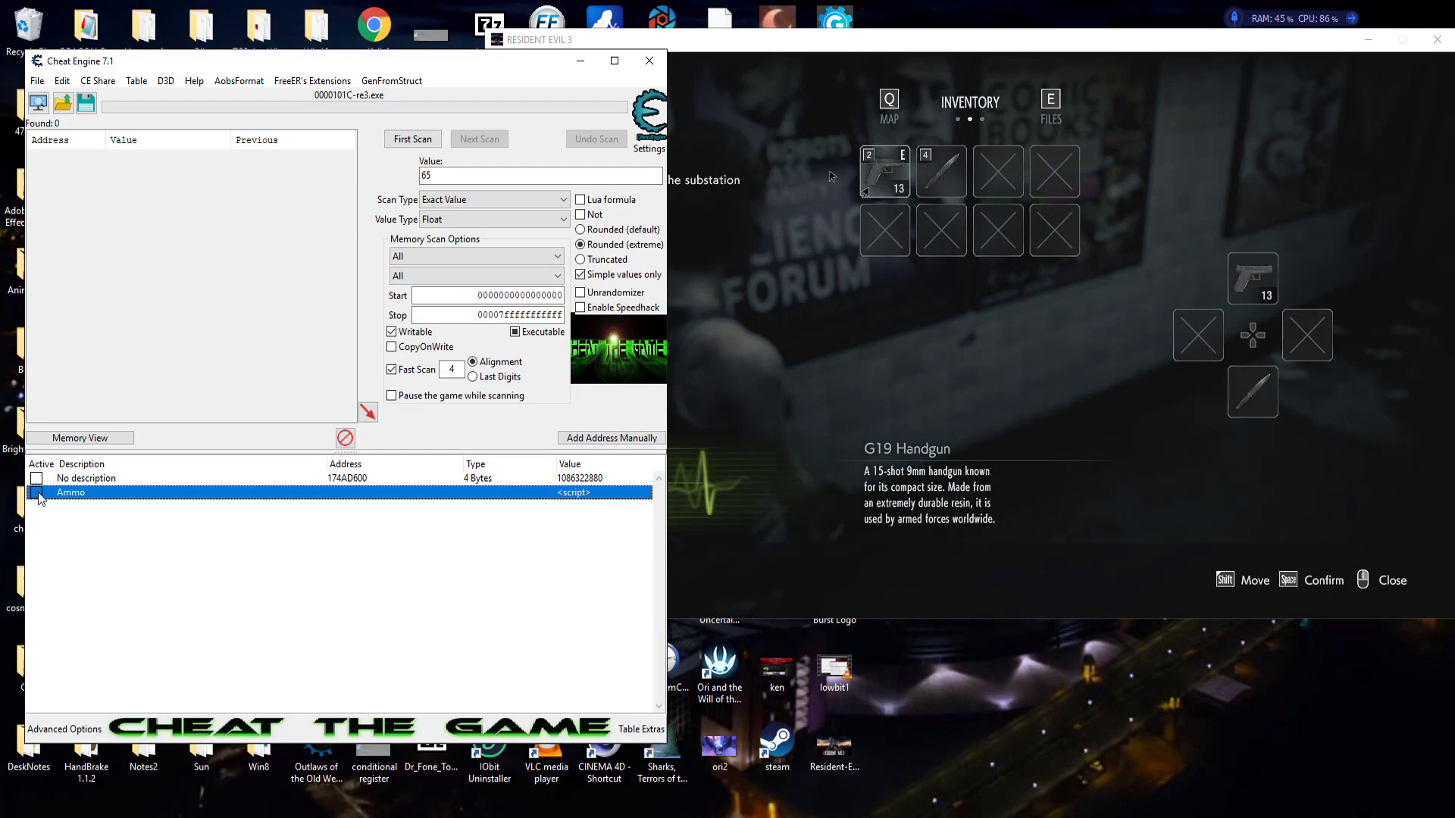
{"action": "left_click", "coordinate": [1088, 373]}
{"action": "right_click", "coordinate": [1088, 374]}
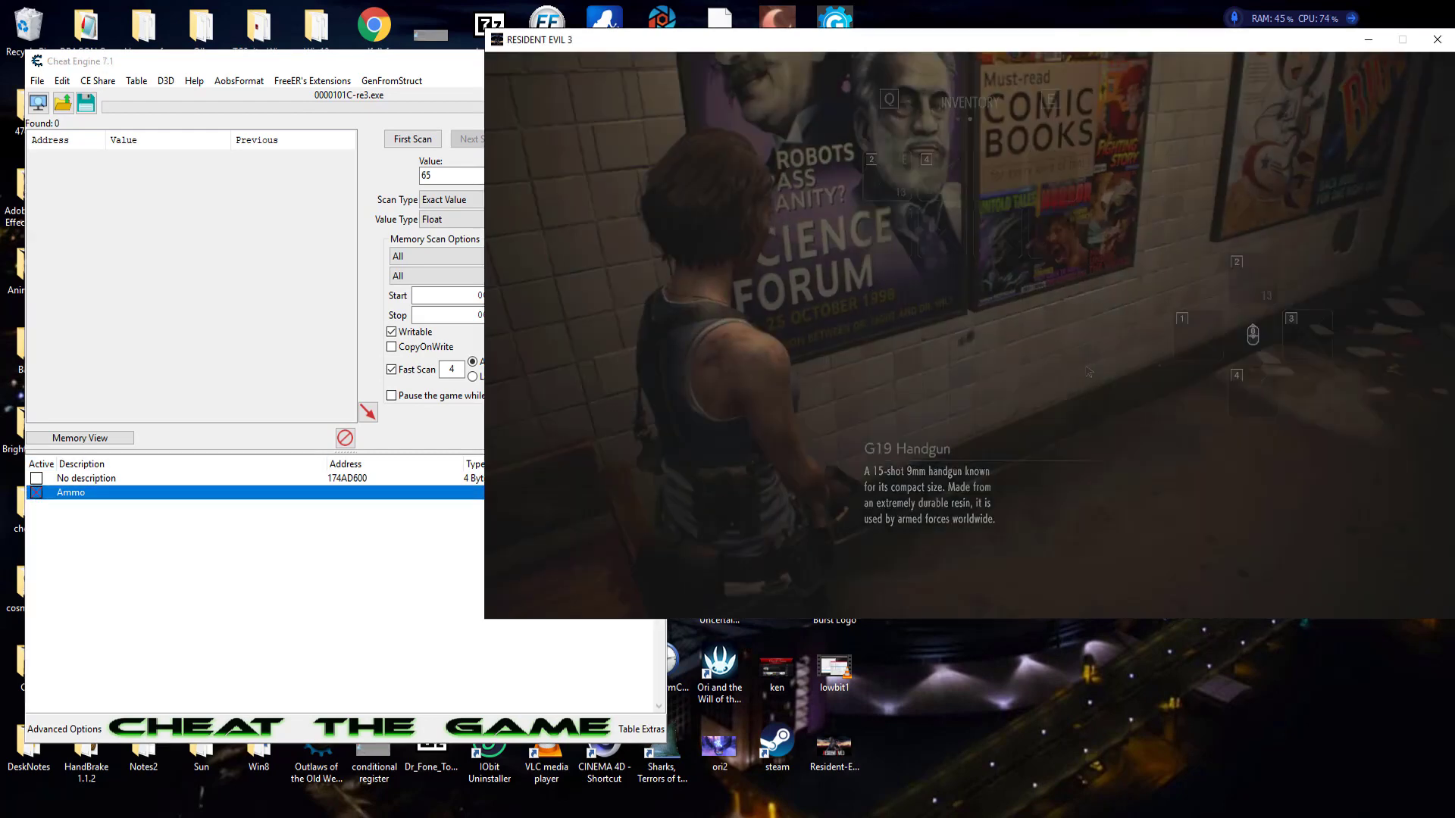
{"action": "left_click", "coordinate": [970, 334]}
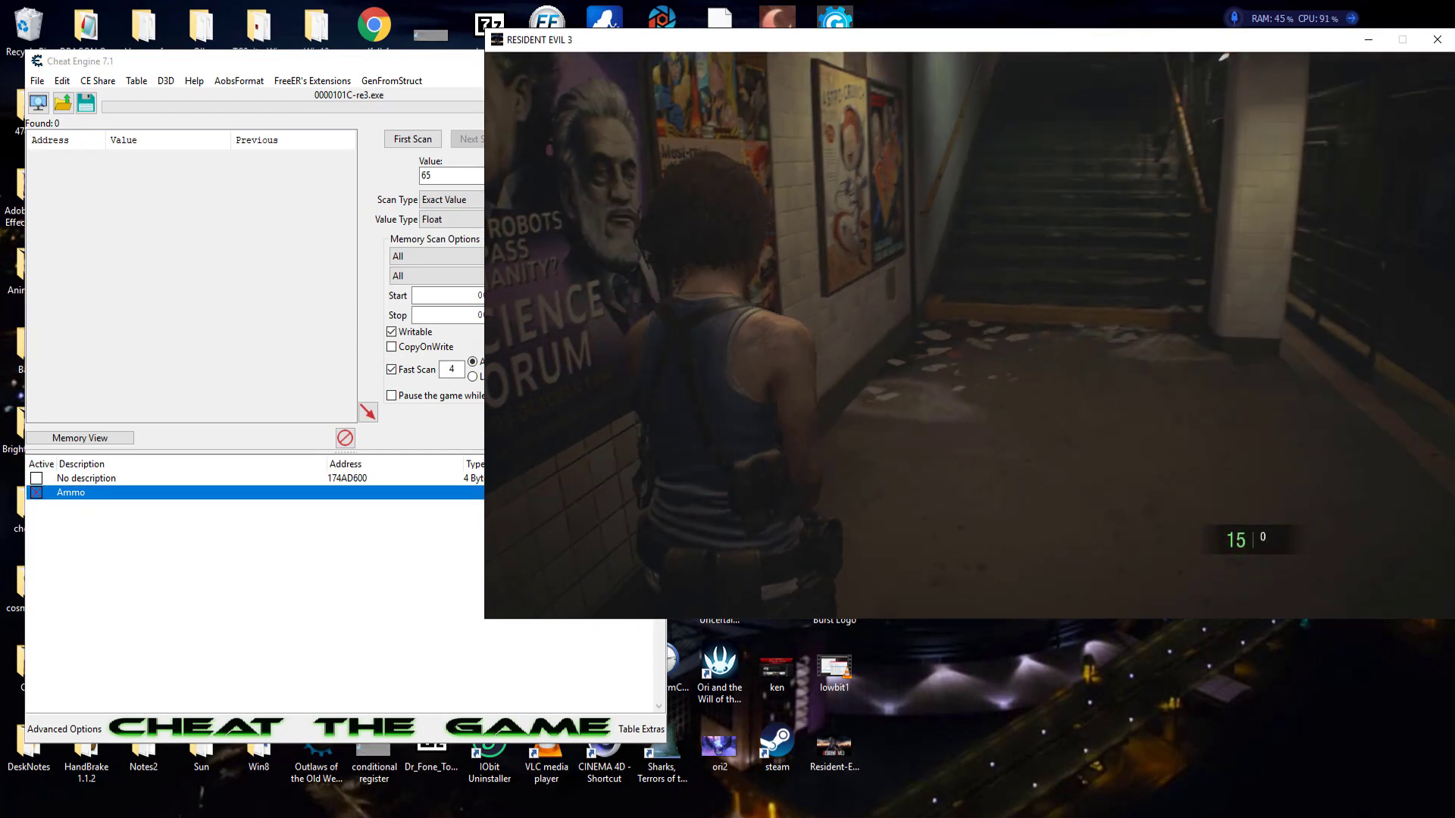
Step: Walk the character from the poster wall up the subway stairs and through the dark corridors to the newsstand hall
{"action": "key", "text": "w"}
{"action": "key", "text": "w"}
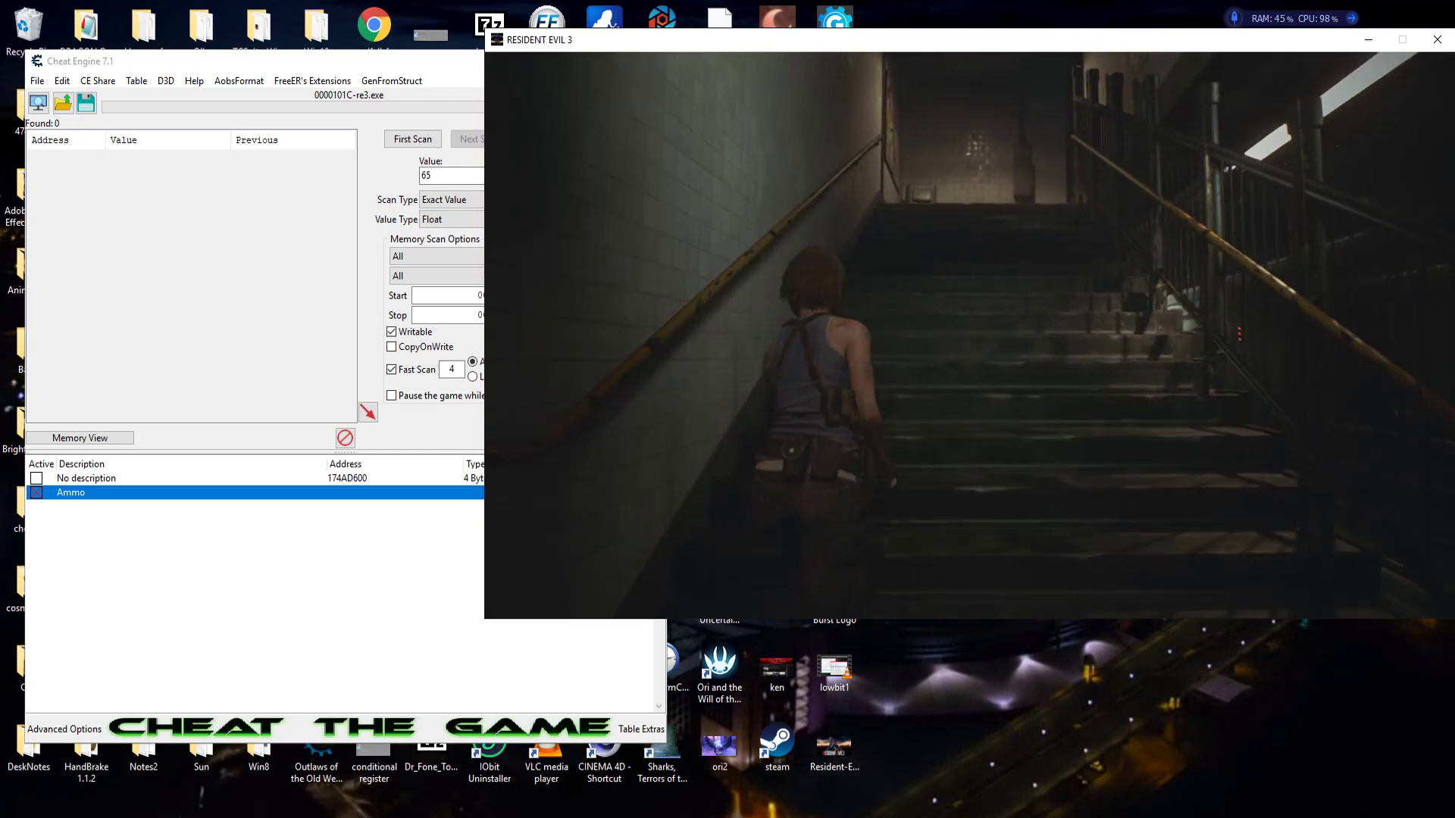
{"action": "key", "text": "w"}
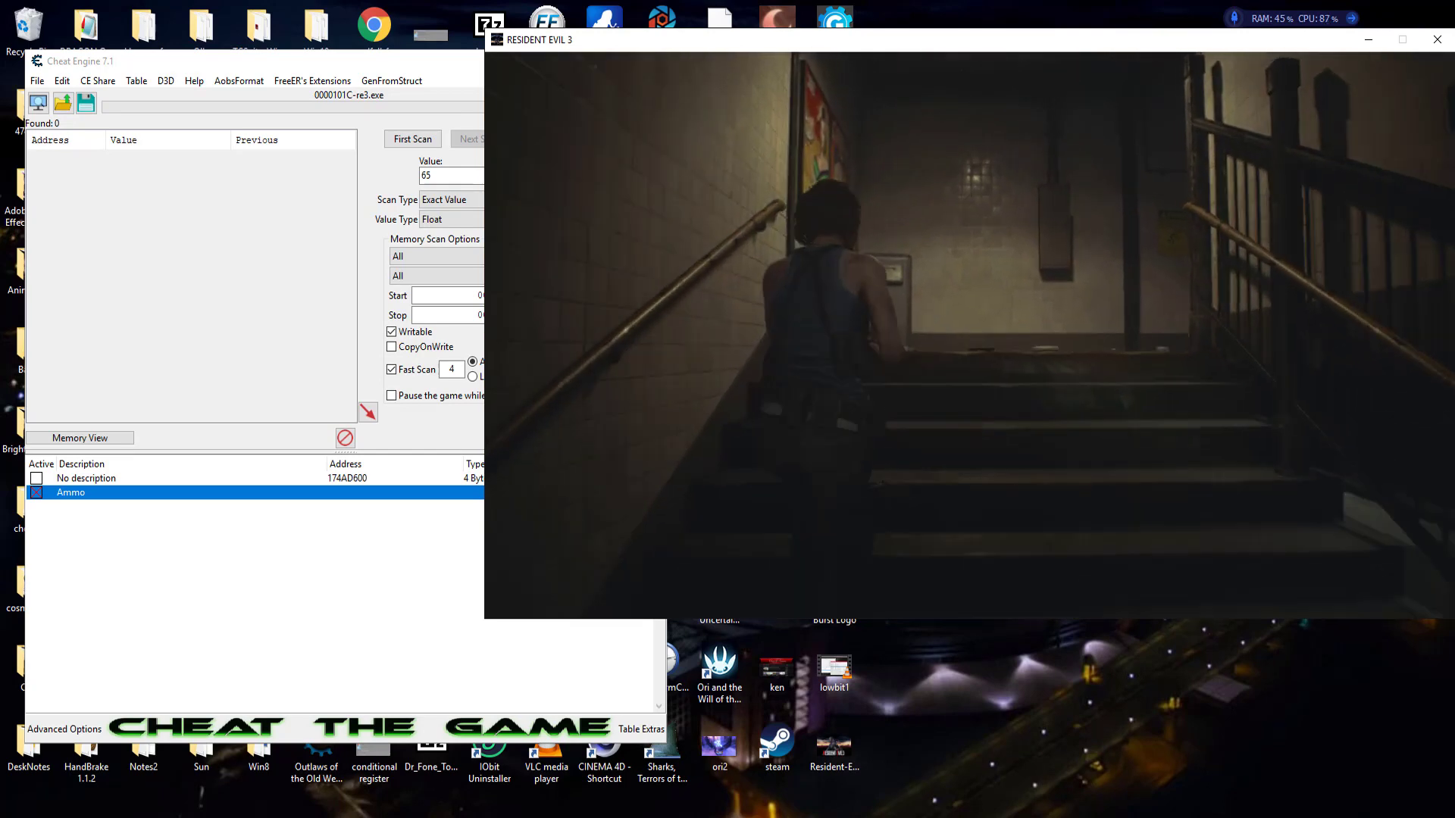
{"action": "key", "text": "w"}
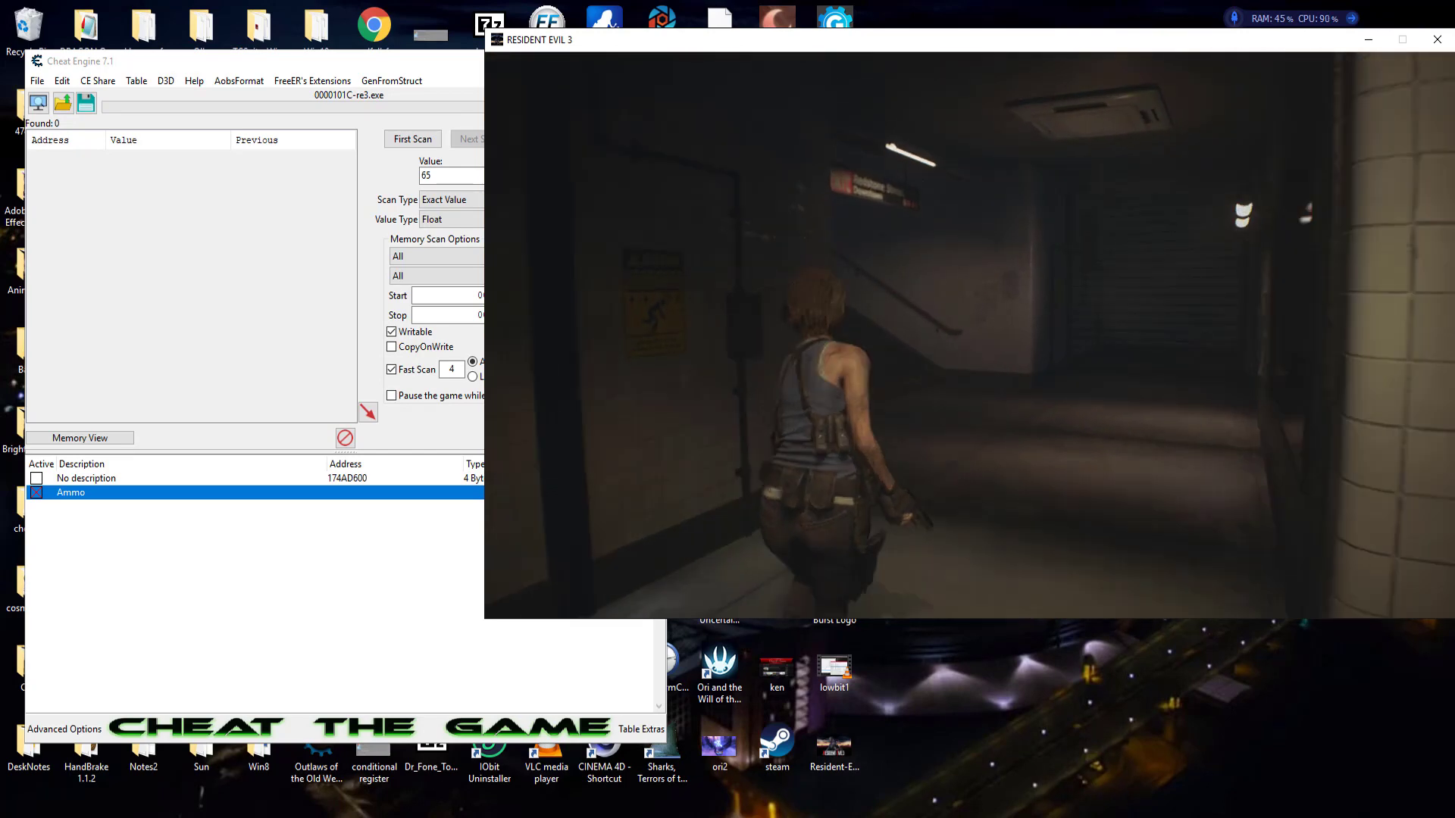
{"action": "key", "text": "w"}
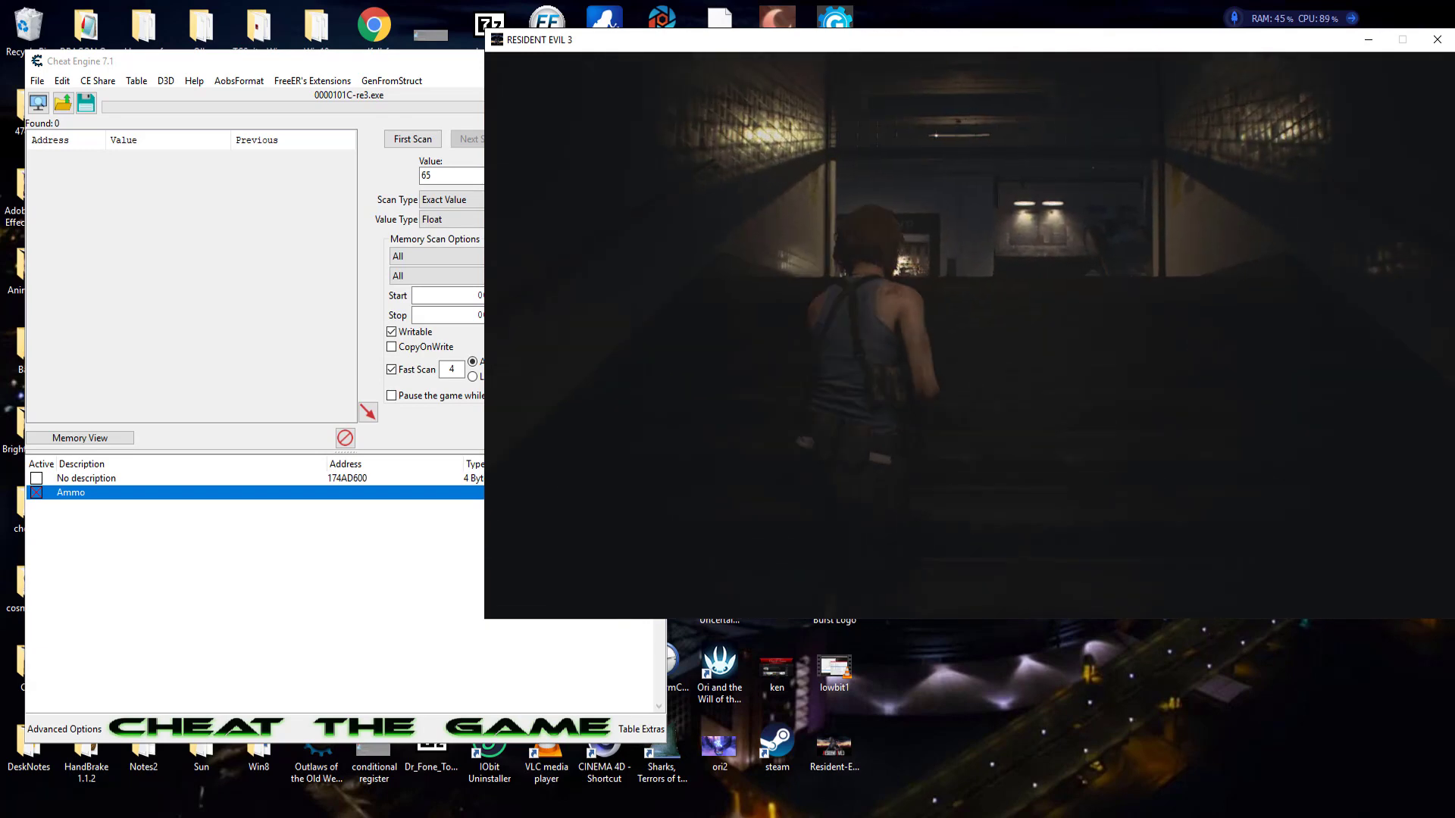
{"action": "key", "text": "w"}
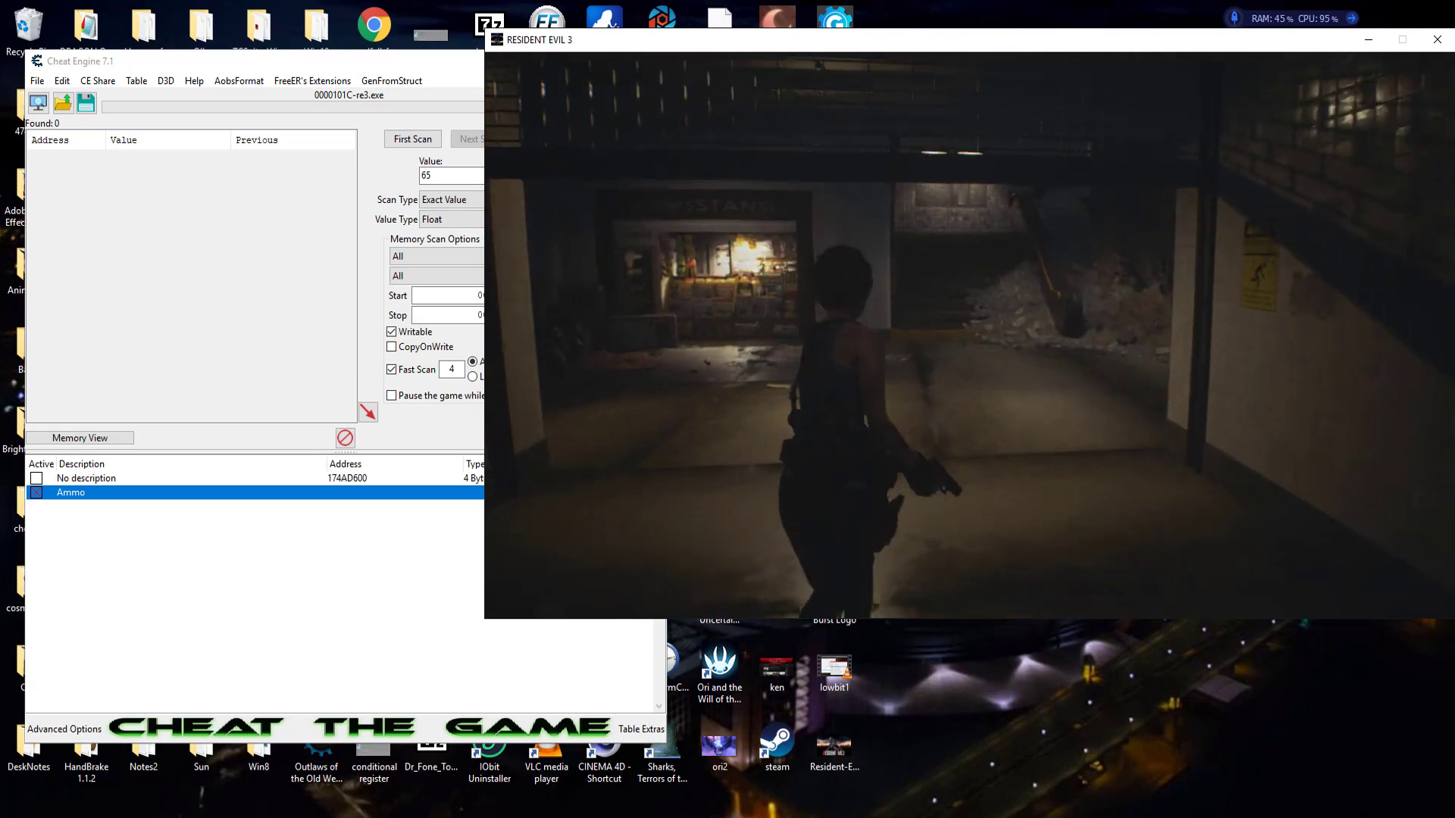
Step: Move the character past the newsstand and rubble, up the stairs by the escalator, to the supply crates room
{"action": "key", "text": "w"}
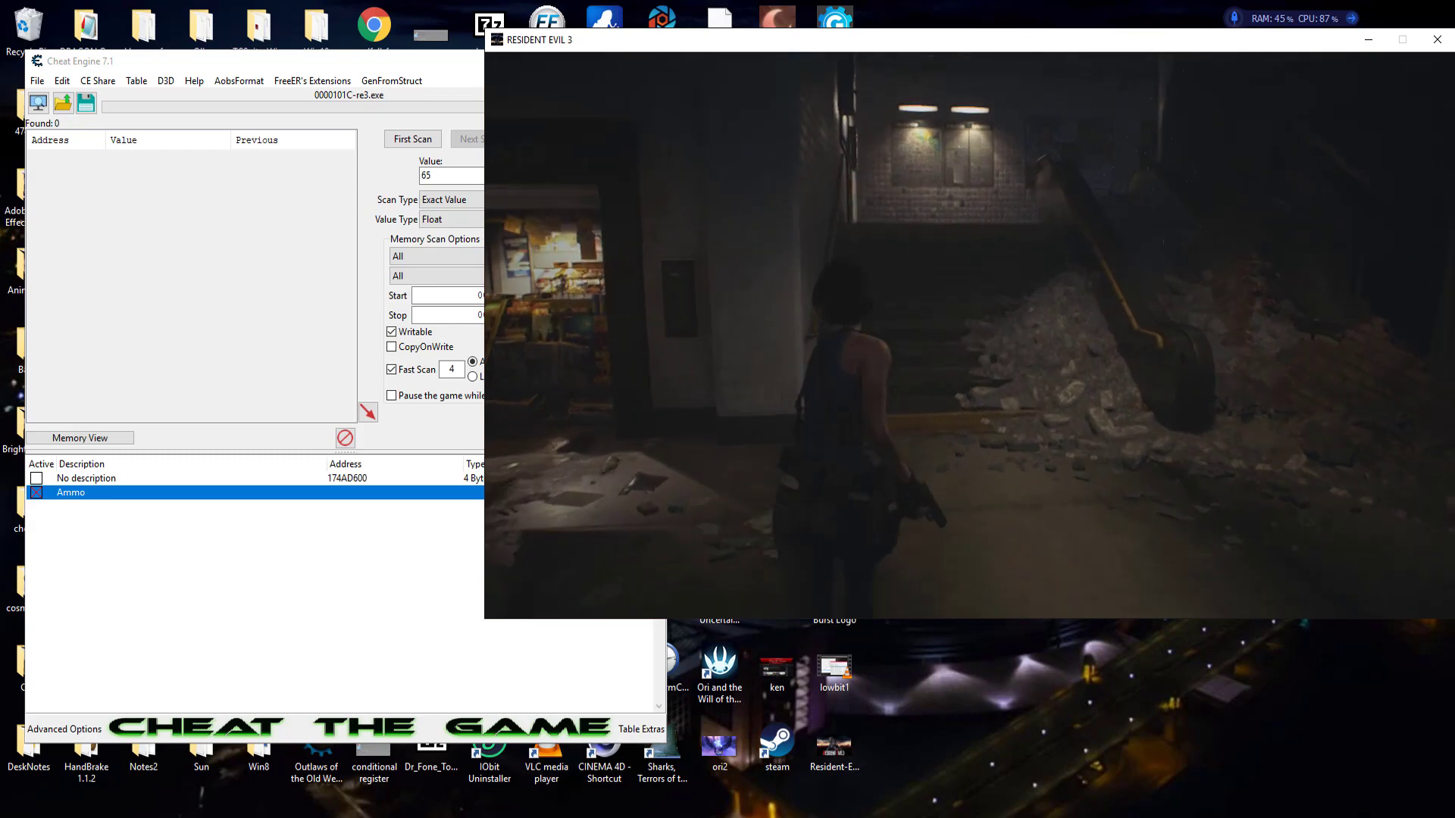
{"action": "key", "text": "w"}
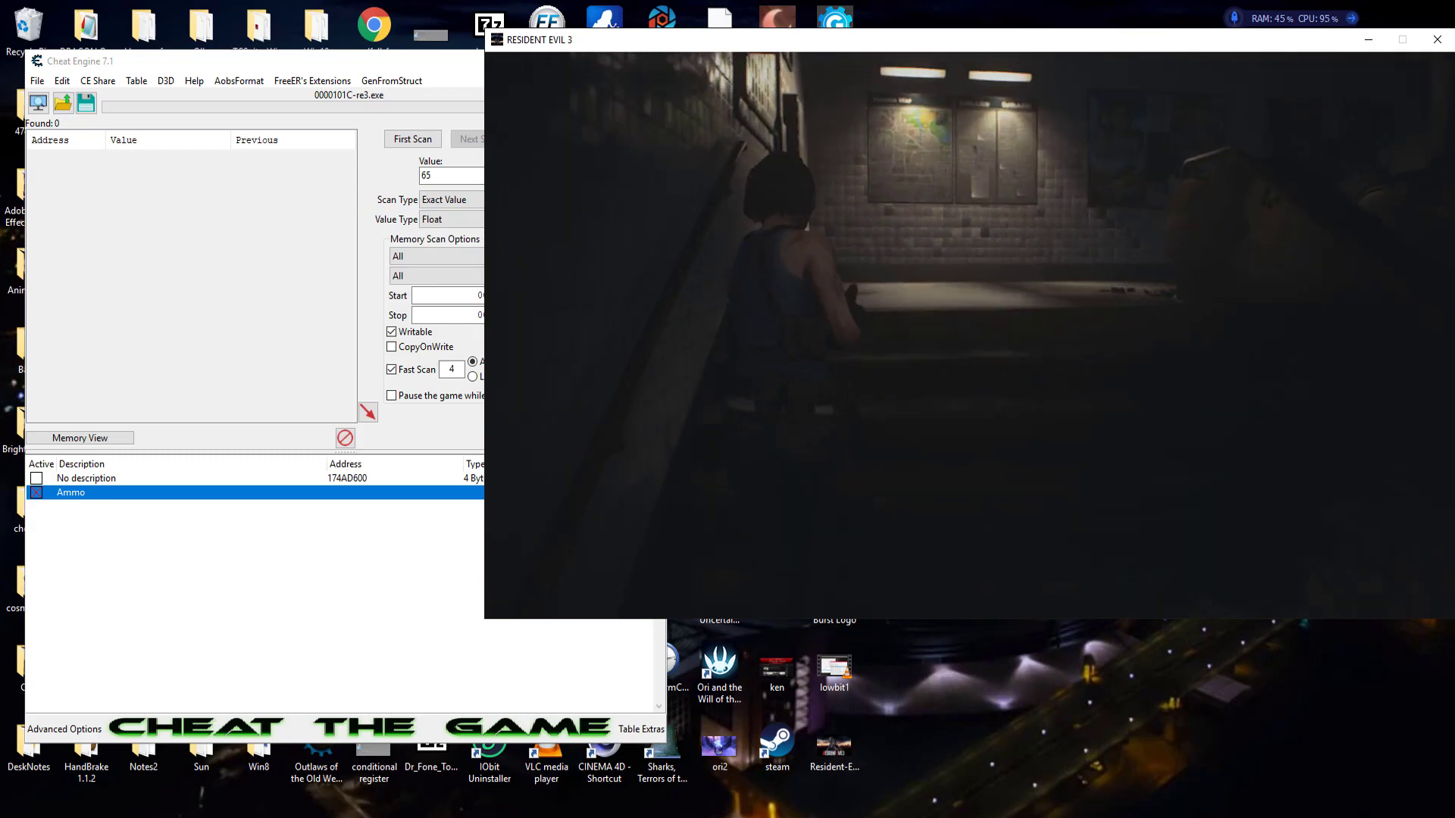
{"action": "key", "text": "w"}
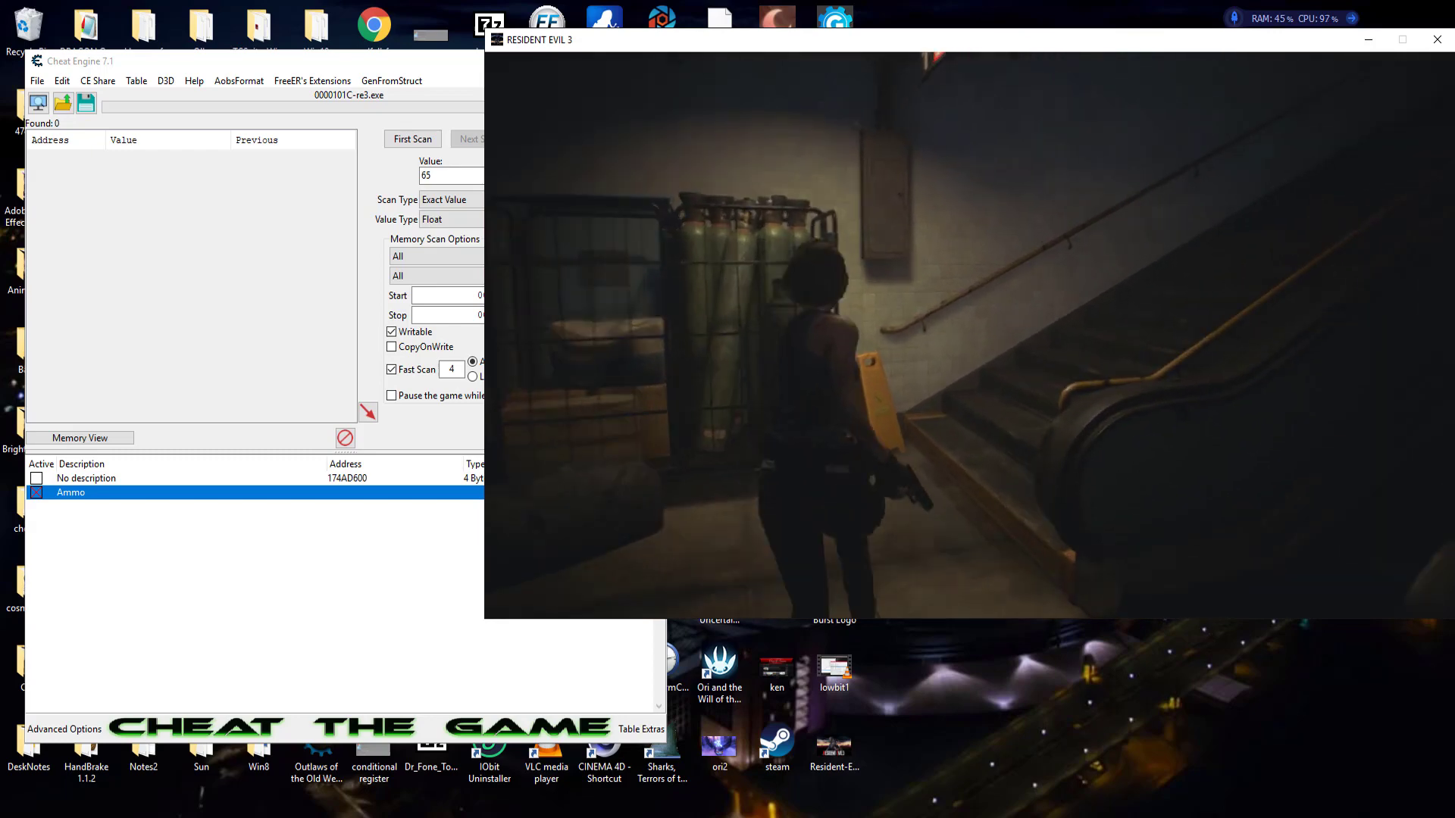
{"action": "key", "text": "w"}
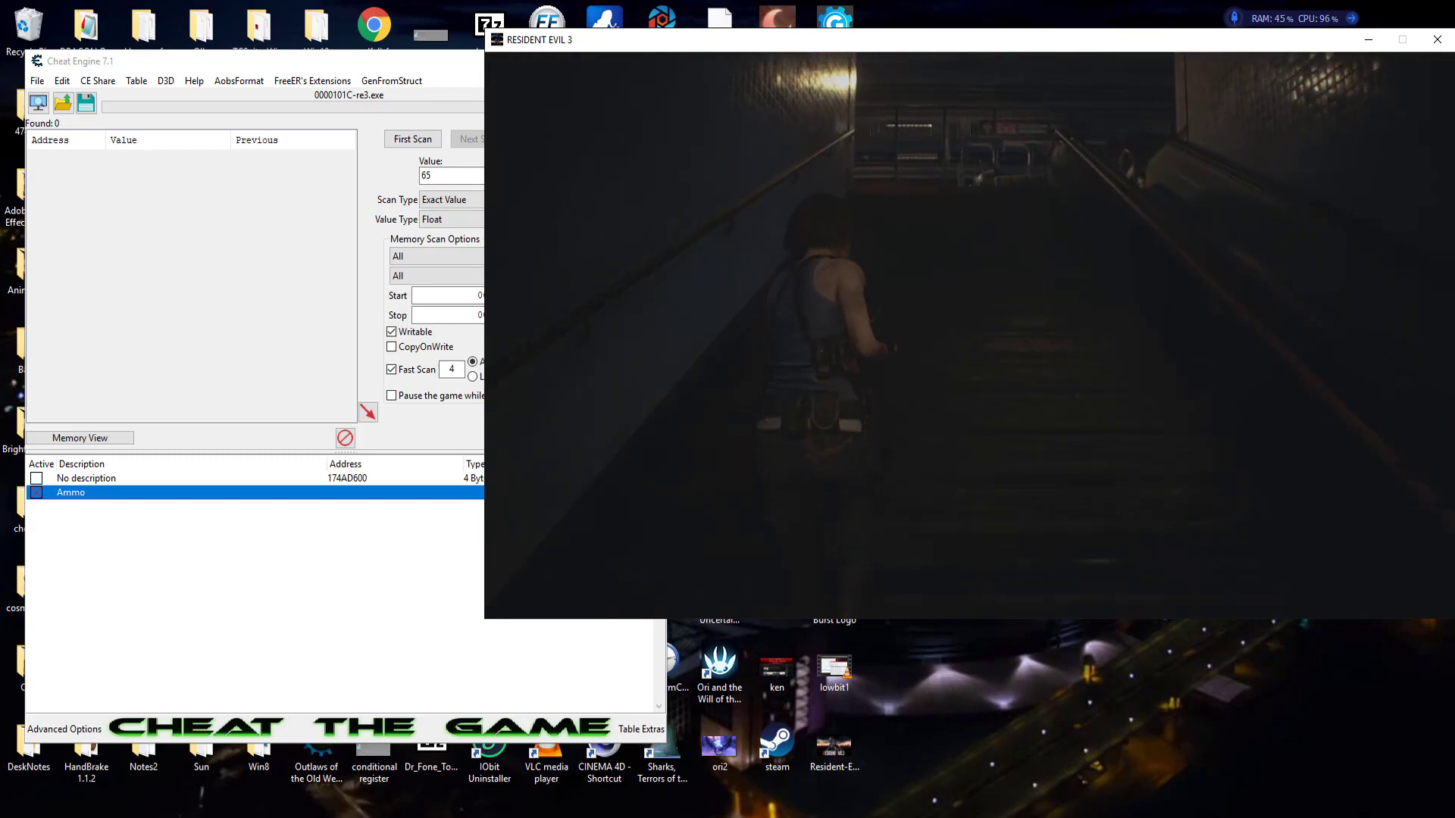
{"action": "key", "text": "w"}
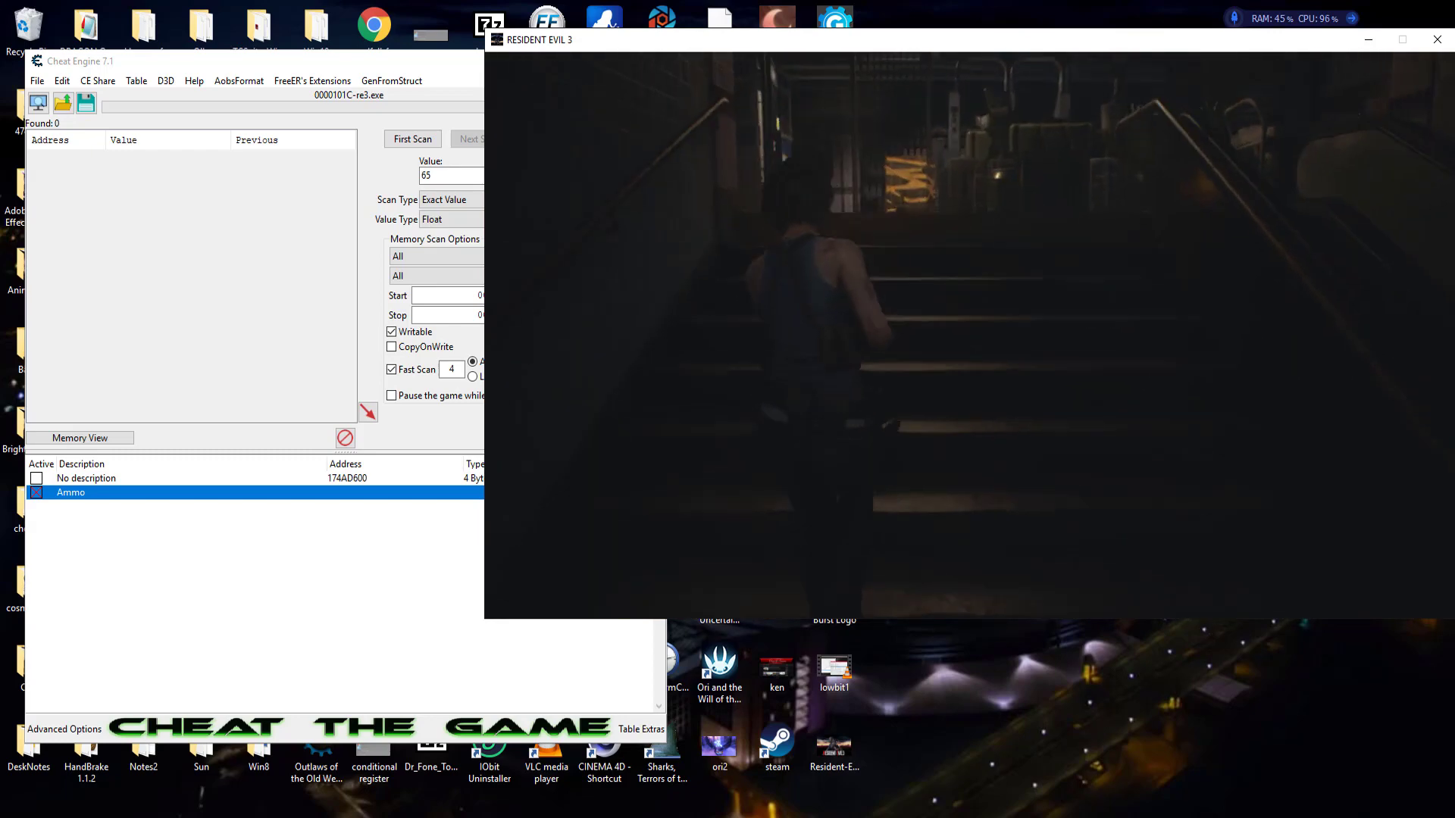
{"action": "key", "text": "w"}
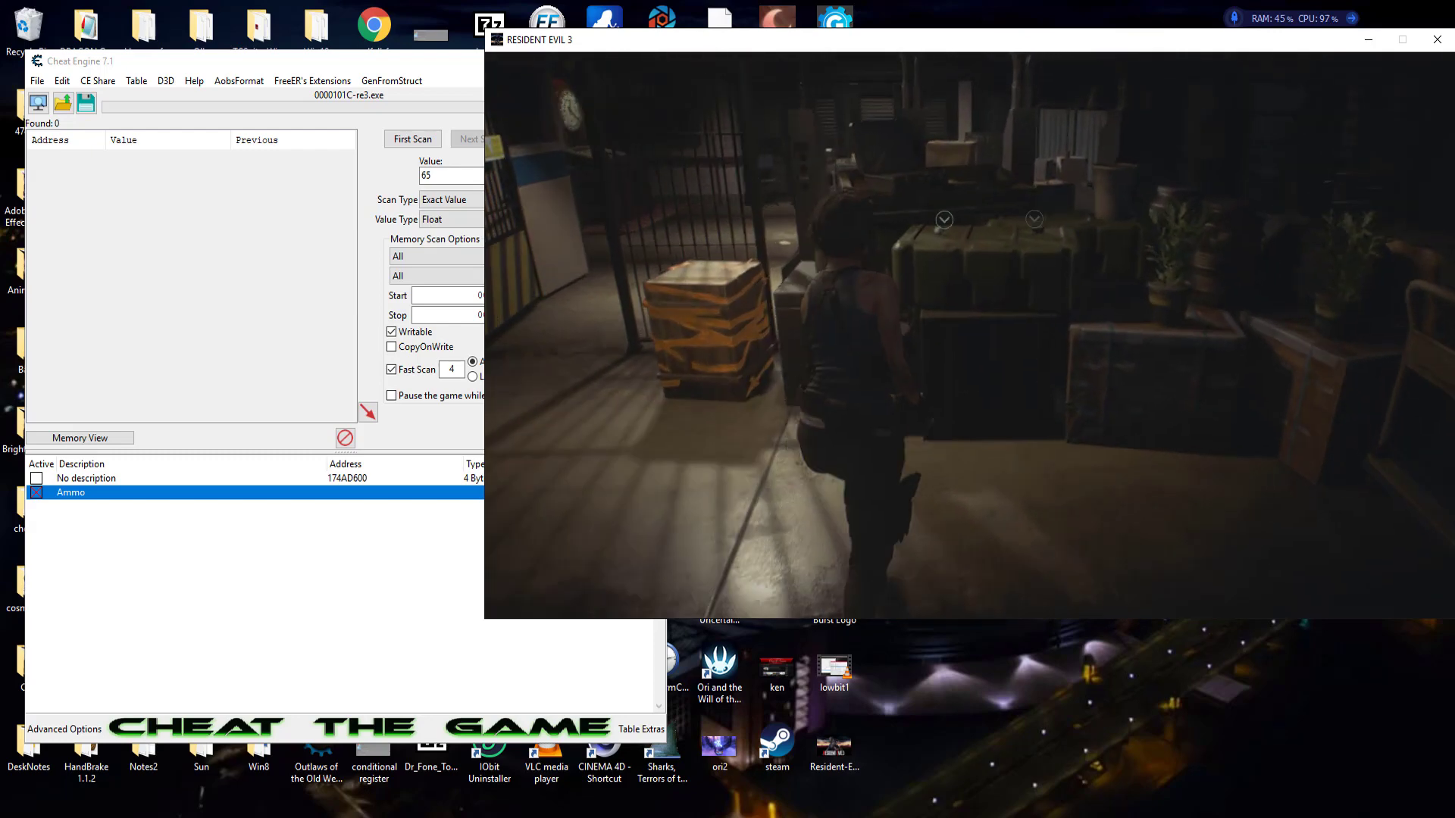
Step: Approach the green supply cases and shoot open the orange-taped wooden crate by the barred gate
{"action": "key", "text": "w"}
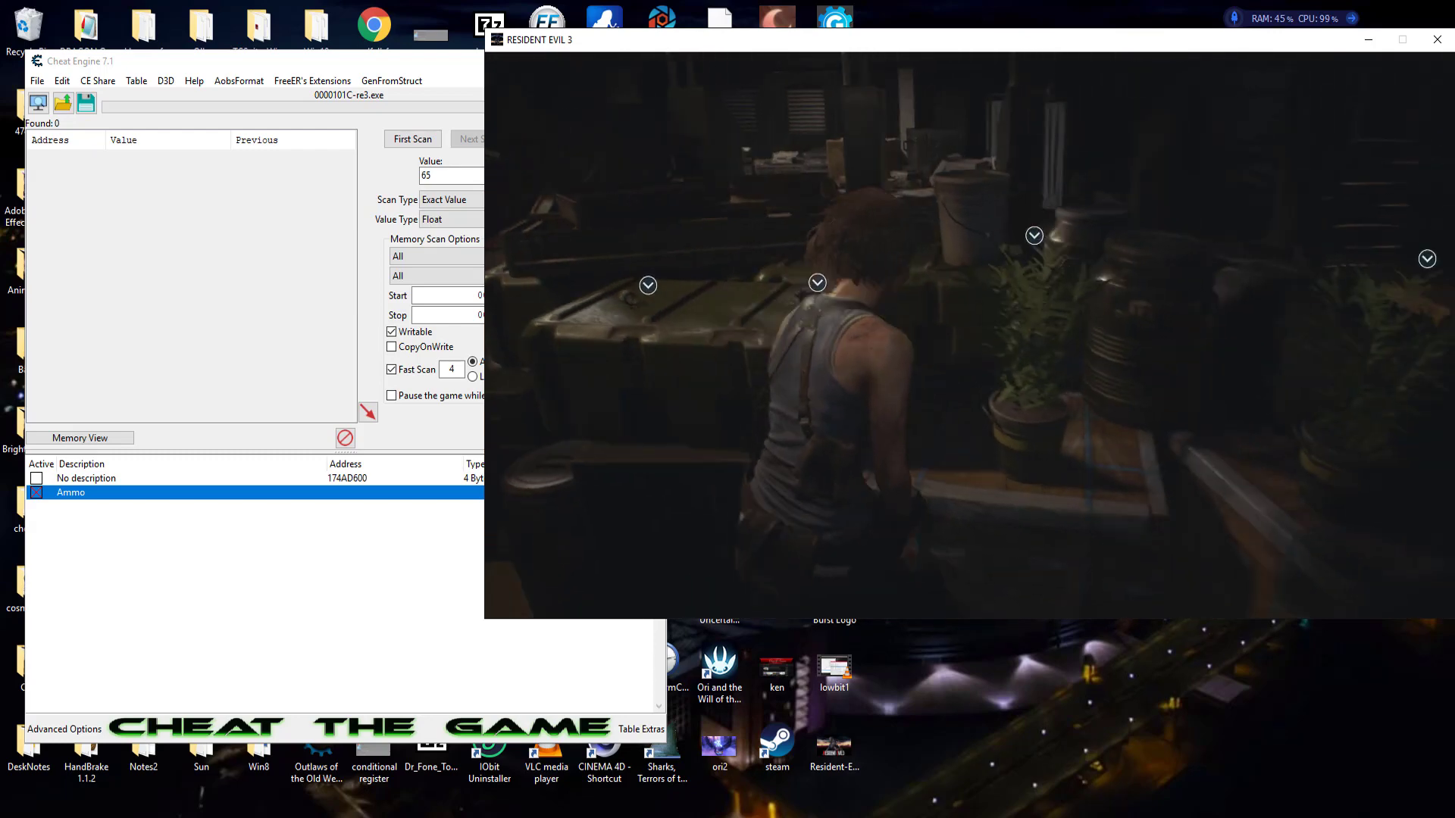
{"action": "key", "text": "w"}
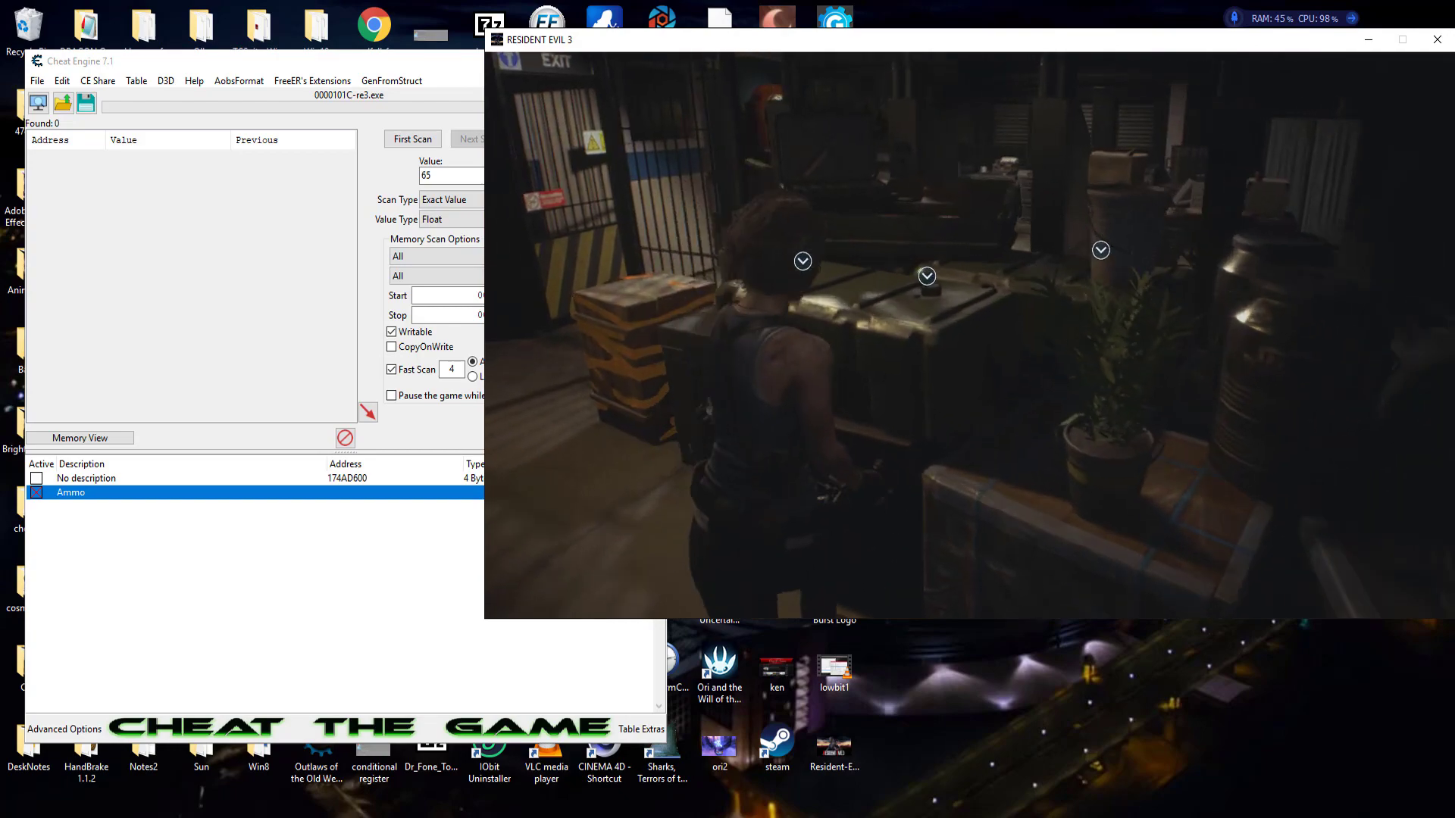
{"action": "key", "text": "w"}
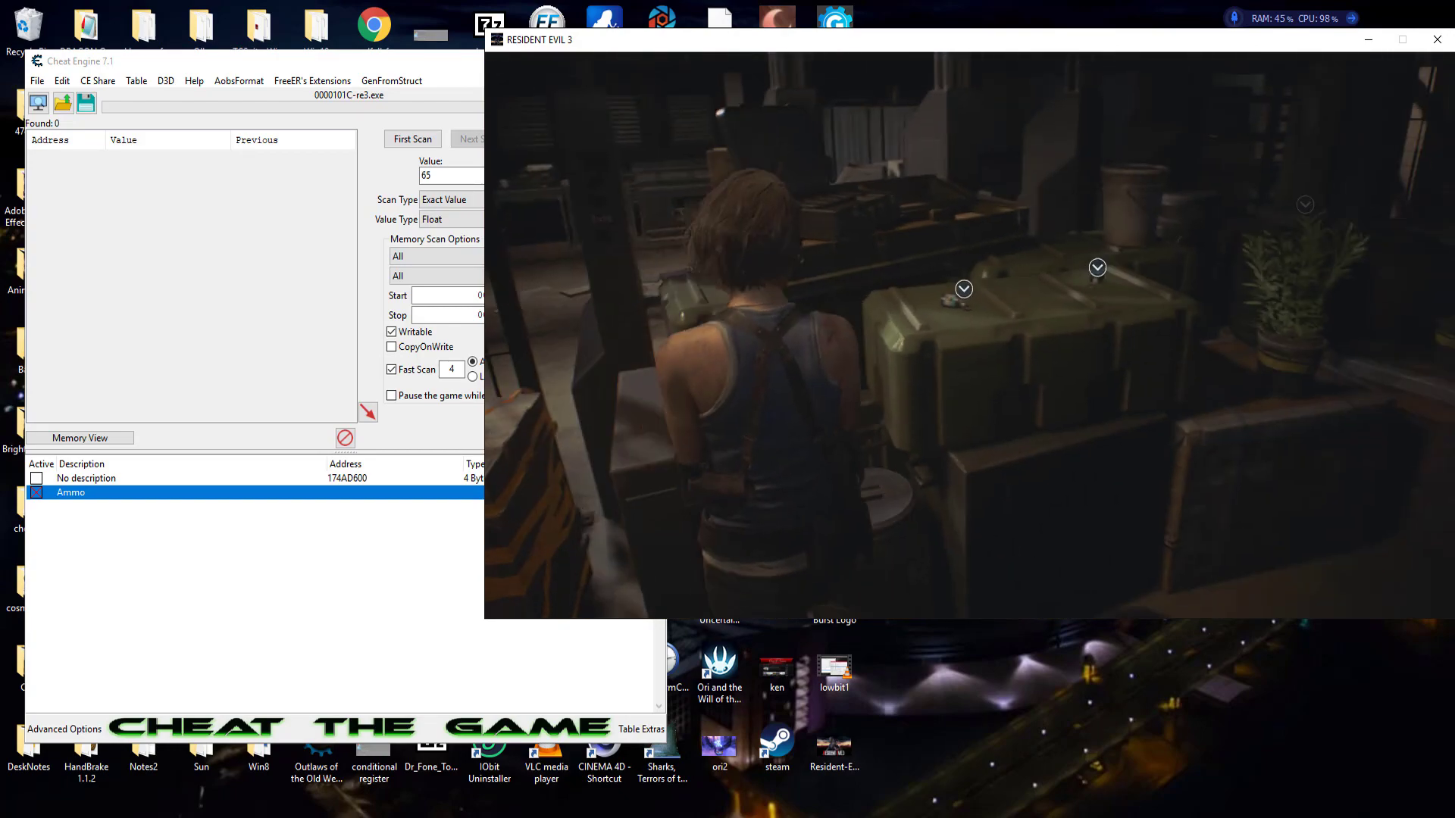
{"action": "right_click", "coordinate": [969, 335]}
{"action": "left_click", "coordinate": [970, 335]}
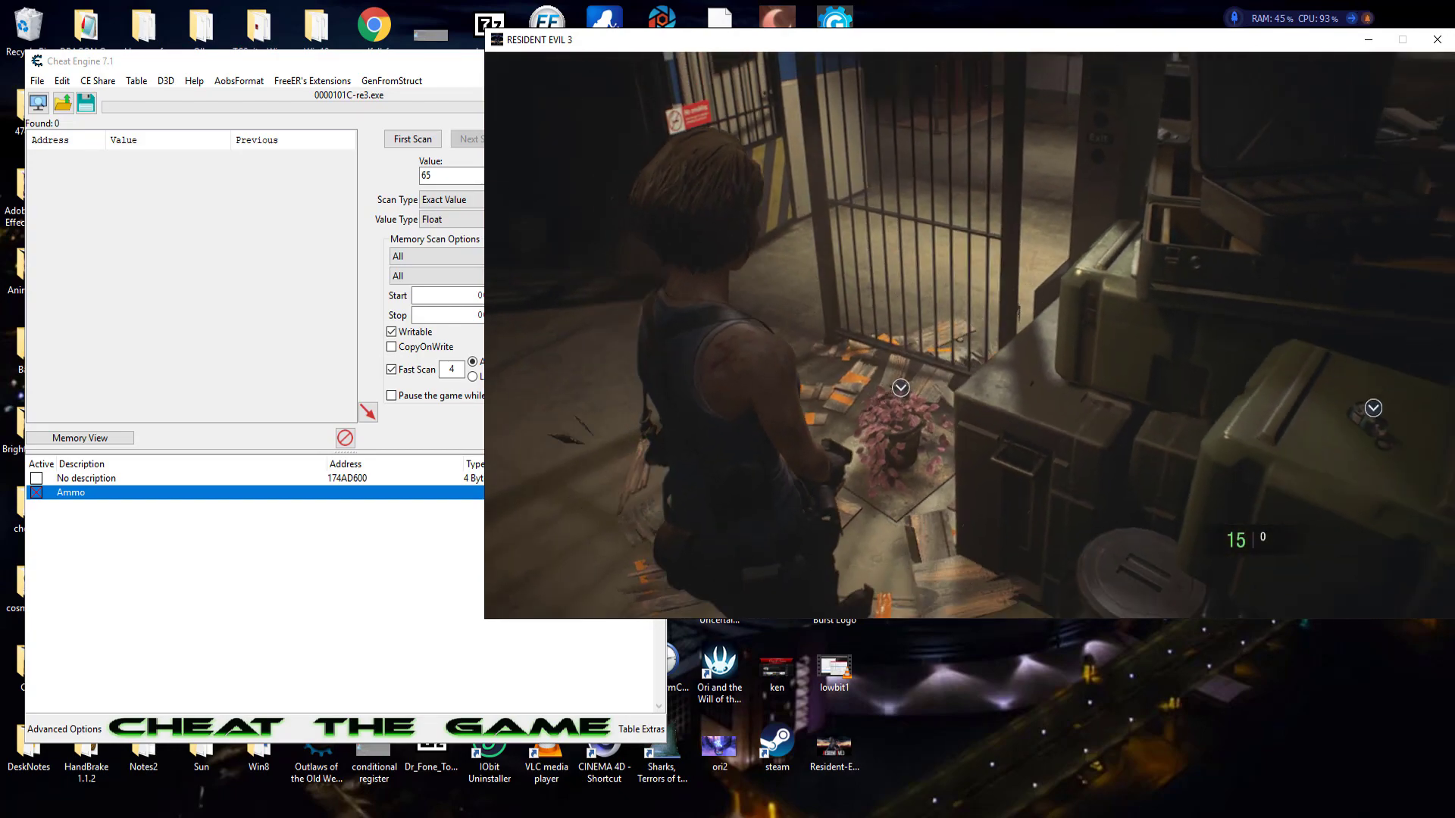
Step: Walk through the barred gate and past the ticket gates to the half-open roller shutter
{"action": "key", "text": "w"}
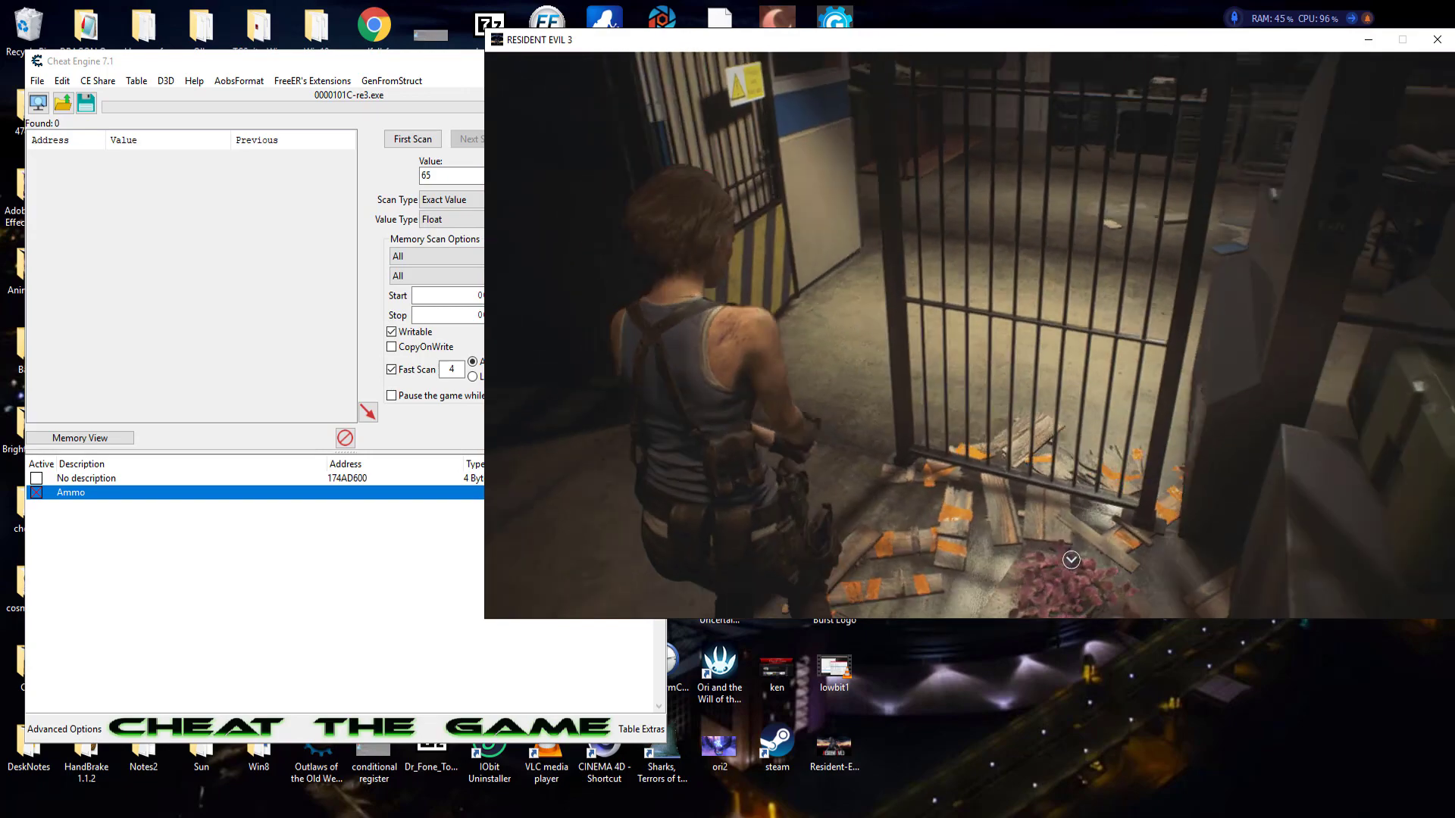
{"action": "key", "text": "w"}
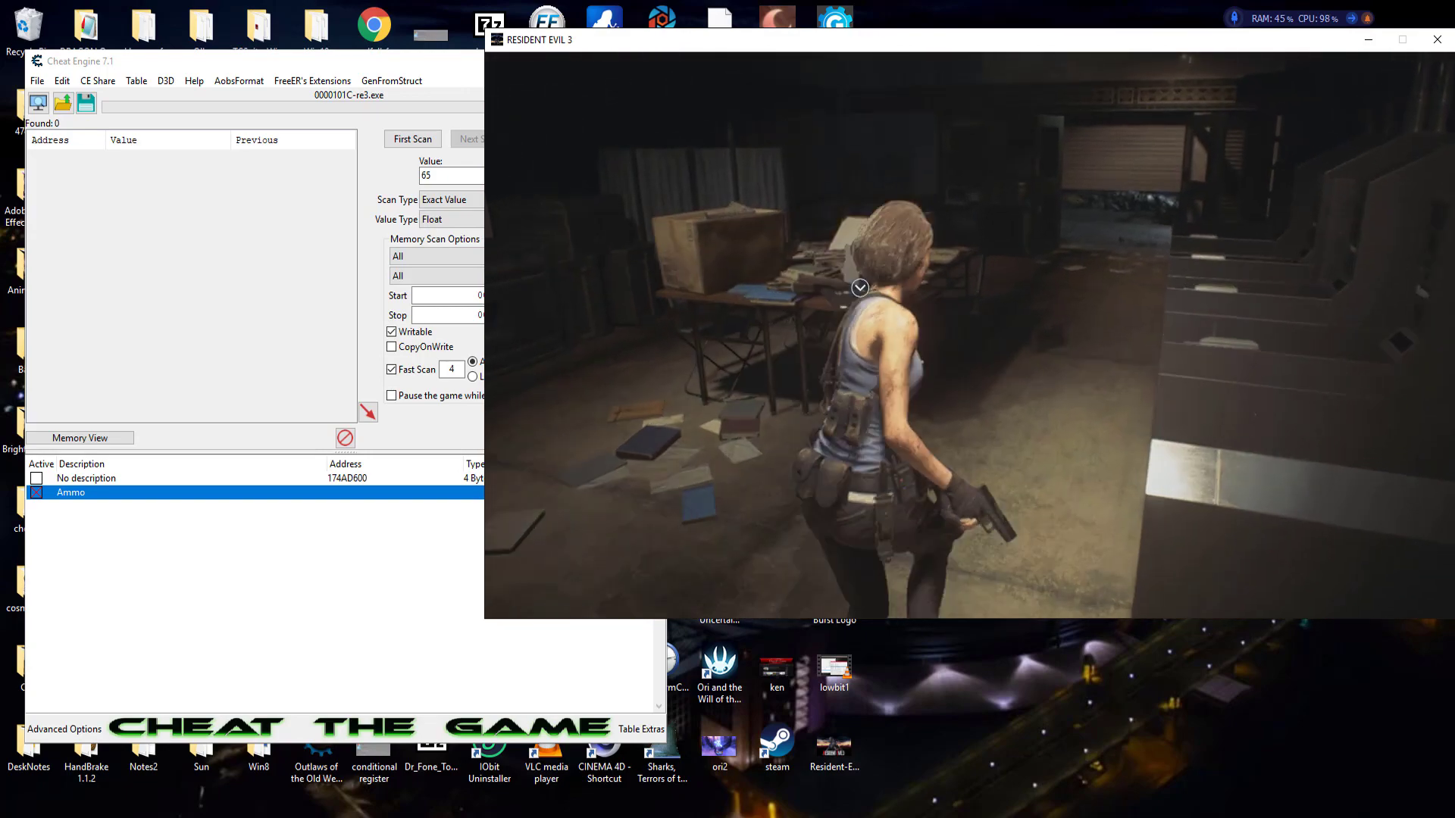
{"action": "key", "text": "w"}
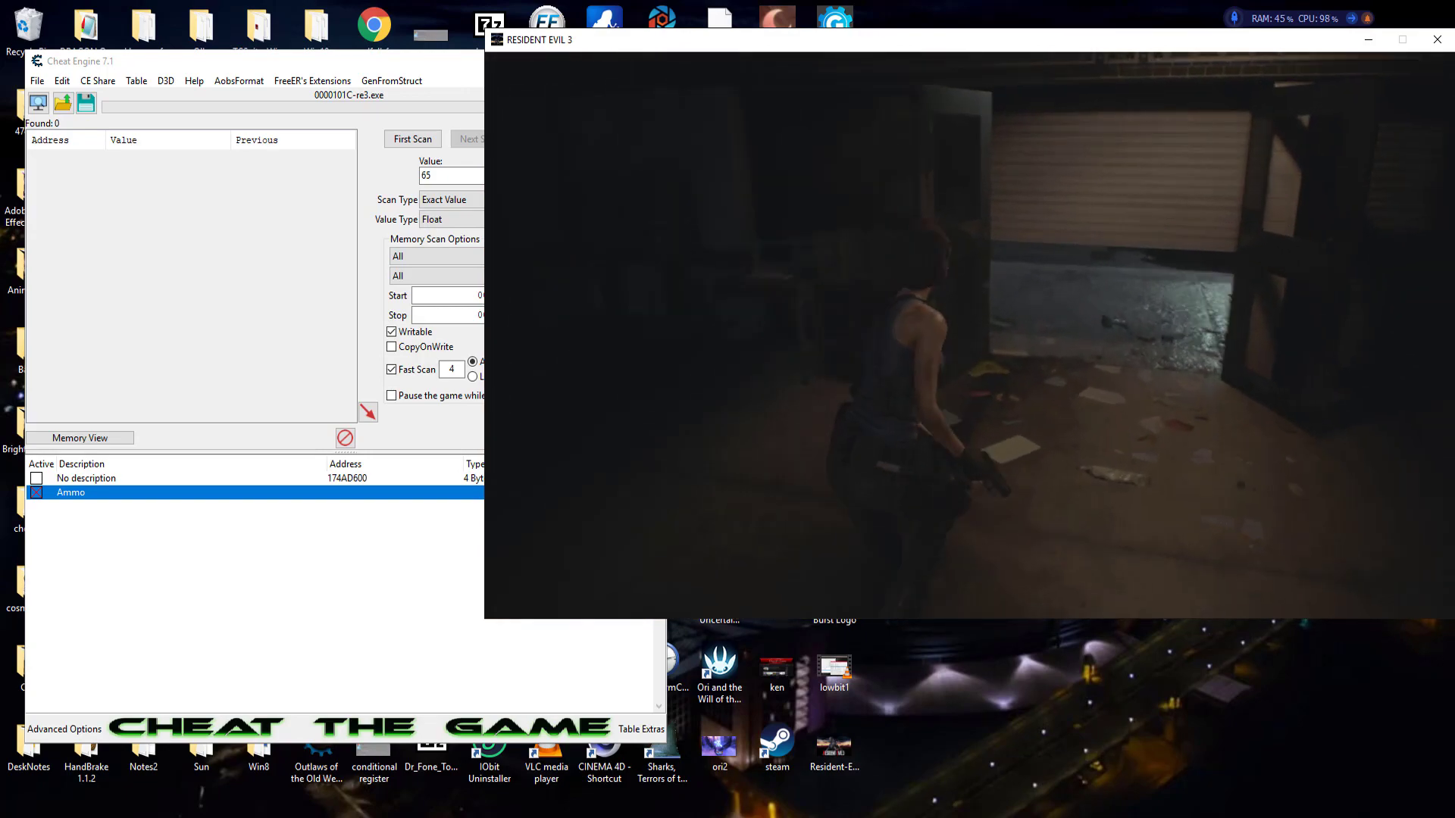
{"action": "key", "text": "w"}
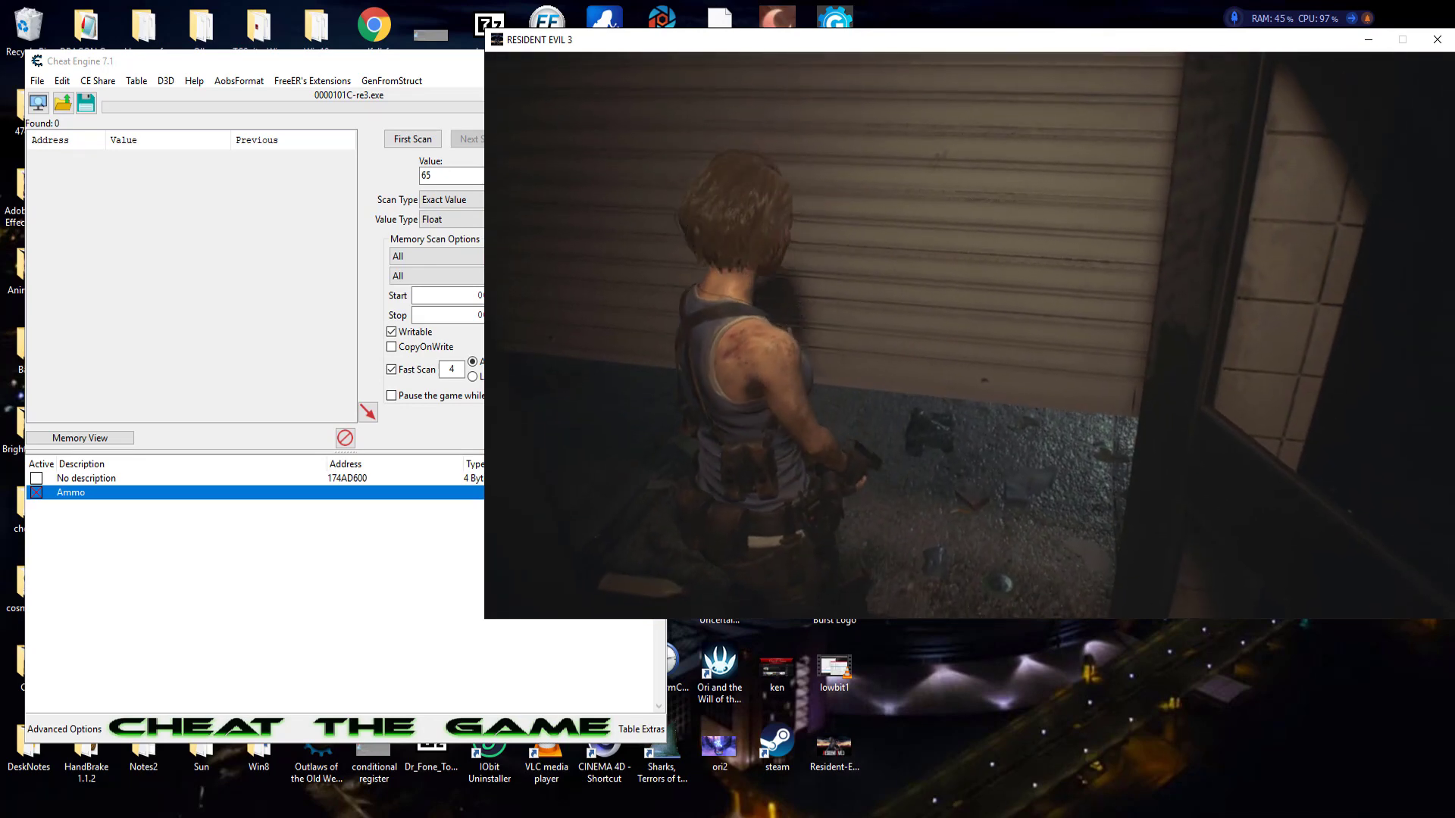
Step: Walk back from the shutter past the cluttered desk and typewriter to the open floor facing the barred gate
{"action": "key", "text": "w"}
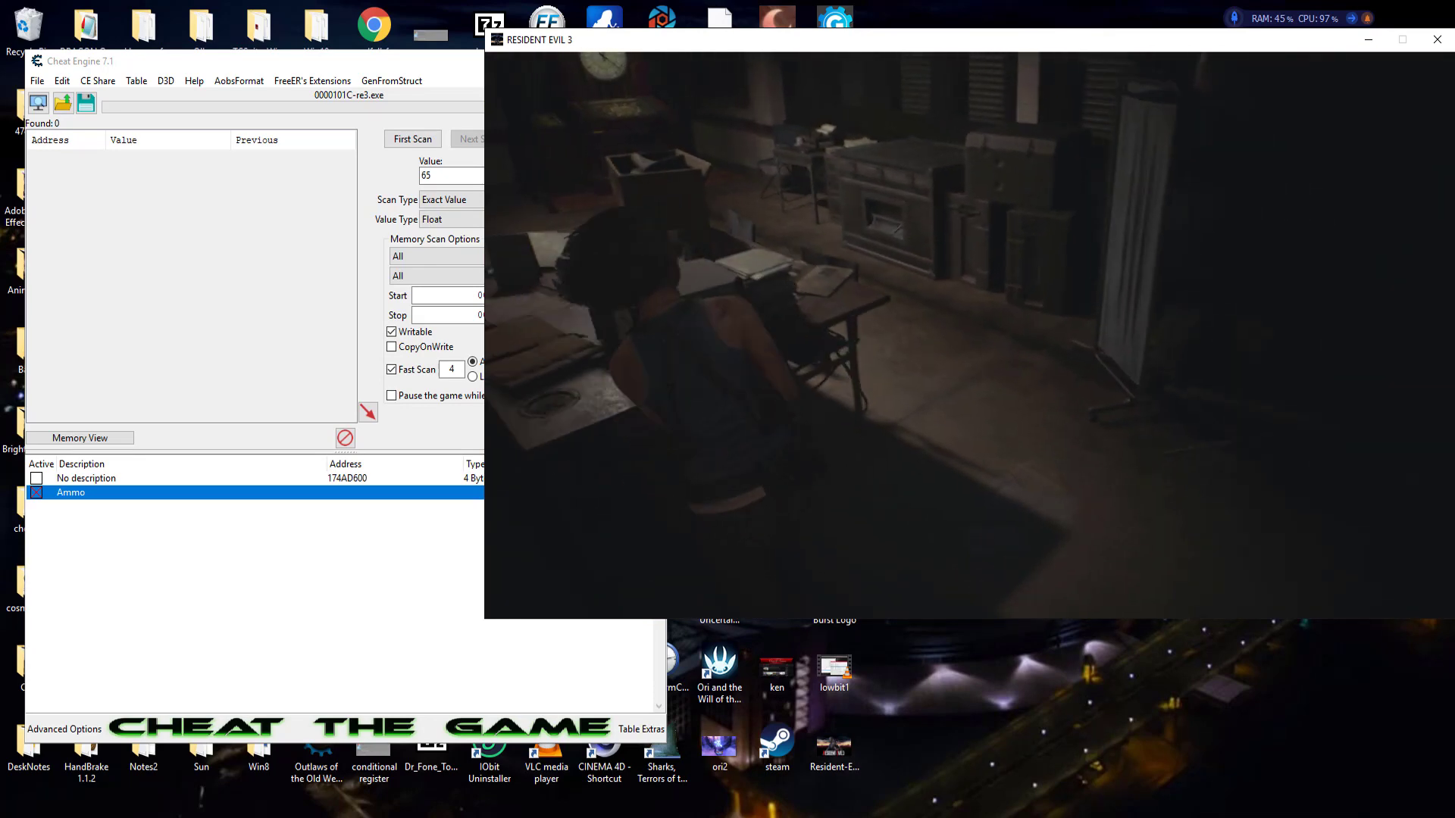
{"action": "key", "text": "w"}
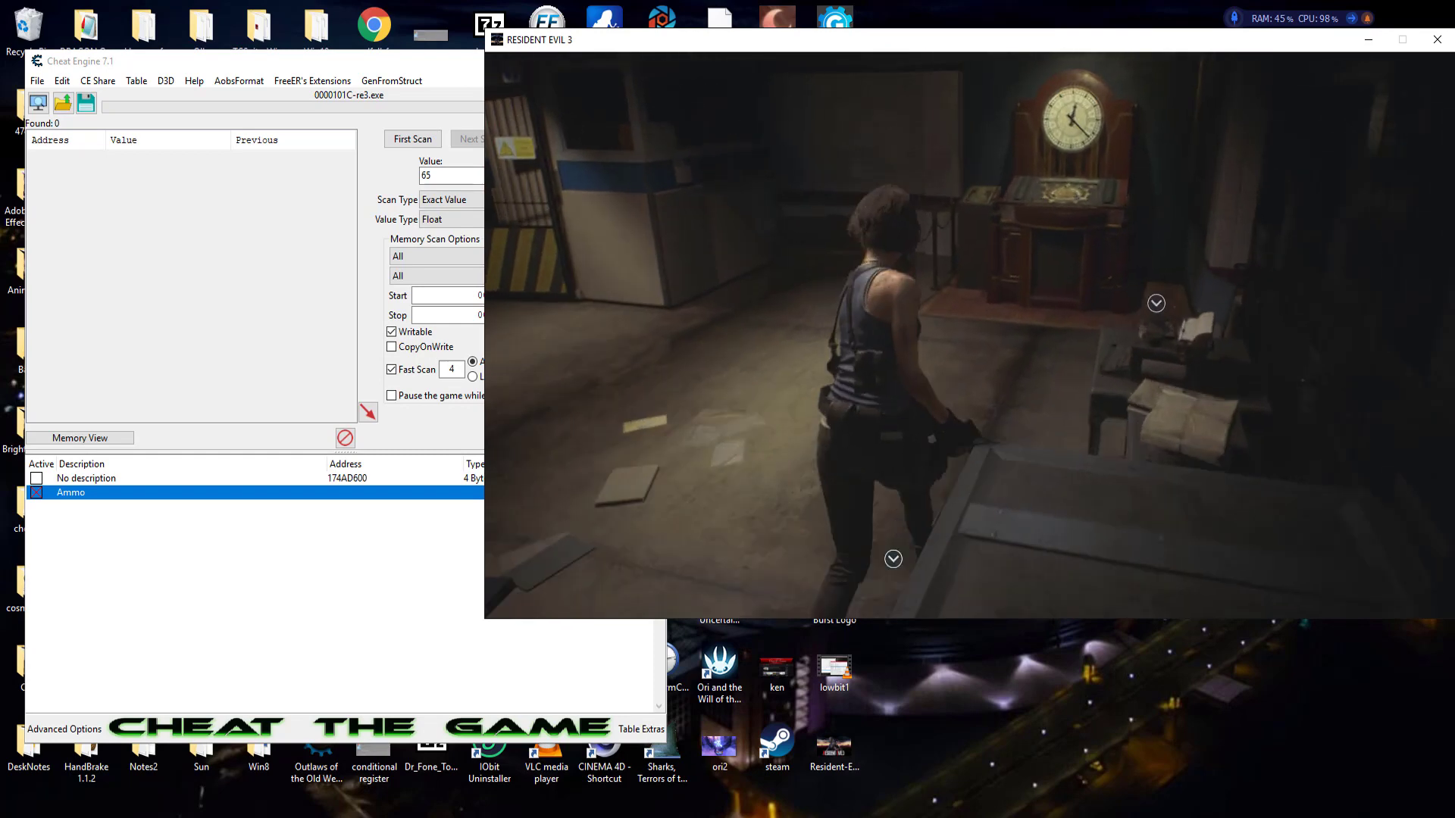
{"action": "key", "text": "w"}
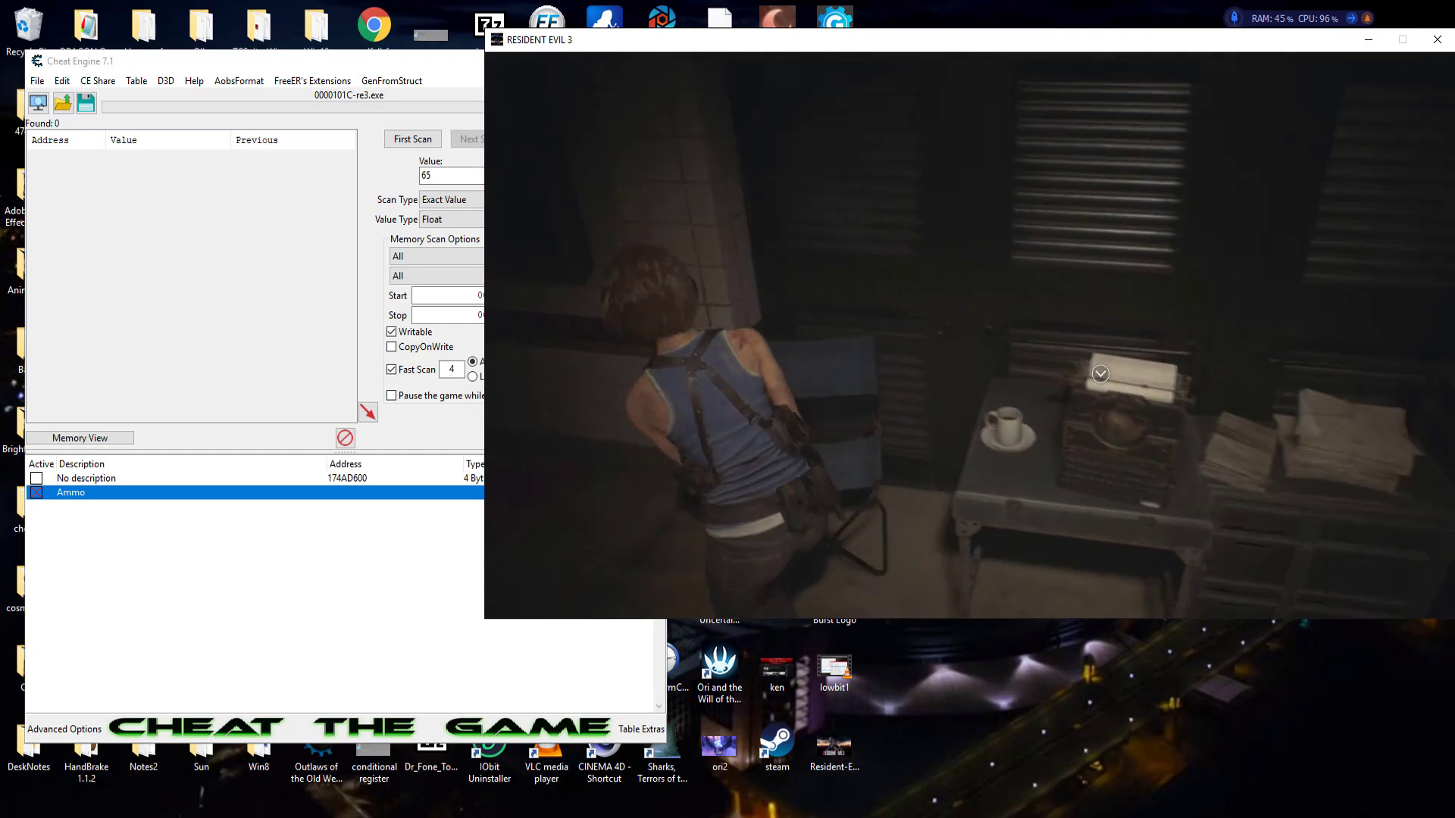
{"action": "key", "text": "w"}
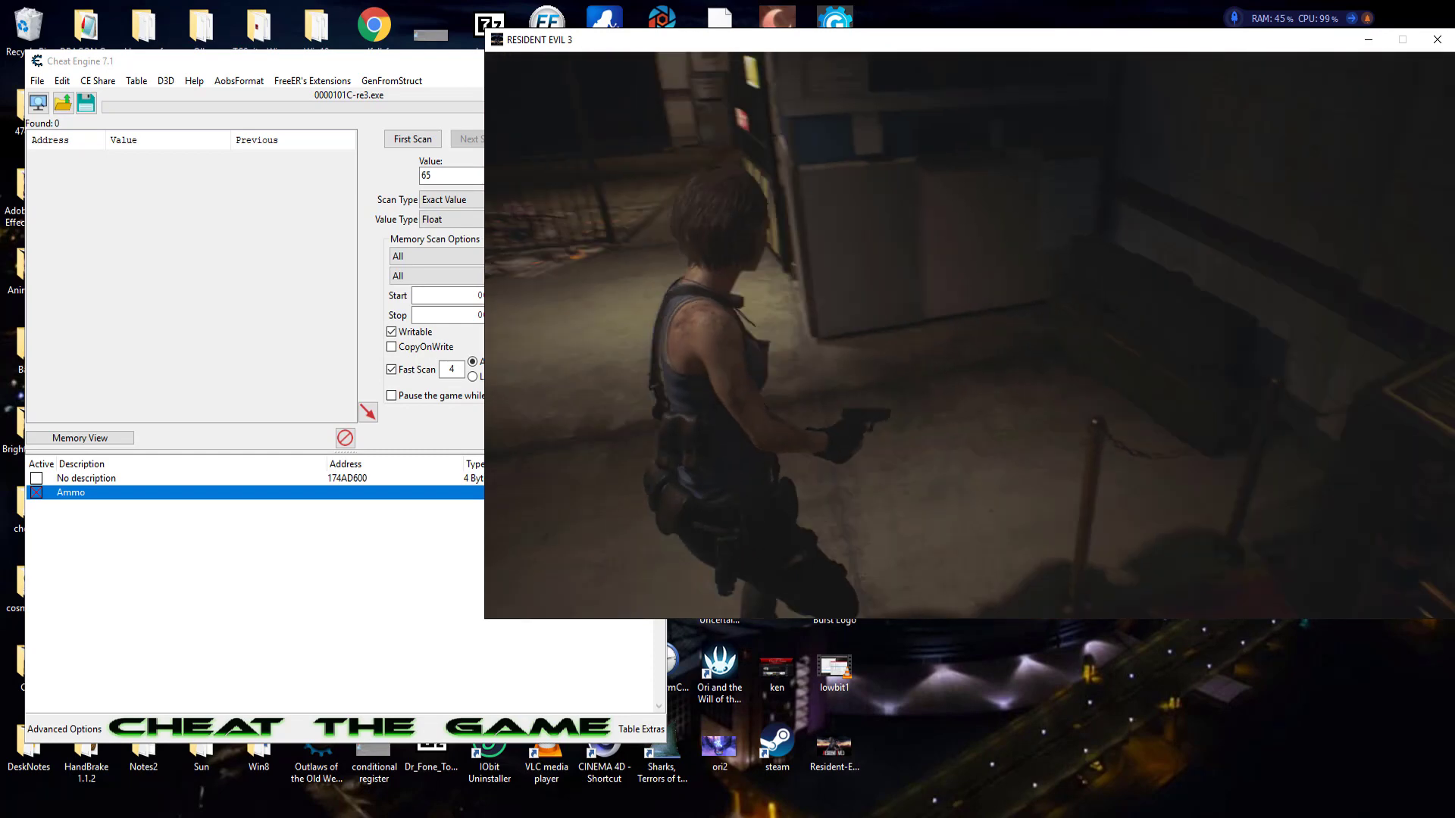
{"action": "key", "text": "w"}
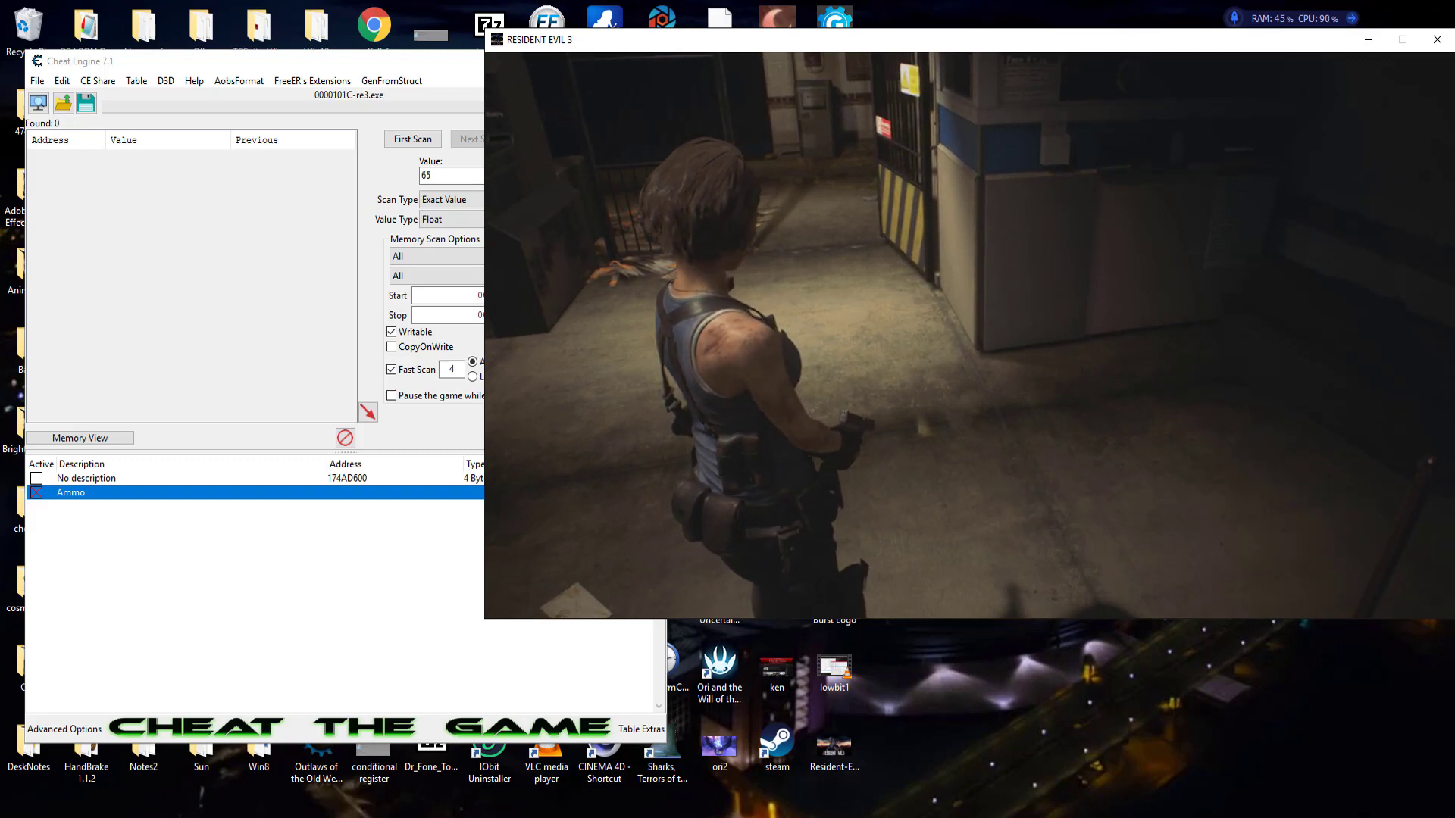
Step: Bring up the game's inventory and copy the address "re3.exe"+1DE0A31 from the Ammo script in Cheat Engine
{"action": "key", "text": "Tab"}
{"action": "left_click", "coordinate": [595, 535]}
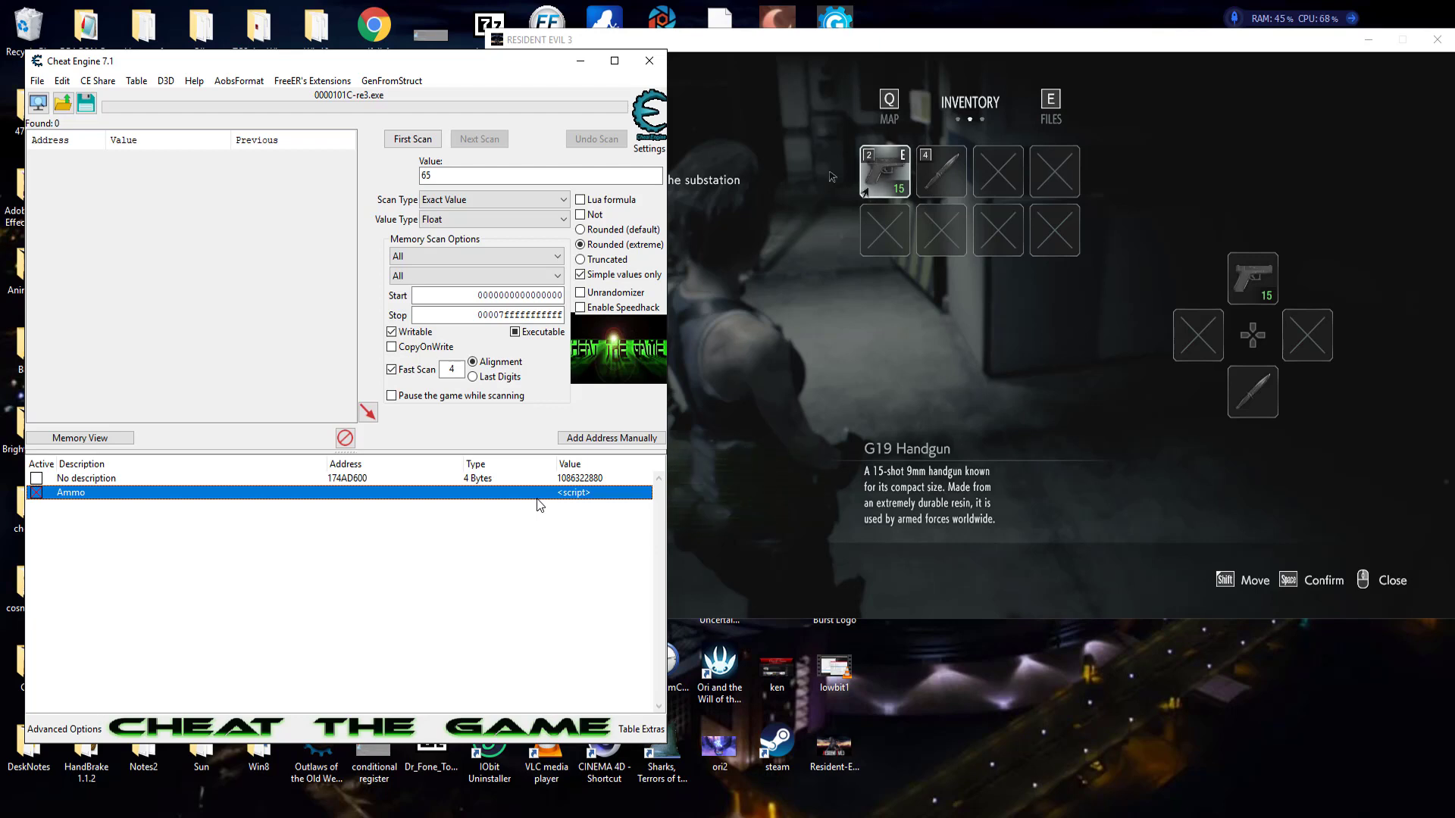
{"action": "double_click", "coordinate": [586, 494]}
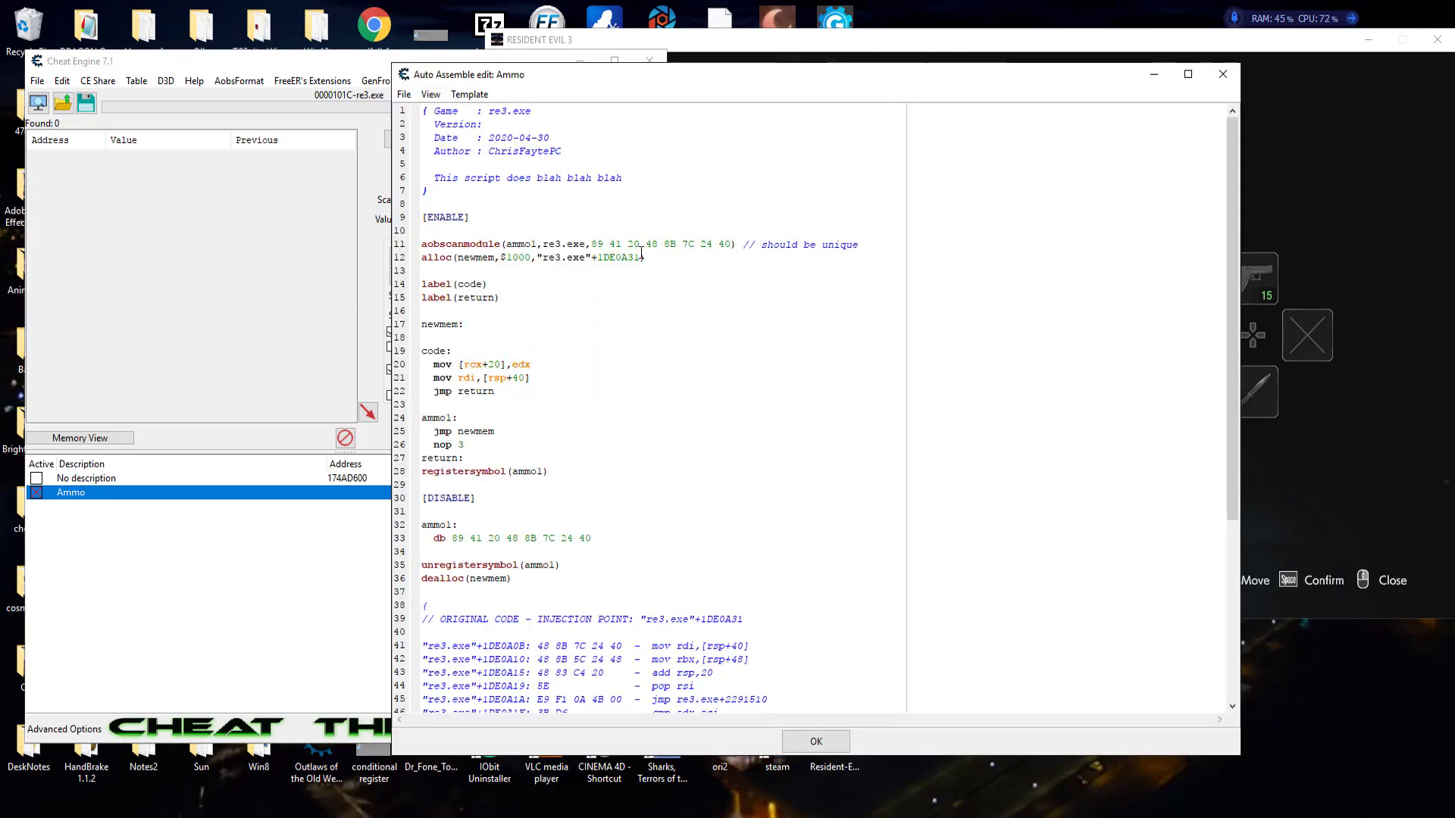
{"action": "left_click_drag", "start_coordinate": [640, 257], "coordinate": [567, 258]}
{"action": "right_click", "coordinate": [537, 260]}
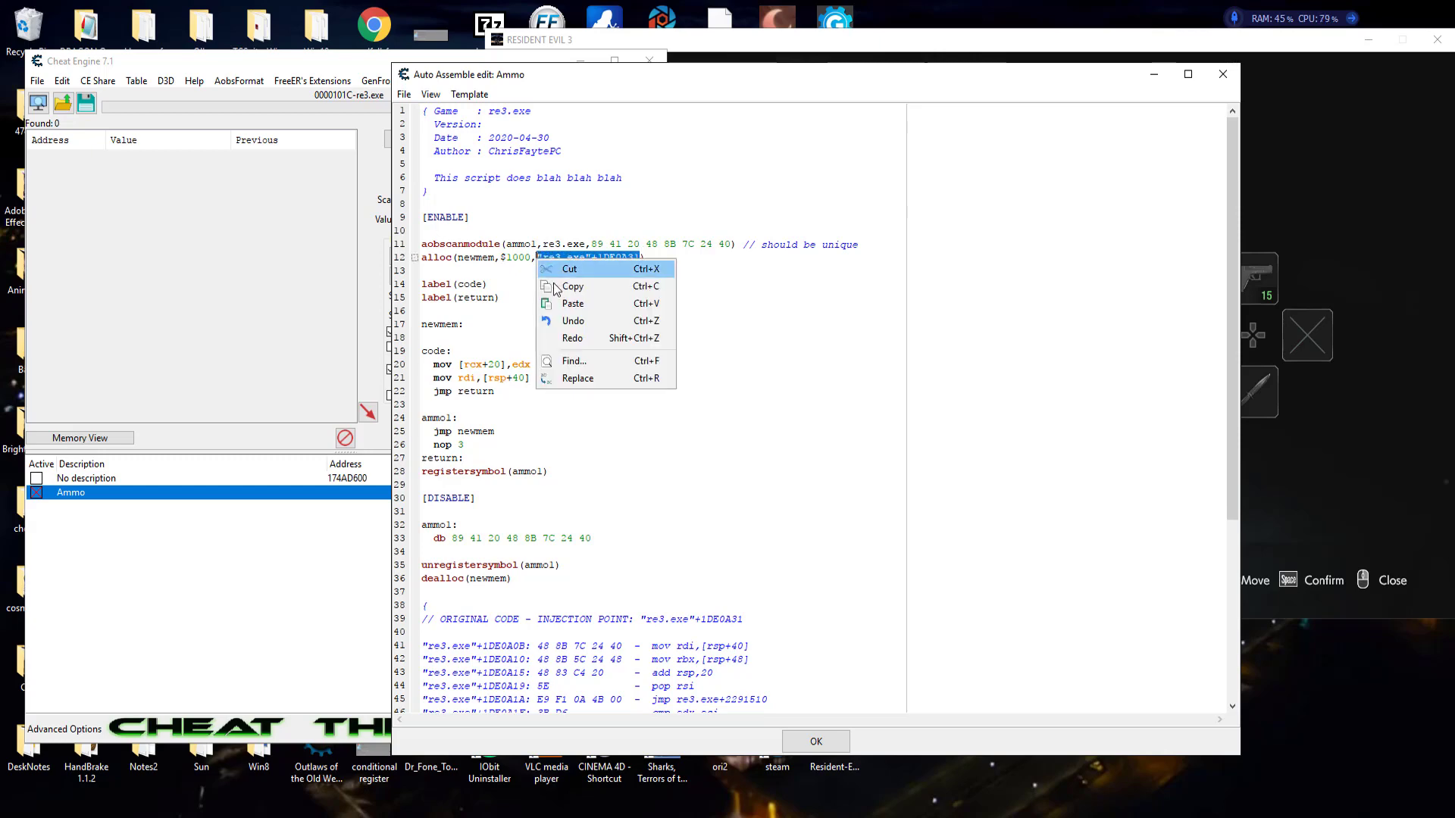
{"action": "left_click", "coordinate": [564, 288]}
{"action": "left_click", "coordinate": [1223, 74]}
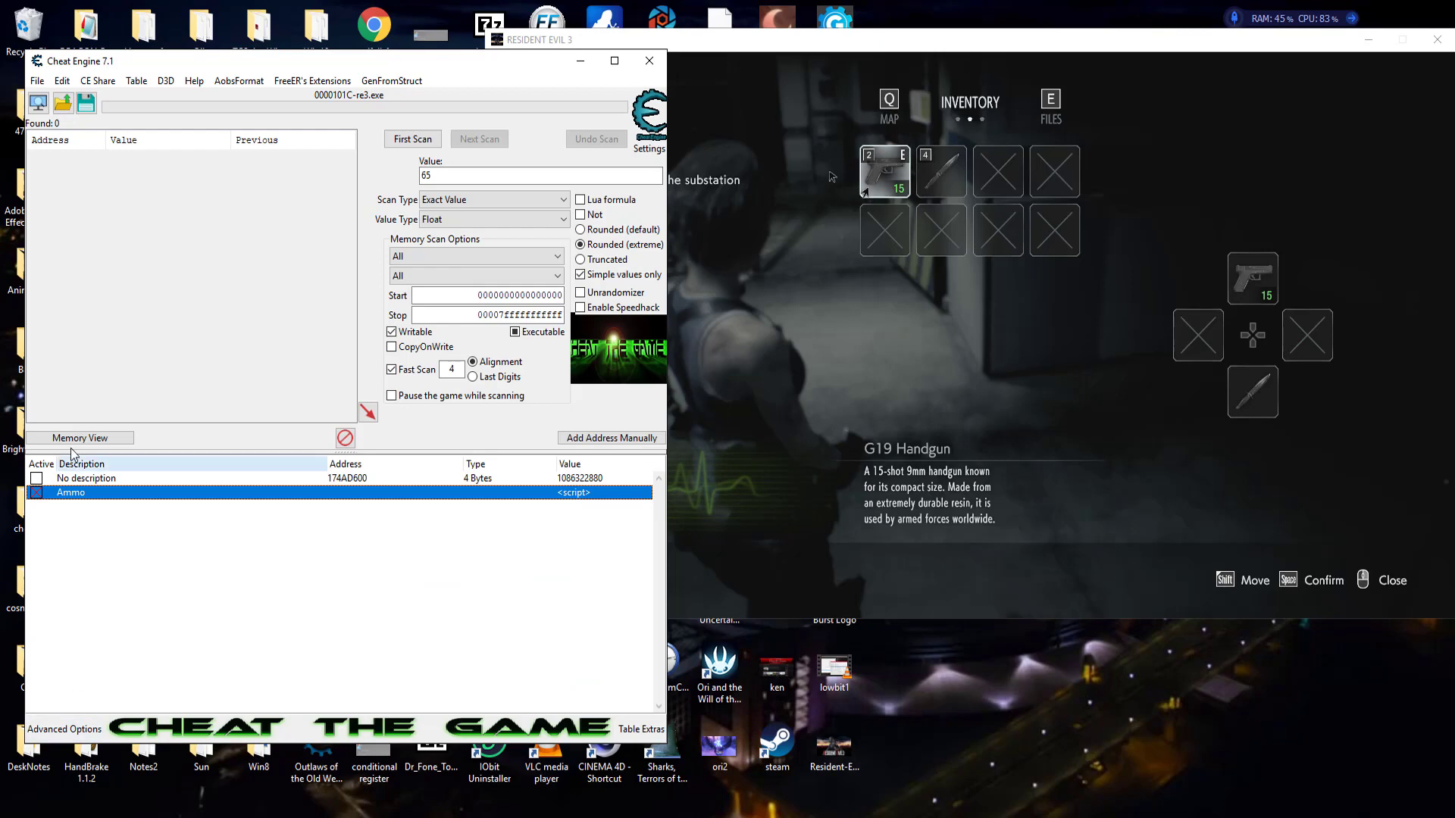
Step: Reopen the Ammo script and compare its mov [rcx+20],edx line with the original mov [rcx+20],eax at the injection point
{"action": "double_click", "coordinate": [582, 493]}
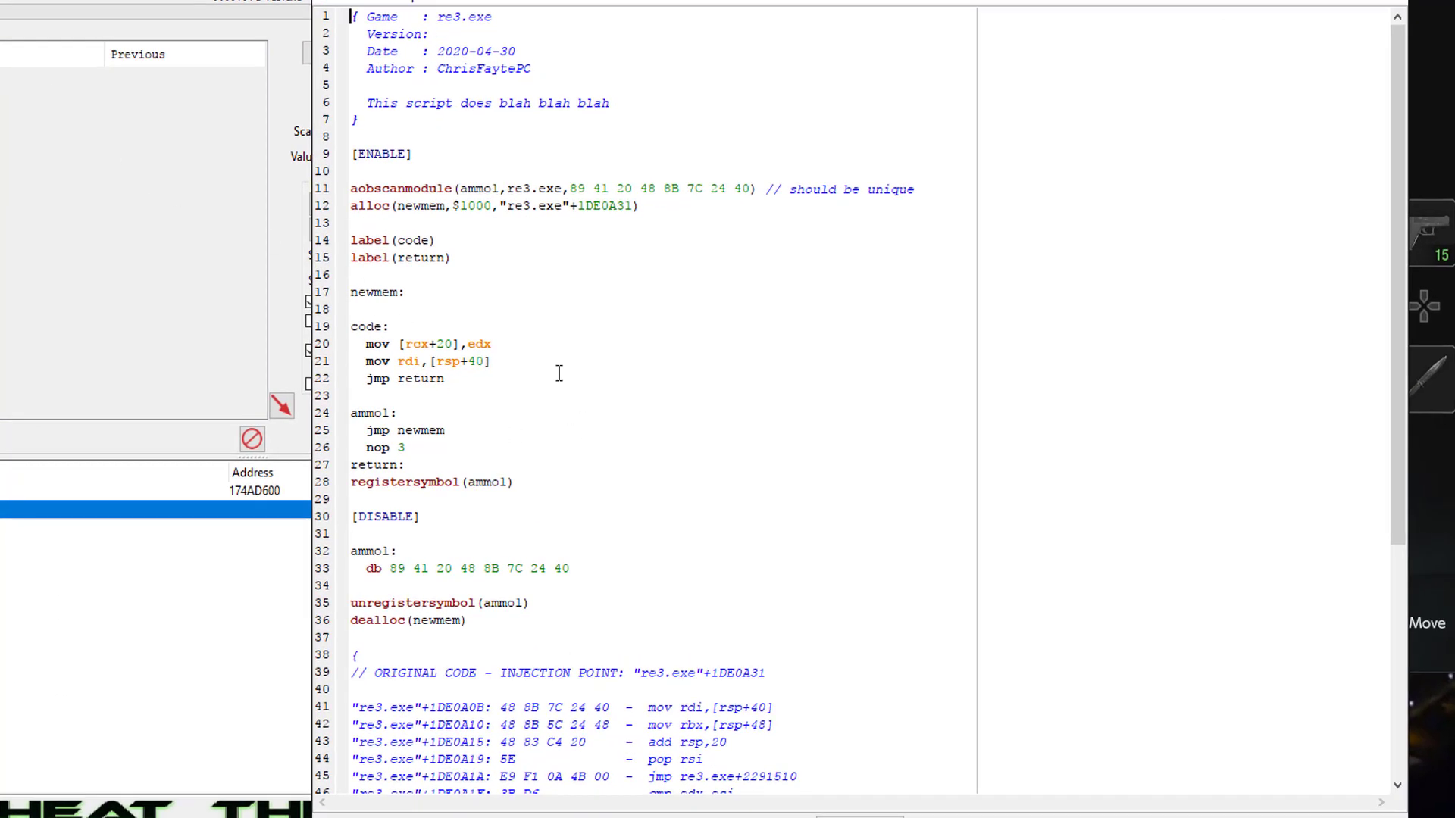
{"action": "scroll", "coordinate": [570, 491], "scroll_direction": "down", "scroll_amount": 4}
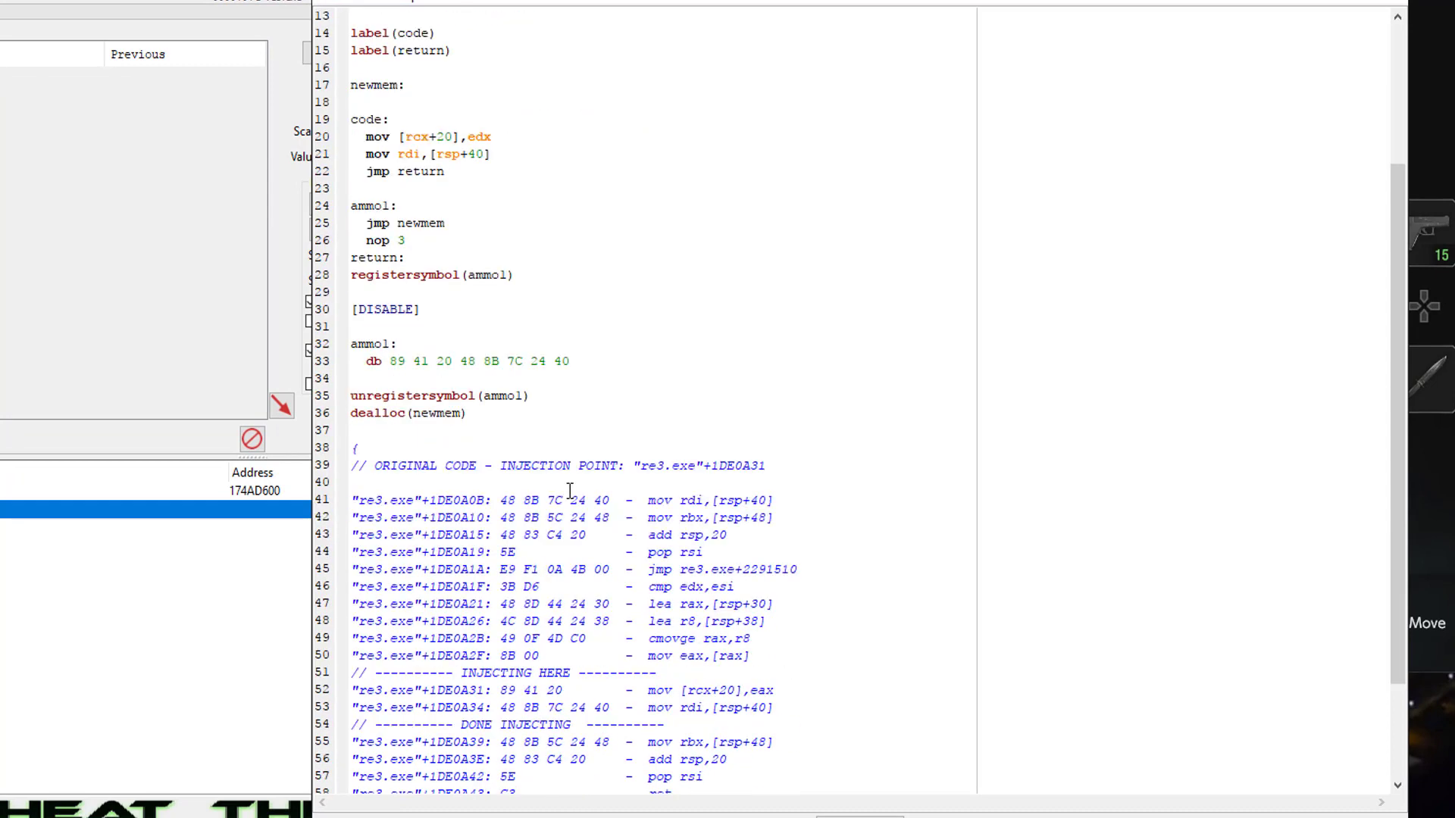
{"action": "scroll", "coordinate": [499, 324], "scroll_direction": "up", "scroll_amount": 5}
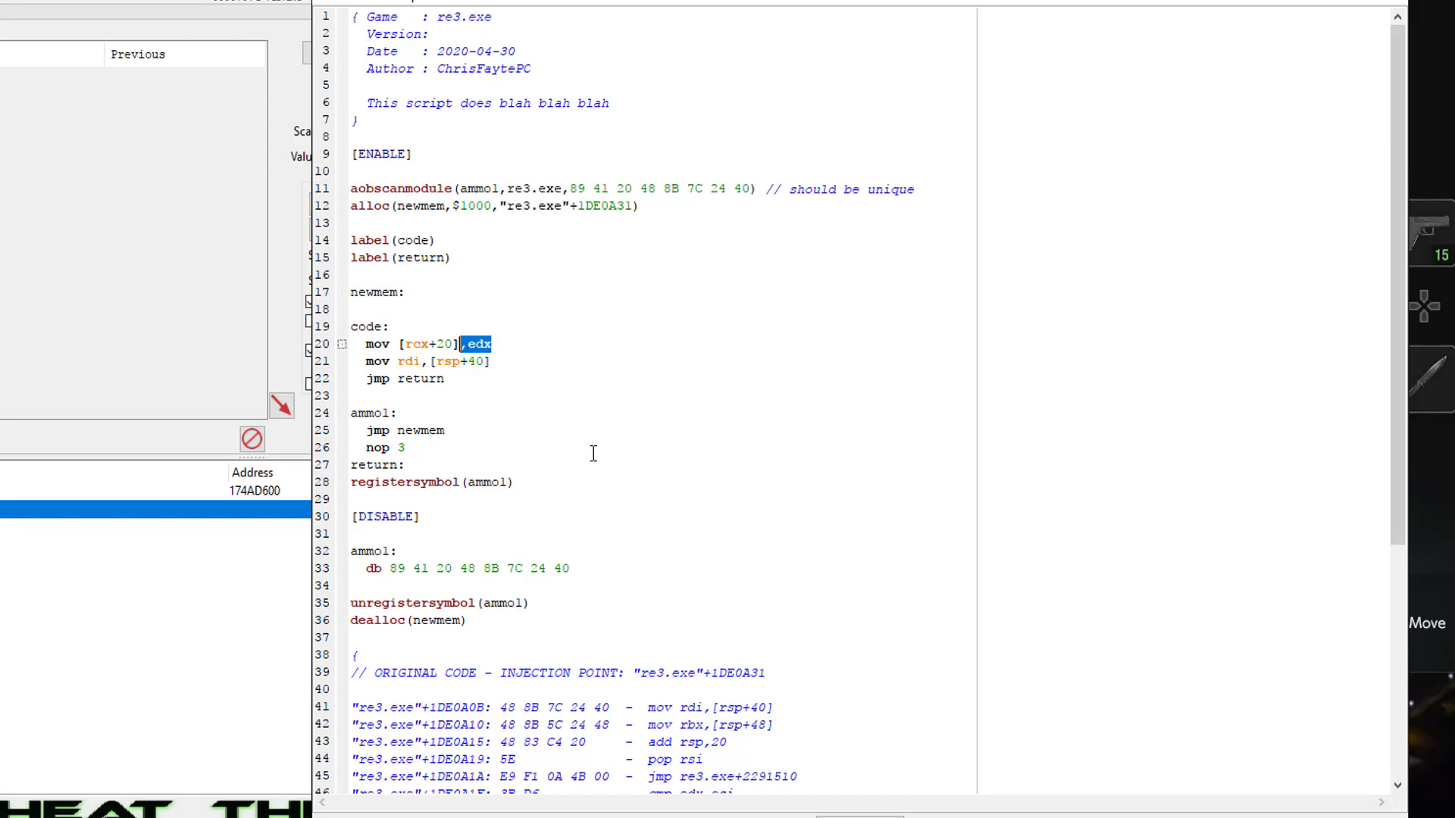
{"action": "scroll", "coordinate": [593, 454], "scroll_direction": "down", "scroll_amount": 7}
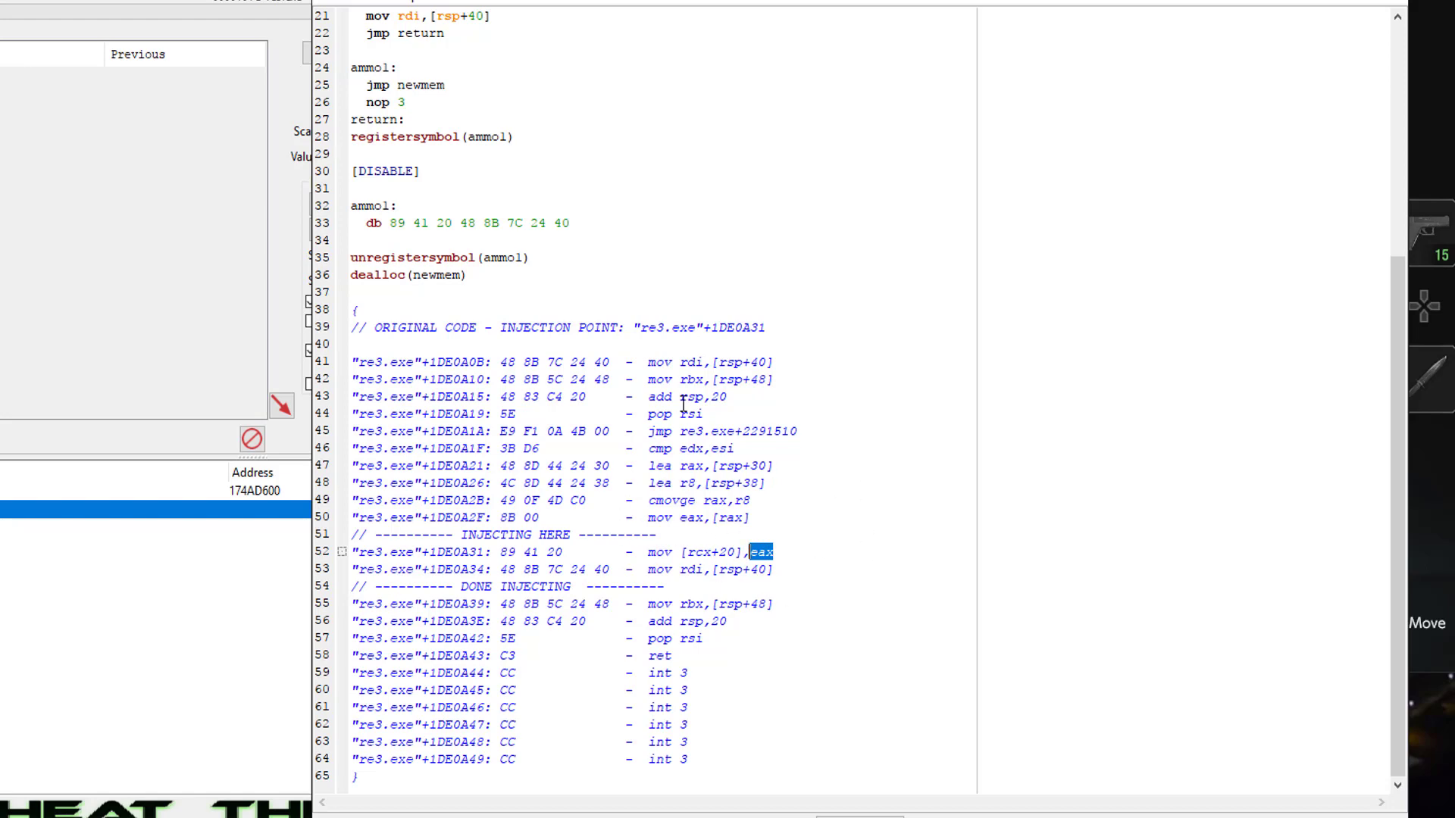
{"action": "scroll", "coordinate": [684, 406], "scroll_direction": "up", "scroll_amount": 7}
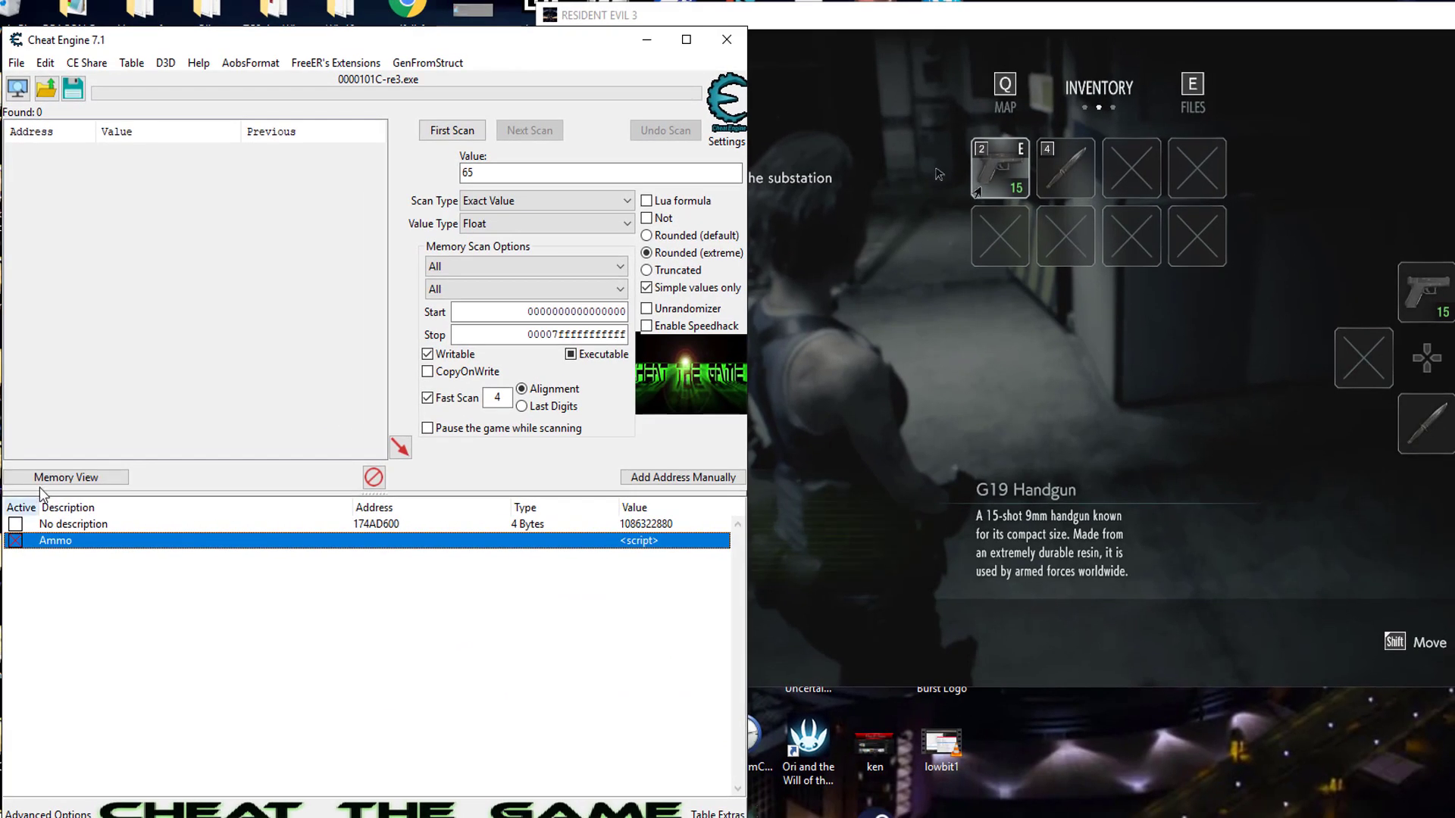
Step: Disable the Ammo script and inspect the original instruction at re3.exe+1DE0A31 and its surrounding code in the disassembler
{"action": "left_click", "coordinate": [50, 479]}
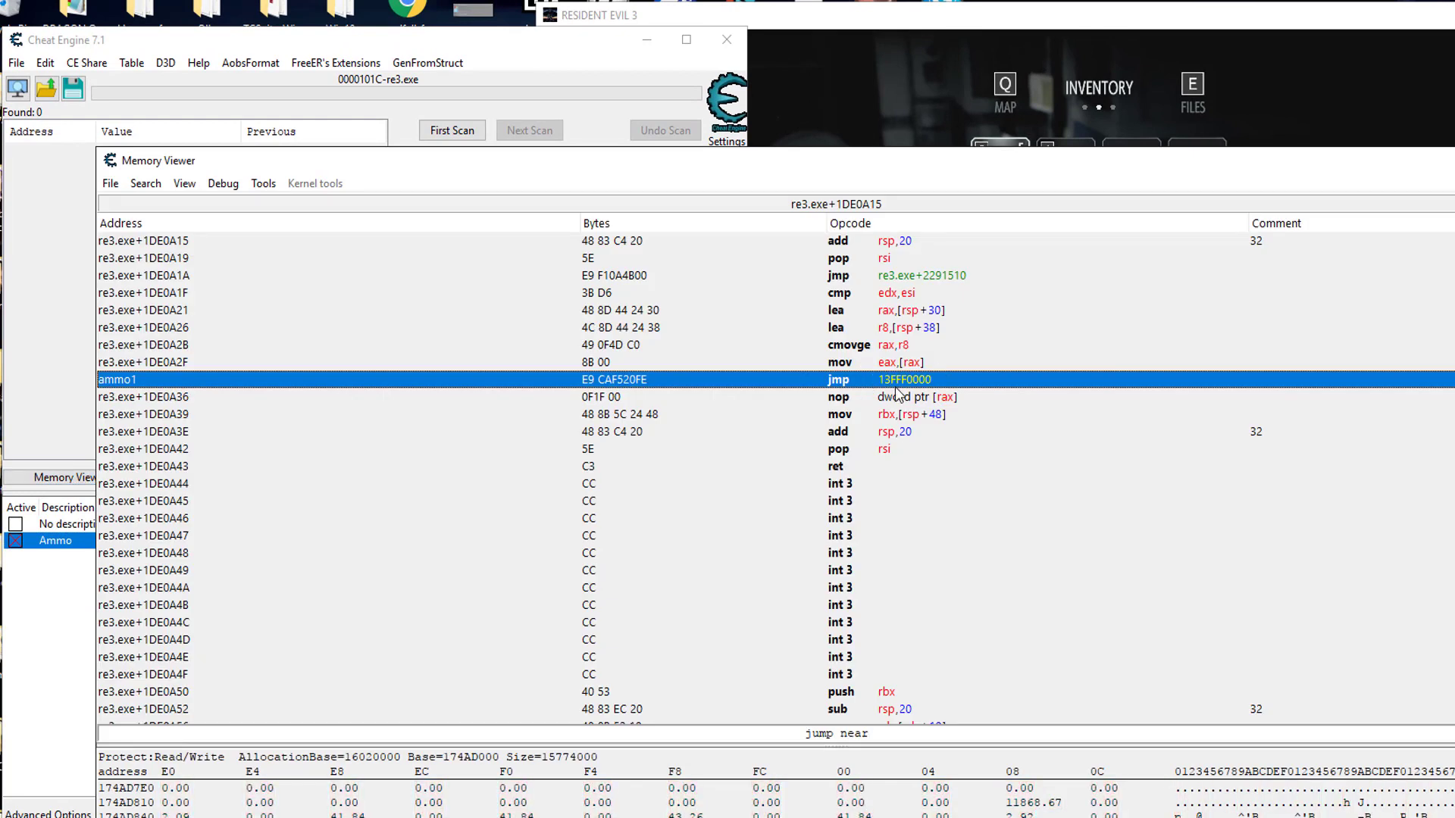
{"action": "left_click", "coordinate": [66, 244]}
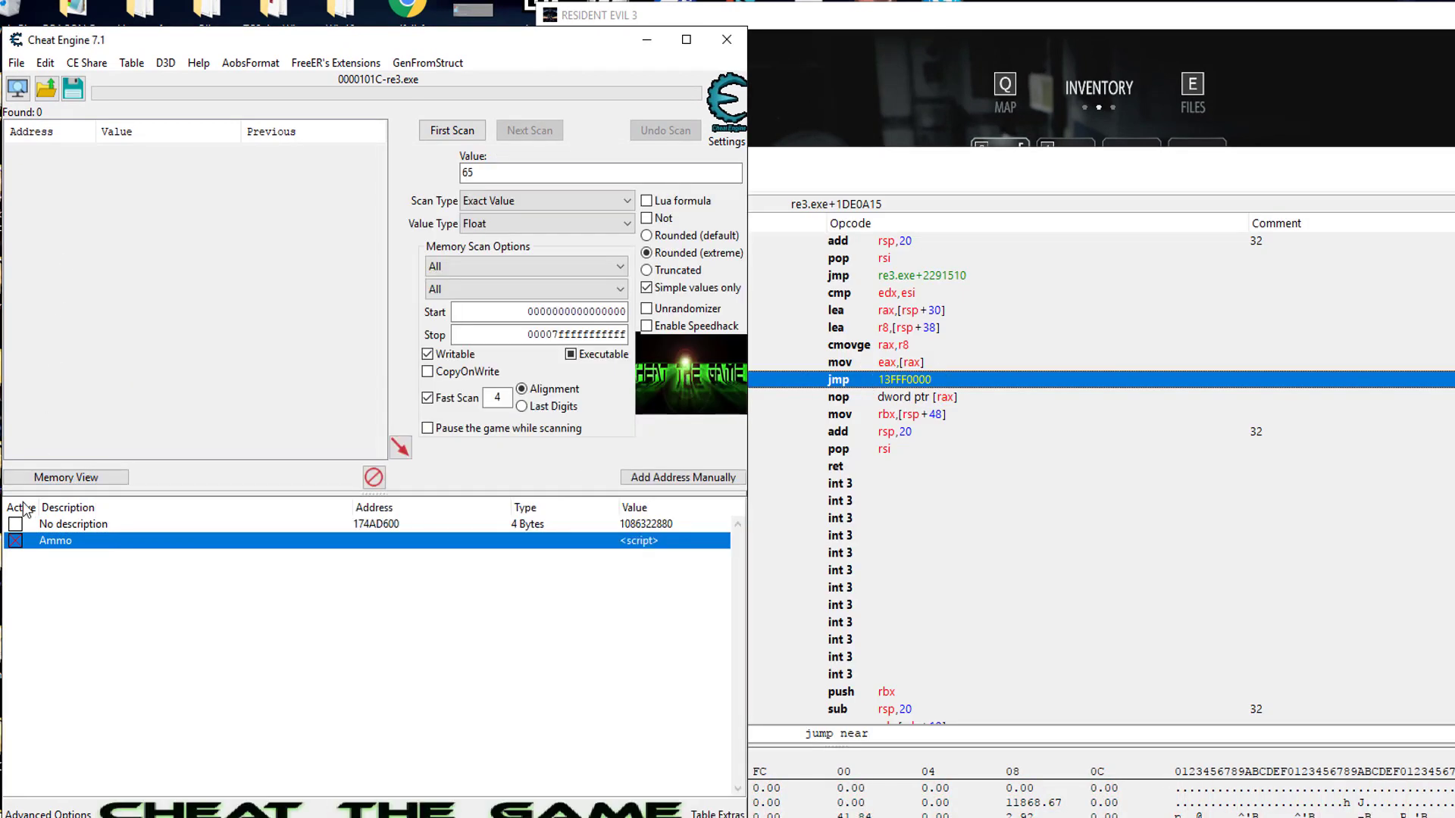
{"action": "left_click", "coordinate": [15, 541]}
{"action": "left_click", "coordinate": [1028, 163]}
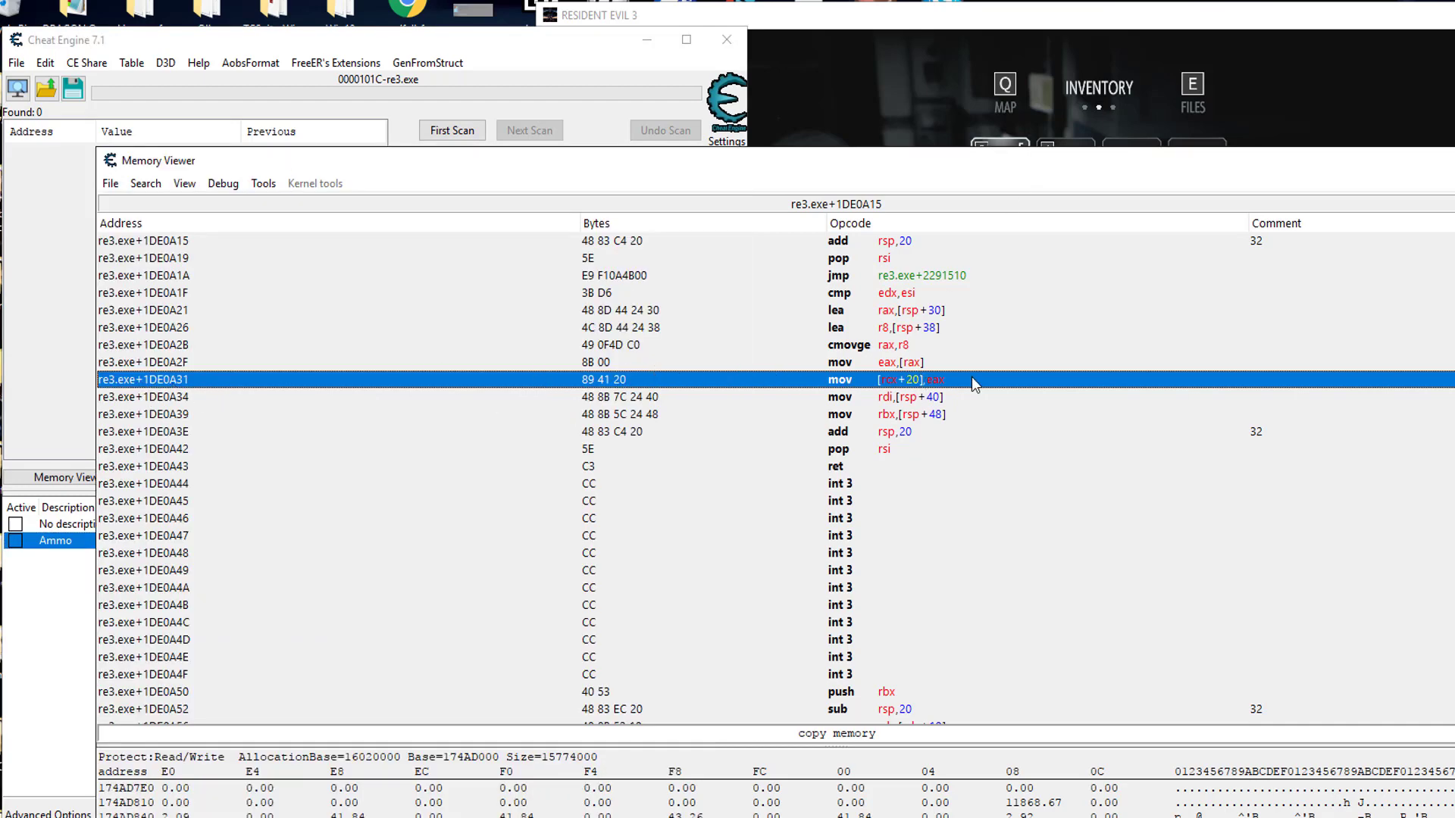
{"action": "left_click", "coordinate": [921, 396]}
{"action": "scroll", "coordinate": [925, 380], "scroll_direction": "up", "scroll_amount": 2}
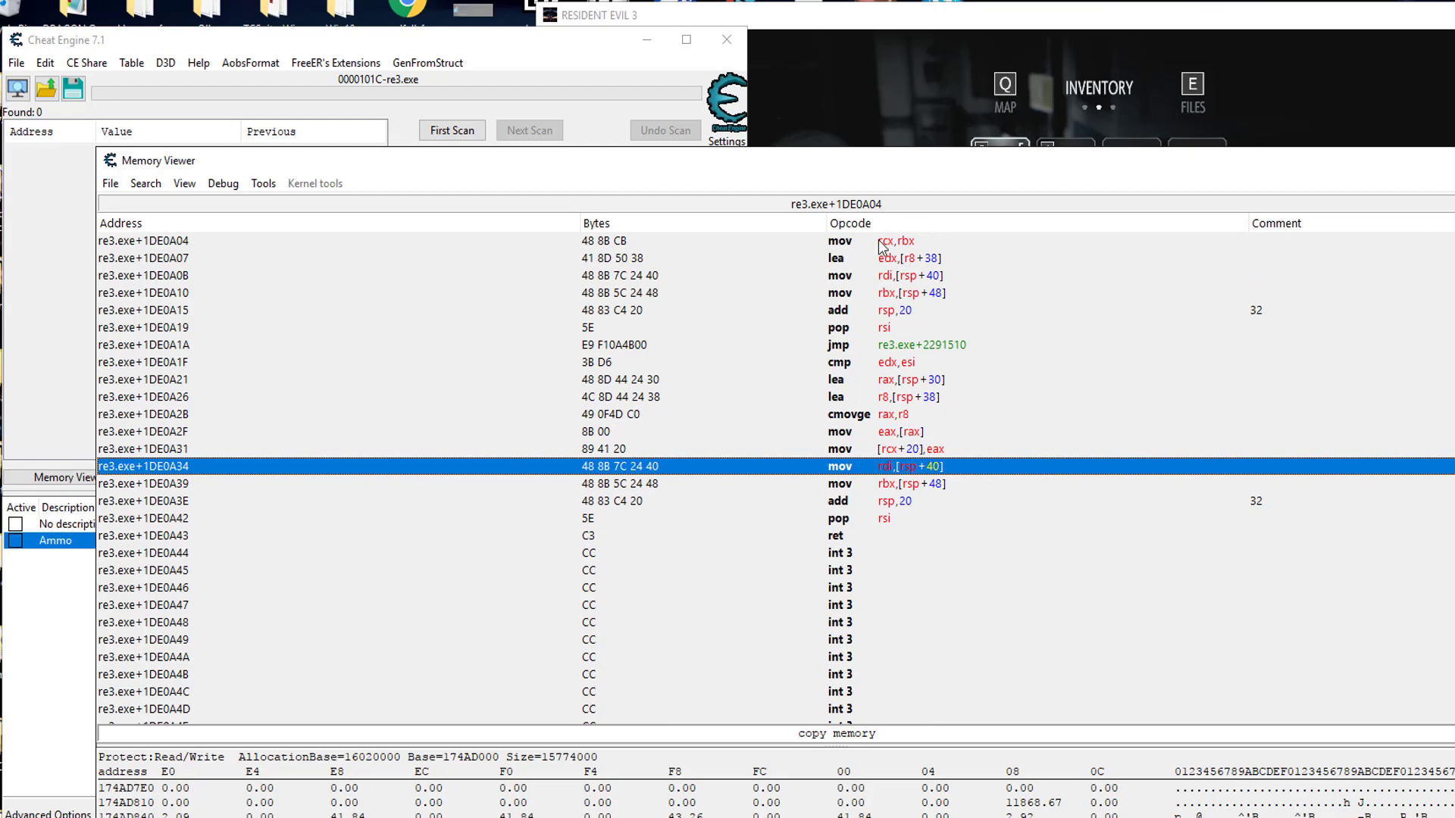
{"action": "scroll", "coordinate": [902, 295], "scroll_direction": "down", "scroll_amount": 3}
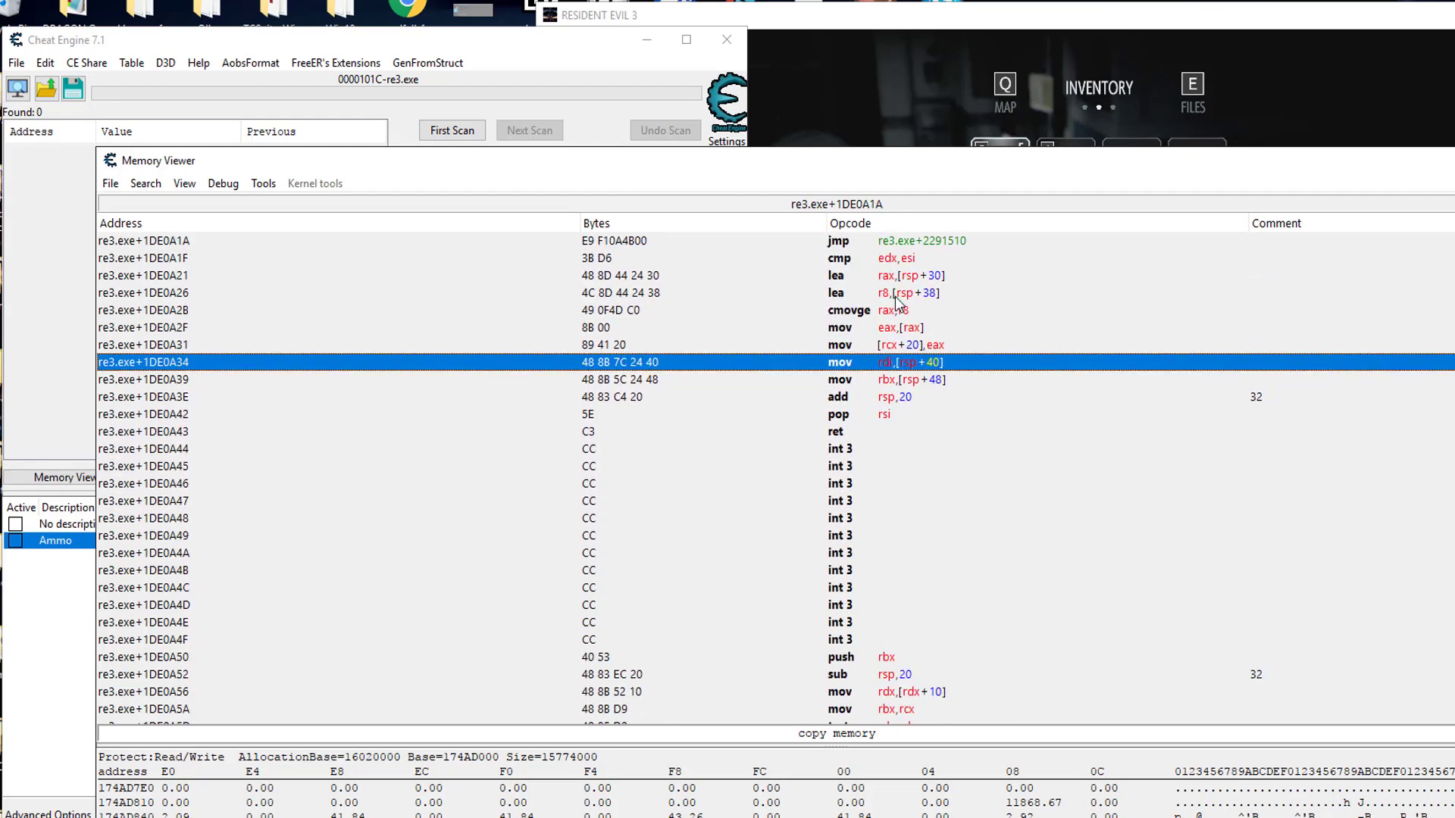
{"action": "left_click", "coordinate": [931, 350]}
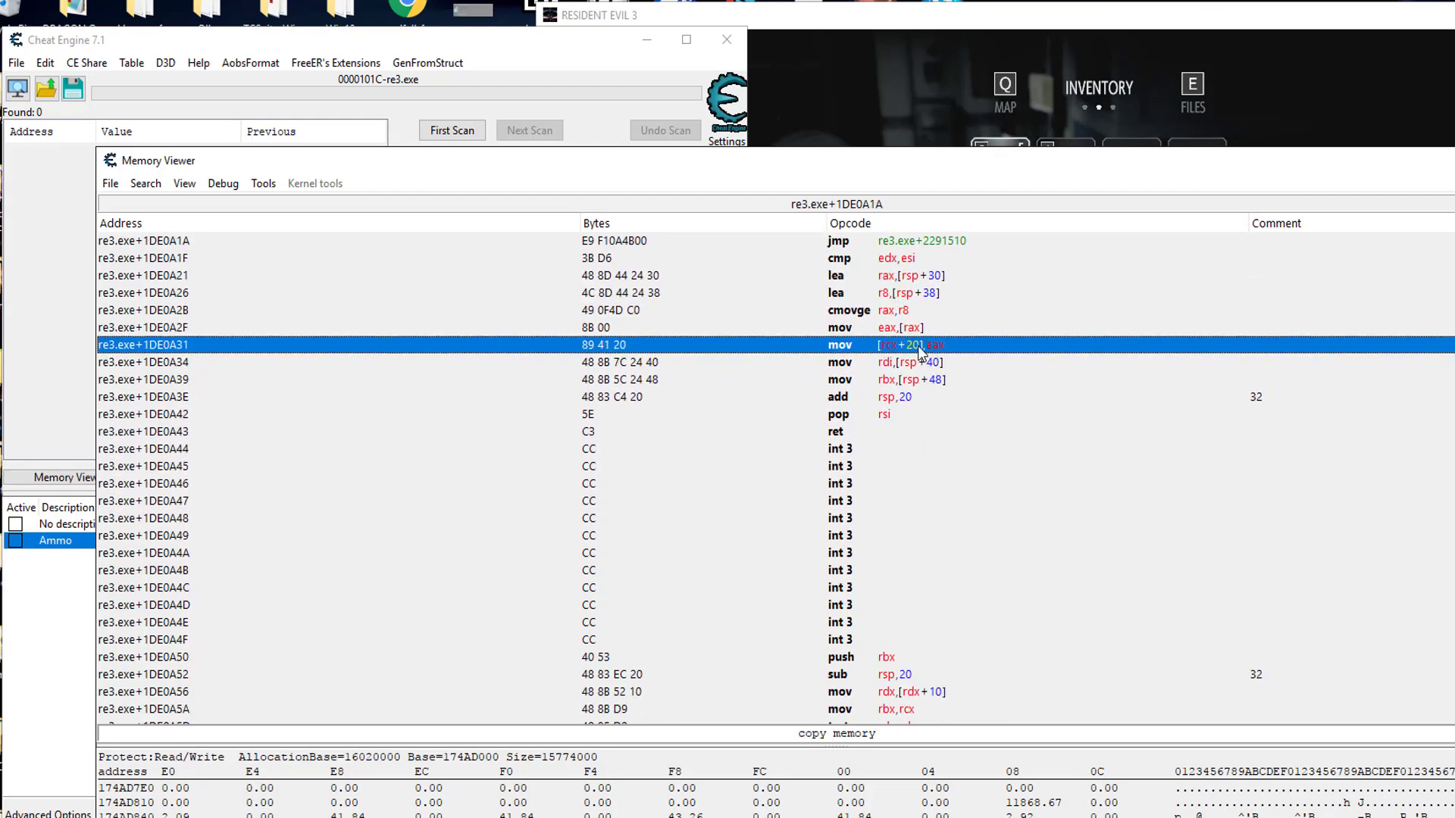
Step: Copy the absolute address 141DE0A31 of the mov [rcx+20],eax instruction without changing the code
{"action": "right_click", "coordinate": [919, 349]}
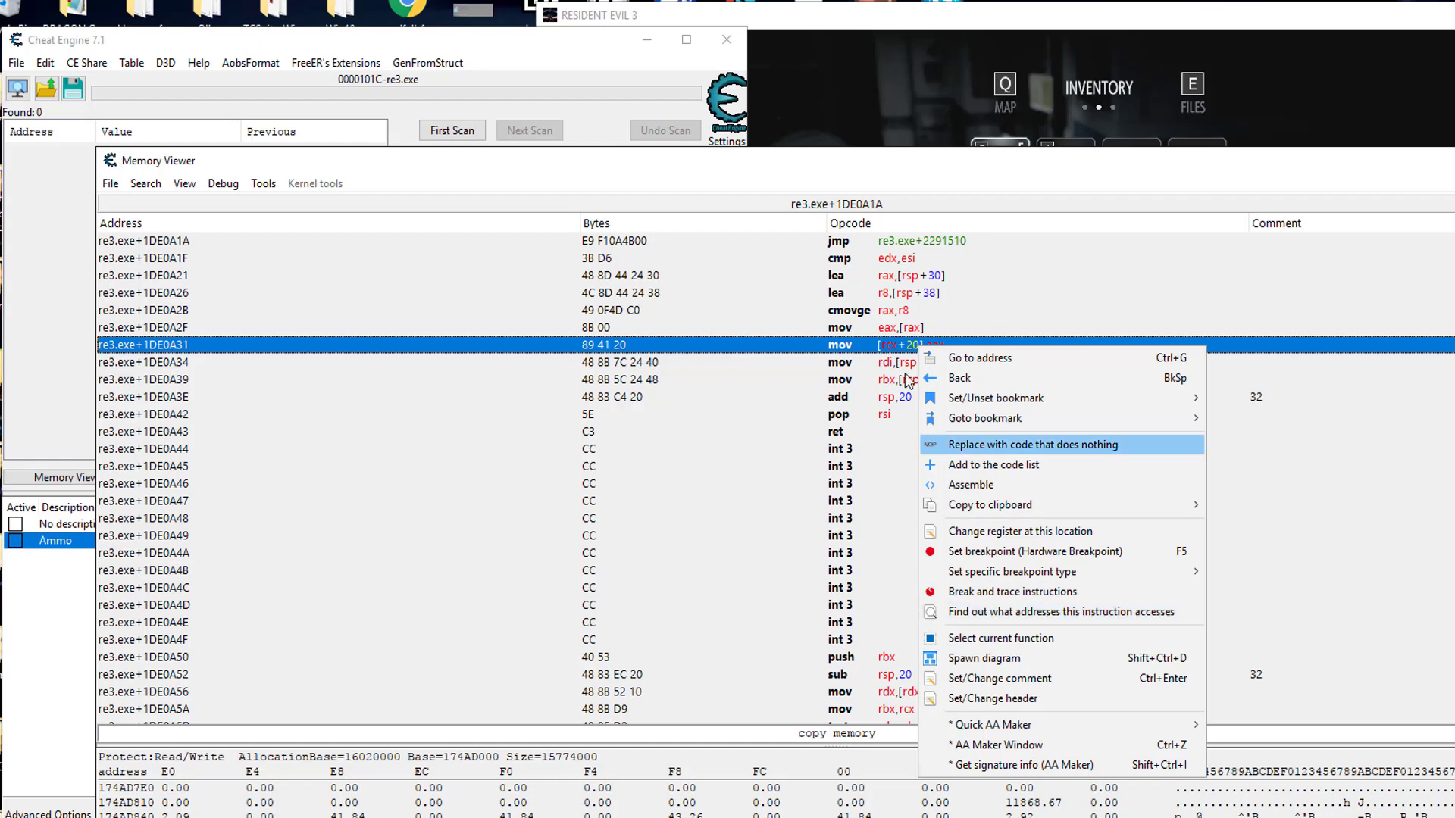
{"action": "left_click", "coordinate": [988, 356]}
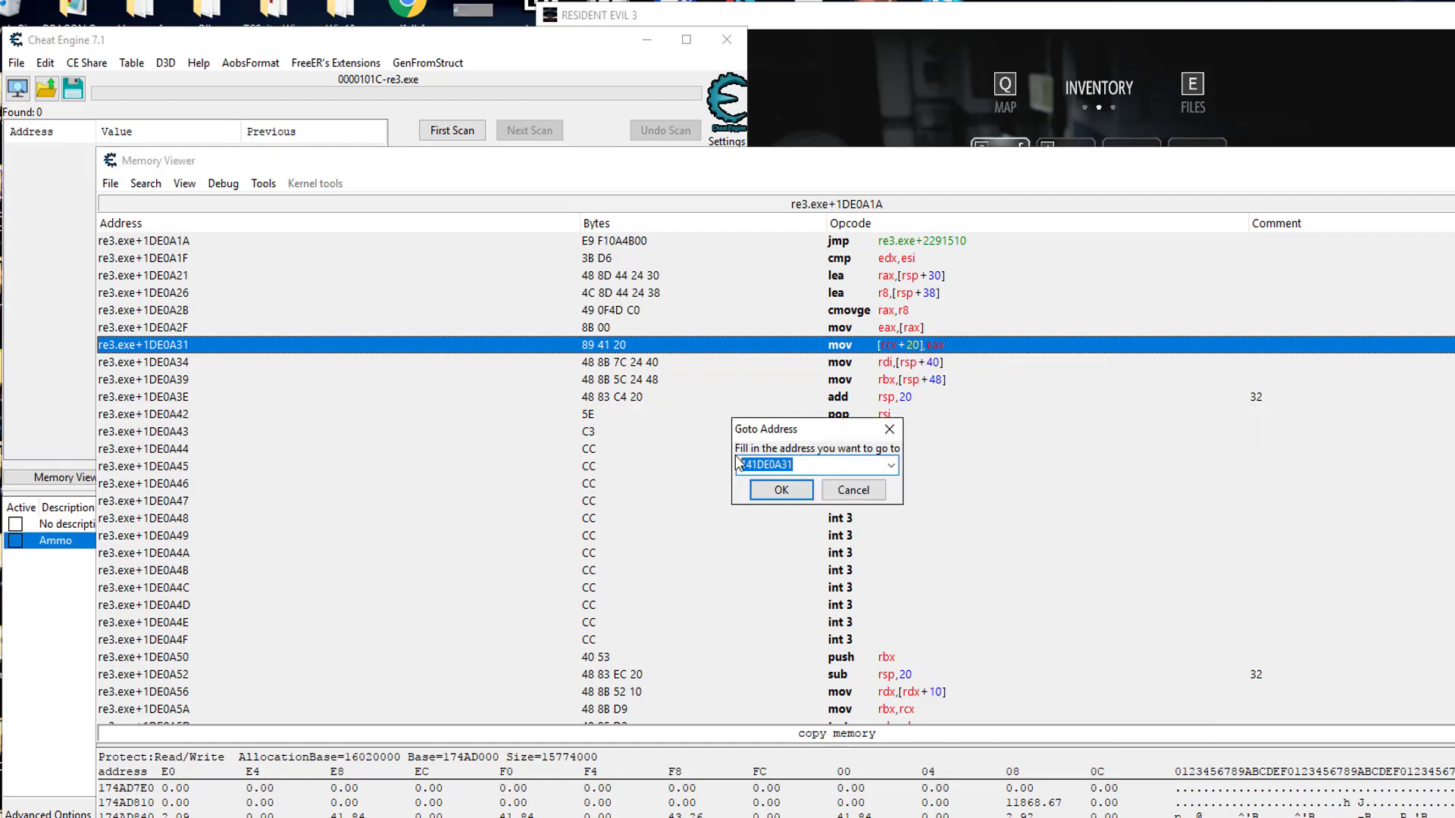
{"action": "right_click", "coordinate": [755, 471]}
{"action": "left_click", "coordinate": [809, 523]}
{"action": "left_click", "coordinate": [870, 490]}
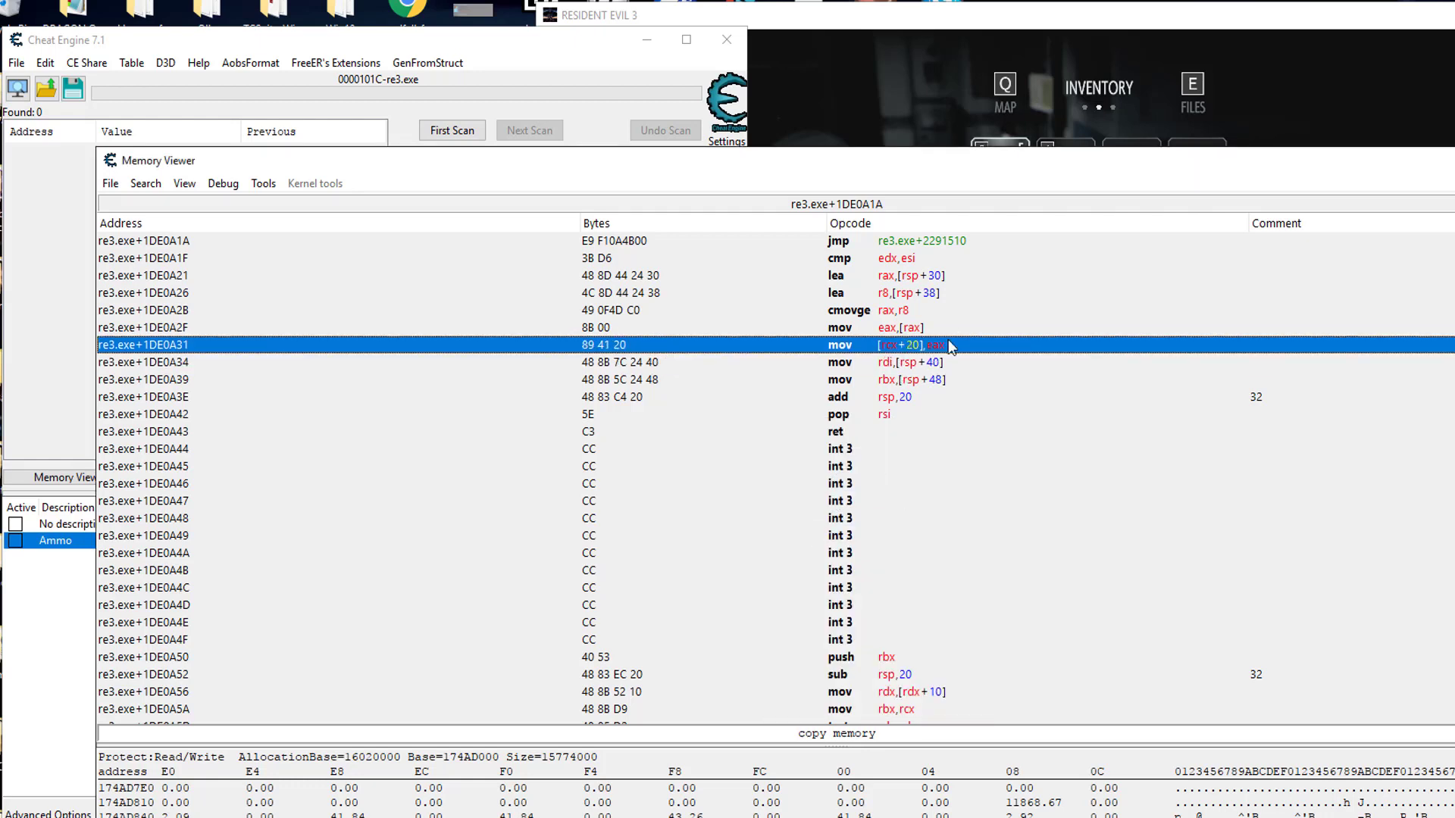
{"action": "double_click", "coordinate": [871, 345]}
{"action": "left_click", "coordinate": [864, 491]}
Step: Manually add address 141DE0A31 to the cheat table as a 4 Bytes entry
{"action": "left_click", "coordinate": [486, 62]}
{"action": "left_click", "coordinate": [672, 475]}
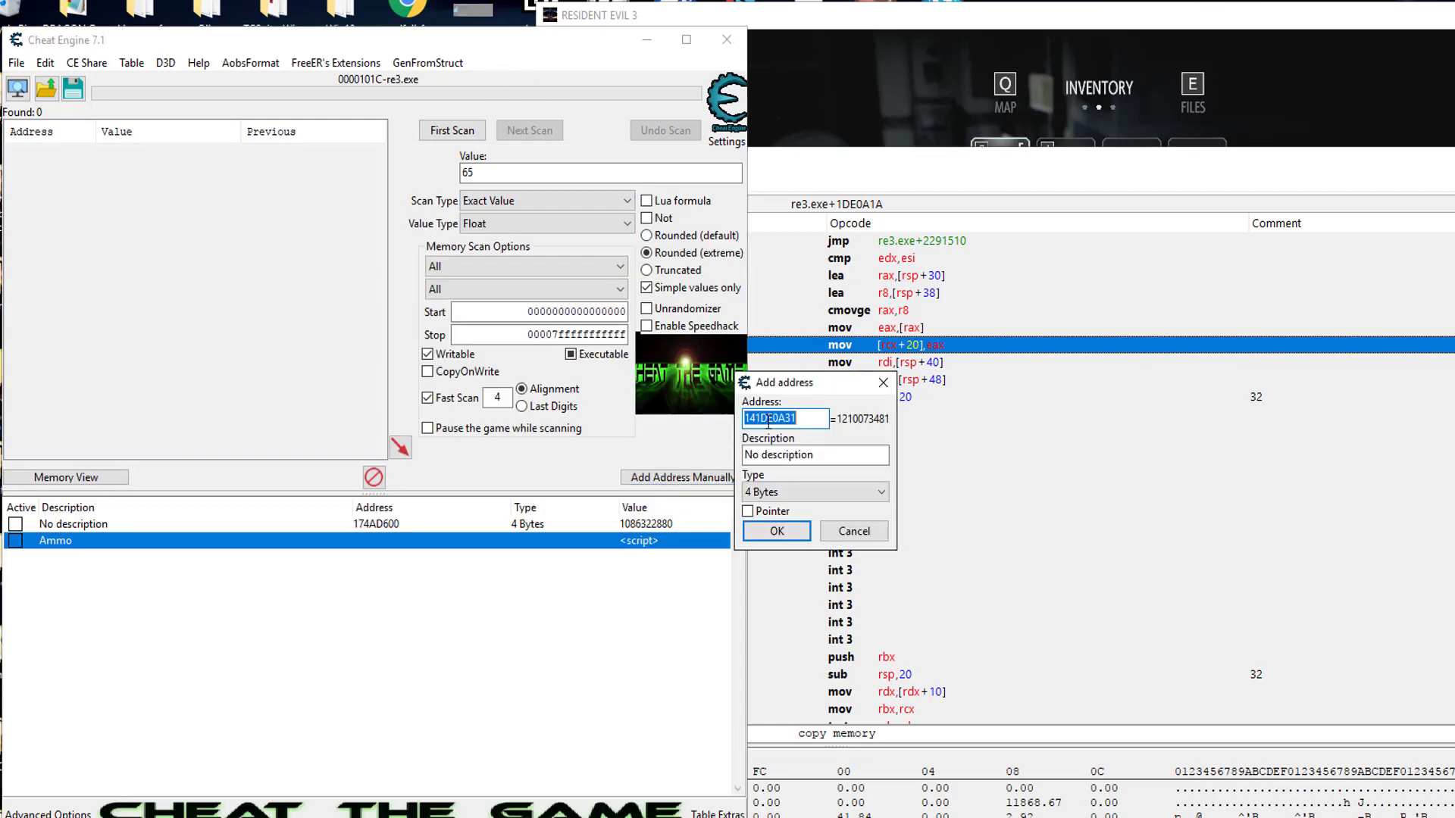
{"action": "right_click", "coordinate": [773, 416]}
{"action": "left_click", "coordinate": [796, 475]}
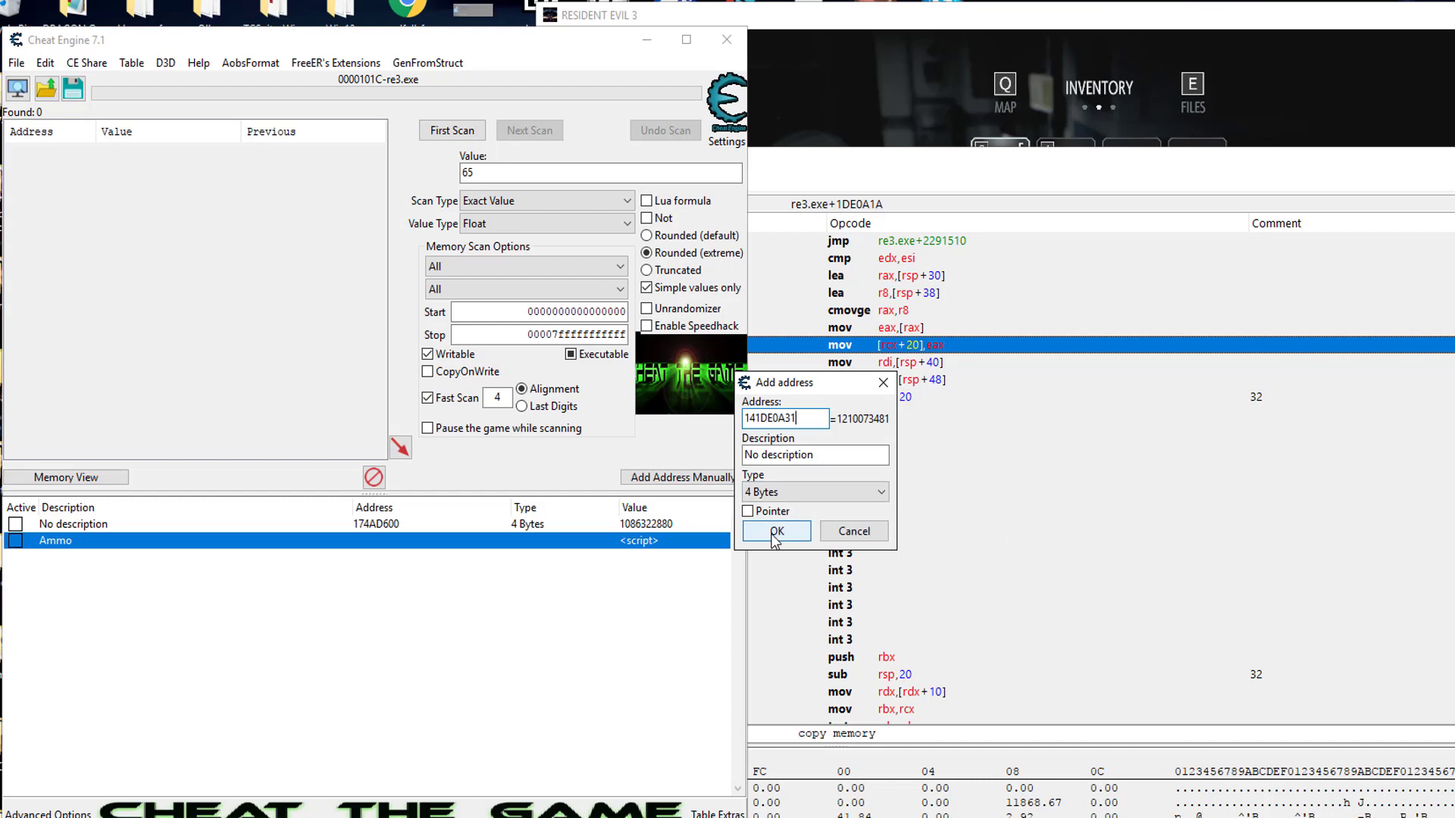
{"action": "left_click", "coordinate": [774, 533]}
Step: Start finding out what accesses 141DE0A31 with the debugger attached, and move the results window clear of the game
{"action": "left_click", "coordinate": [402, 593]}
{"action": "left_click", "coordinate": [383, 559]}
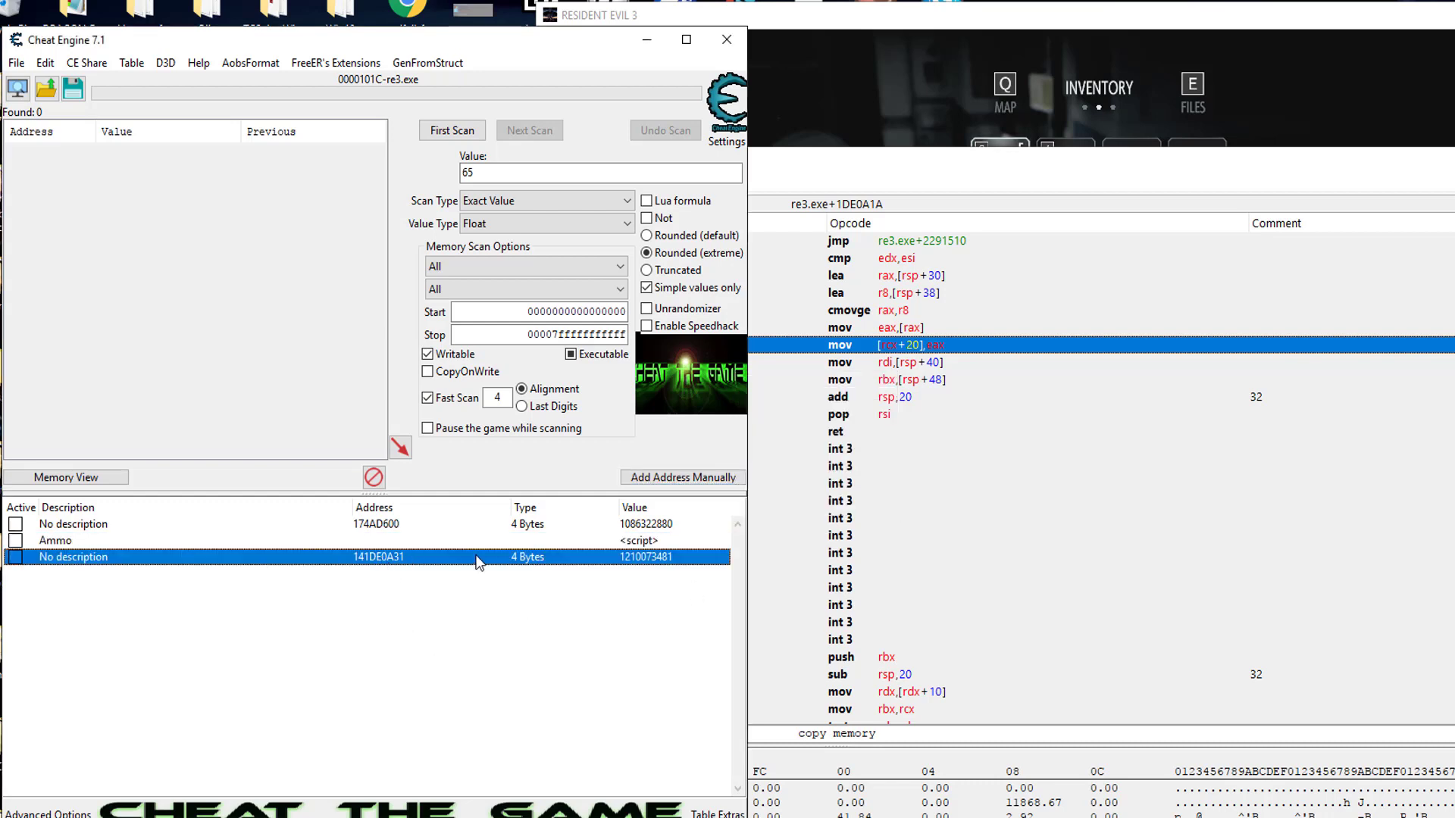
{"action": "right_click", "coordinate": [386, 565]}
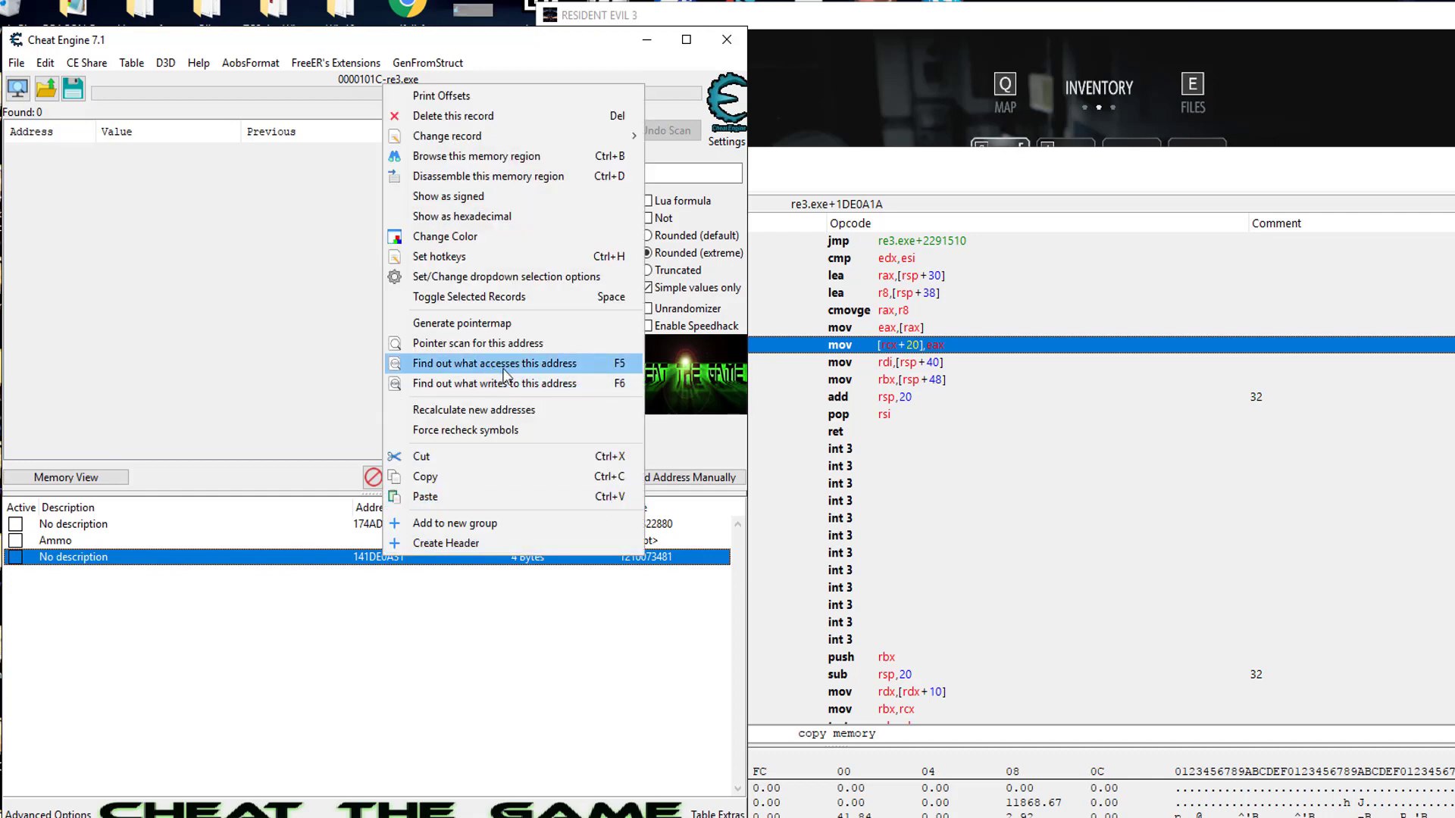
{"action": "left_click", "coordinate": [539, 367]}
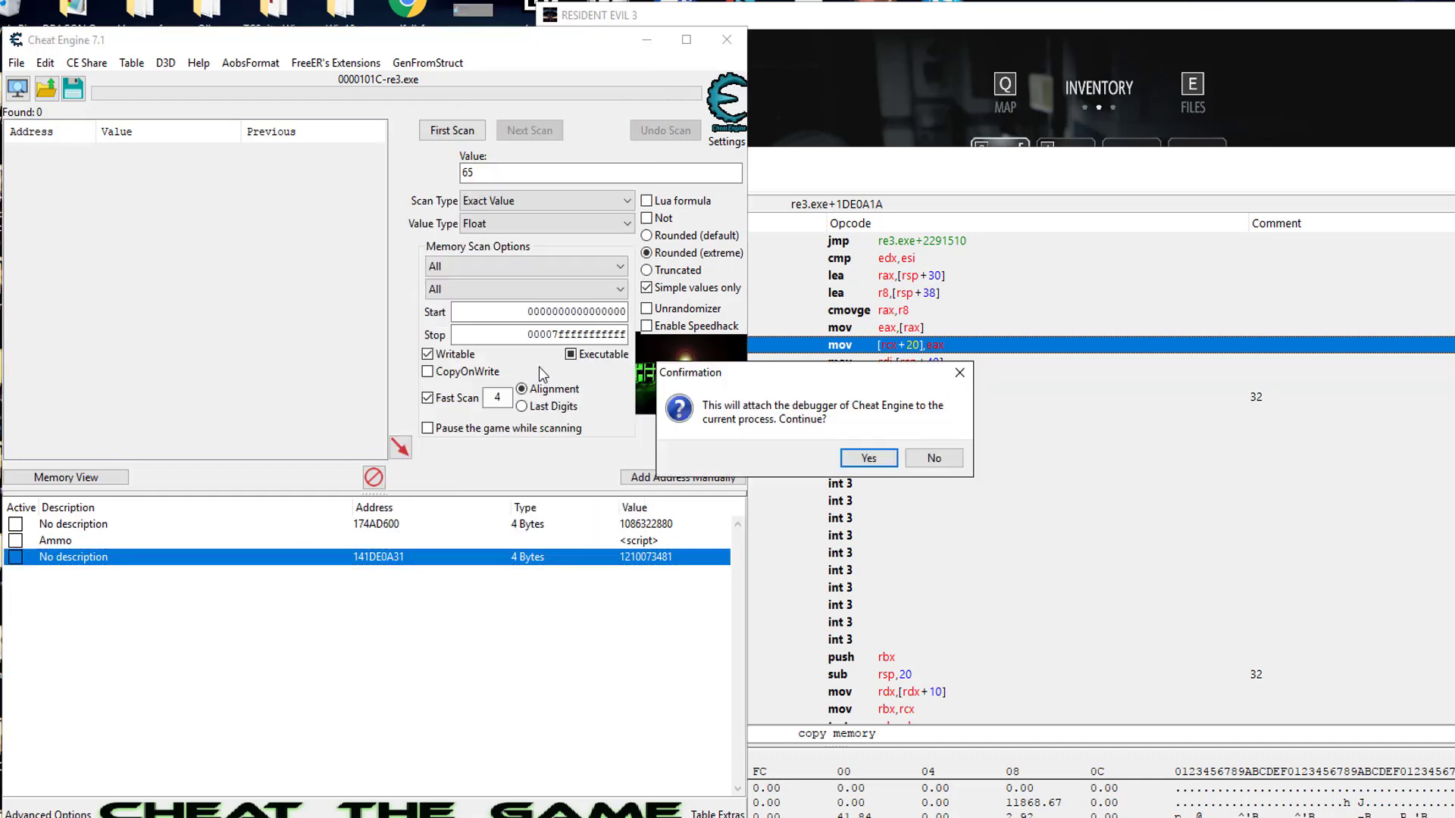
{"action": "left_click", "coordinate": [869, 458]}
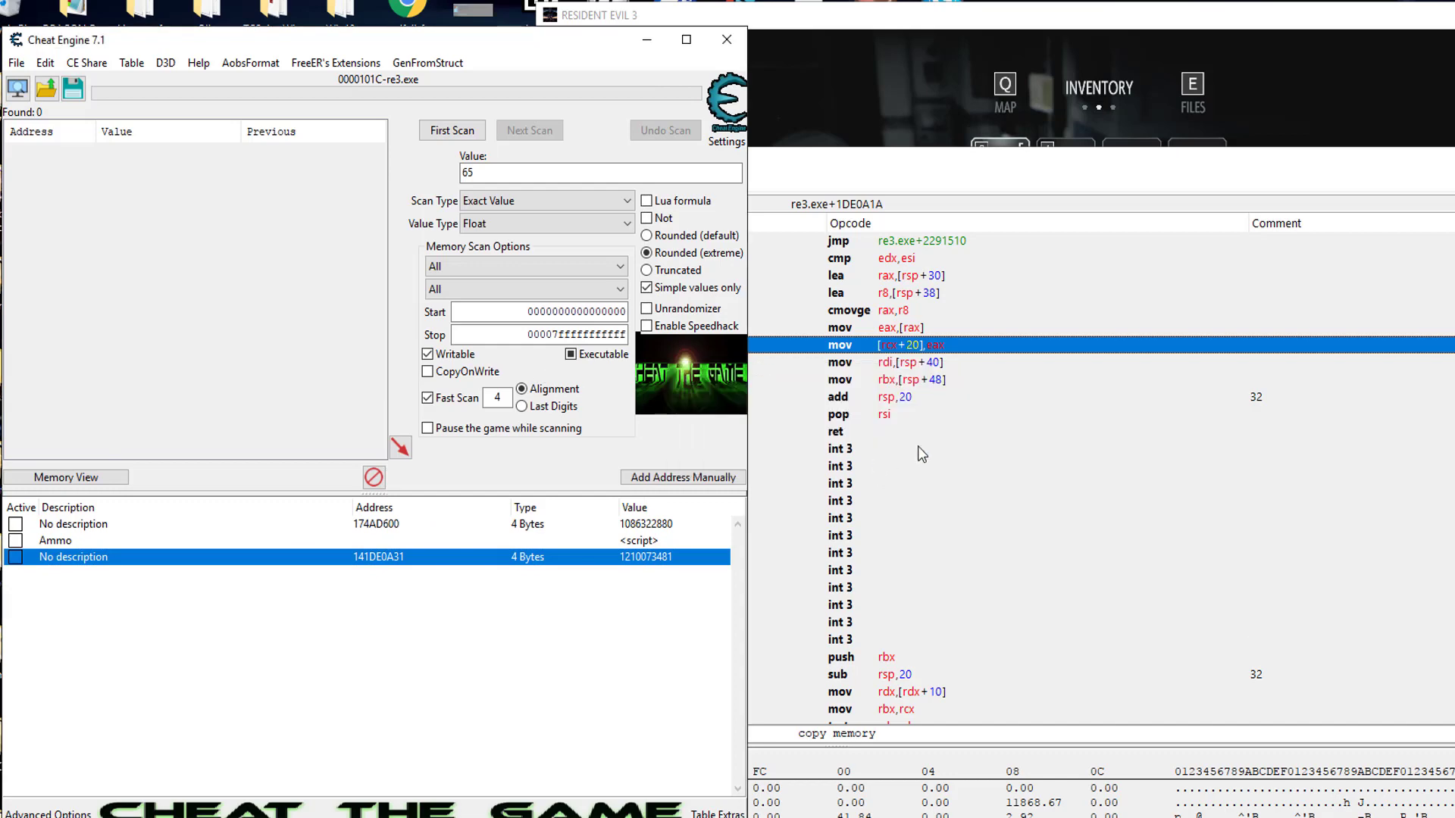
{"action": "left_click", "coordinate": [964, 76]}
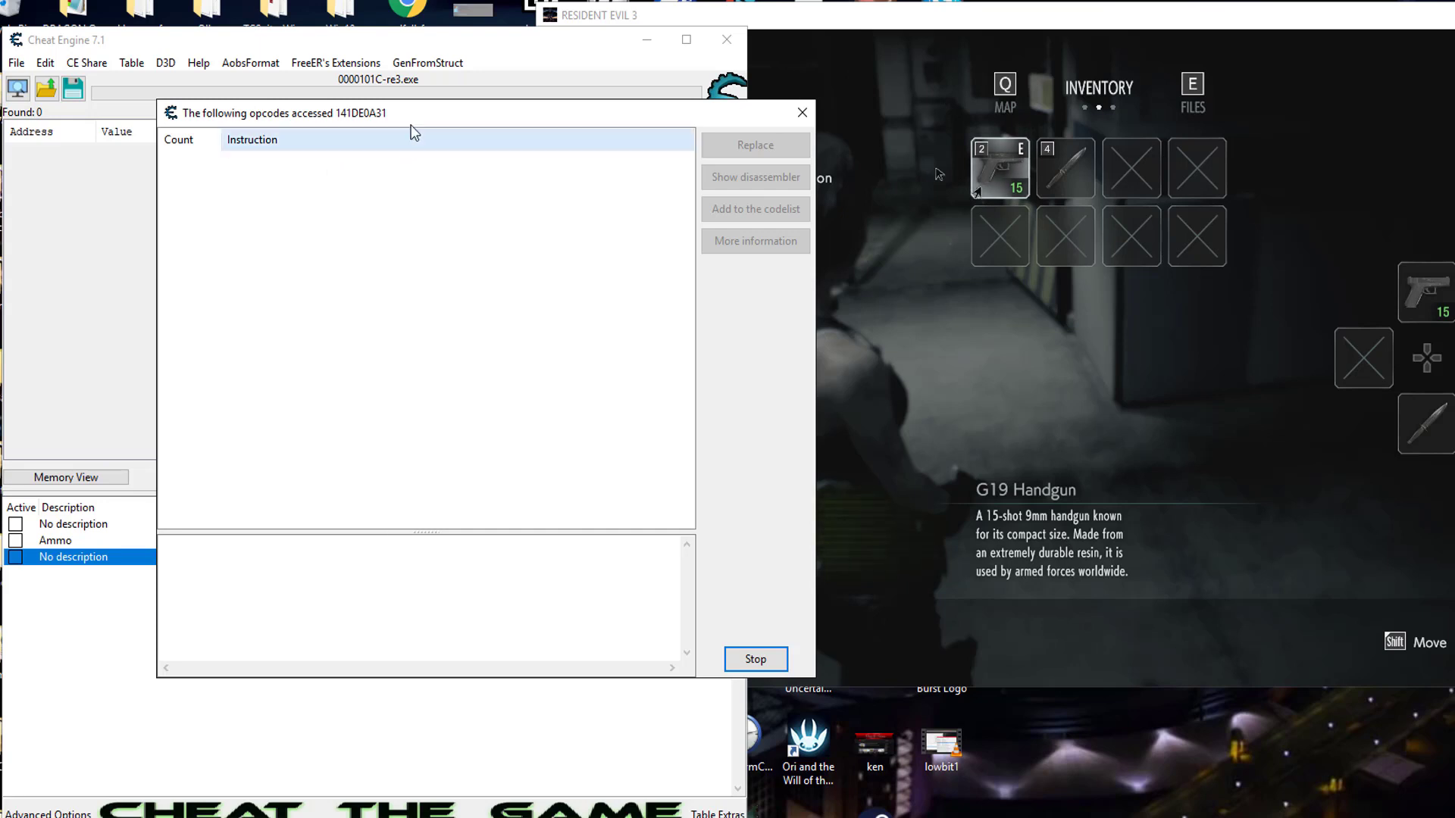
{"action": "left_click_drag", "start_coordinate": [414, 122], "coordinate": [271, 57]}
Step: Leave the game's inventory and load the Downtown / Subway Ticket Gate save
{"action": "left_click", "coordinate": [933, 104]}
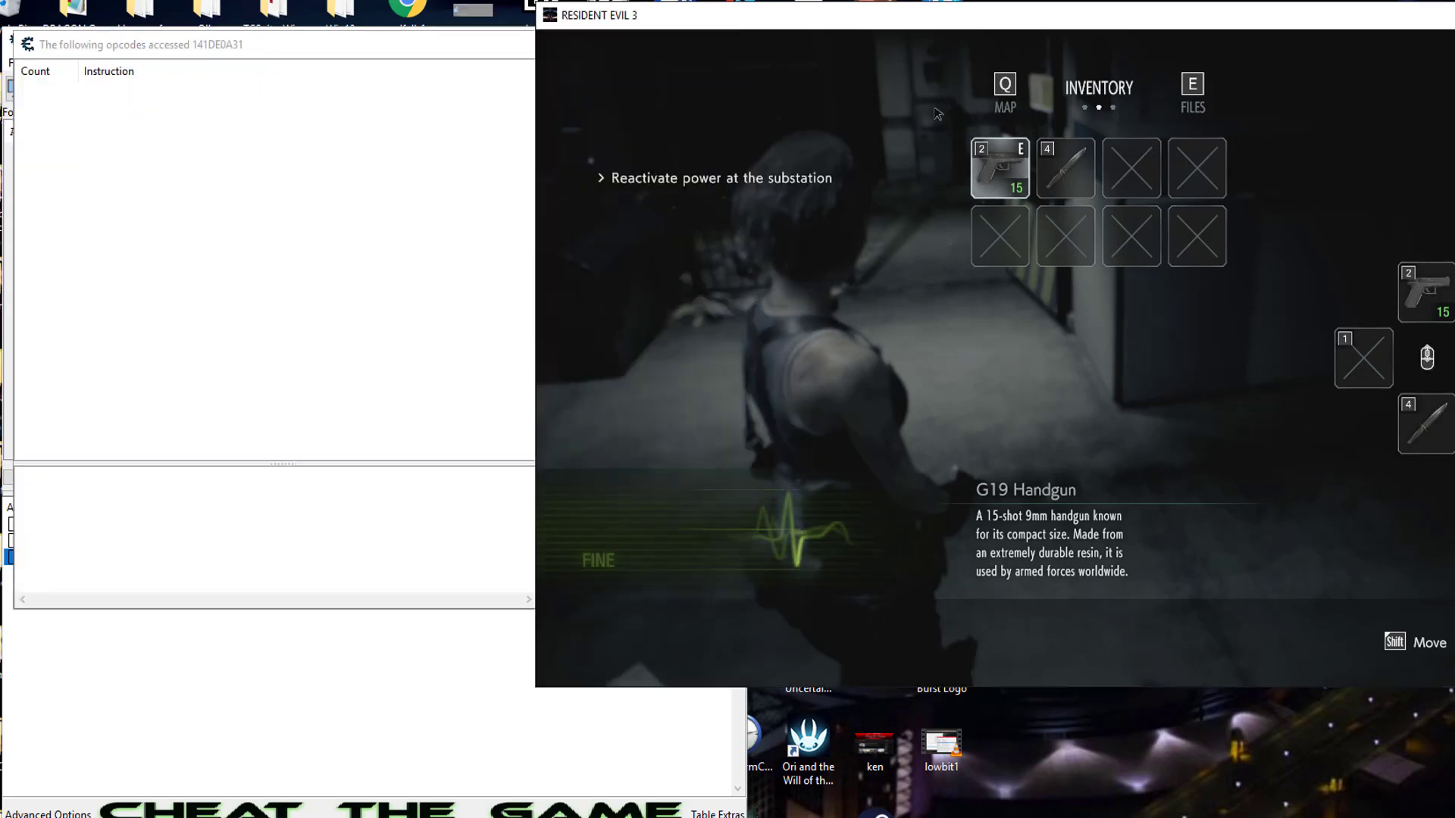
{"action": "key", "text": "Tab"}
{"action": "key", "text": "Escape"}
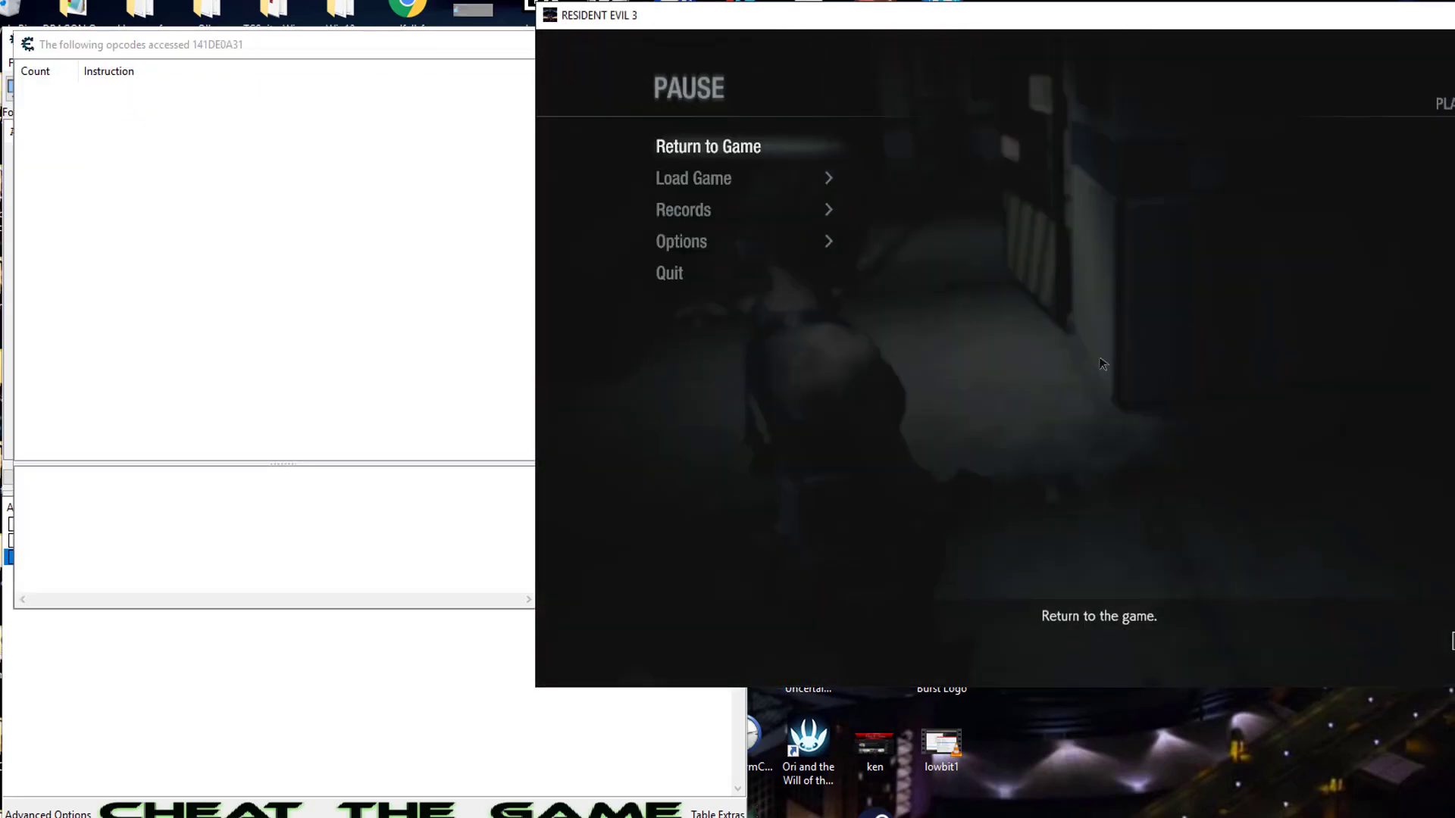
{"action": "left_click", "coordinate": [723, 182]}
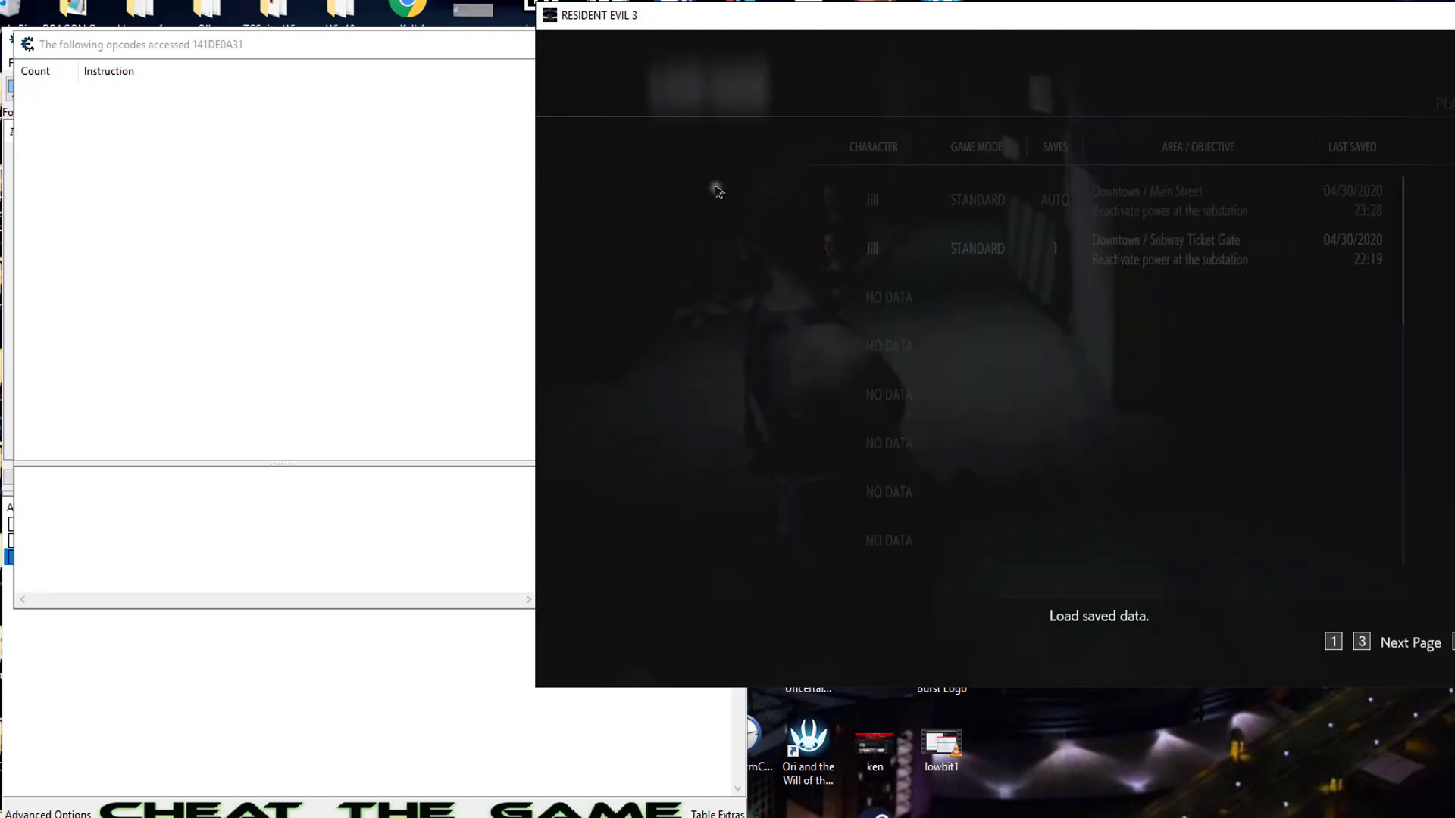
{"action": "left_click", "coordinate": [1065, 267]}
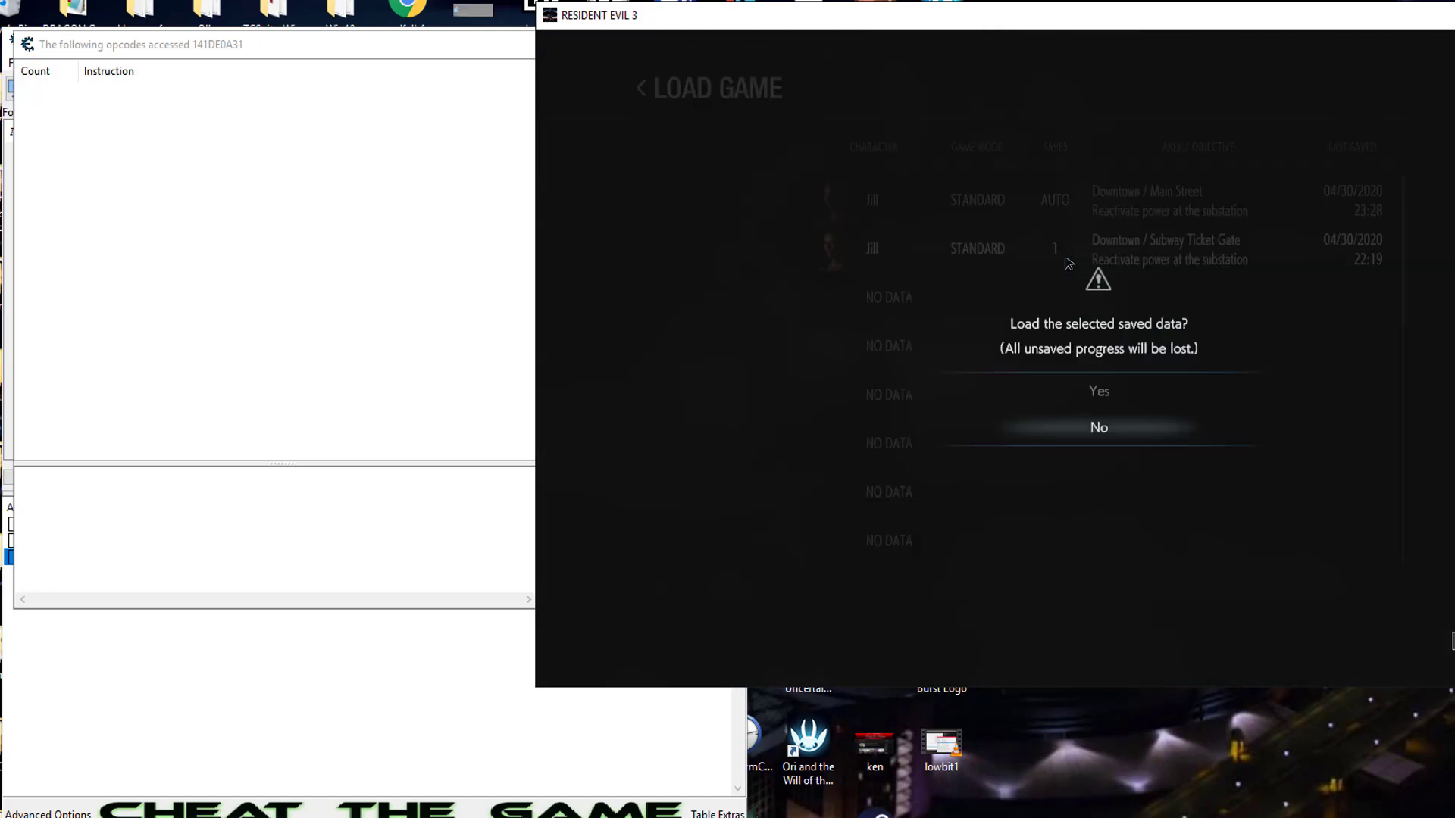
{"action": "left_click", "coordinate": [1109, 394]}
Step: Stop the access monitoring and show the found mov eax,[rdx] instruction in the disassembler
{"action": "left_click", "coordinate": [292, 232]}
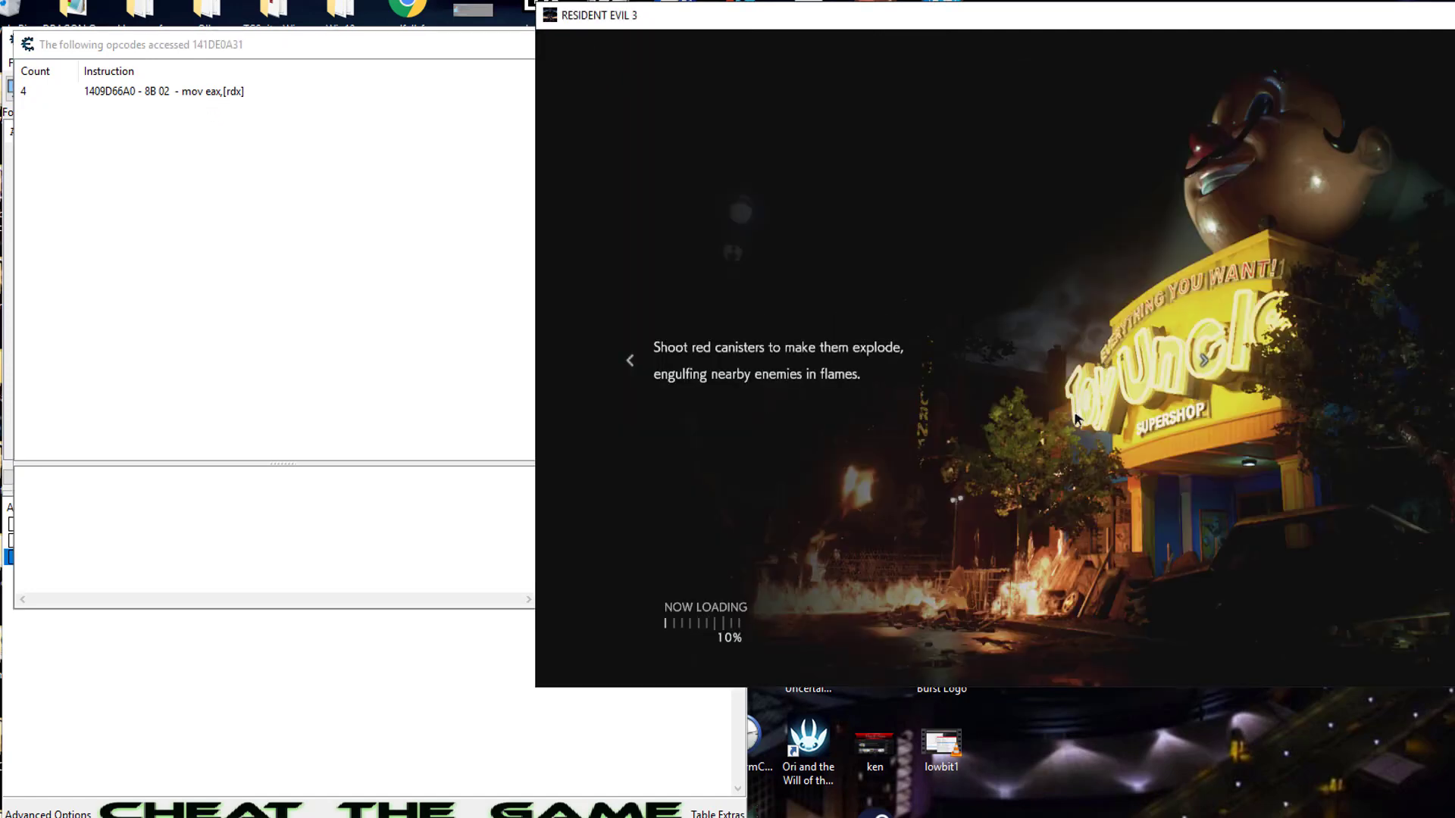
{"action": "left_click", "coordinate": [196, 94]}
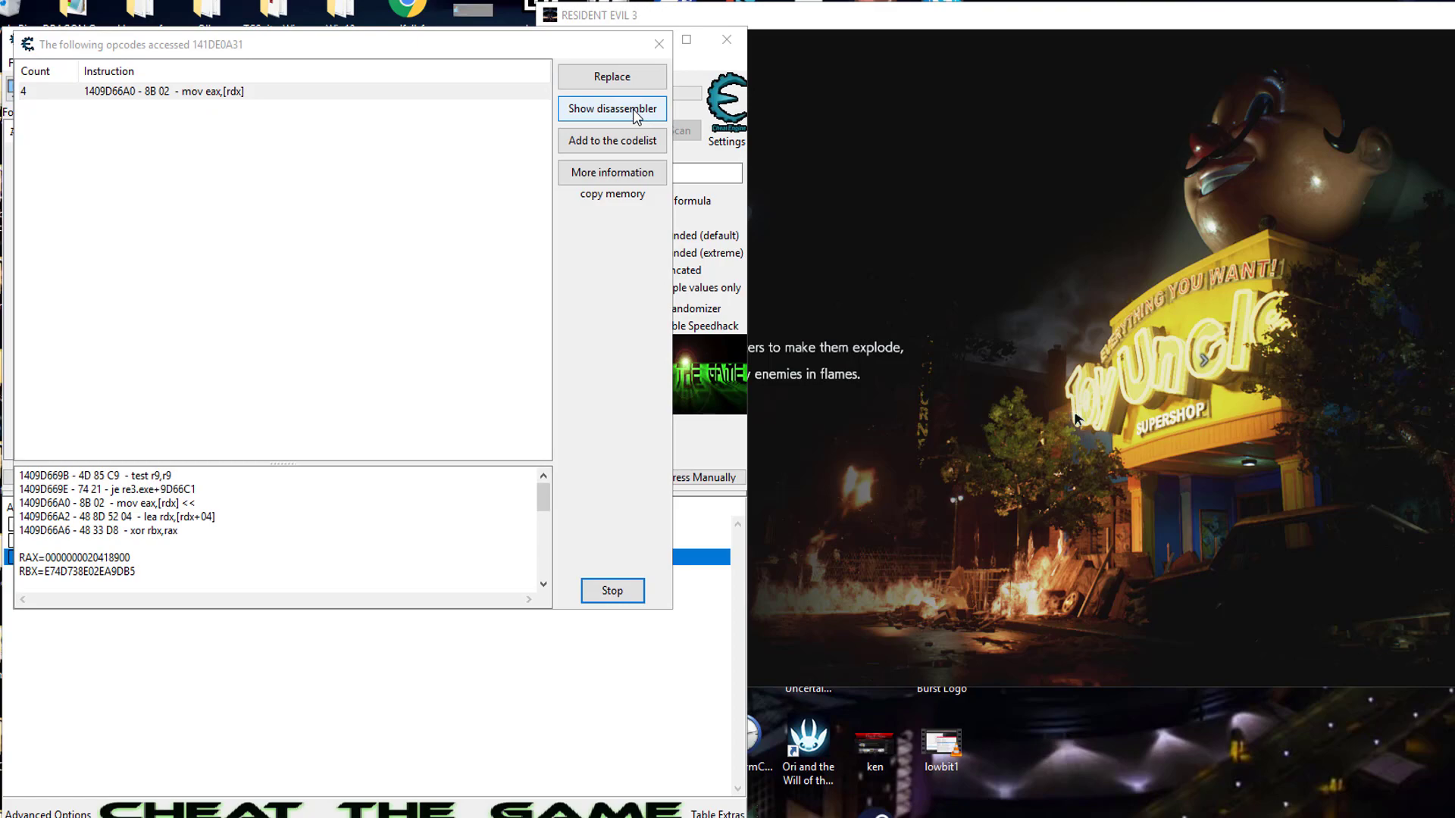
{"action": "left_click", "coordinate": [623, 591]}
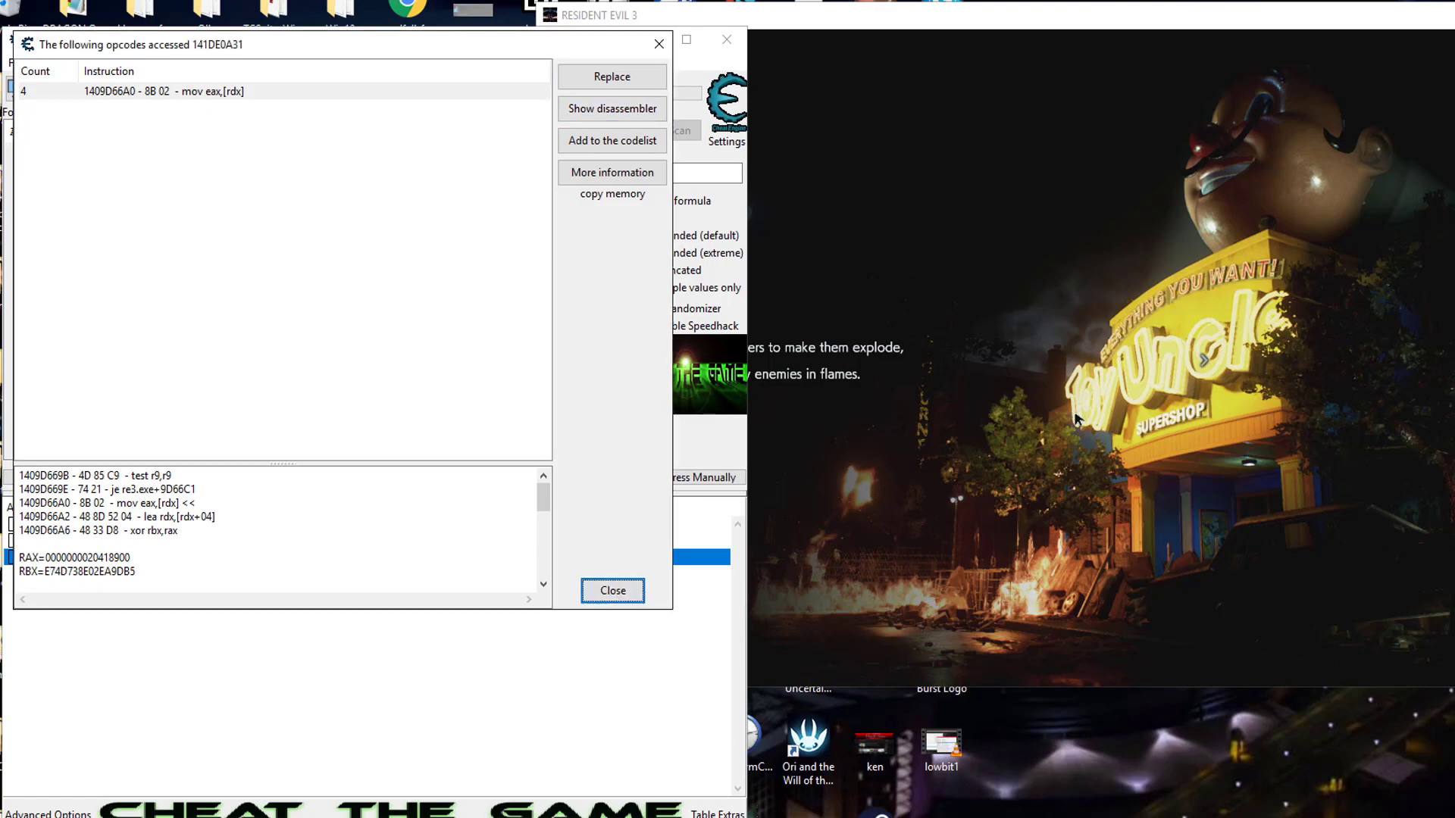
{"action": "left_click", "coordinate": [612, 108]}
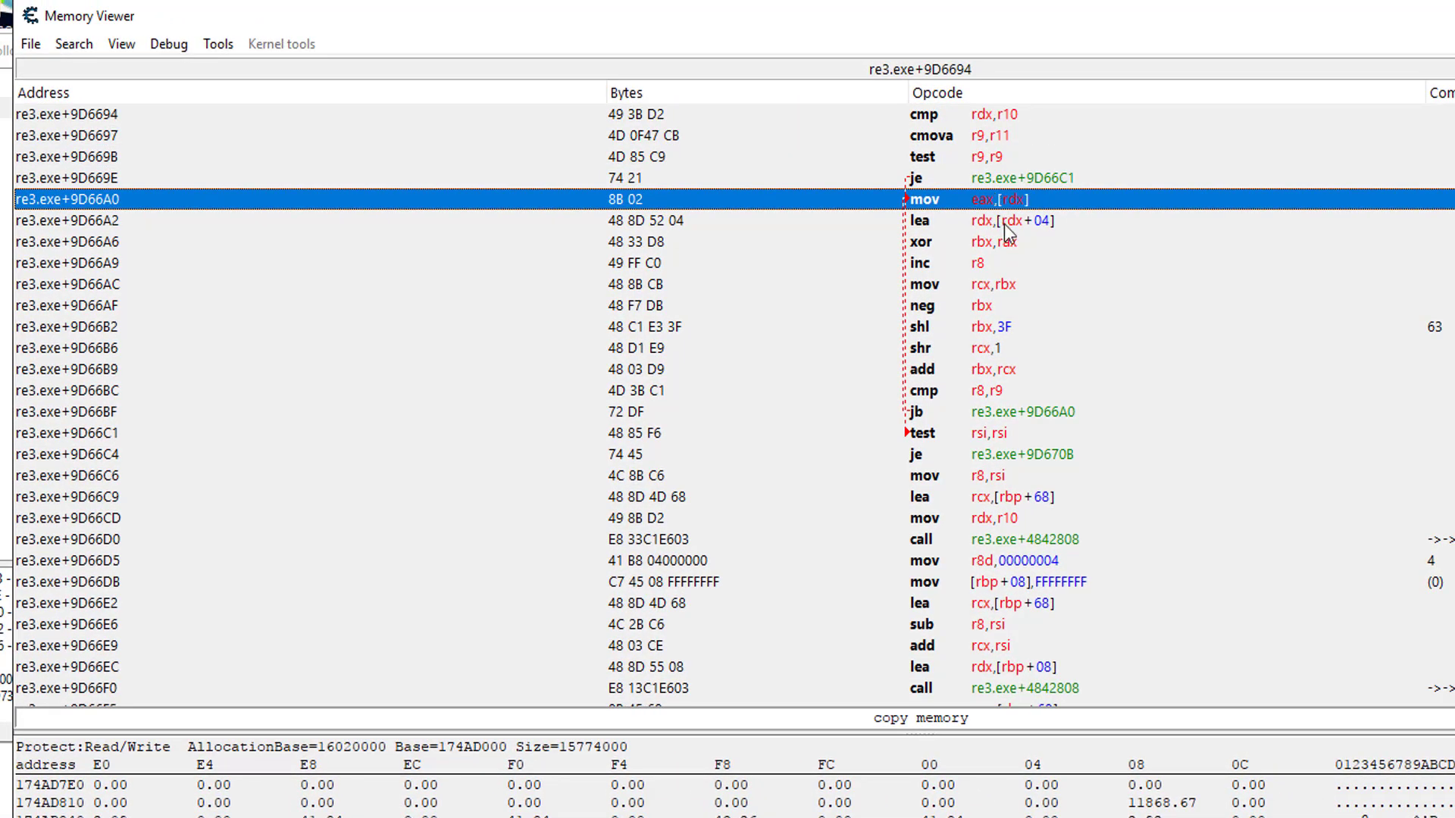
Step: Examine the code that follows the mov eax,[rdx] instruction at re3.exe+9D66A0, including its loop and conditional jumps
{"action": "left_click", "coordinate": [1005, 226]}
{"action": "left_click", "coordinate": [1007, 265]}
{"action": "left_click", "coordinate": [1017, 327]}
{"action": "scroll", "coordinate": [1071, 490], "scroll_direction": "down", "scroll_amount": 1}
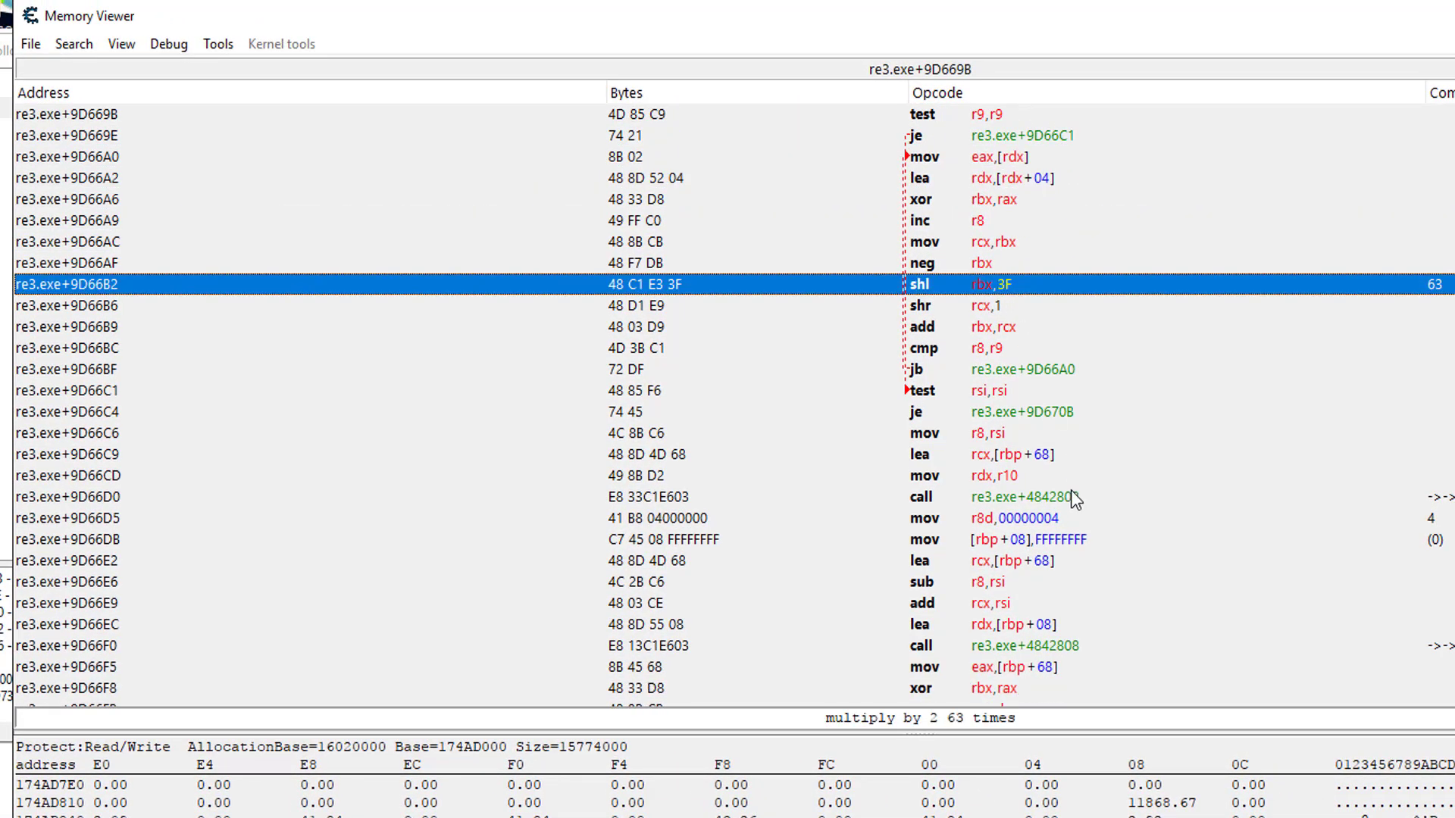
{"action": "scroll", "coordinate": [1073, 498], "scroll_direction": "down", "scroll_amount": 1}
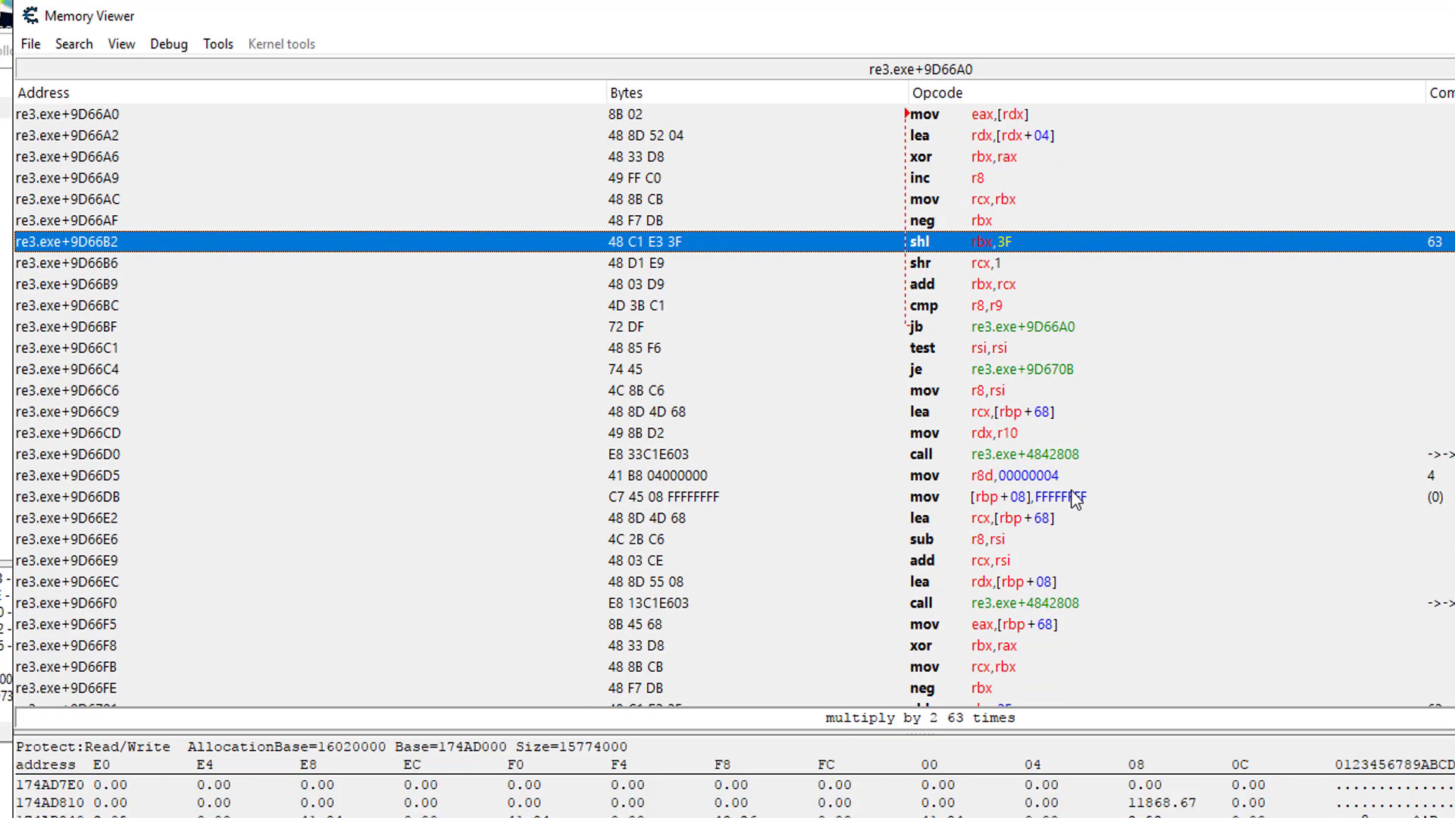
{"action": "left_click", "coordinate": [1060, 372]}
{"action": "scroll", "coordinate": [1103, 462], "scroll_direction": "down", "scroll_amount": 2}
{"action": "scroll", "coordinate": [1109, 467], "scroll_direction": "down", "scroll_amount": 1}
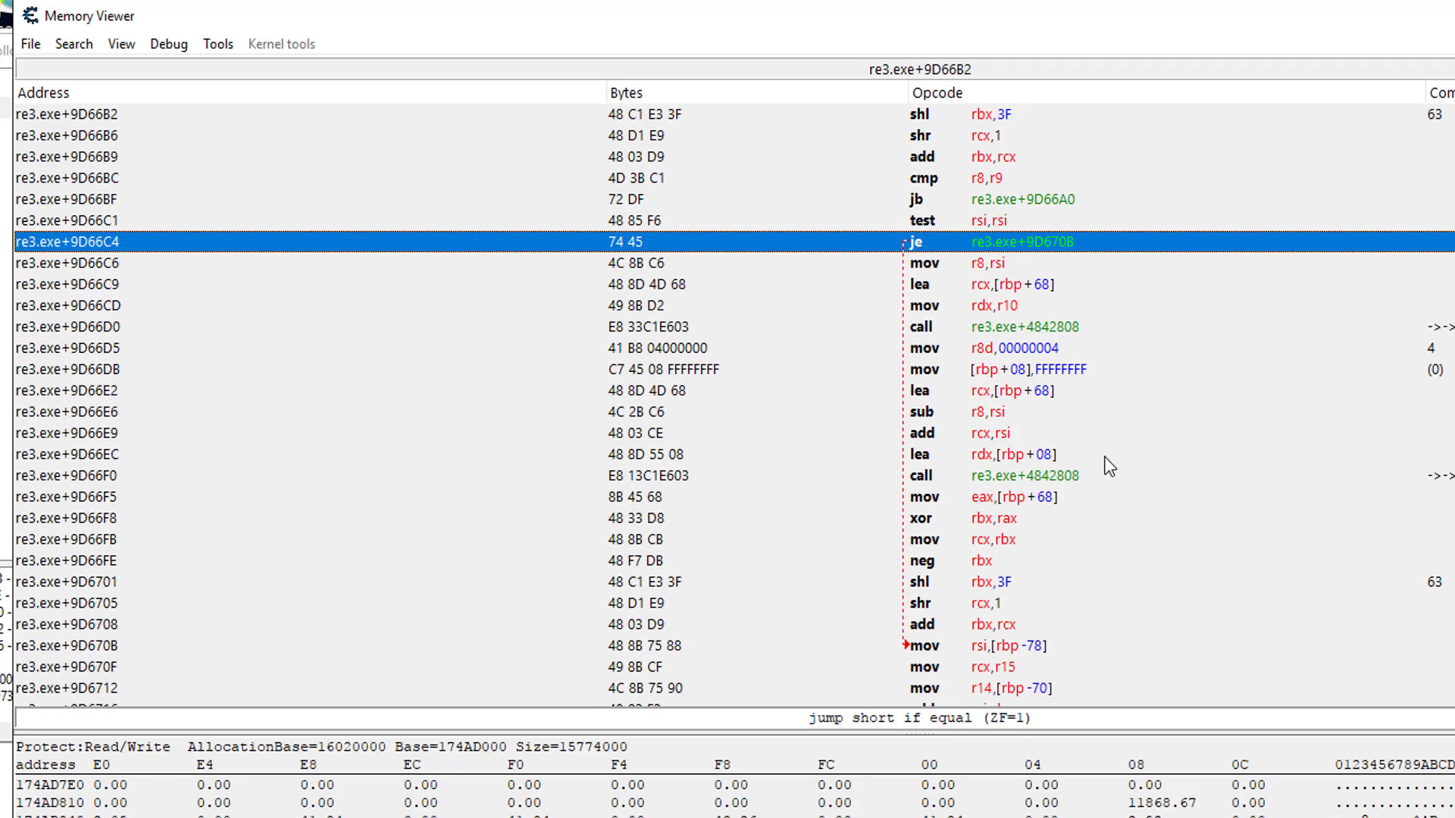
{"action": "scroll", "coordinate": [1109, 467], "scroll_direction": "down", "scroll_amount": 3}
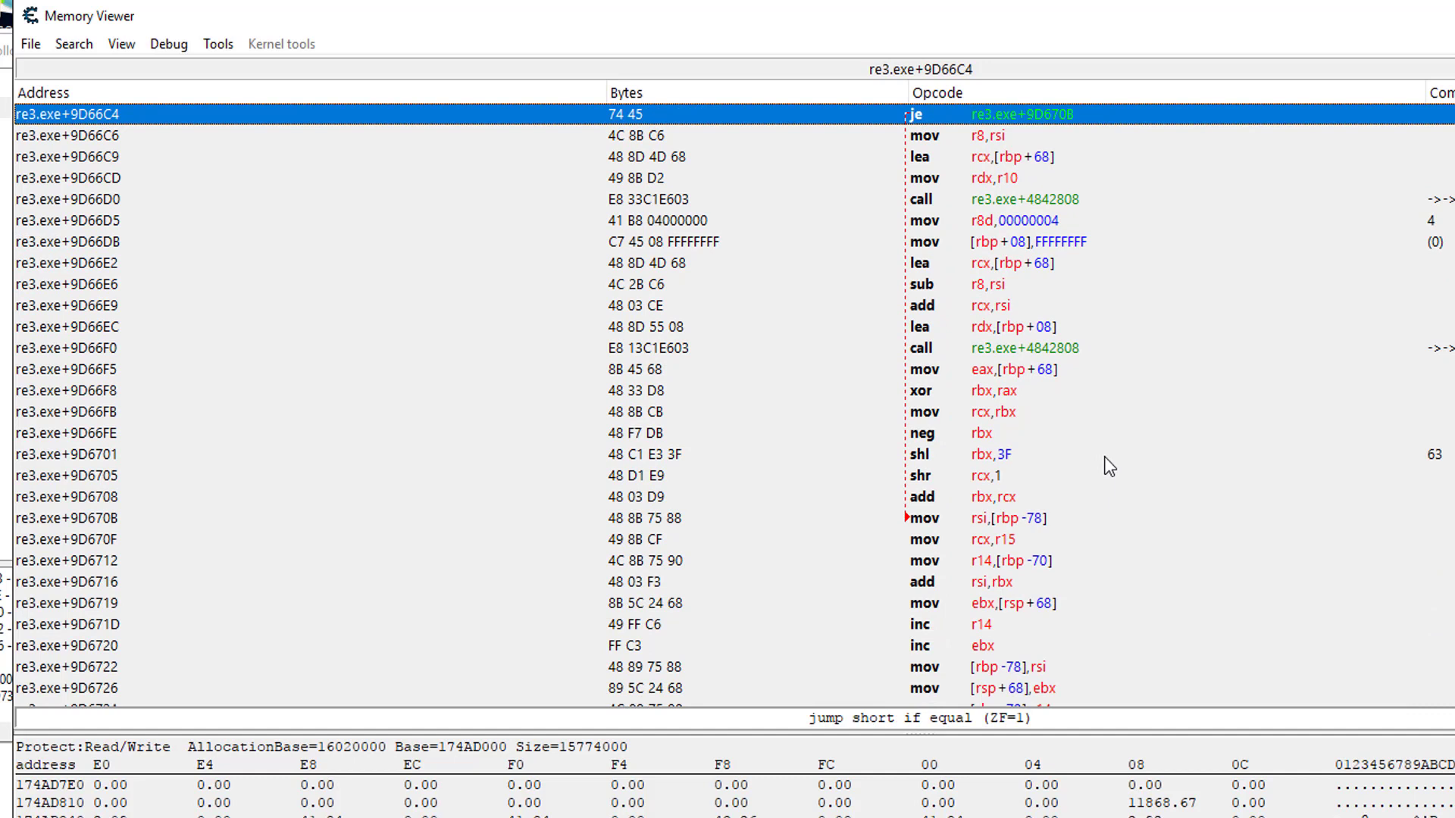
{"action": "scroll", "coordinate": [1109, 467], "scroll_direction": "down", "scroll_amount": 8}
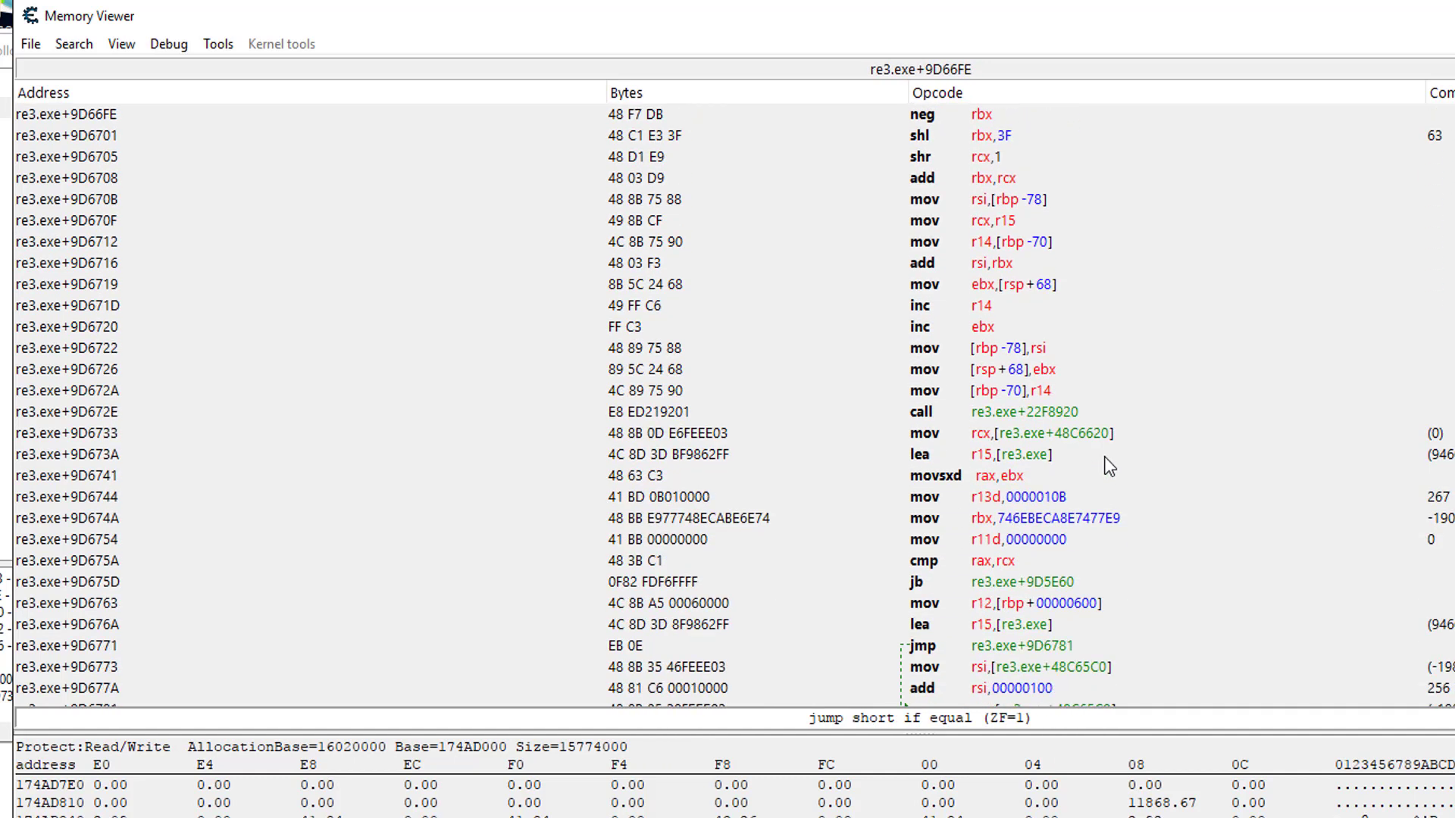
{"action": "scroll", "coordinate": [1109, 467], "scroll_direction": "down", "scroll_amount": 6}
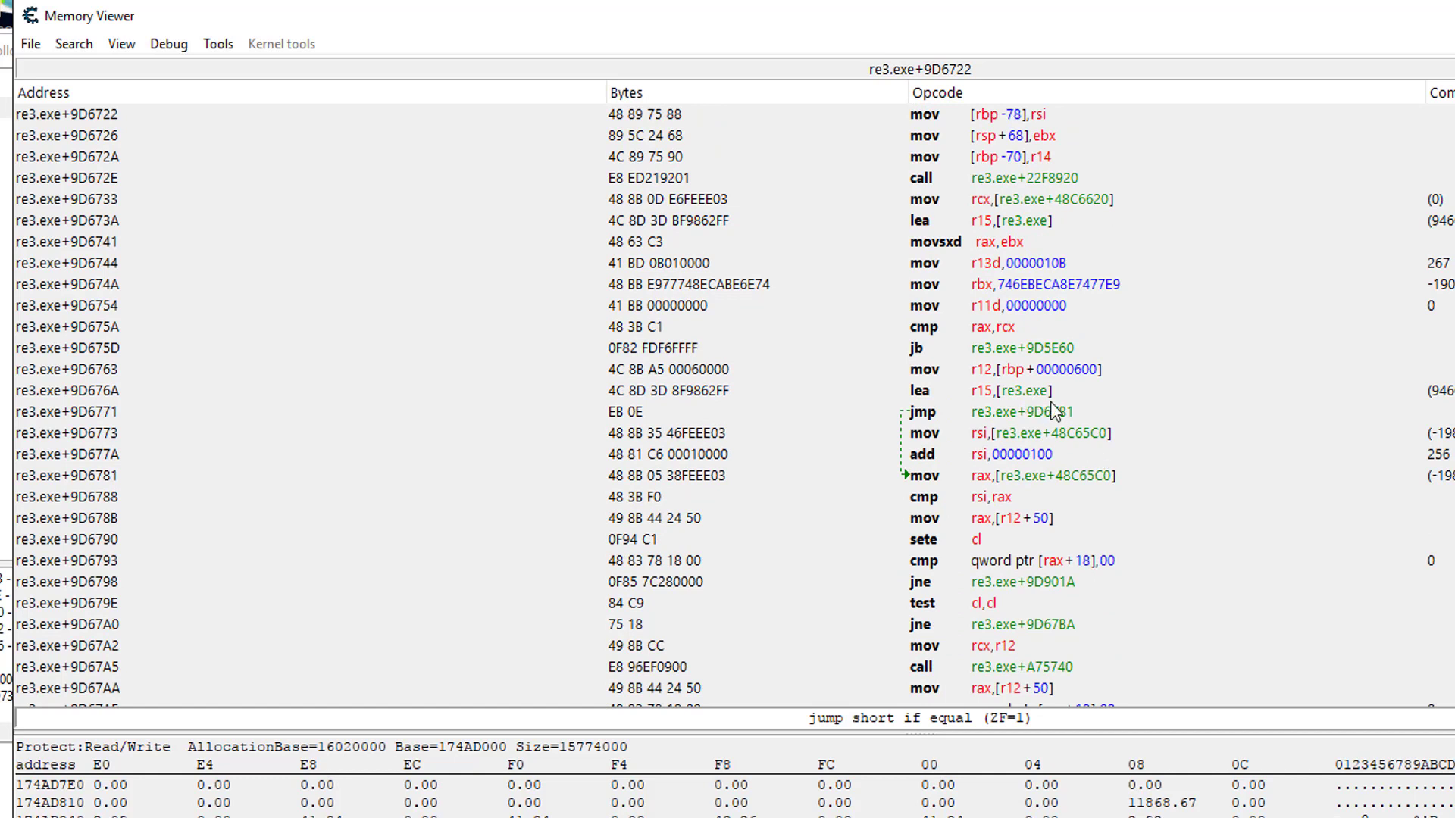
{"action": "scroll", "coordinate": [1061, 404], "scroll_direction": "down", "scroll_amount": 2}
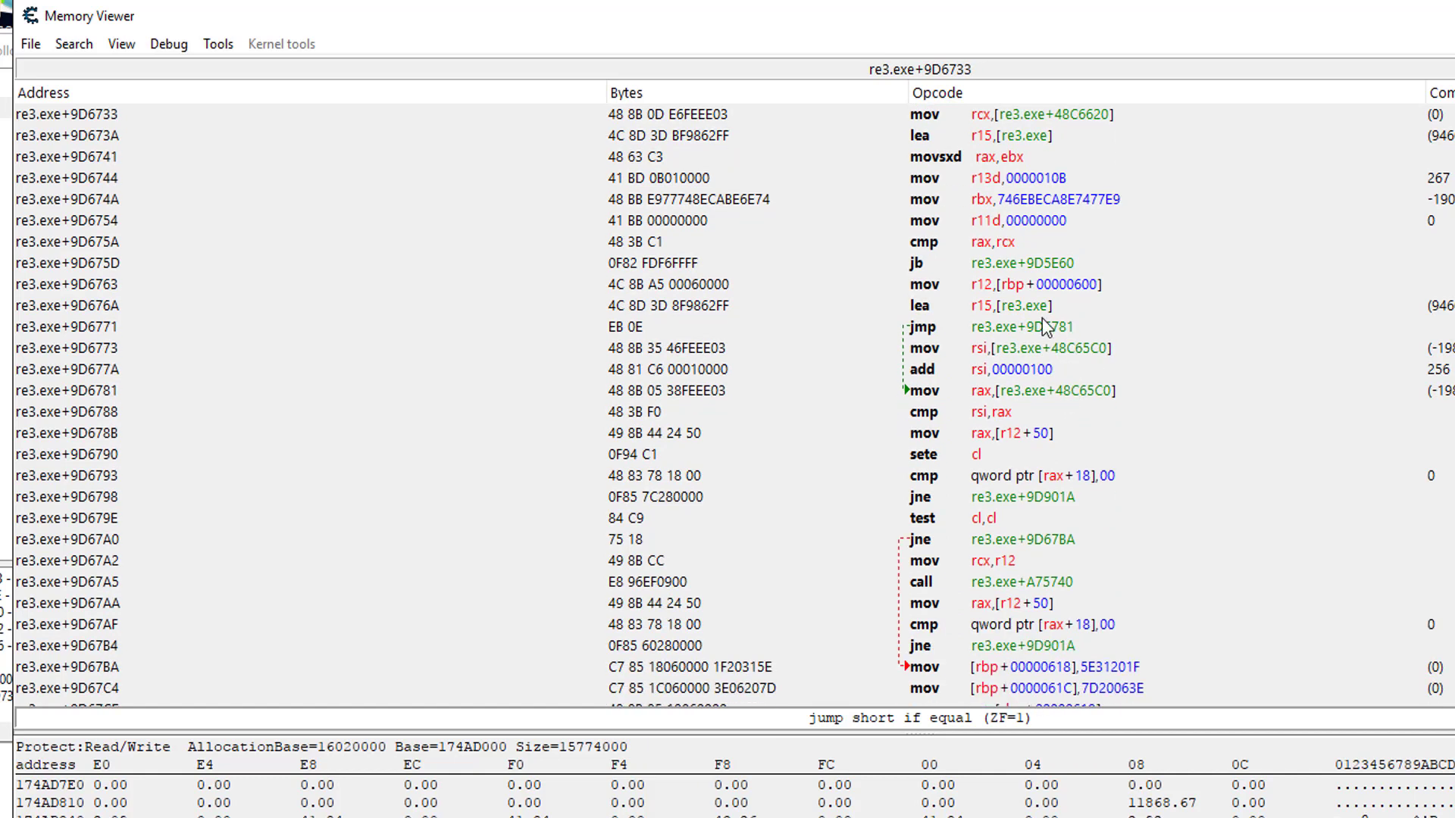
Step: Examine the instructions from the jmp at re3.exe+9D6771 through the test cl,cl at re3.exe+9D679E and beyond
{"action": "left_click", "coordinate": [1045, 327]}
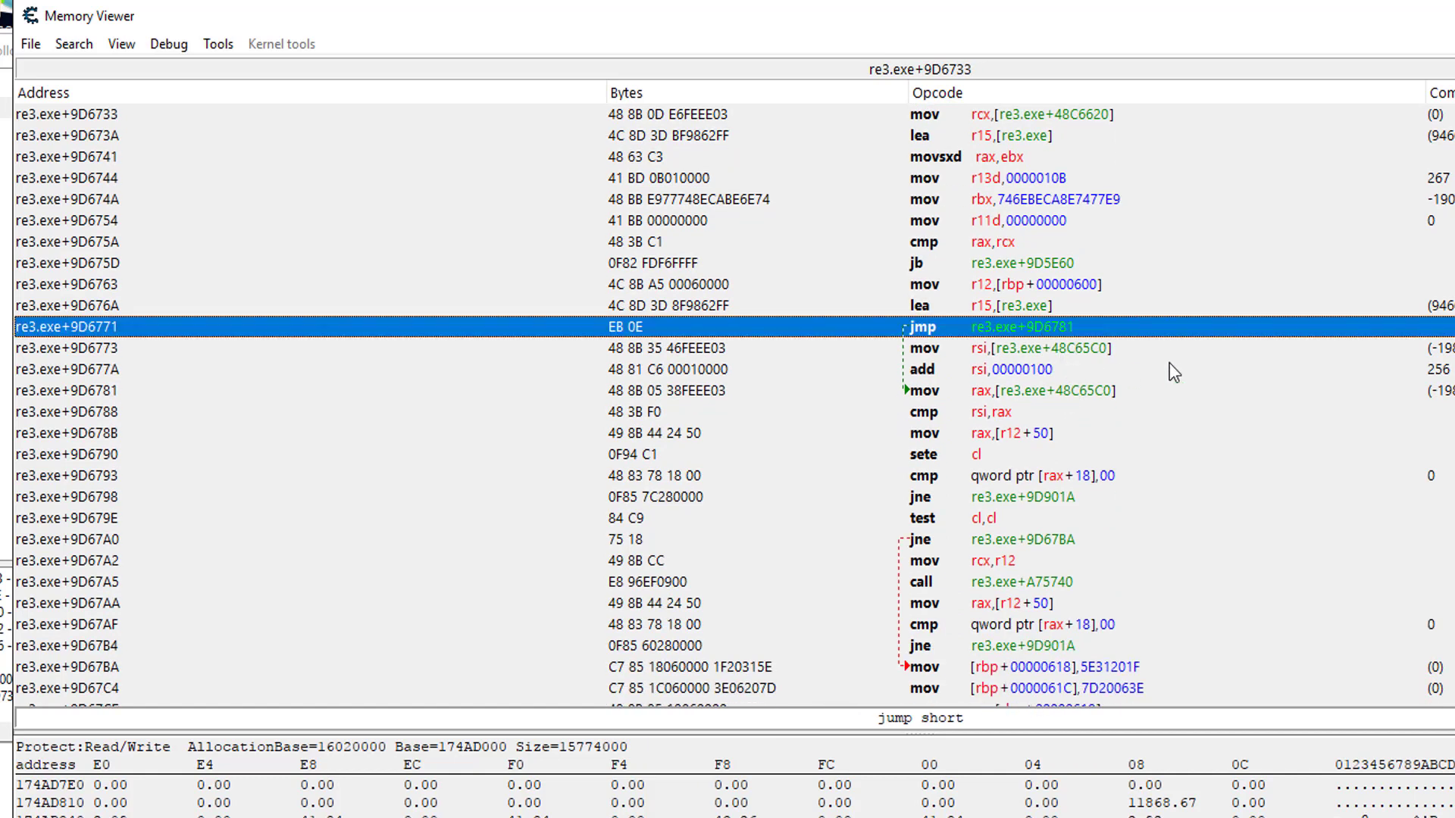
{"action": "left_click", "coordinate": [972, 454]}
{"action": "left_click", "coordinate": [989, 396]}
{"action": "left_click", "coordinate": [1003, 434]}
{"action": "left_click", "coordinate": [1013, 459]}
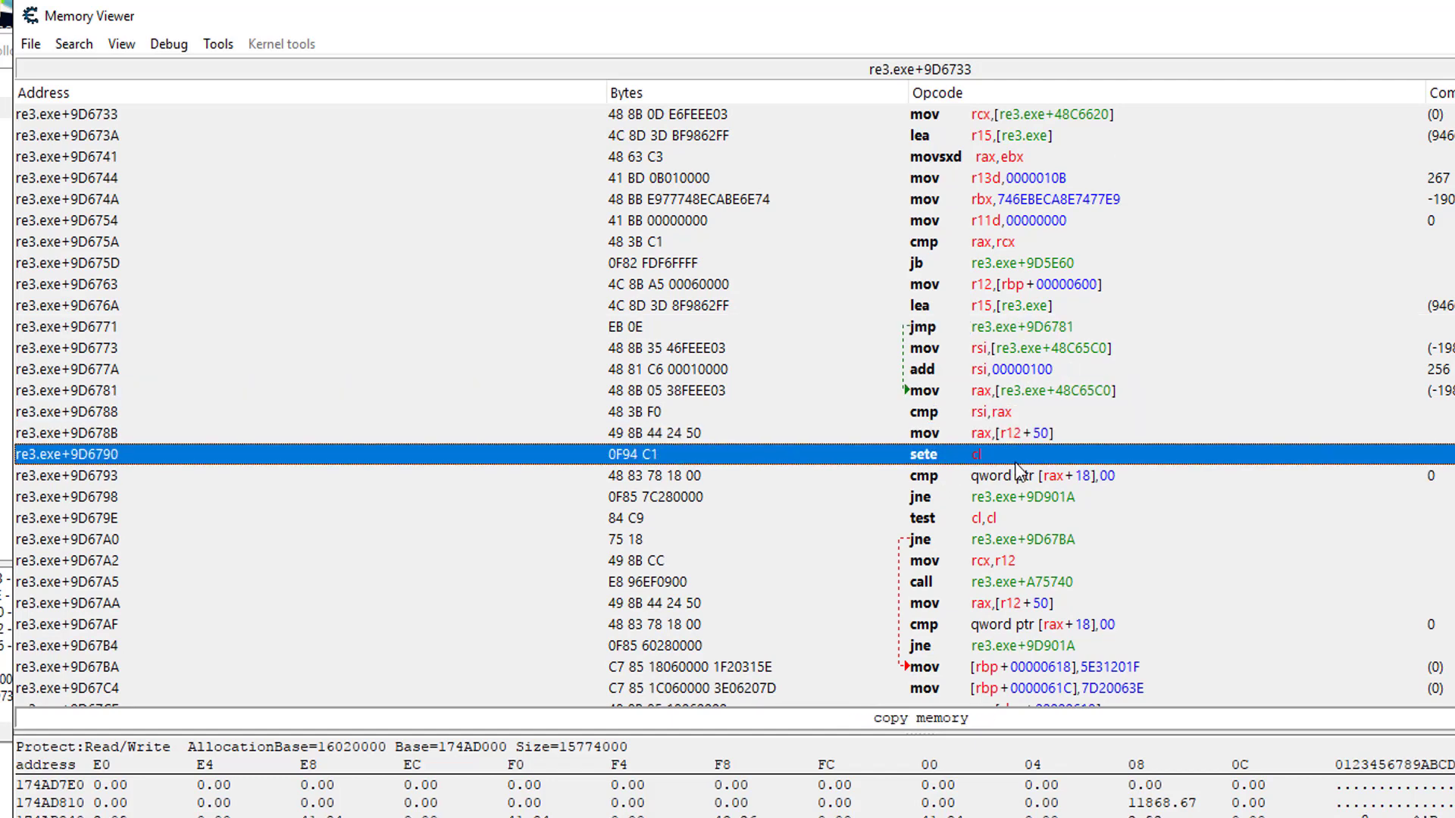
{"action": "left_click", "coordinate": [1017, 479]}
{"action": "left_click", "coordinate": [977, 521]}
{"action": "scroll", "coordinate": [1152, 546], "scroll_direction": "down", "scroll_amount": 1}
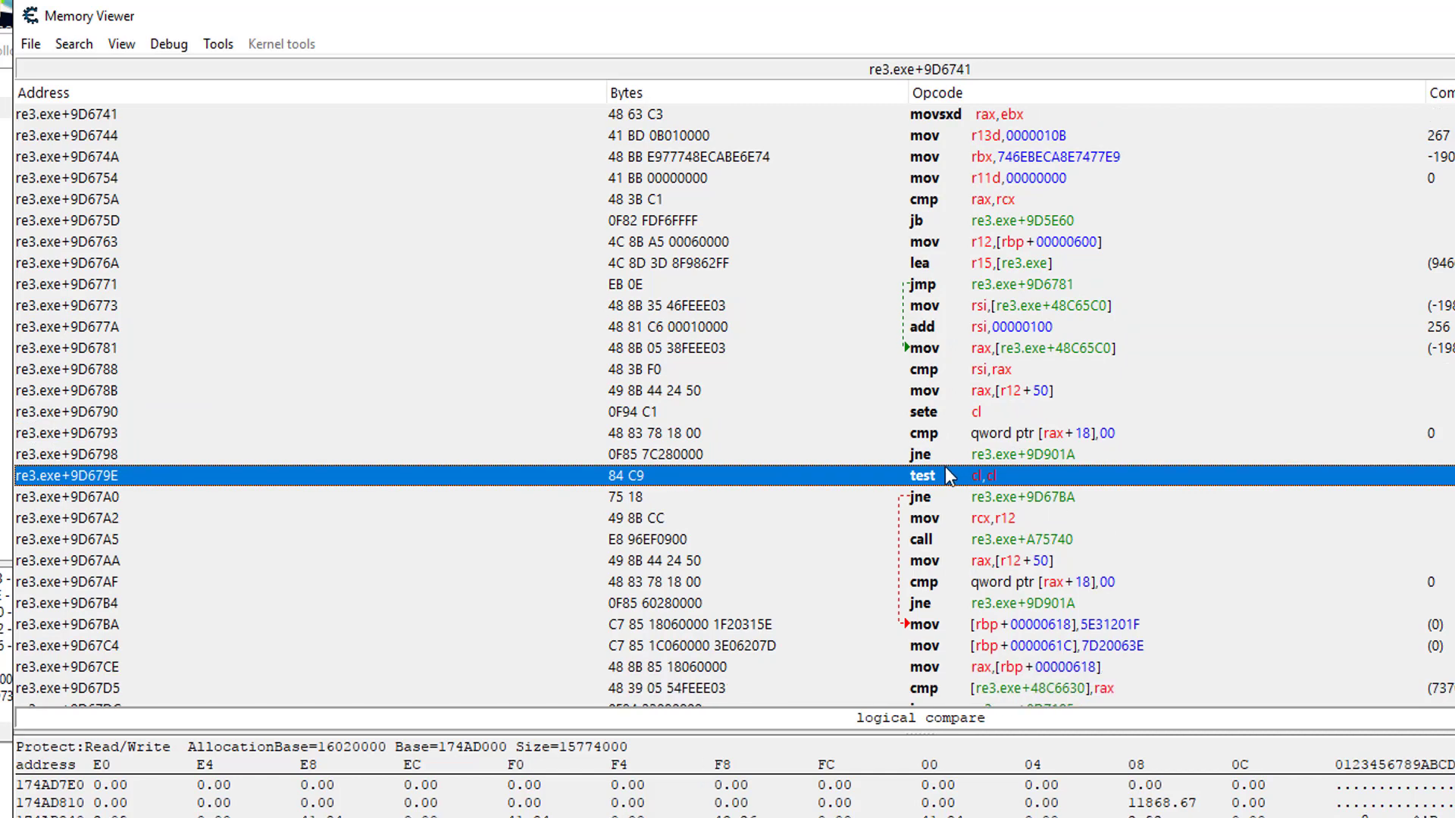
{"action": "scroll", "coordinate": [1080, 504], "scroll_direction": "down", "scroll_amount": 3}
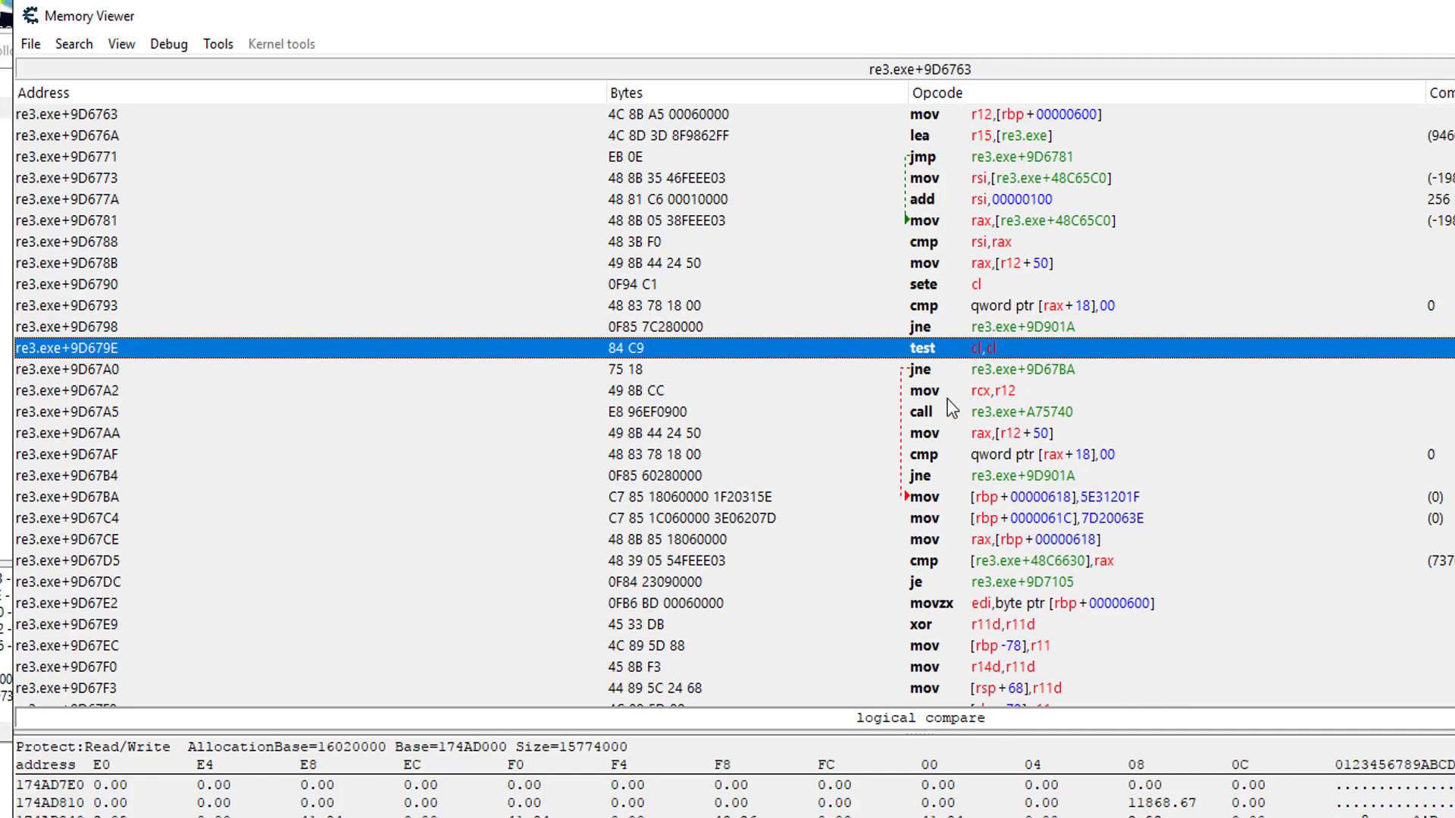
Step: Examine the instructions around the call at re3.exe+9D67A5 and follow it to its target function at re3.exe+A75740
{"action": "left_click", "coordinate": [977, 412]}
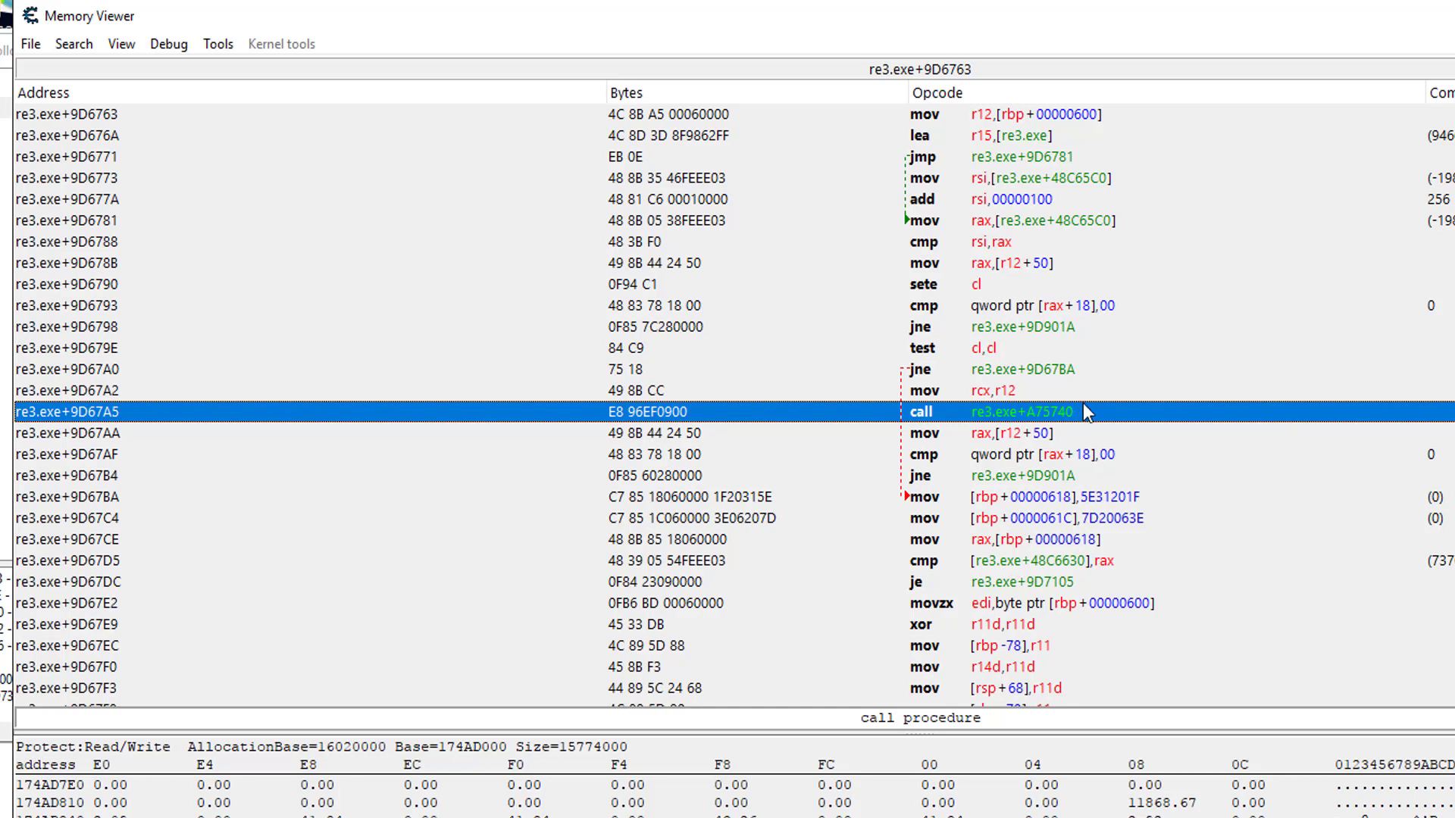
{"action": "left_click", "coordinate": [1051, 433]}
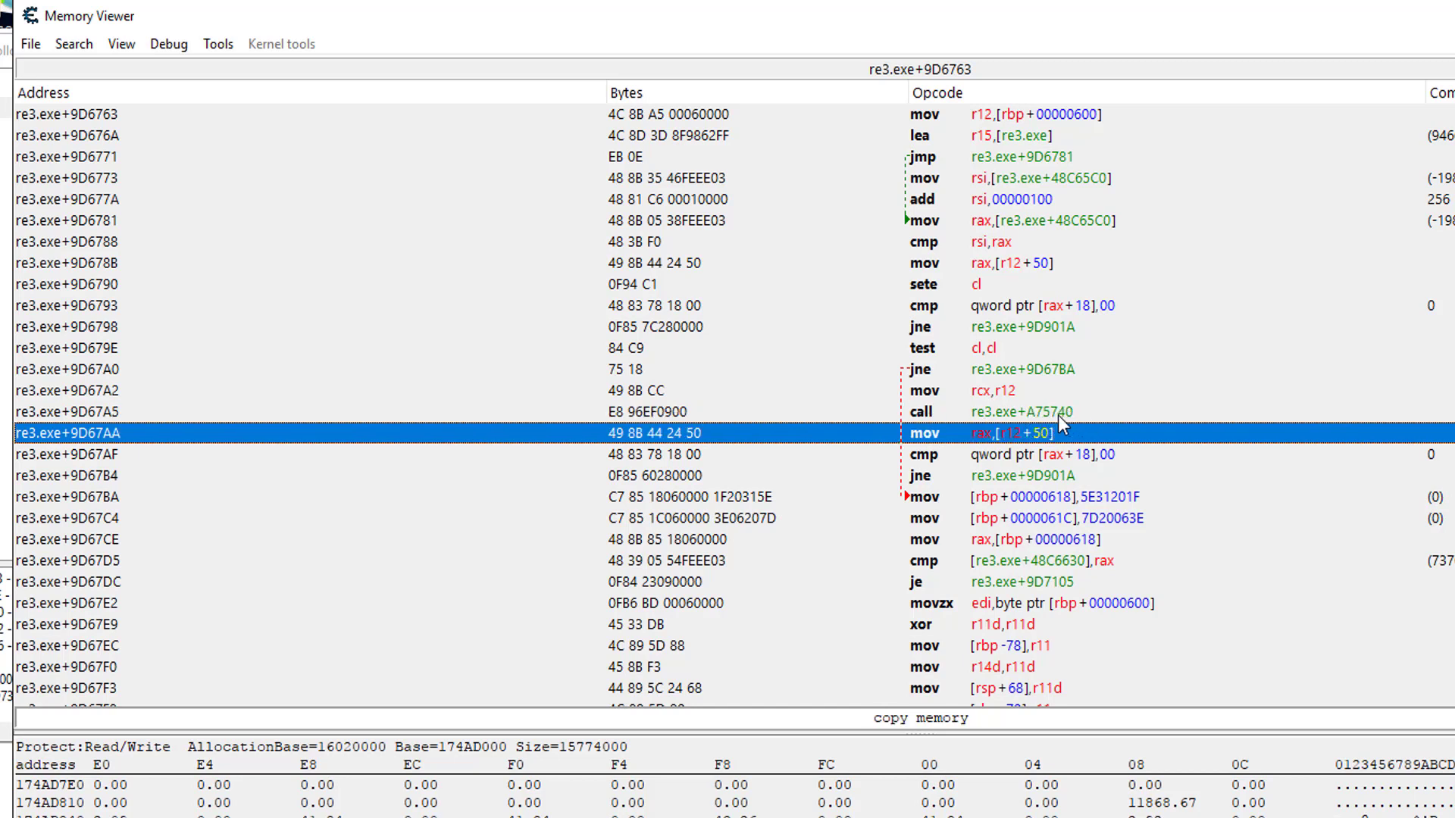
{"action": "scroll", "coordinate": [1065, 411], "scroll_direction": "down", "scroll_amount": 3}
{"action": "scroll", "coordinate": [1065, 411], "scroll_direction": "up", "scroll_amount": 1}
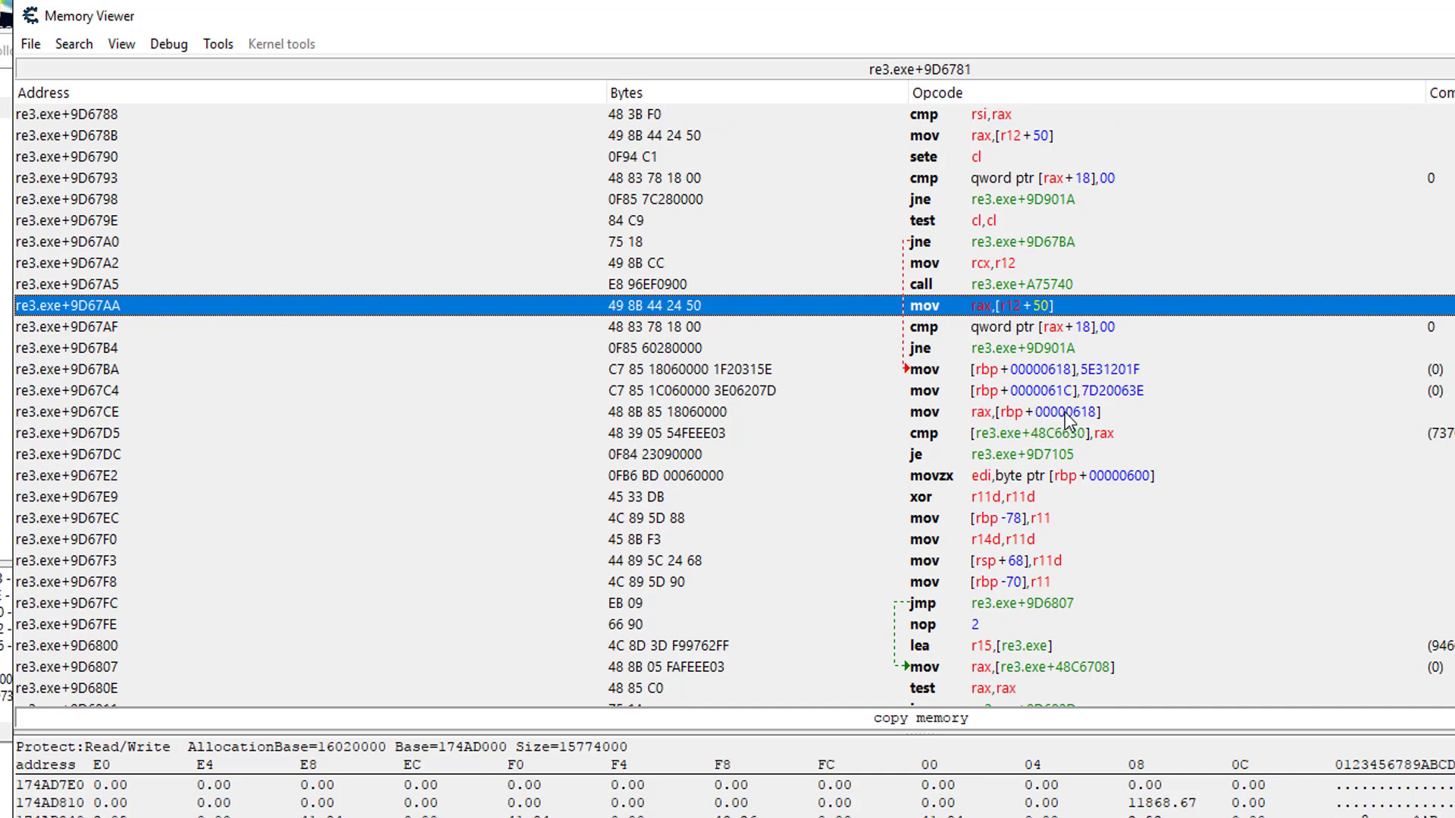
{"action": "scroll", "coordinate": [1065, 411], "scroll_direction": "up", "scroll_amount": 1}
{"action": "left_click", "coordinate": [1044, 368]}
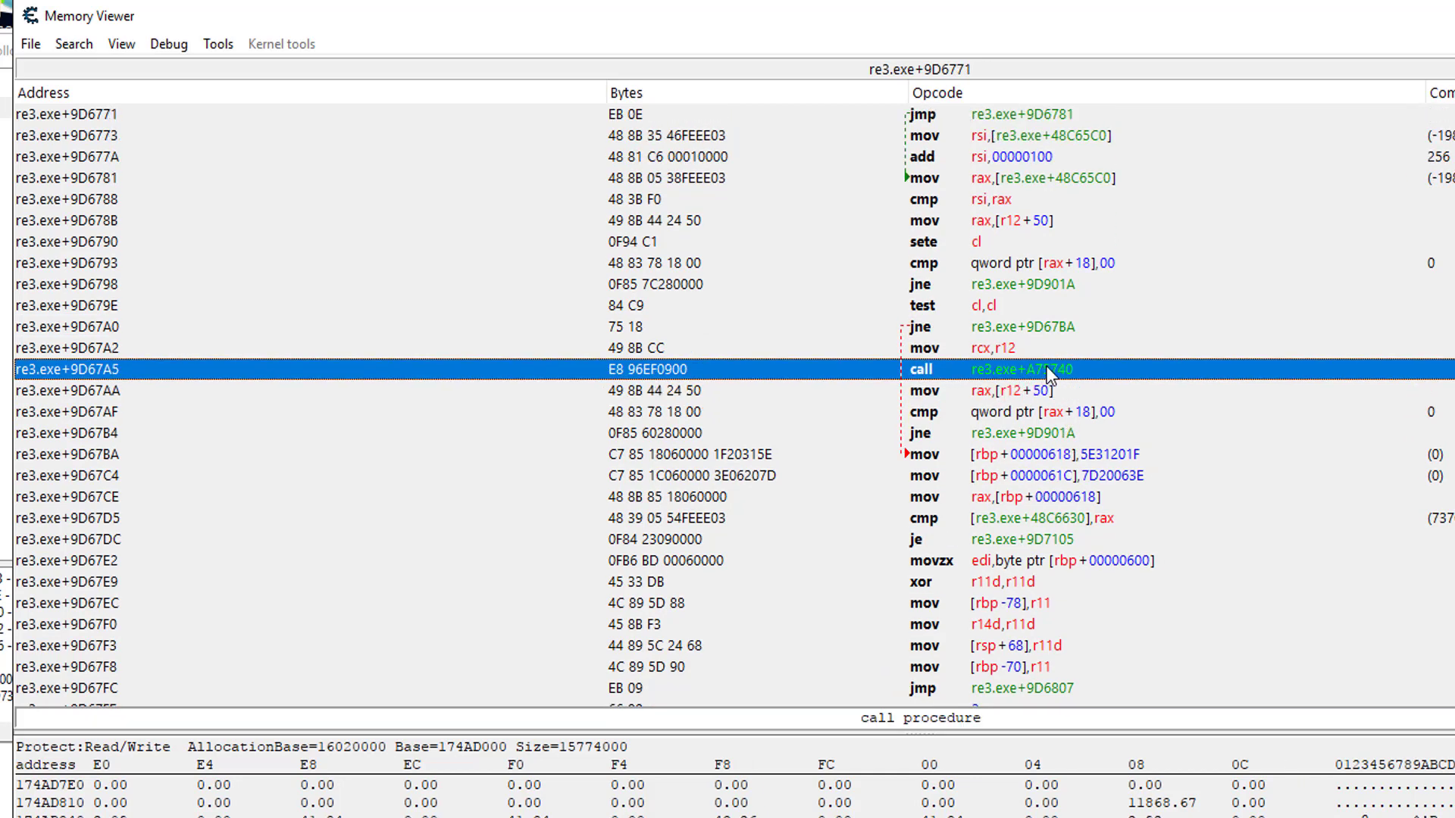
{"action": "right_click", "coordinate": [1047, 366]}
{"action": "left_click", "coordinate": [1120, 430]}
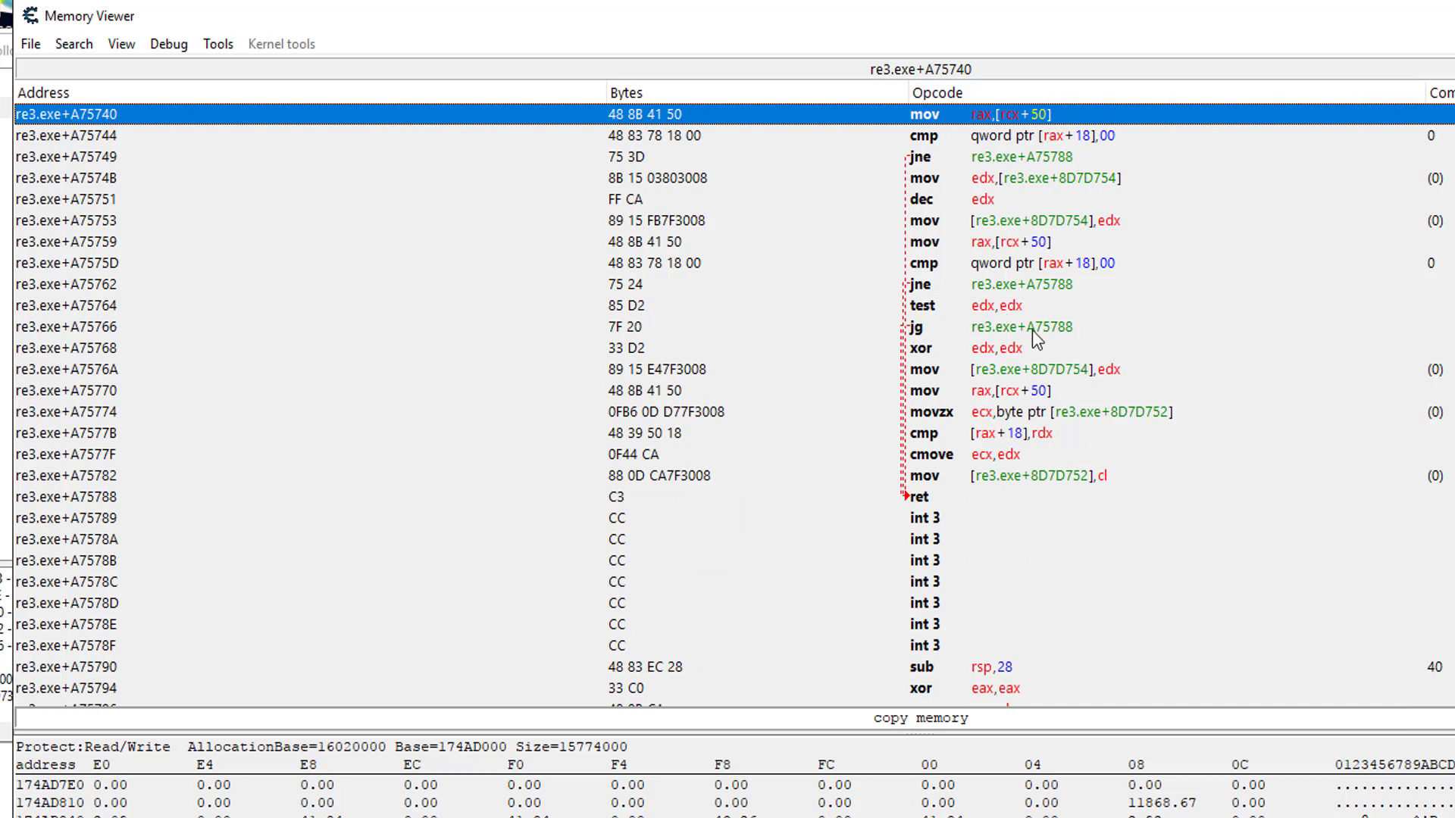
{"action": "scroll", "coordinate": [1034, 318], "scroll_direction": "up", "scroll_amount": 2}
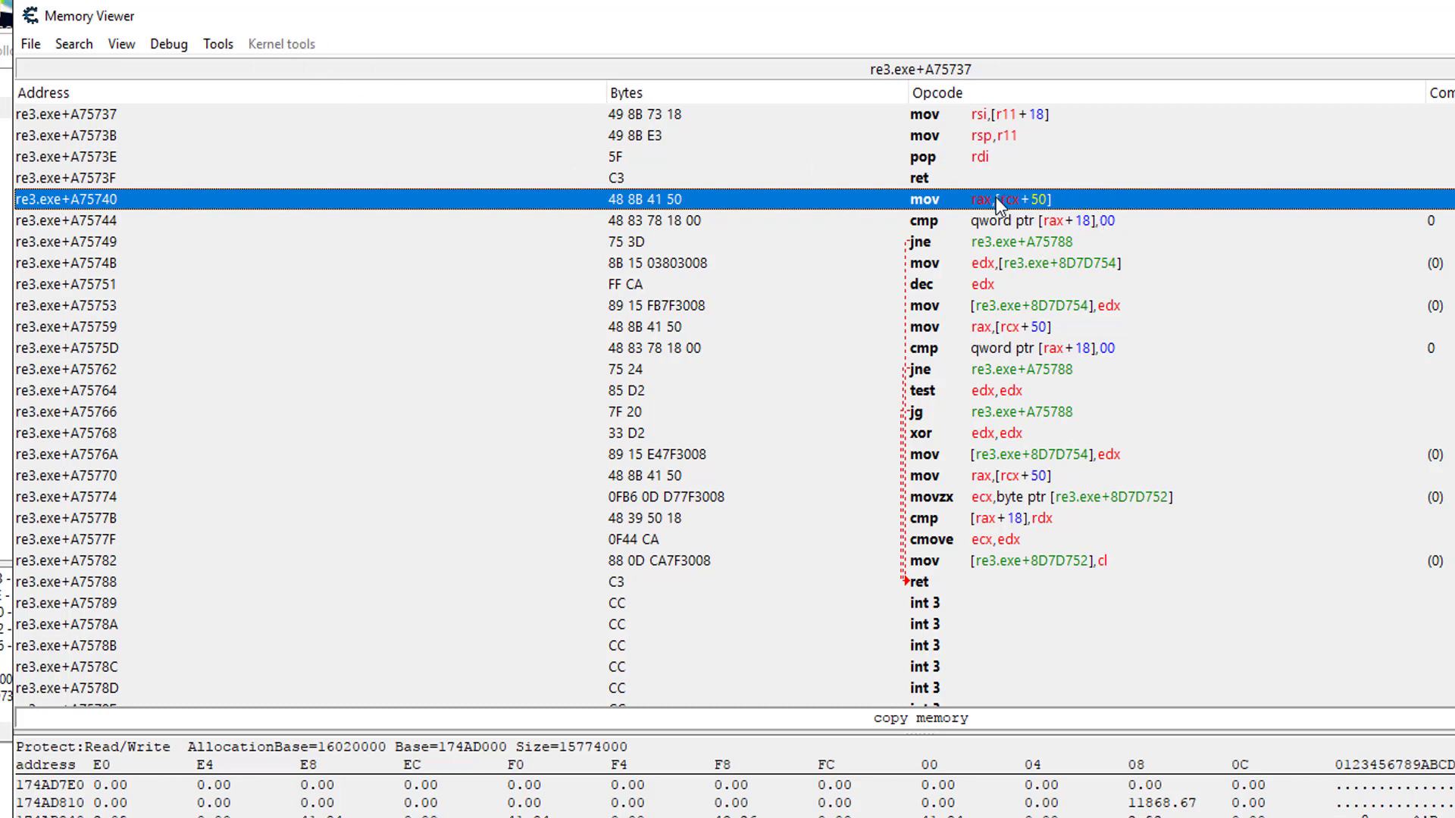
Step: Generate an AOB Injection template in Auto Assemble for "re3.exe"+A75740 with the injection symbol named object_handler
{"action": "left_click", "coordinate": [218, 44]}
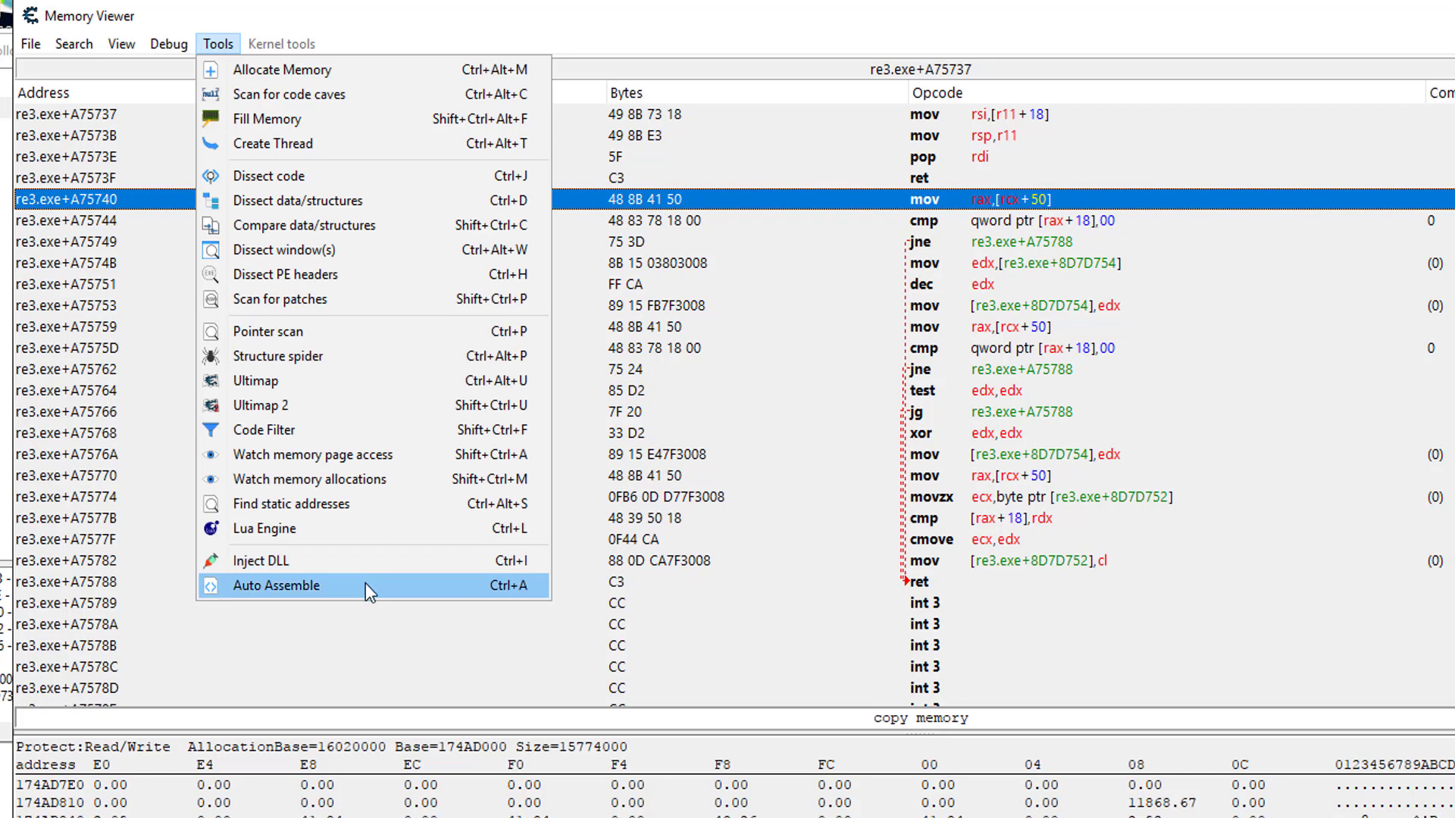
{"action": "left_click", "coordinate": [365, 583]}
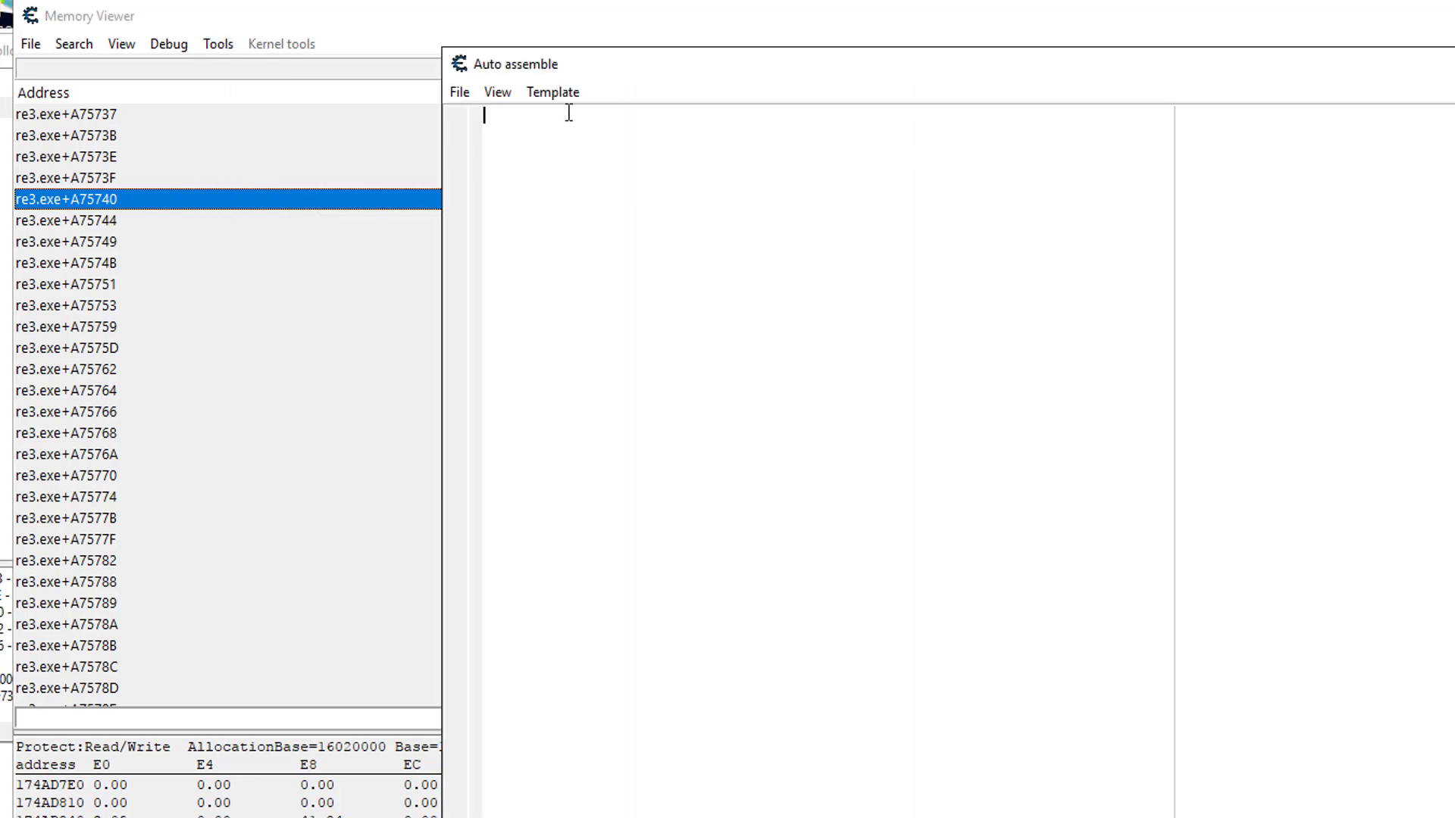
{"action": "left_click", "coordinate": [554, 92]}
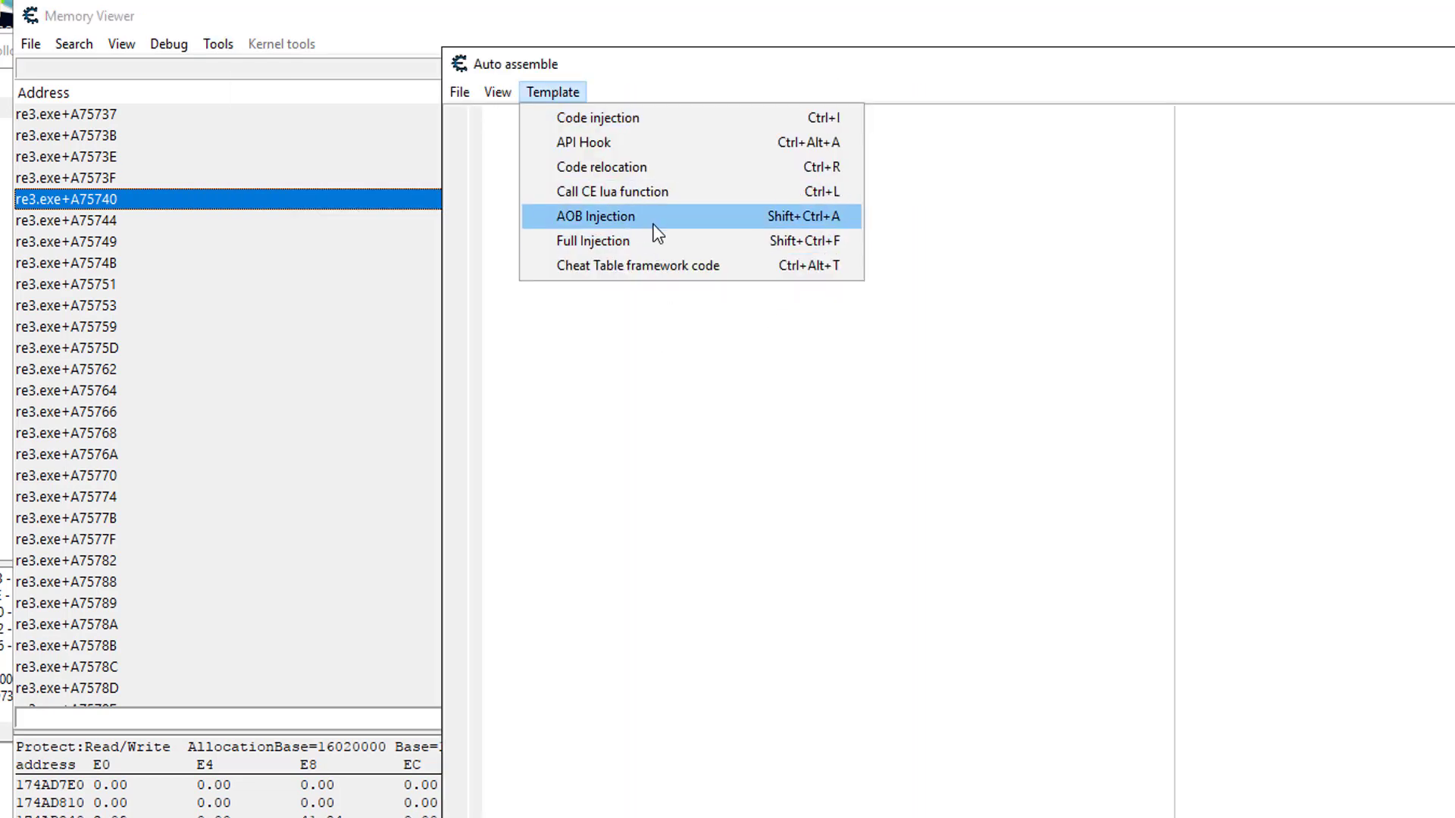
{"action": "left_click", "coordinate": [650, 220]}
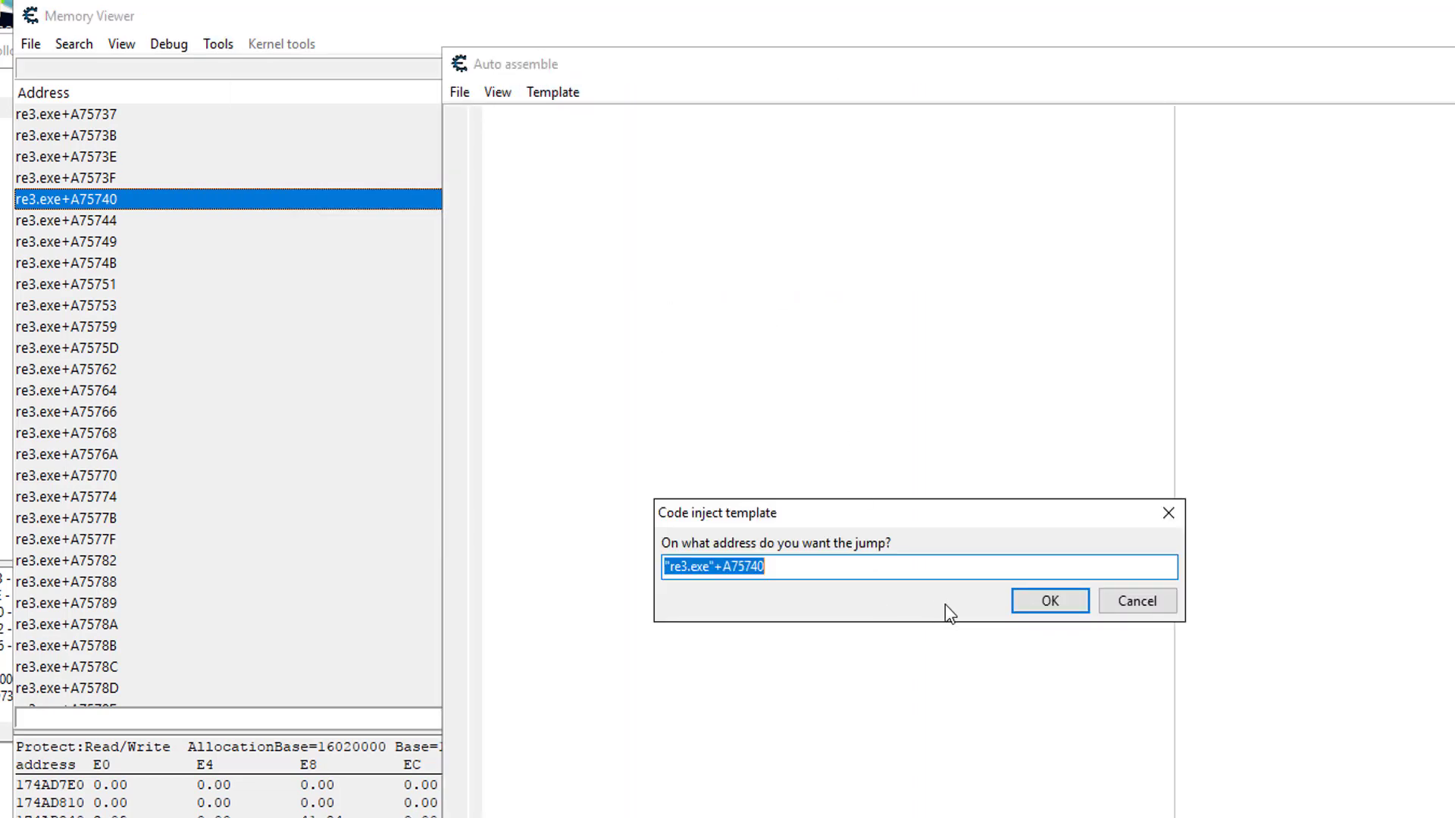
{"action": "left_click", "coordinate": [1040, 608]}
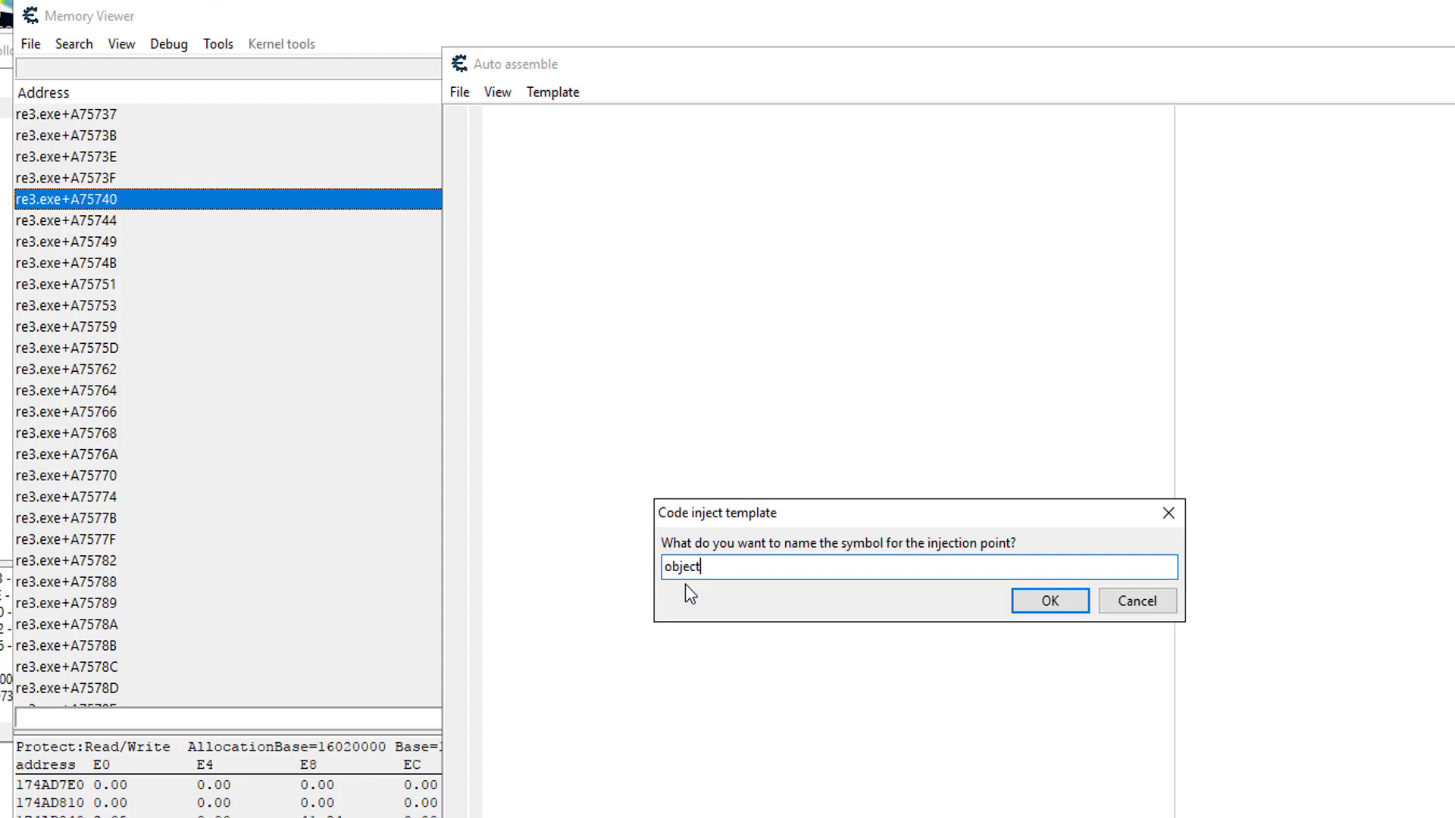
{"action": "type", "text": "object_handler"}
{"action": "left_click", "coordinate": [1048, 601]}
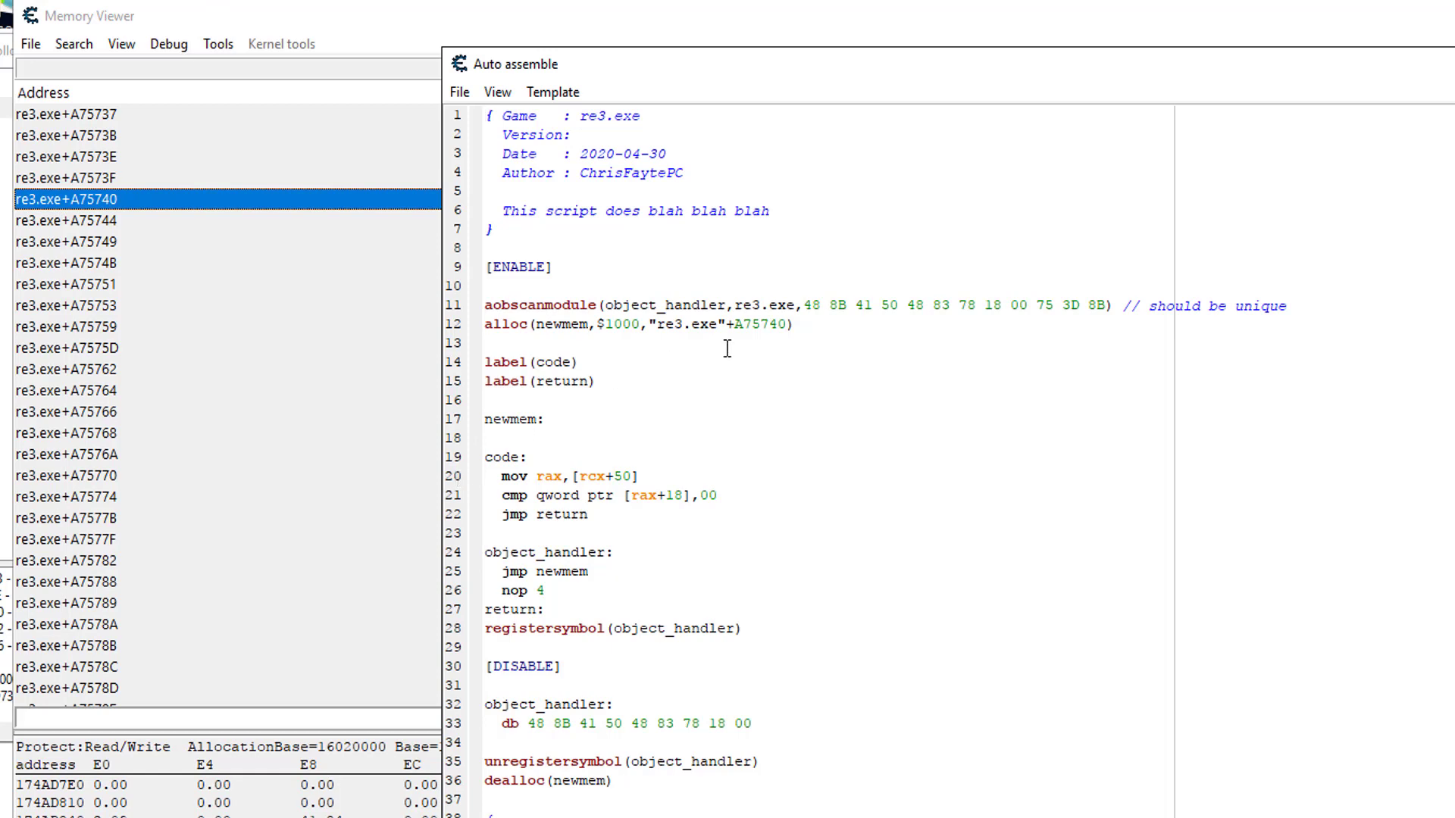
Step: Remove the enable section's alloc, label, newmem, code, jump, nop and return lines, moving registersymbol(object_handler) directly below the aobscanmodule line
{"action": "left_click_drag", "start_coordinate": [486, 325], "coordinate": [675, 512]}
{"action": "key", "text": "Delete"}
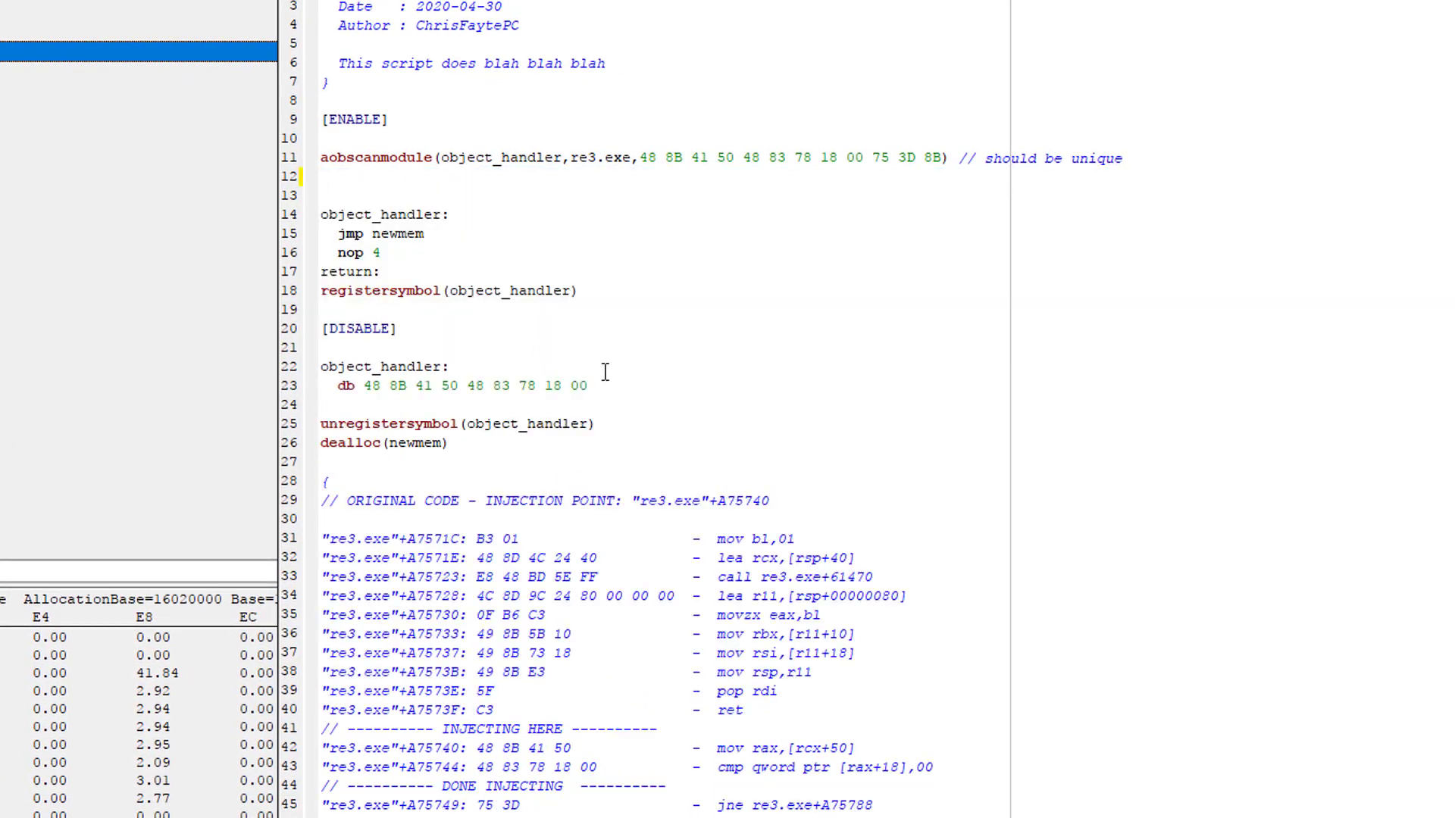
{"action": "left_click_drag", "start_coordinate": [588, 299], "coordinate": [318, 299]}
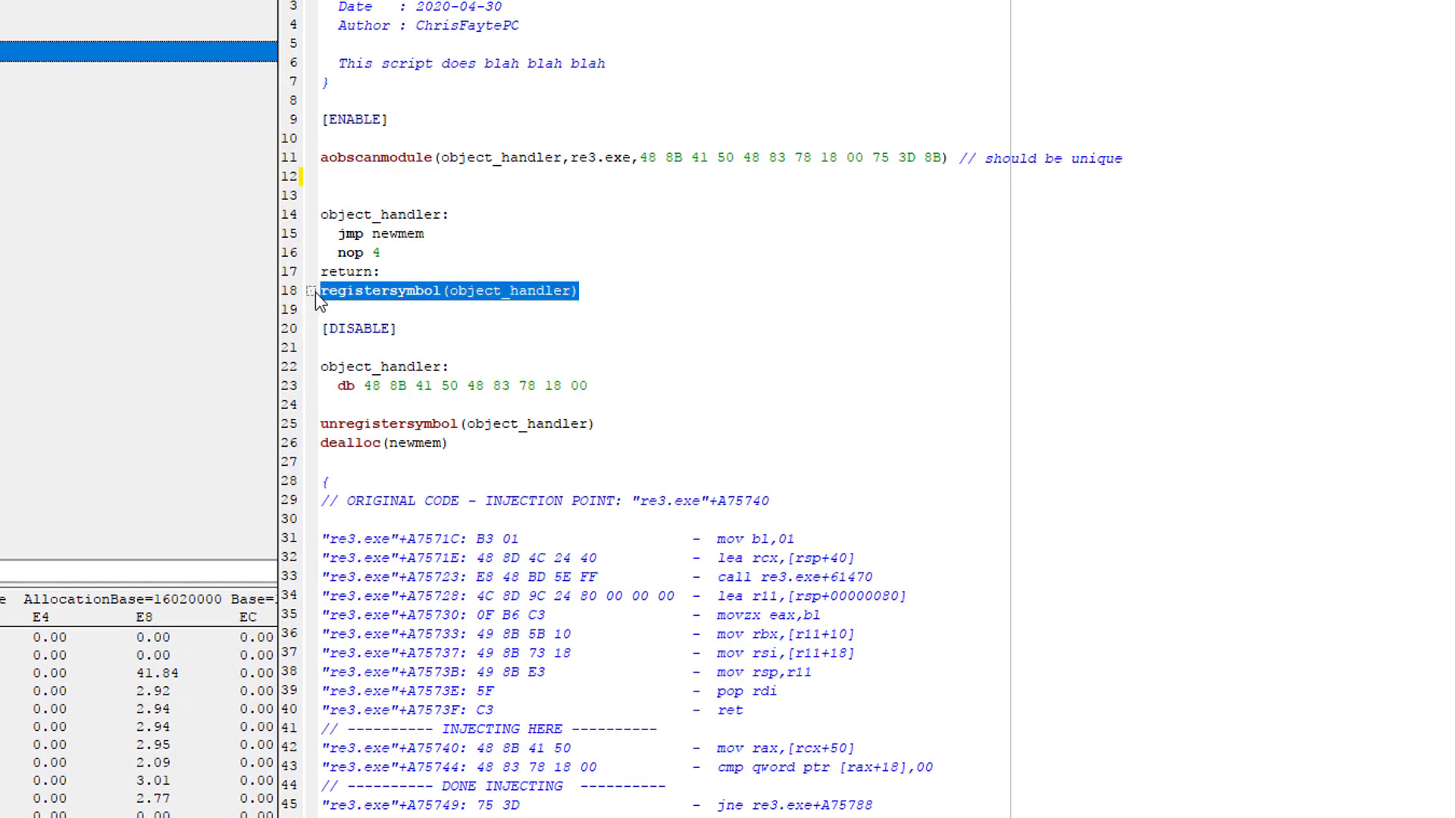
{"action": "key", "text": "ctrl+x"}
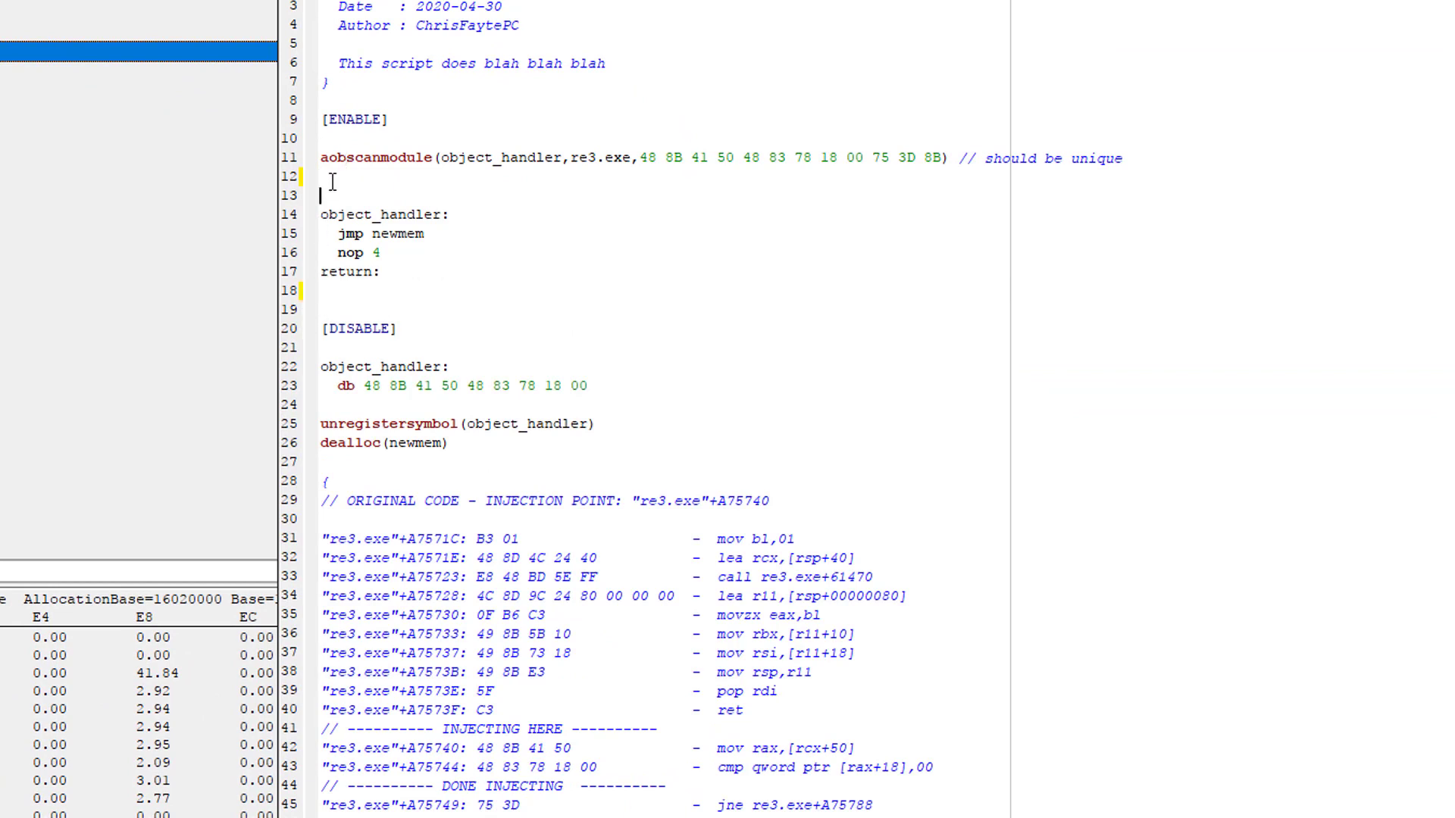
{"action": "left_click", "coordinate": [332, 179]}
{"action": "key", "text": "ctrl+v"}
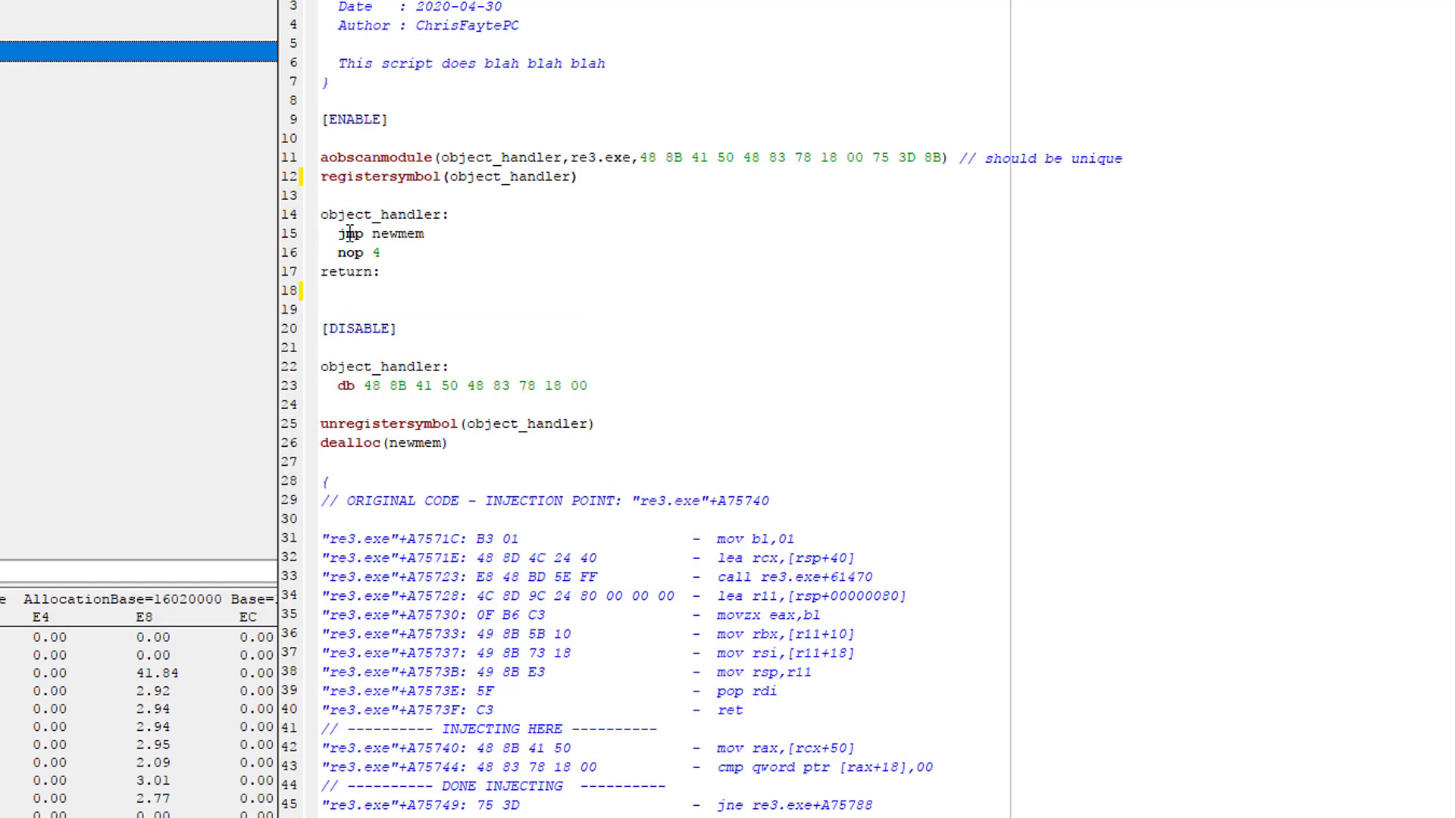
{"action": "left_click_drag", "start_coordinate": [337, 233], "coordinate": [396, 268]}
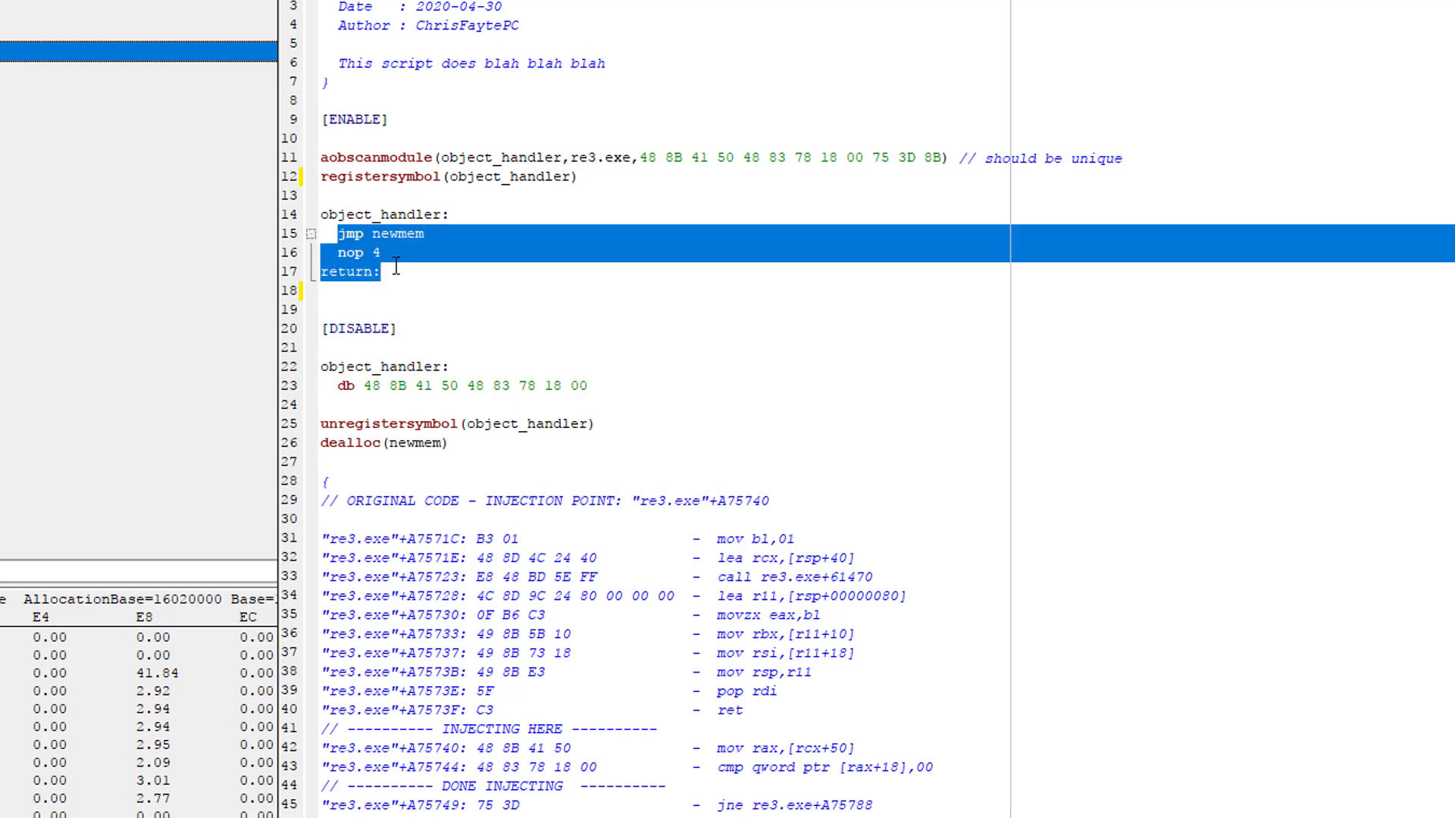
{"action": "key", "text": "ctrl+x"}
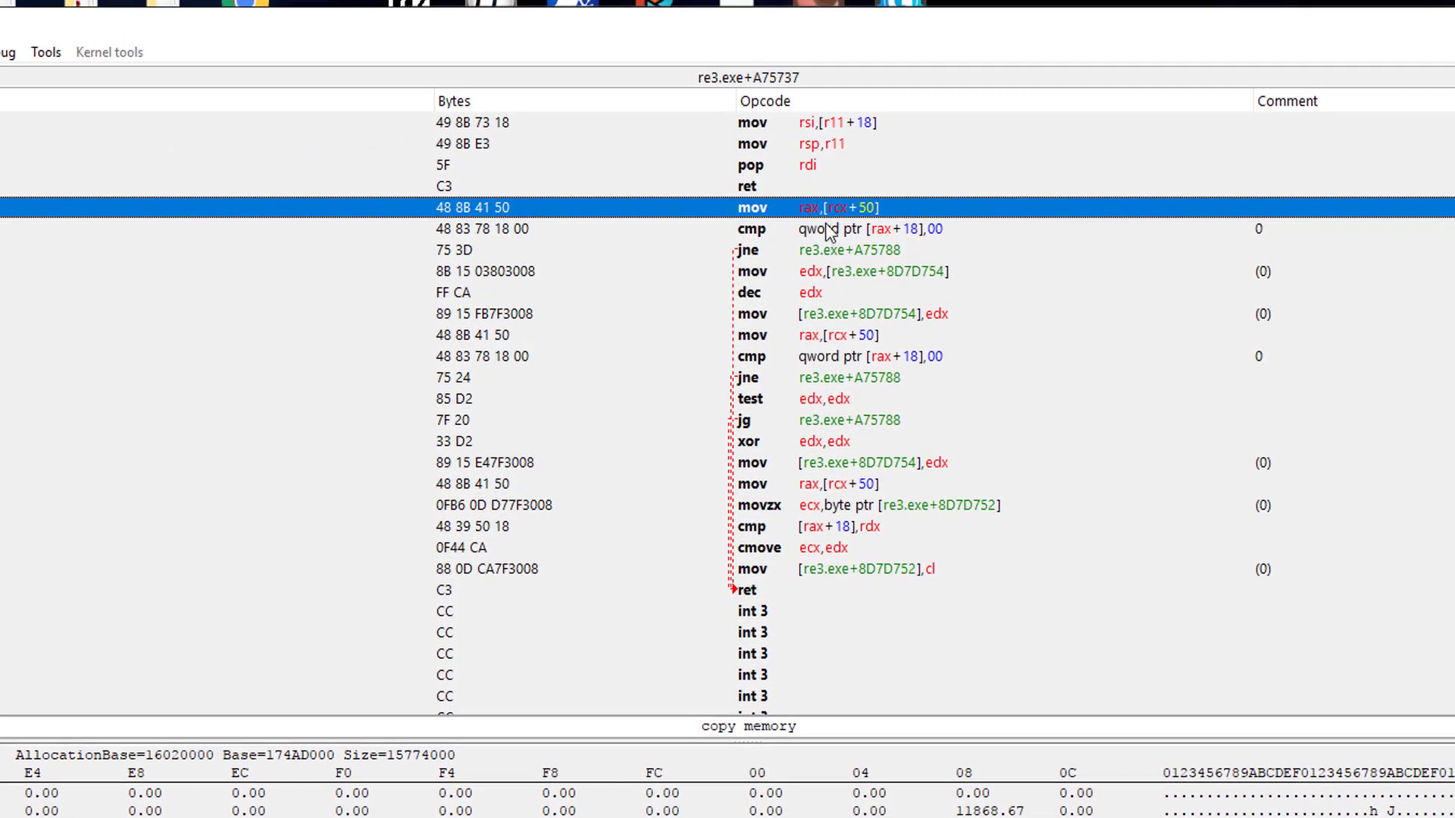
Step: Copy the mov rax,[rcx+50] instruction at re3.exe+A75740 and replace it with ret, filling the leftover bytes with NOPs
{"action": "double_click", "coordinate": [832, 209]}
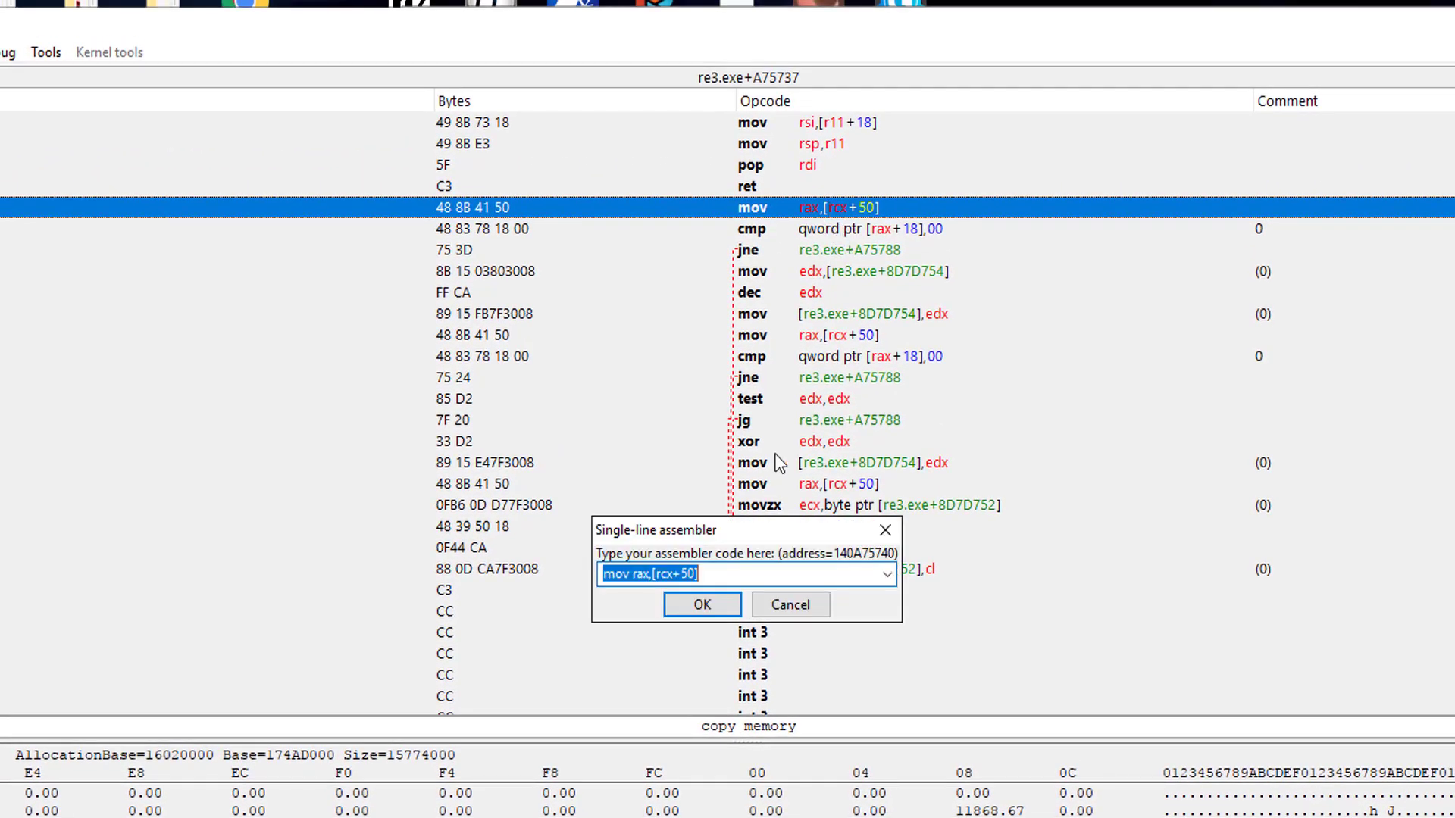
{"action": "right_click", "coordinate": [661, 567]}
{"action": "left_click", "coordinate": [708, 633]}
{"action": "type", "text": "ret"}
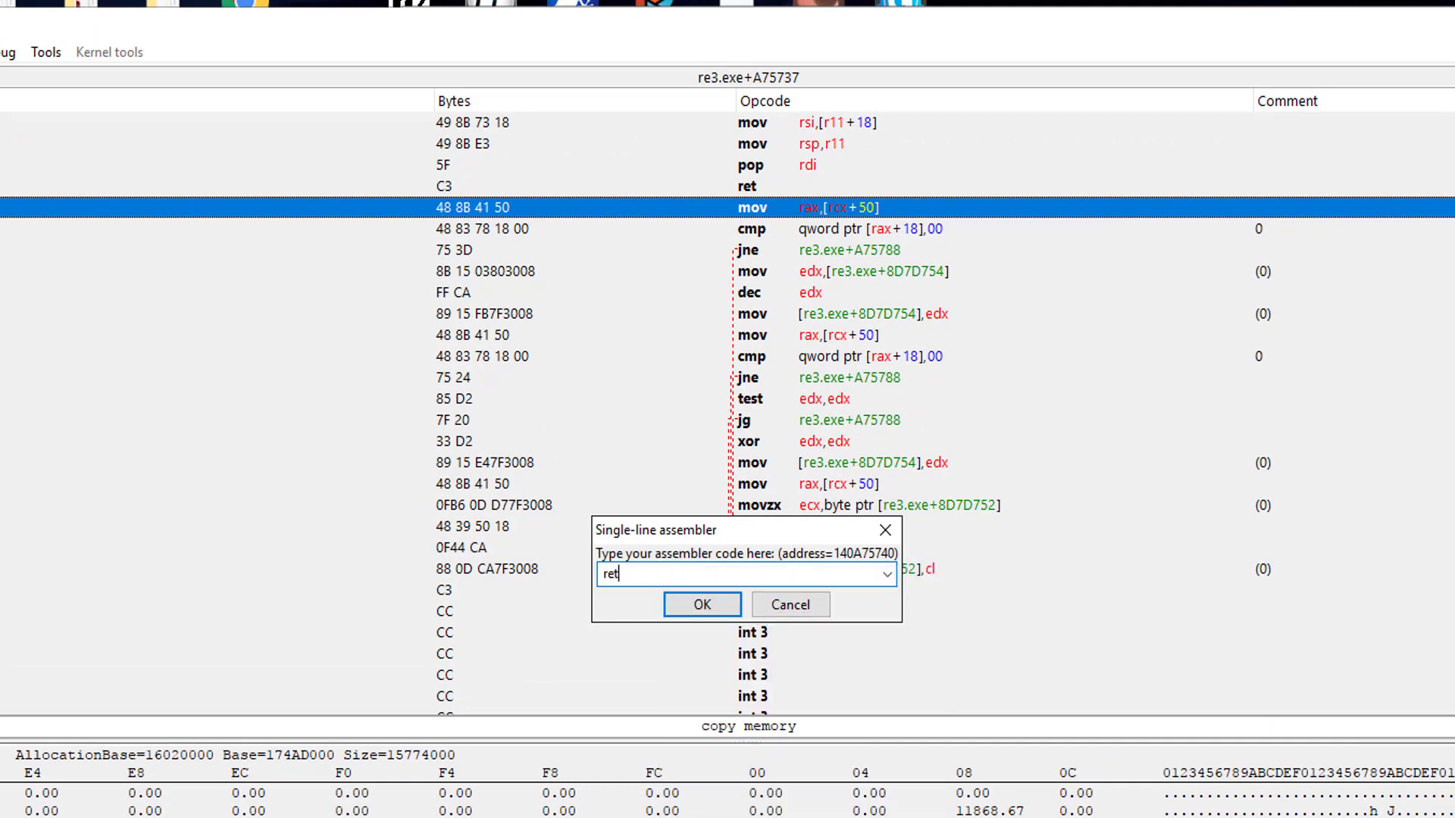
{"action": "left_click", "coordinate": [701, 607]}
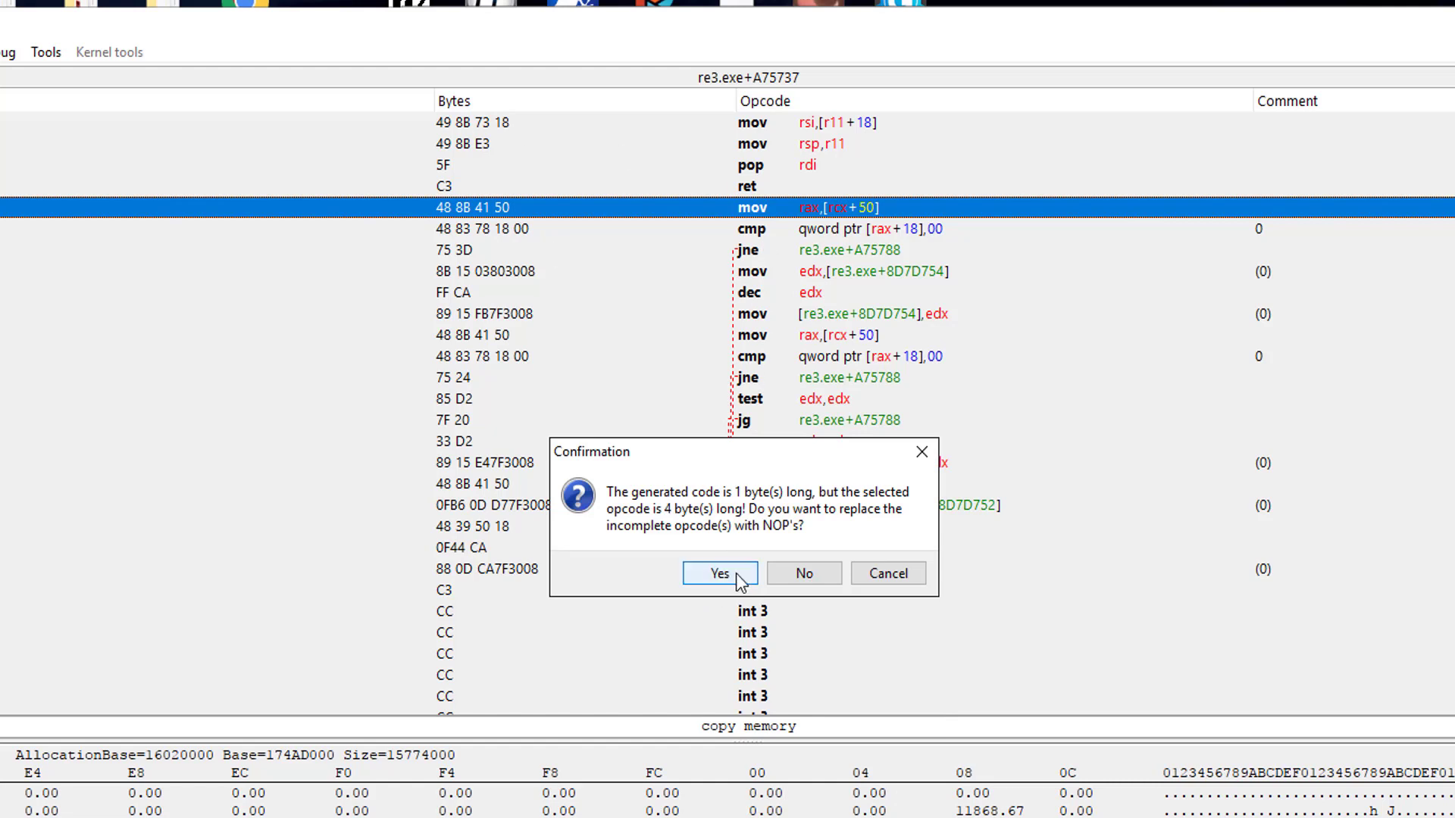
{"action": "left_click", "coordinate": [740, 581]}
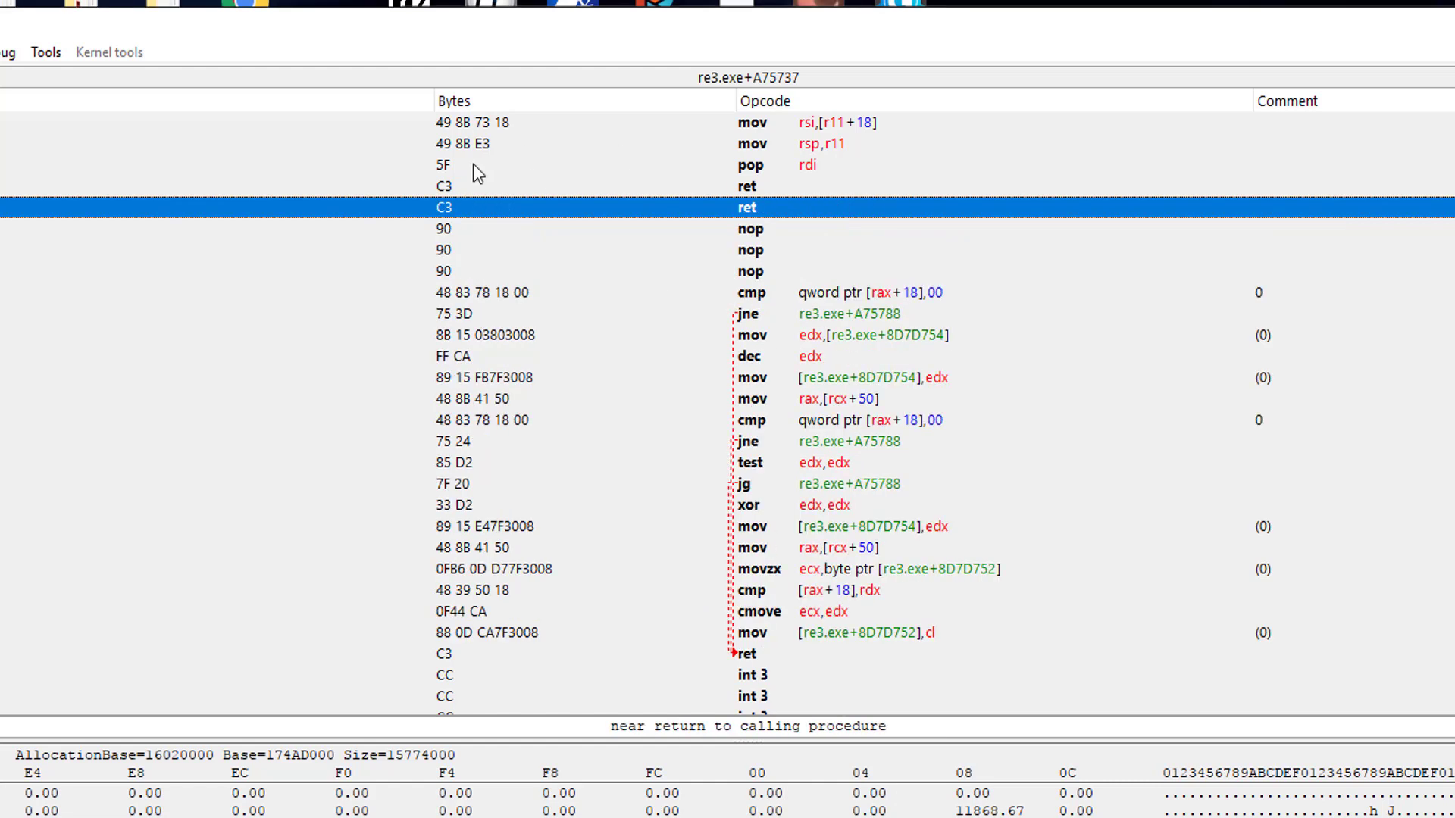
Step: Inspect the bytes of the ret and nop instructions from re3.exe+A75740, check the patch in the running game and return to Memory Viewer
{"action": "left_click", "coordinate": [446, 297]}
{"action": "left_click", "coordinate": [449, 214]}
{"action": "left_click", "coordinate": [447, 231]}
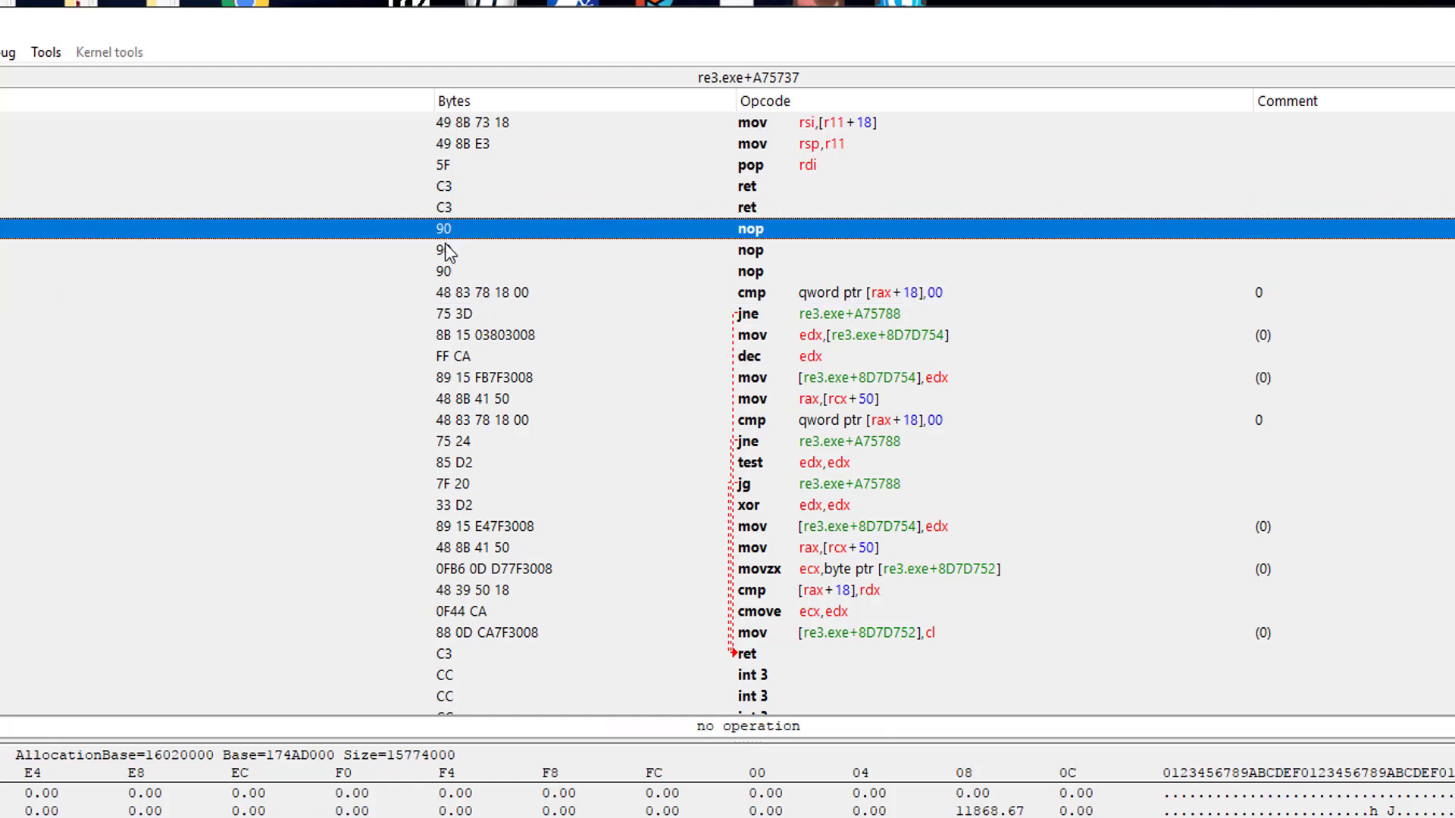
{"action": "left_click", "coordinate": [447, 250]}
{"action": "left_click", "coordinate": [447, 274]}
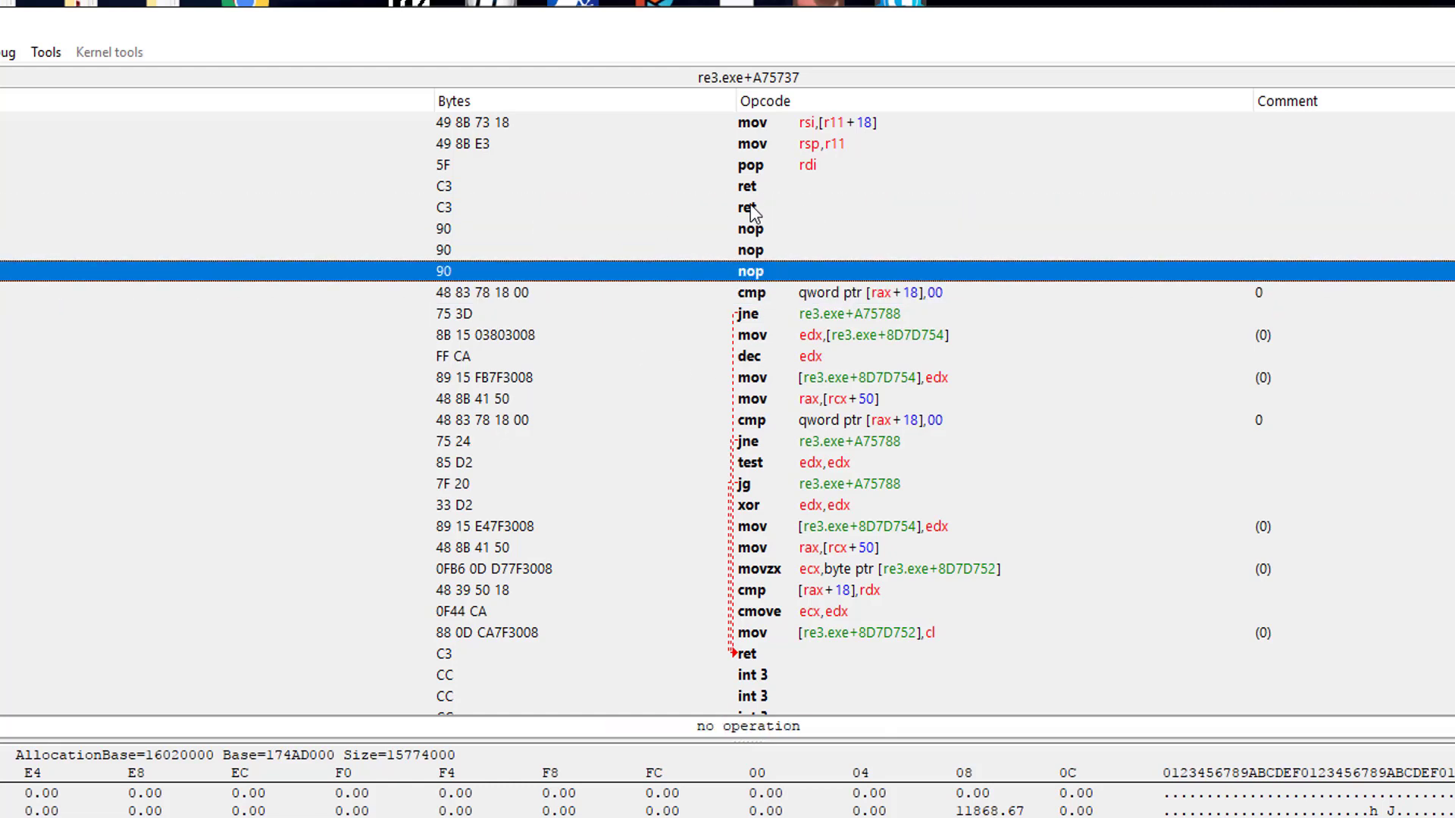
{"action": "left_click", "coordinate": [754, 209]}
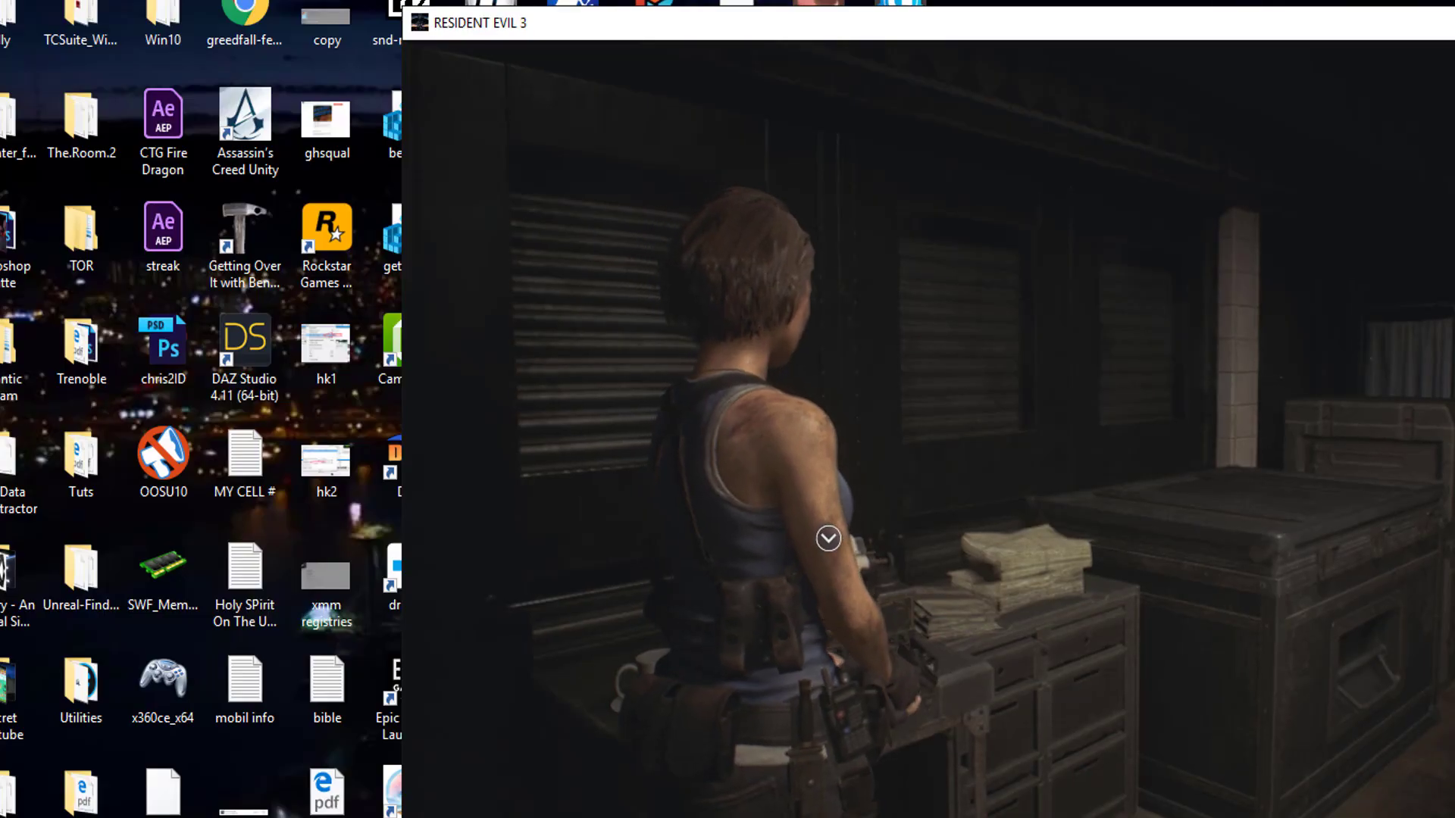
{"action": "key", "text": "alt+Tab"}
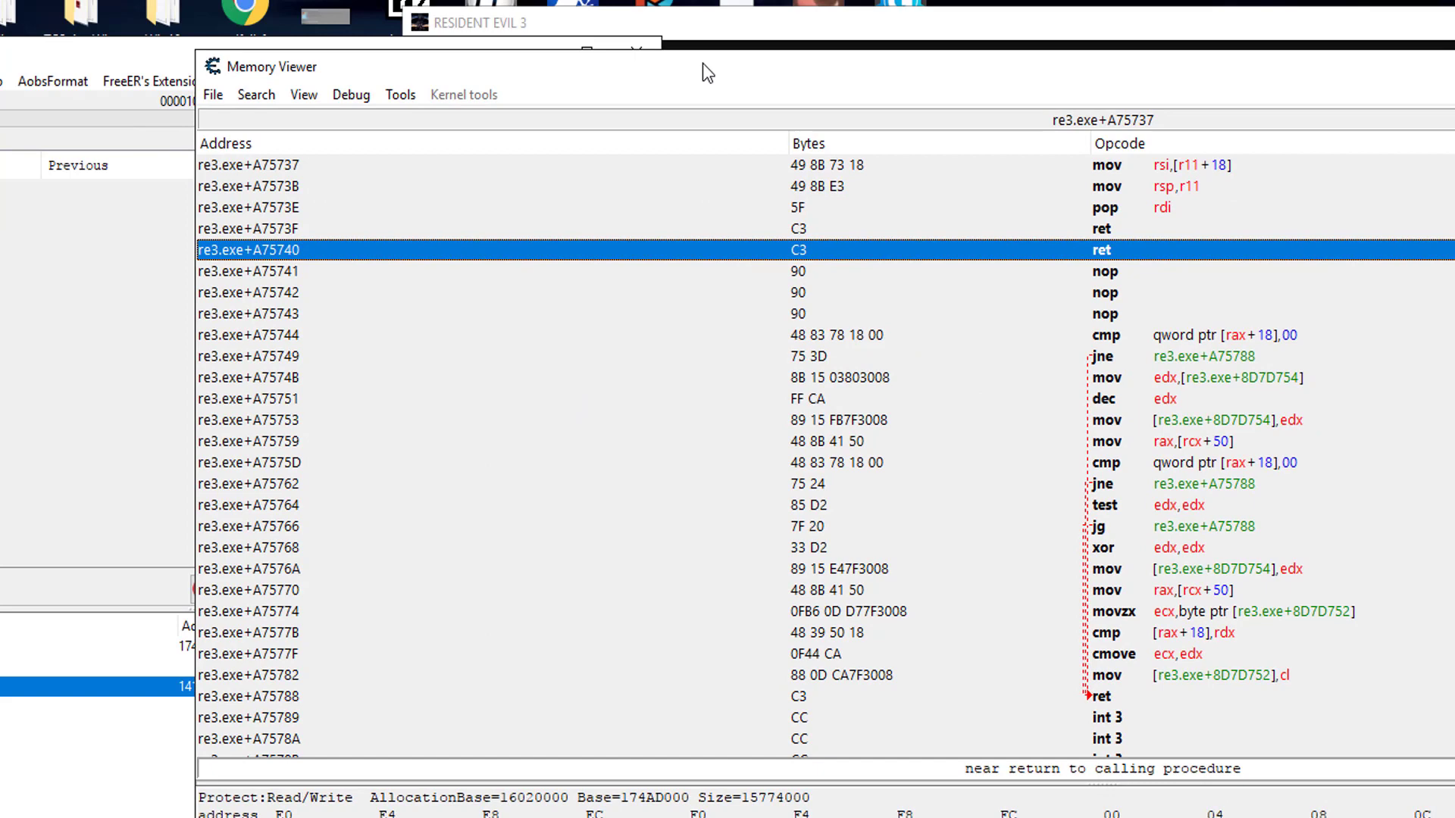
Step: Restore mov rax,[rcx+50] at re3.exe+A75740 from the copied instruction, declining the NOP replacement of incomplete opcodes
{"action": "left_click_drag", "start_coordinate": [703, 62], "coordinate": [666, 304]}
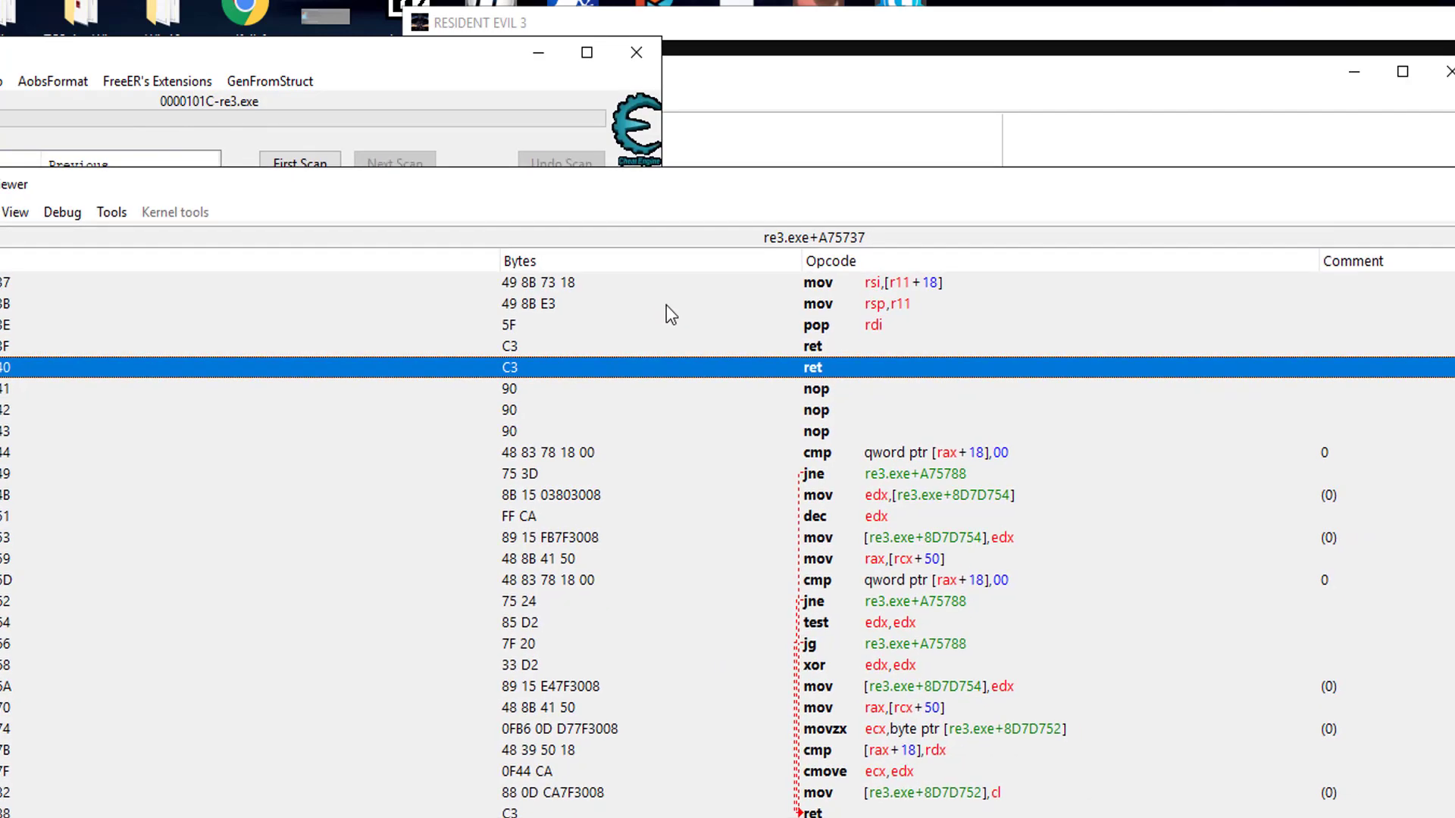
{"action": "double_click", "coordinate": [813, 370]}
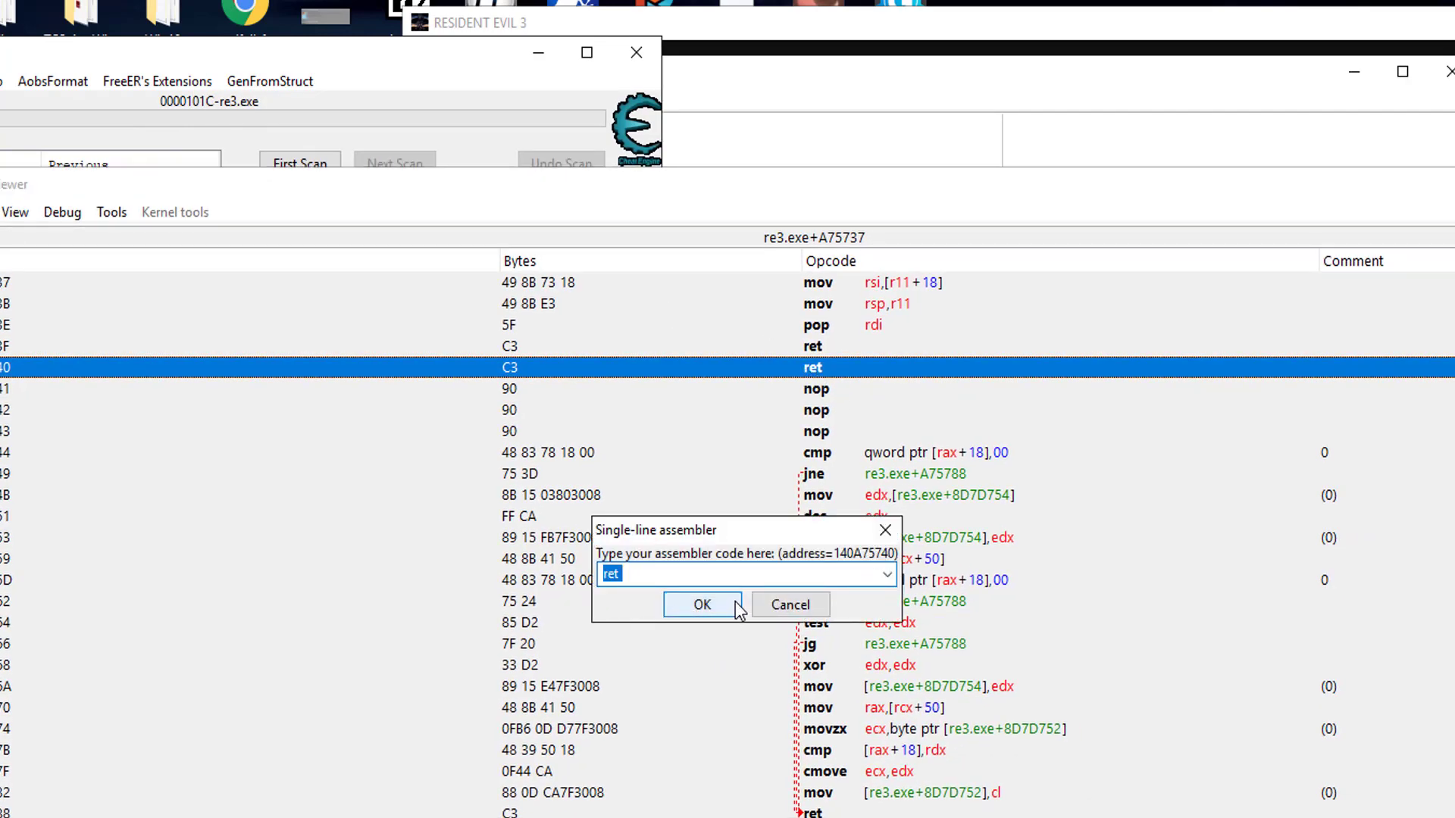
{"action": "key", "text": "ctrl+v"}
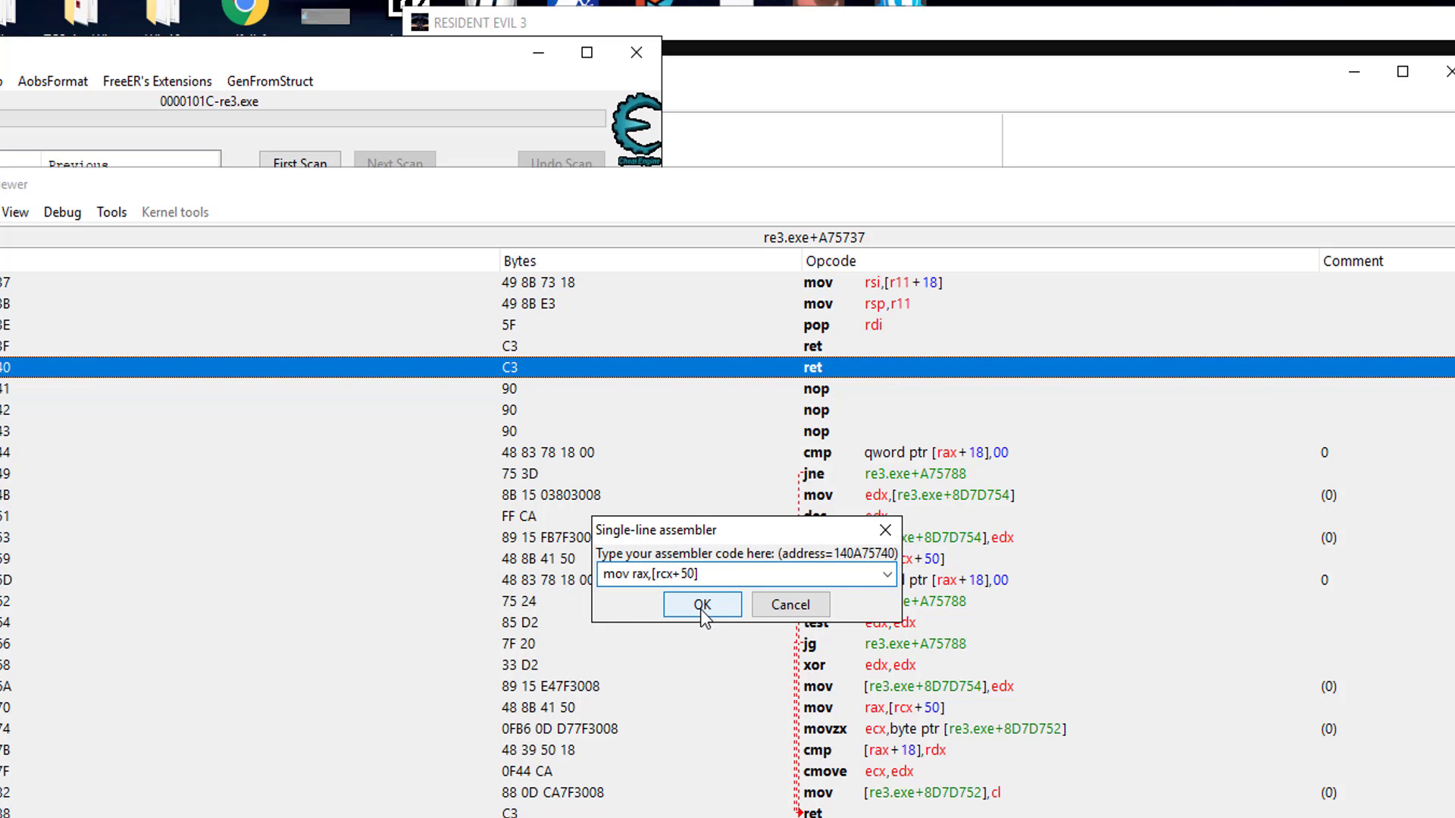
{"action": "left_click", "coordinate": [702, 606]}
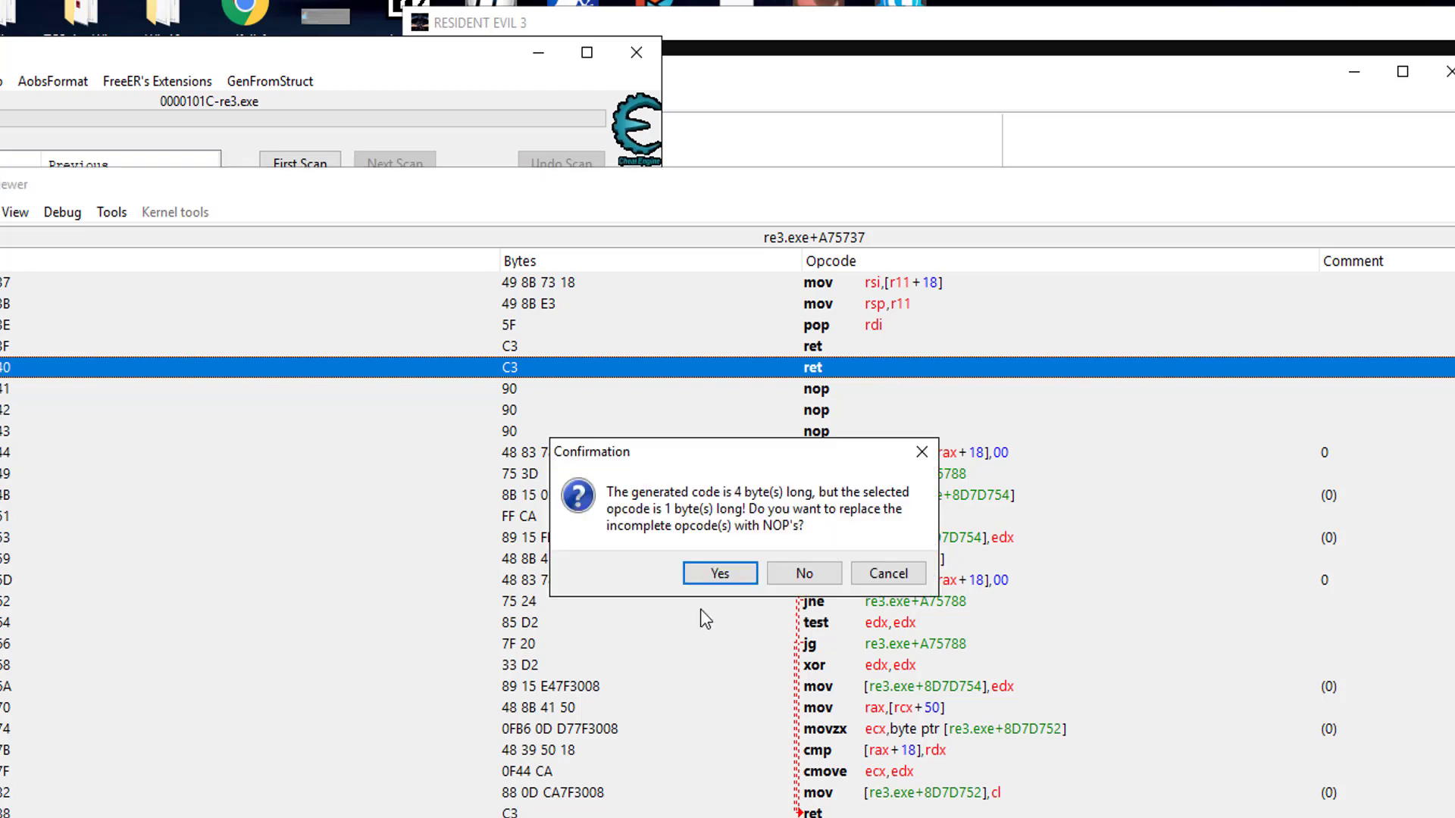
{"action": "left_click", "coordinate": [815, 571]}
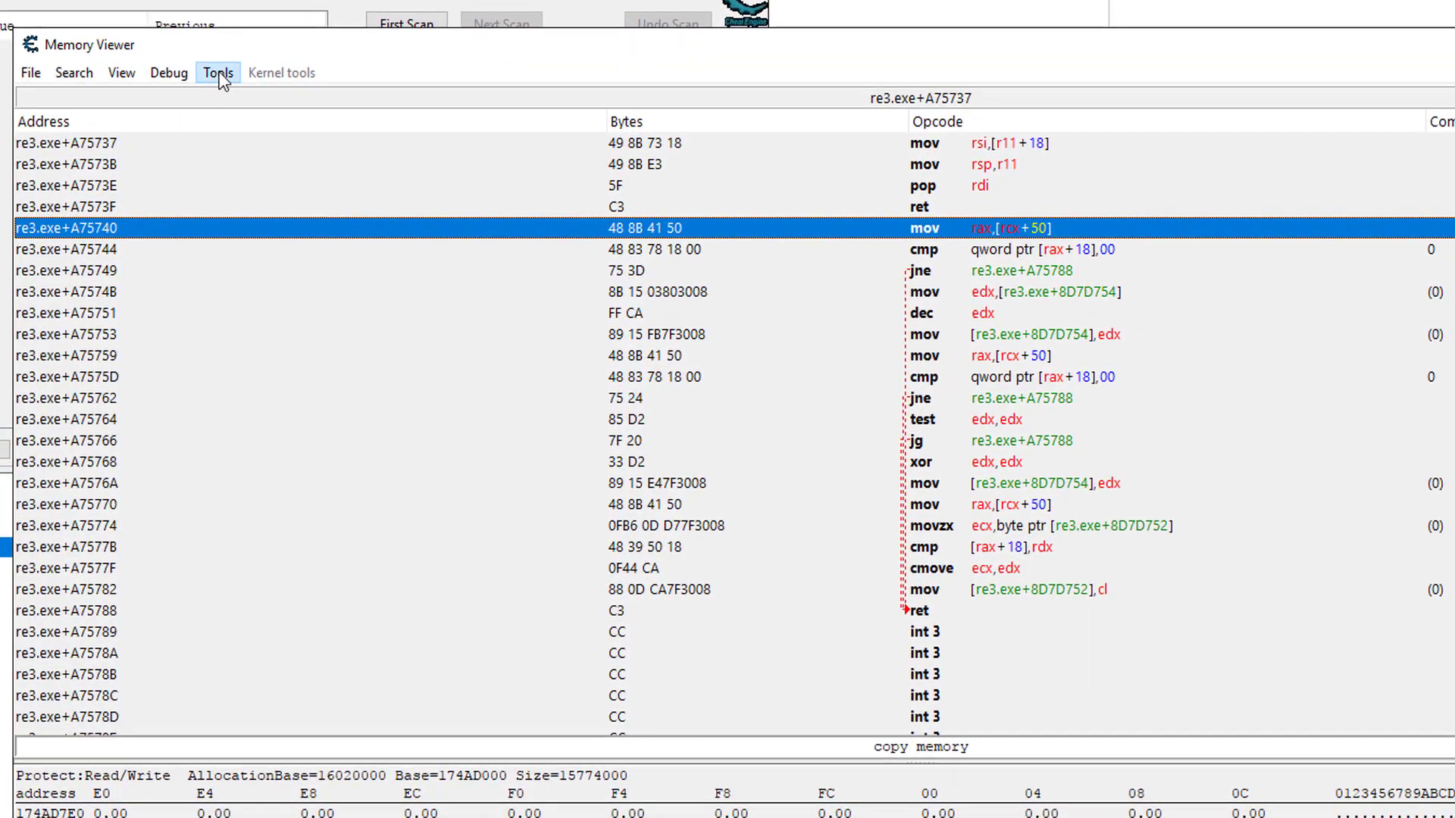
Step: Write db C3 90 90 90 under object_handler in the script's enable section and shorten the disable bytes to db 48 8B 41 50
{"action": "left_click", "coordinate": [152, 159]}
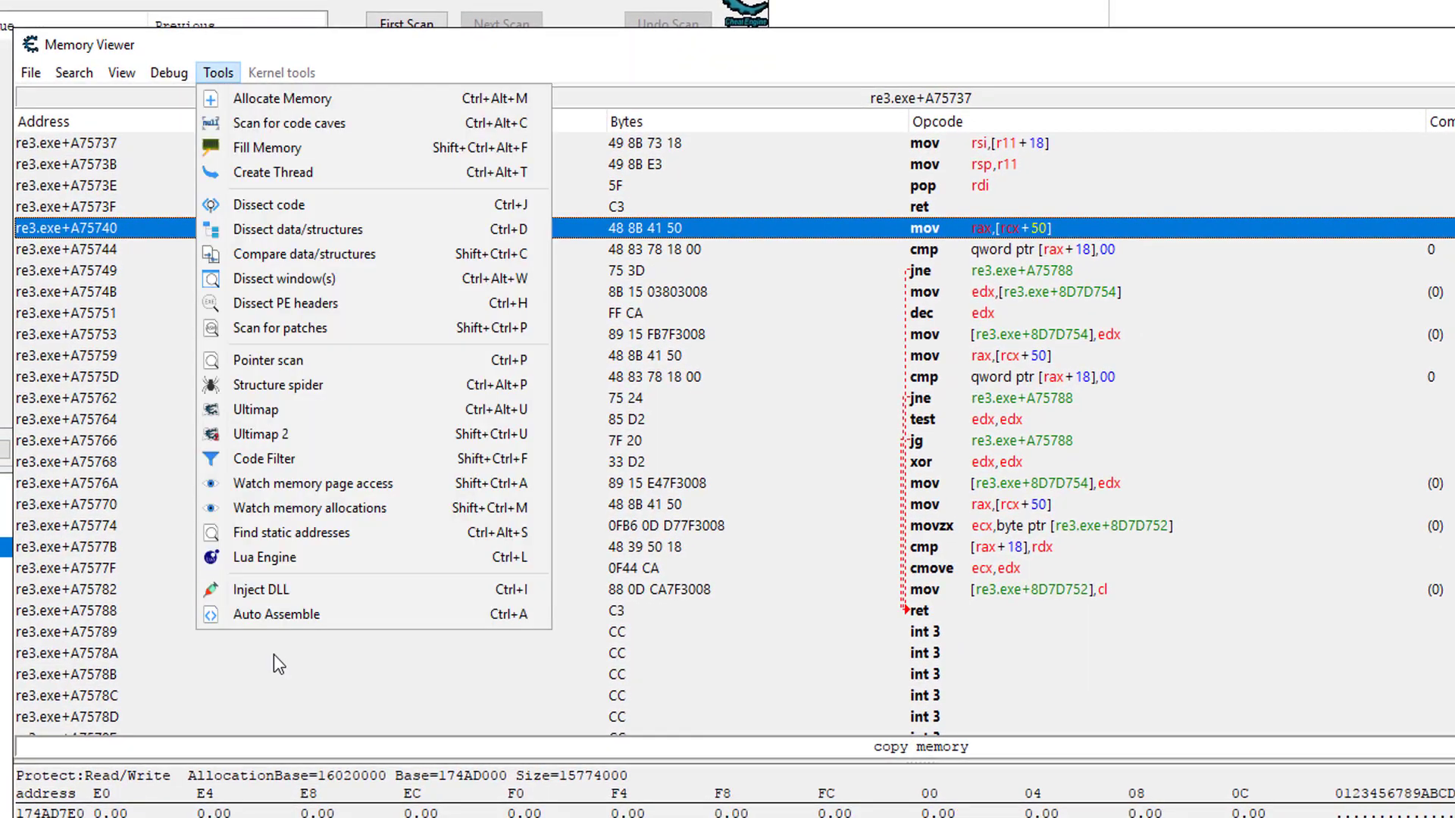
{"action": "left_click", "coordinate": [270, 616]}
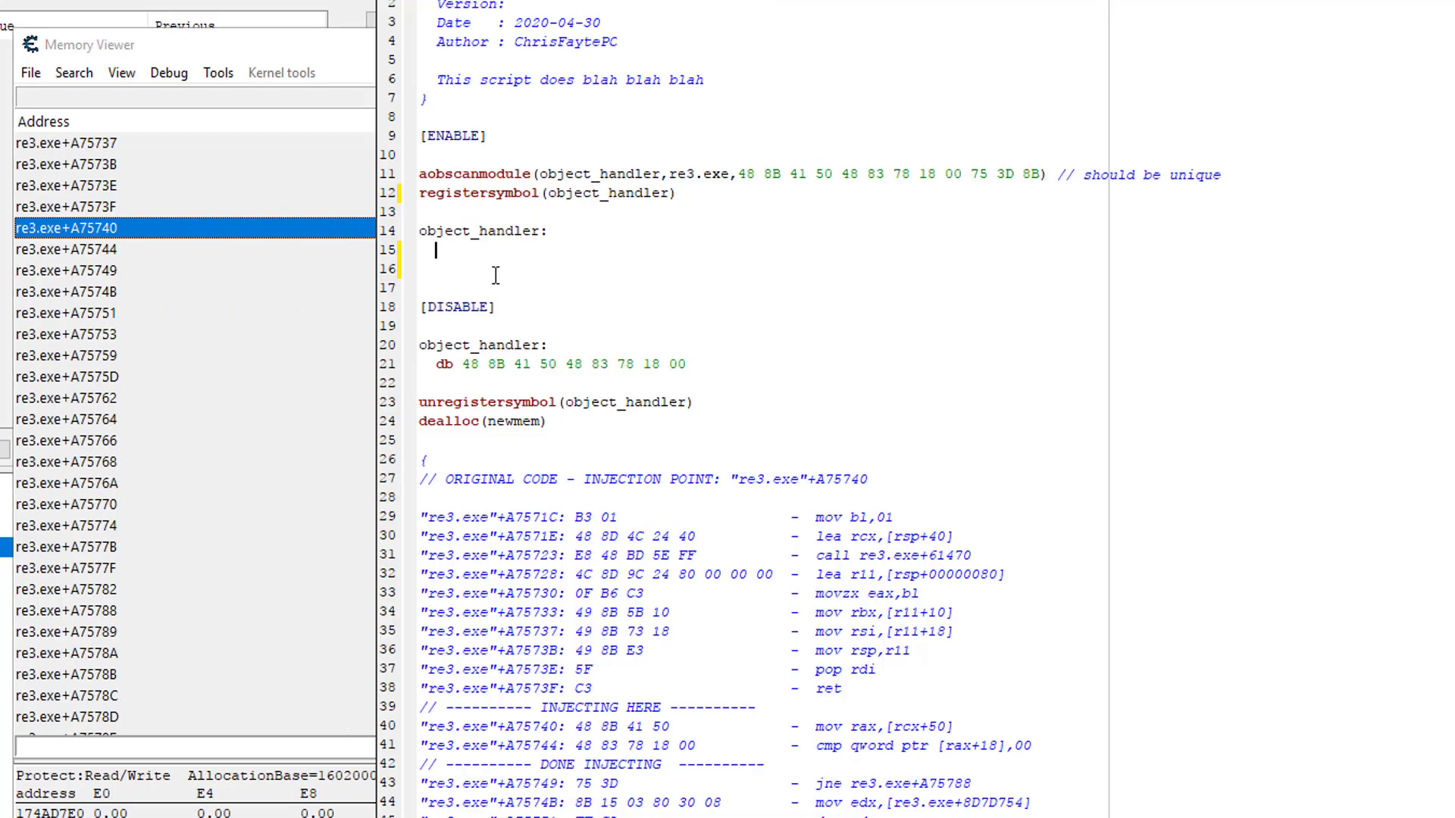
{"action": "type", "text": "db C3 90 90 90"}
{"action": "left_click_drag", "start_coordinate": [687, 363], "coordinate": [560, 365]}
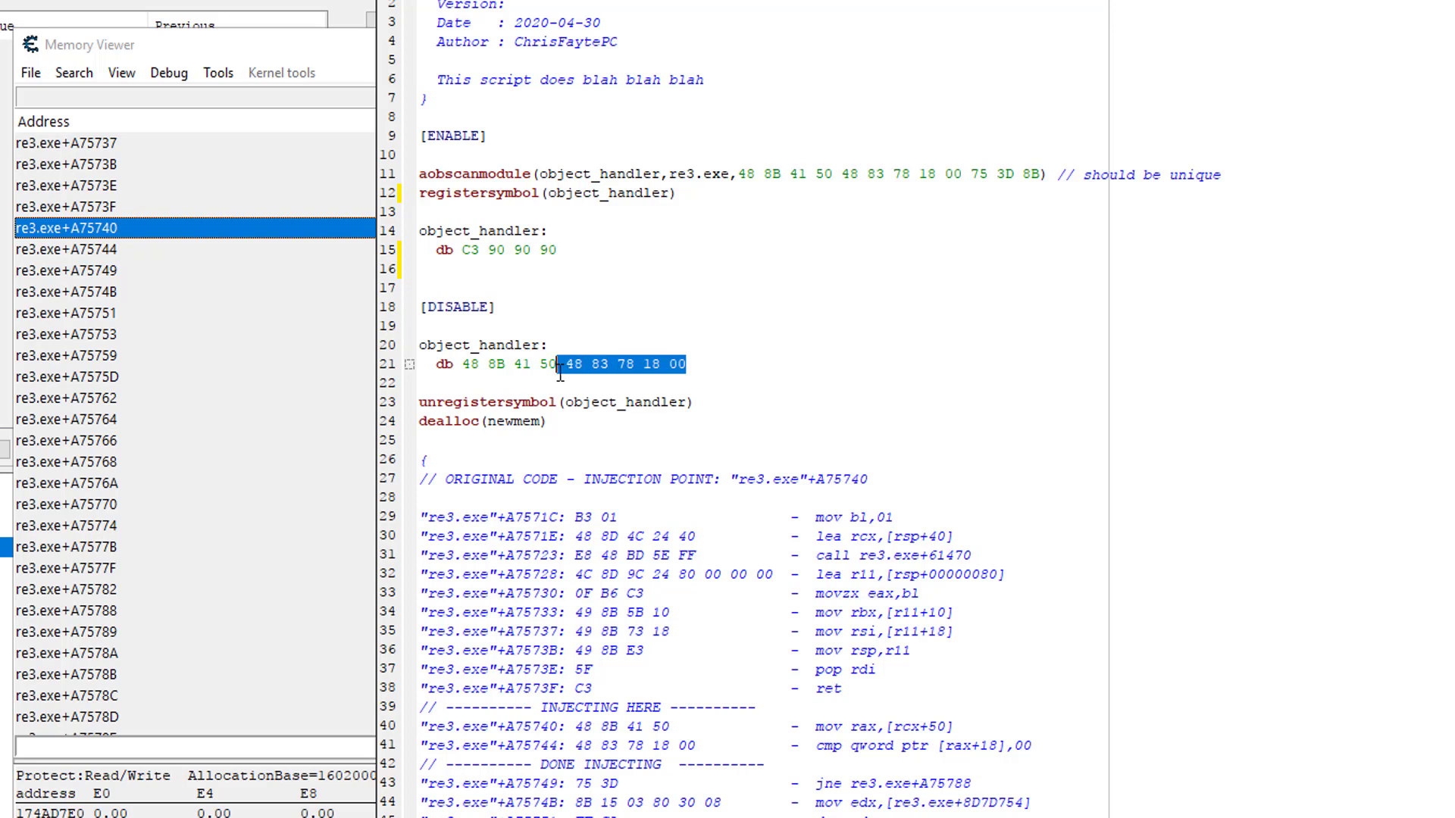
{"action": "key", "text": "Delete"}
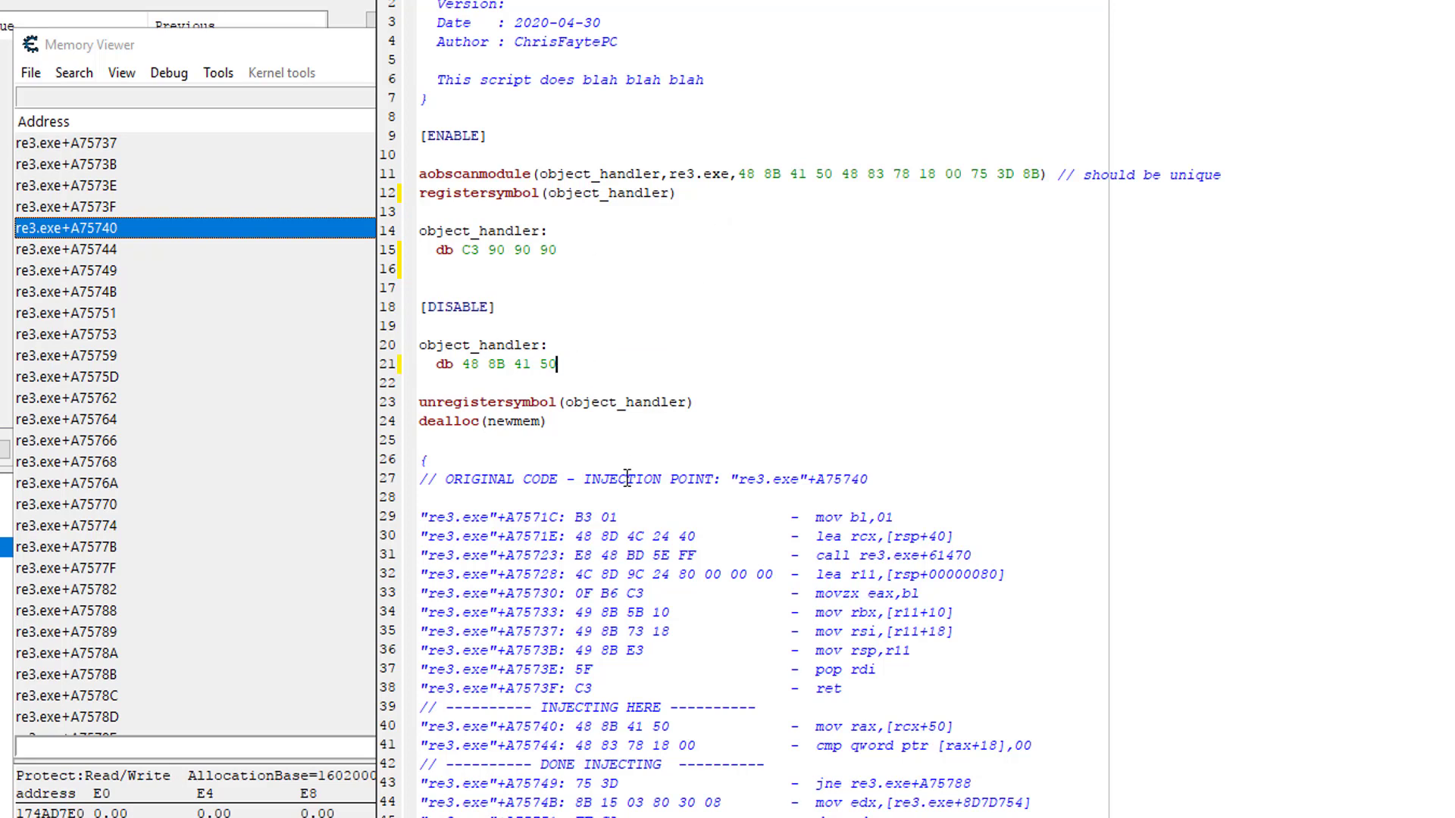
Step: Remove the dealloc(newmem) line from the end of the script's disable section
{"action": "left_click", "coordinate": [568, 423]}
{"action": "key", "text": "shift+Home"}
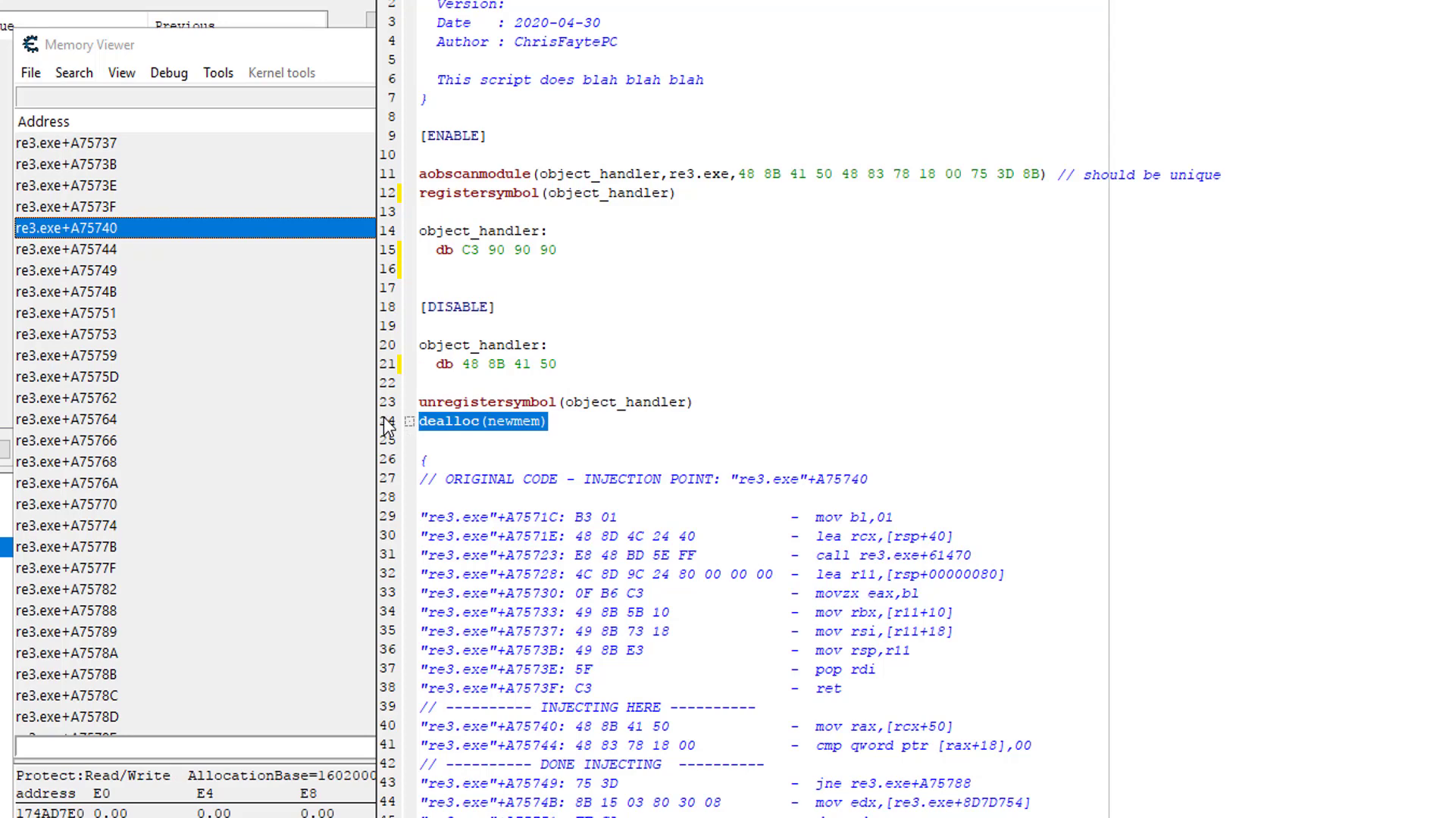
{"action": "key", "text": "Delete"}
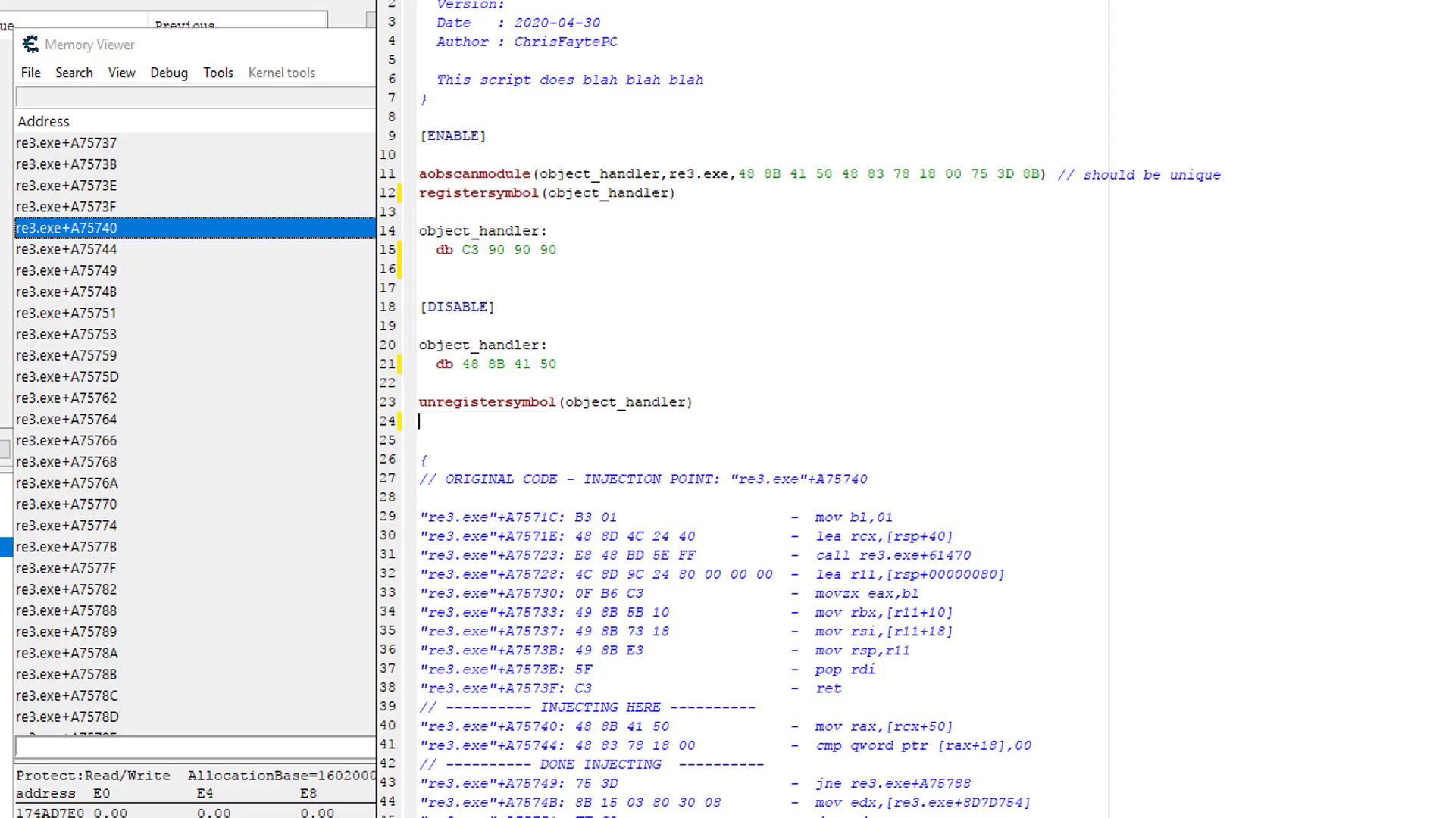
Step: Assign the finished script to the current cheat table and close the Auto assemble and Memory Viewer windows
{"action": "left_click_drag", "start_coordinate": [1038, 2], "coordinate": [714, 0]}
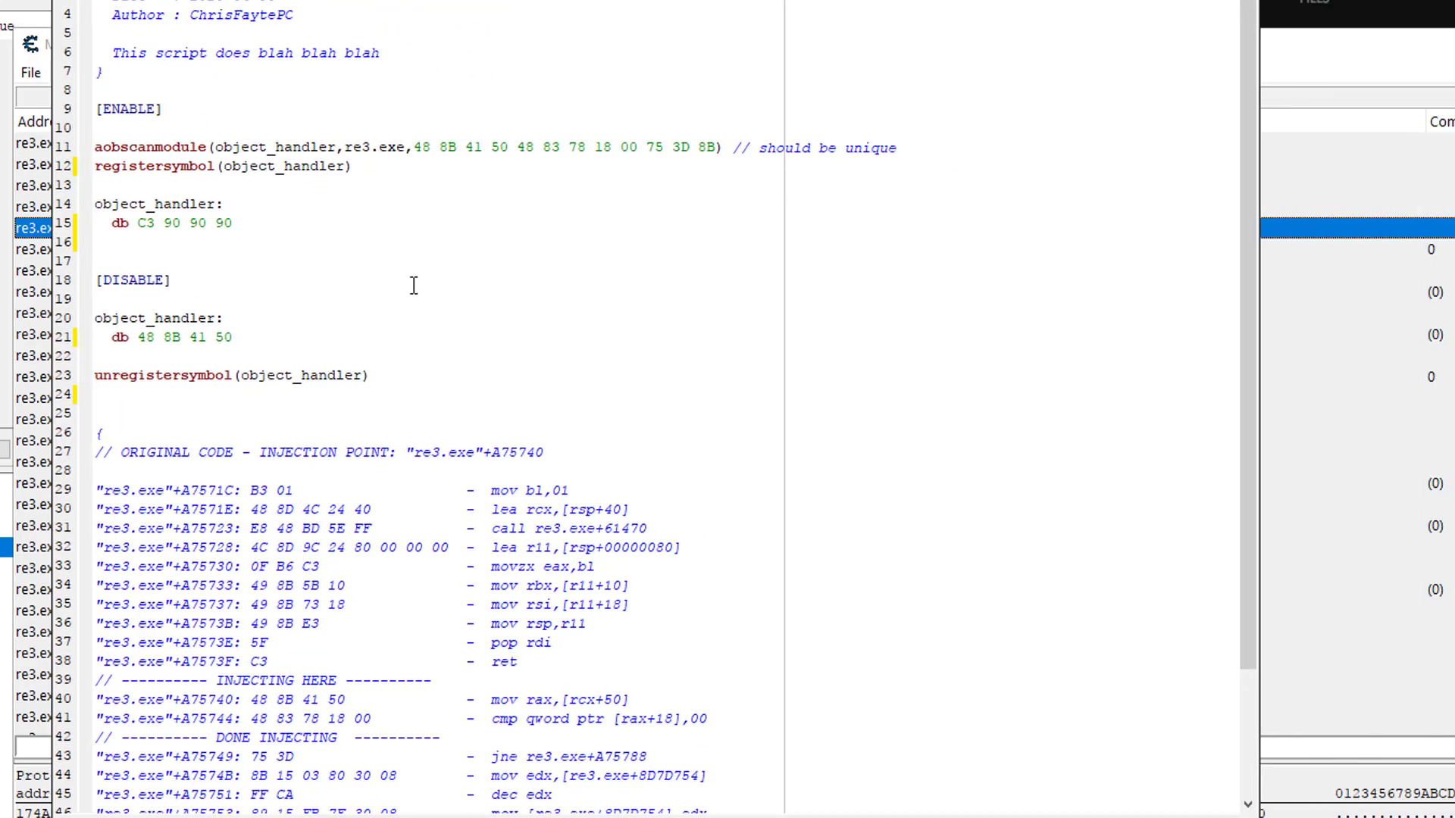
{"action": "left_click", "coordinate": [133, 29]}
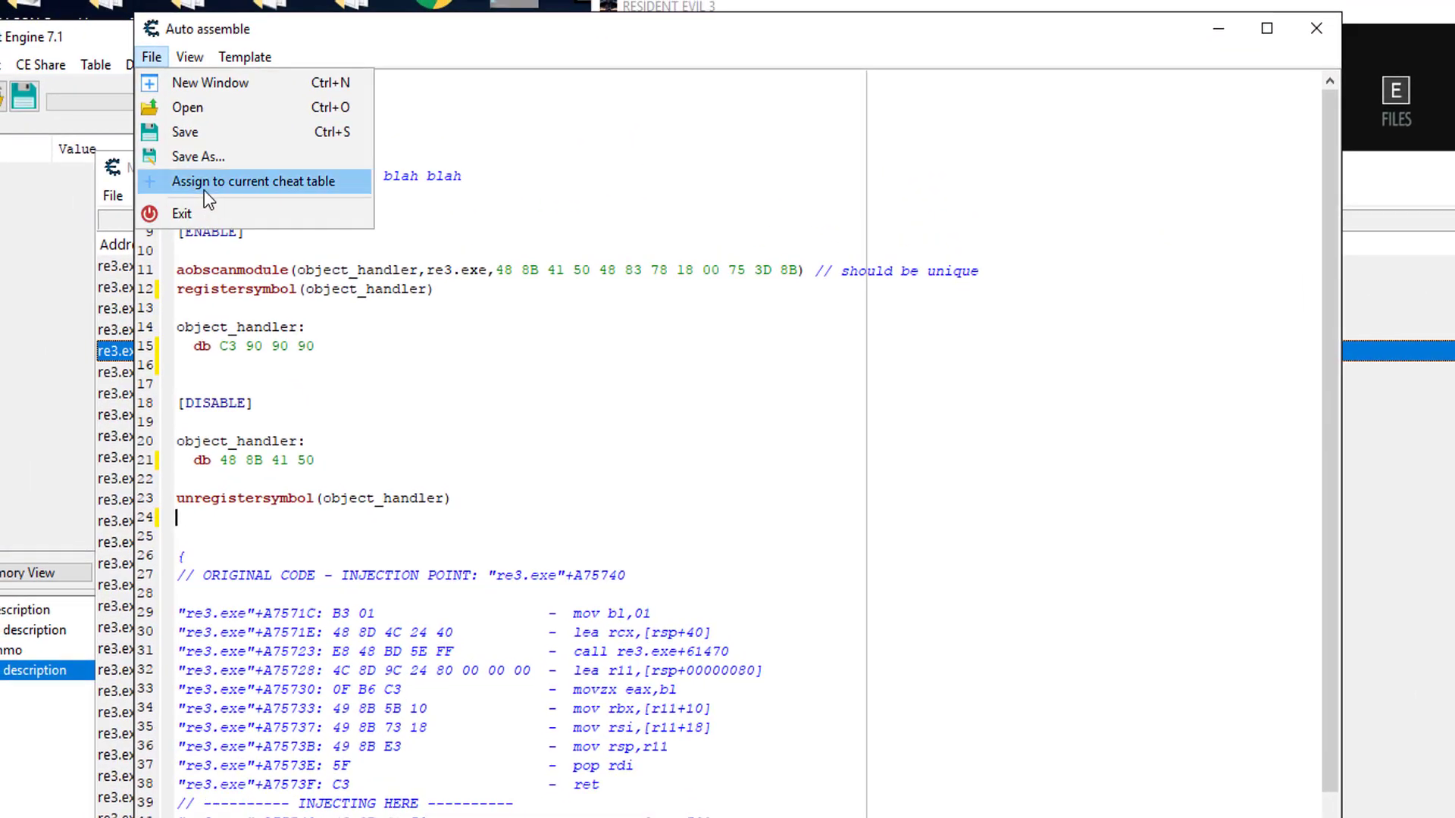
{"action": "left_click", "coordinate": [203, 185]}
{"action": "left_click", "coordinate": [1328, 34]}
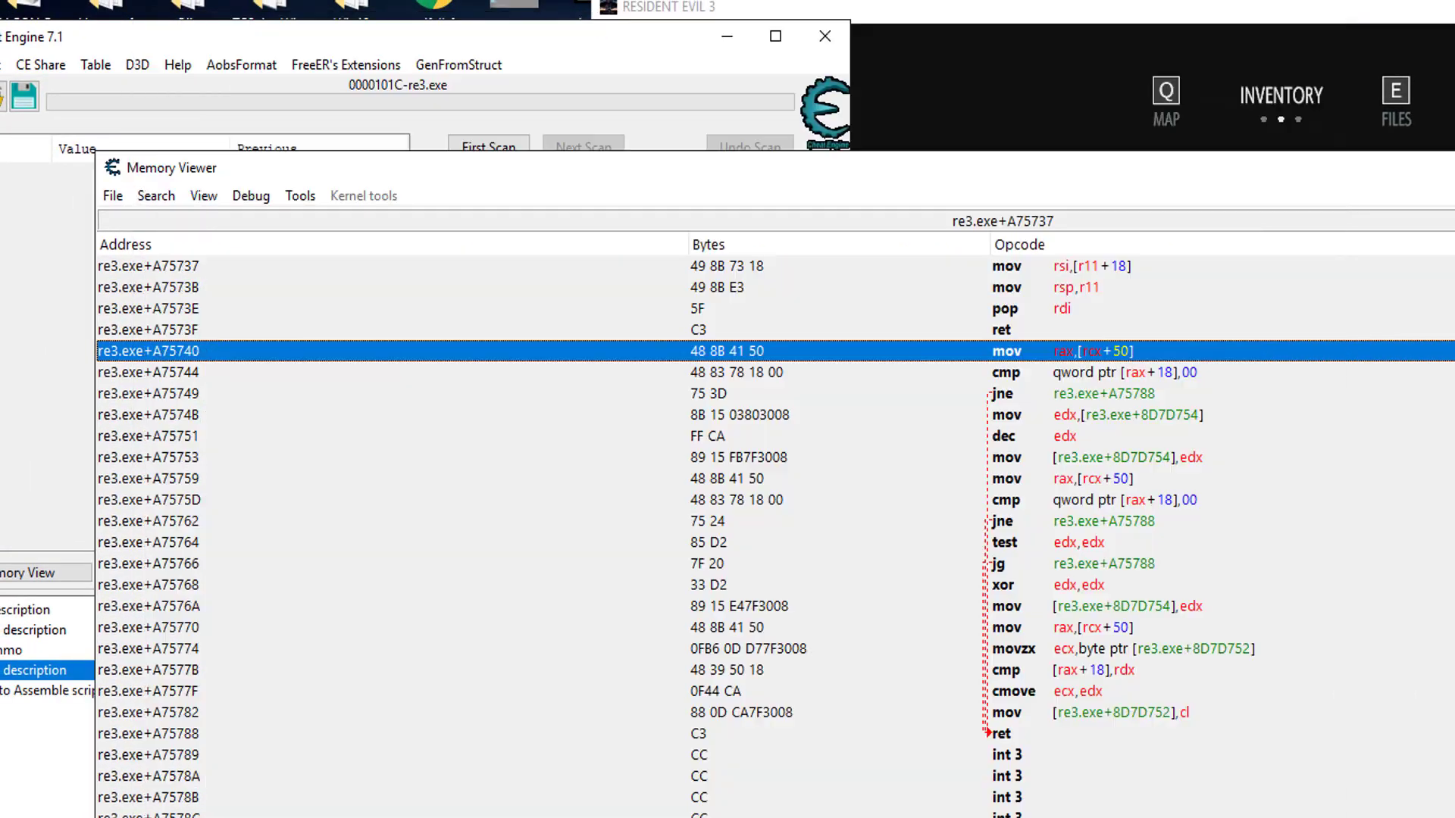
{"action": "left_click", "coordinate": [1451, 167]}
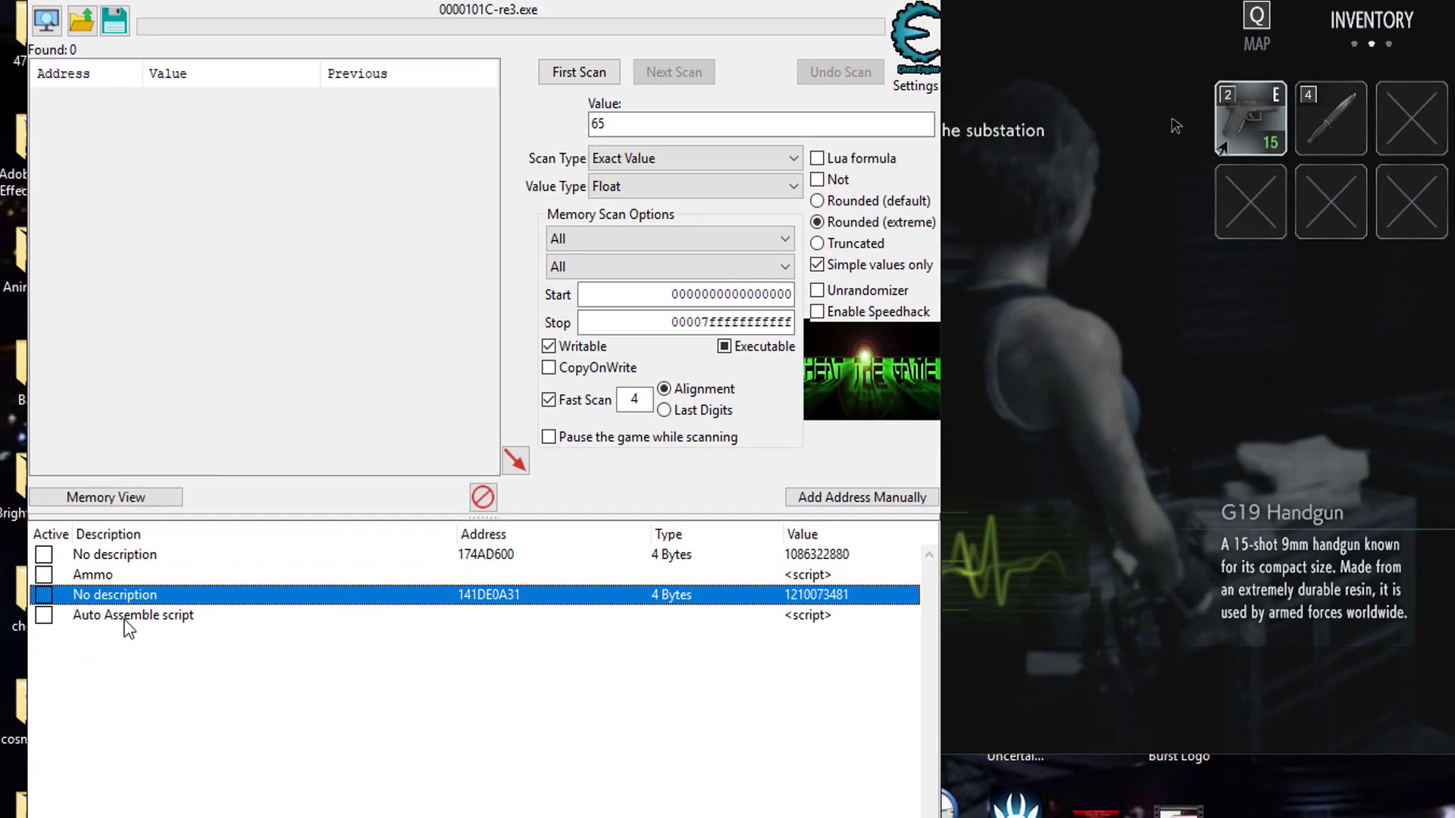
Step: Change the description of the new Auto Assemble script entry to Objecty Handler Bypass
{"action": "double_click", "coordinate": [130, 611]}
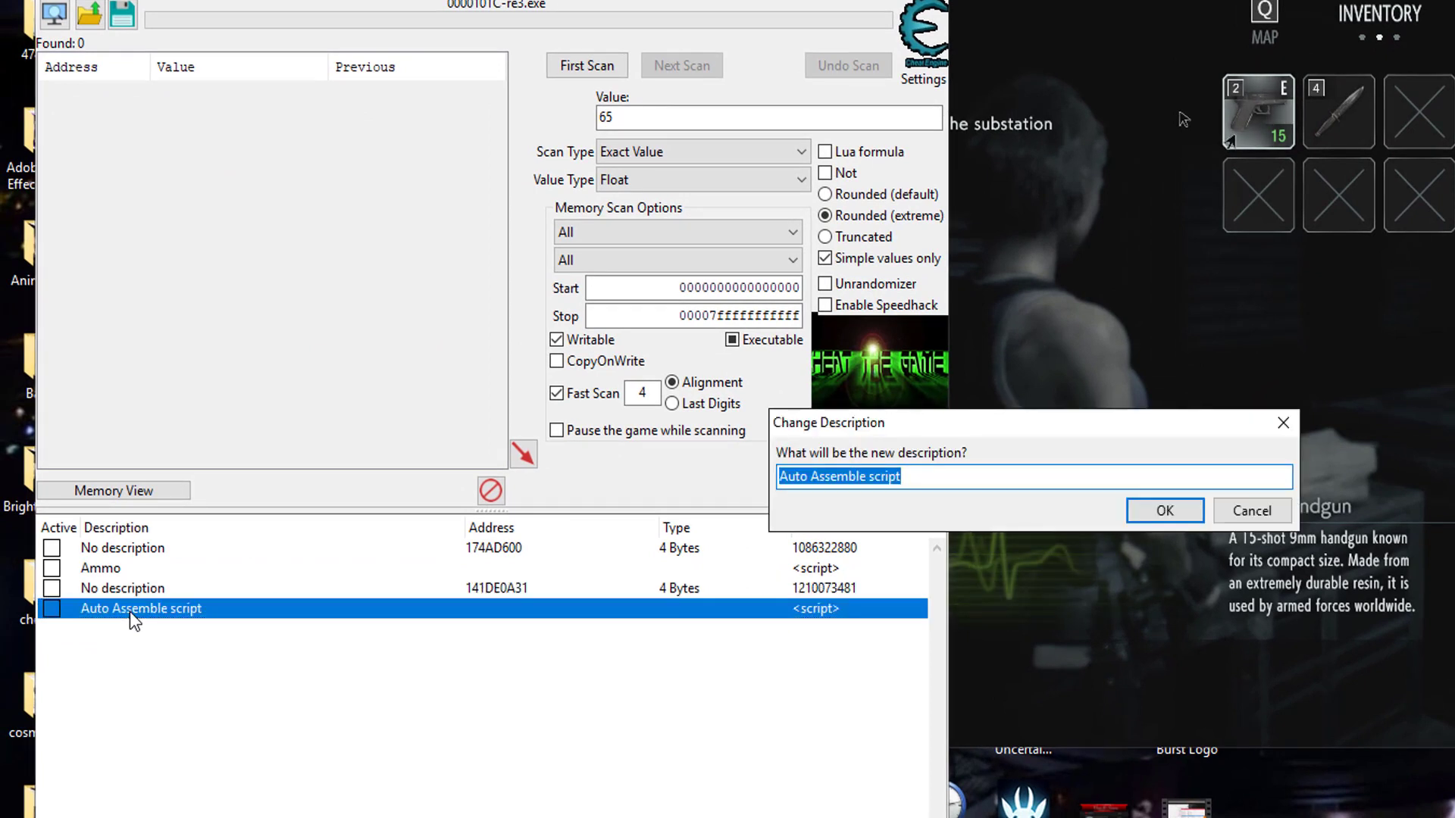
{"action": "type", "text": "O"}
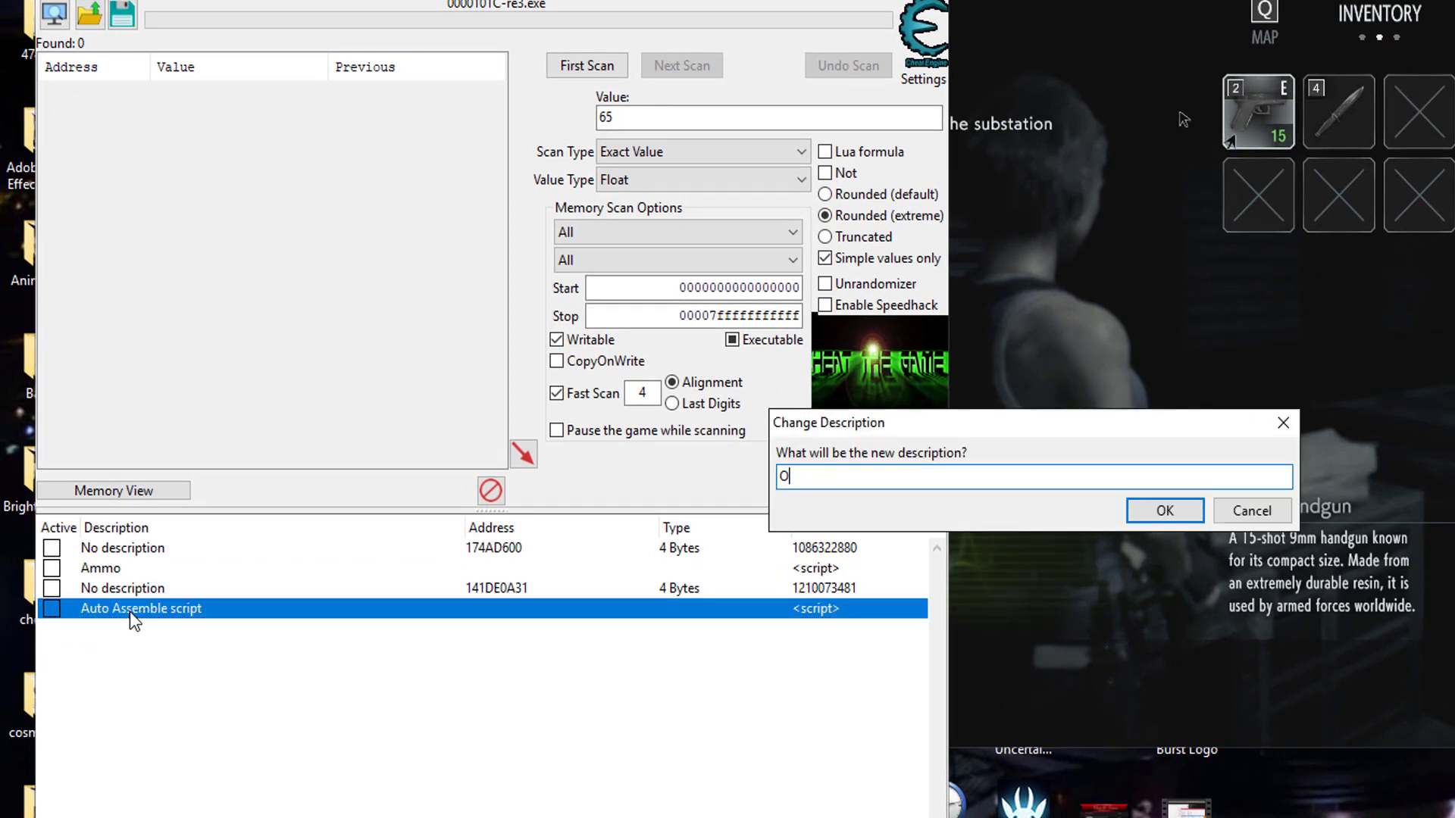
{"action": "type", "text": "bjec"}
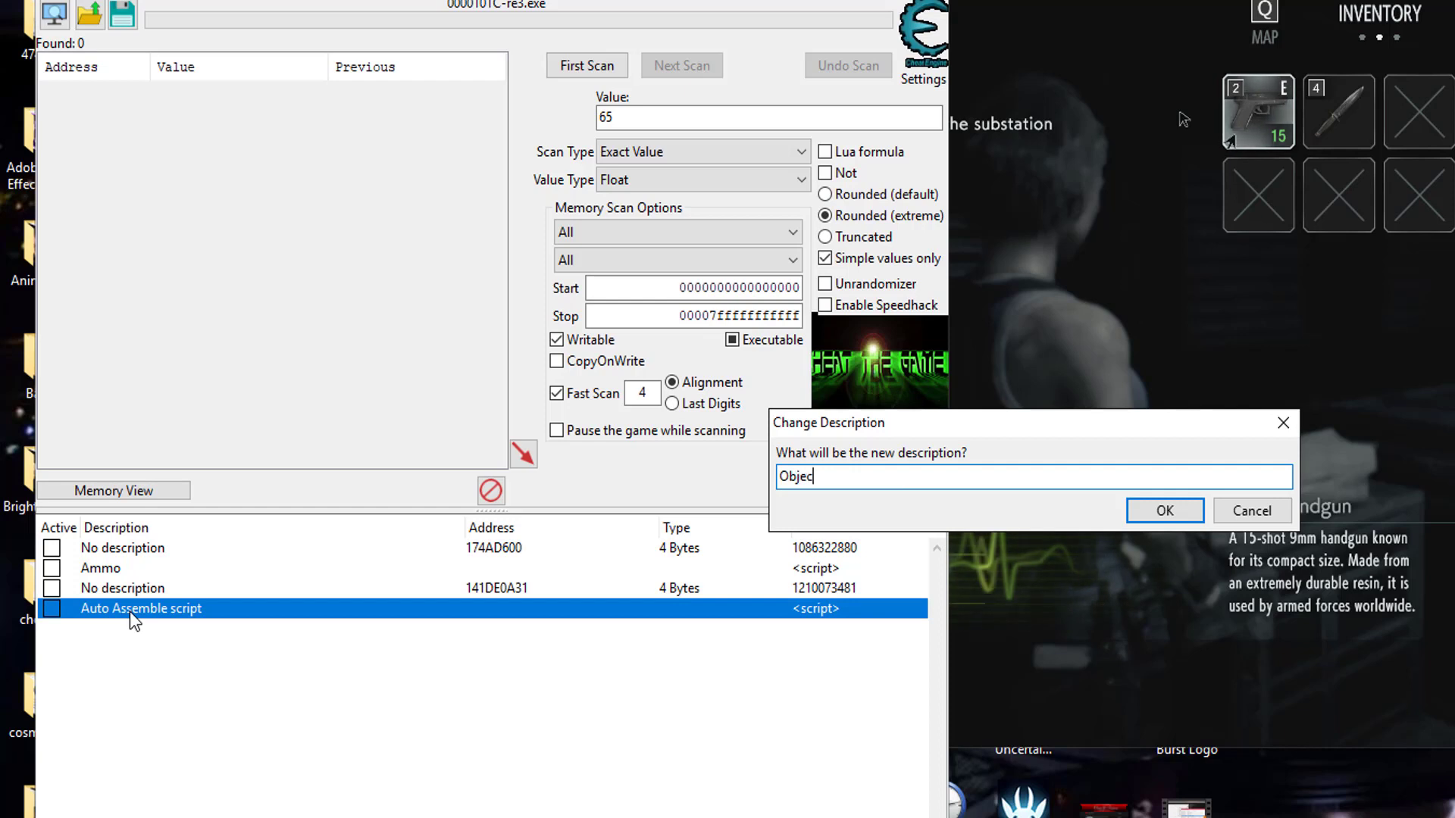
{"action": "type", "text": "ty handler"}
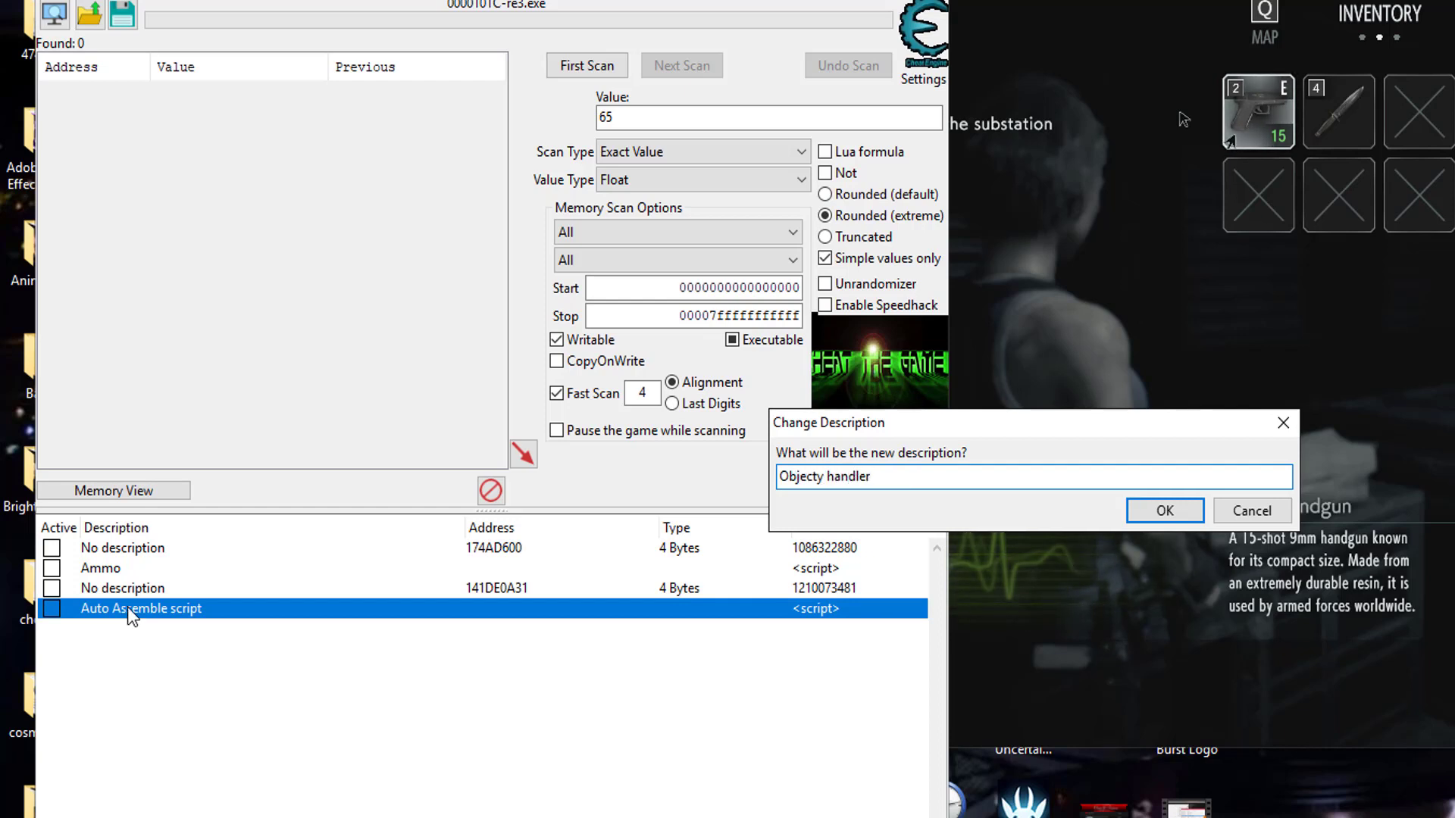
{"action": "left_click", "coordinate": [828, 476]}
{"action": "key", "text": "Delete"}
{"action": "type", "text": "H"}
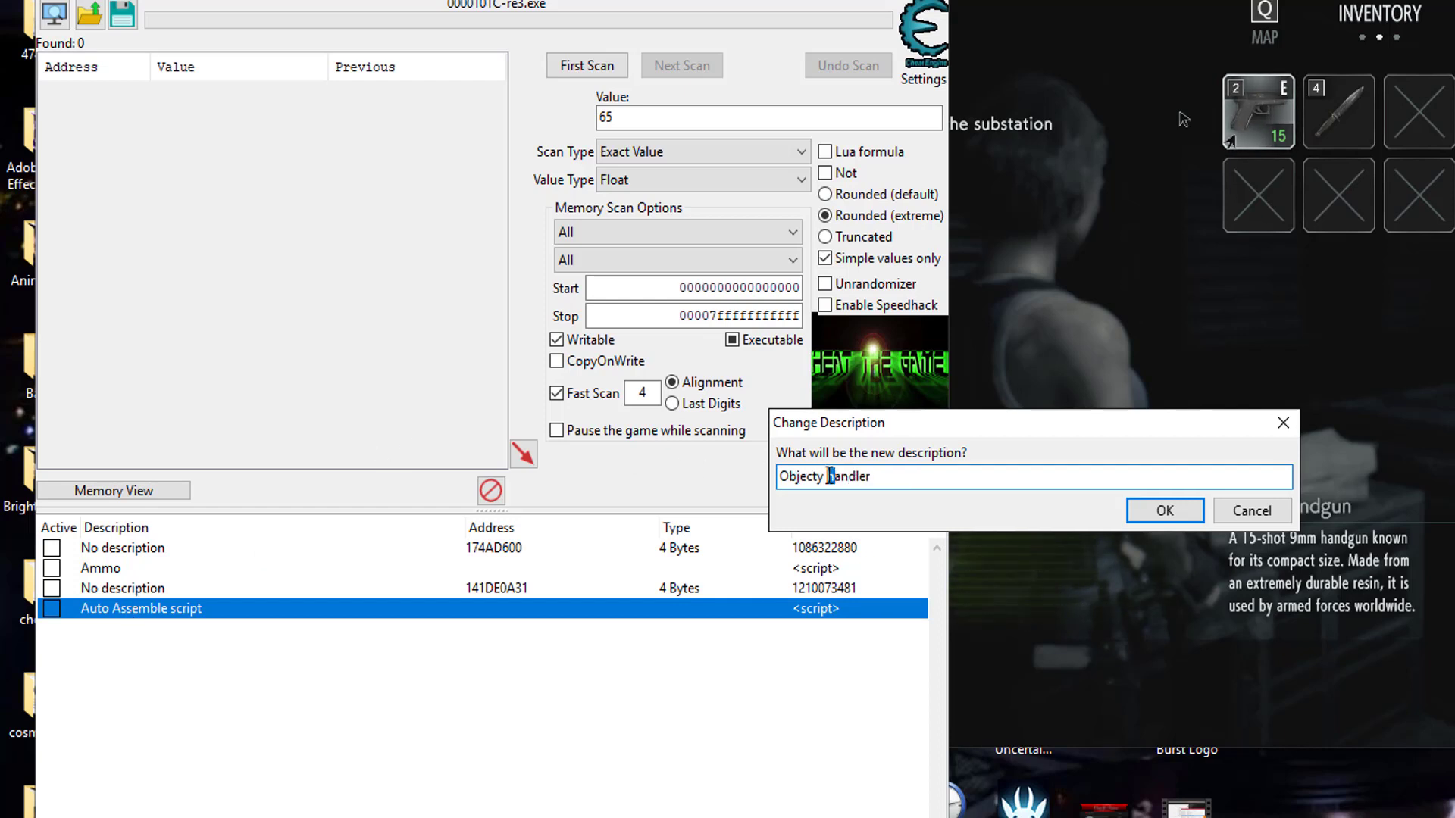
{"action": "left_click", "coordinate": [933, 476]}
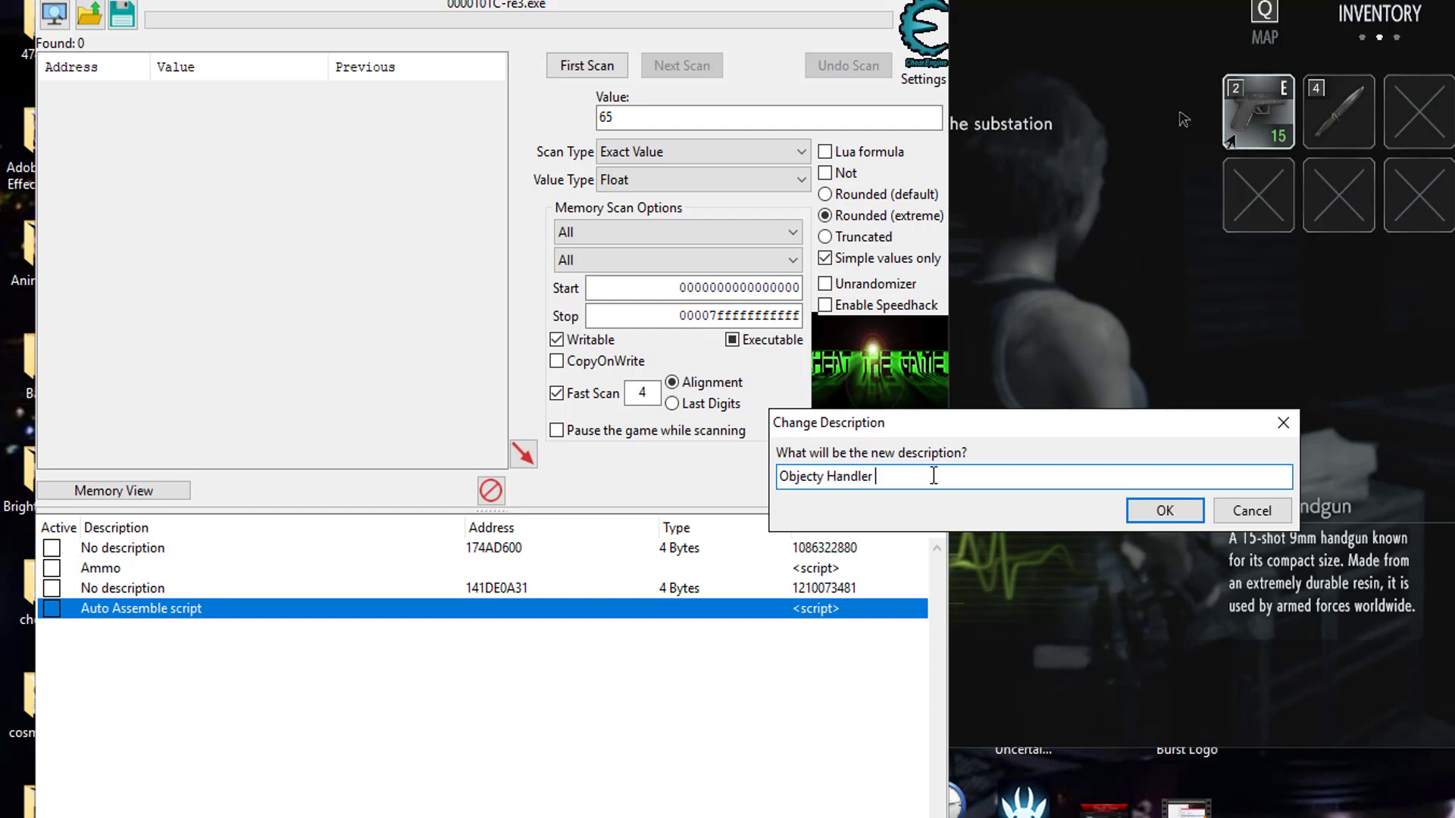
{"action": "type", "text": "Bypass"}
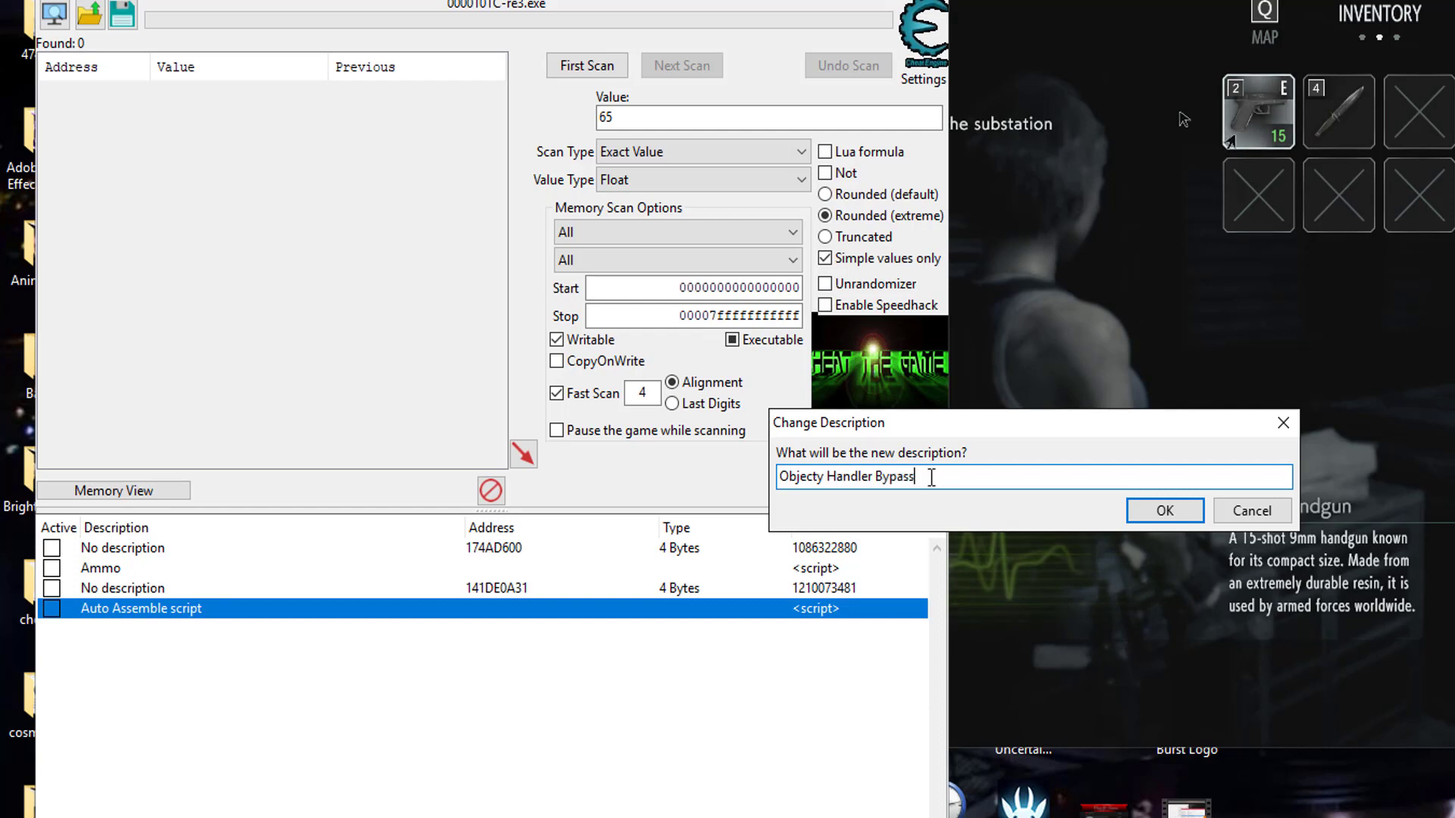
{"action": "left_click", "coordinate": [1166, 510]}
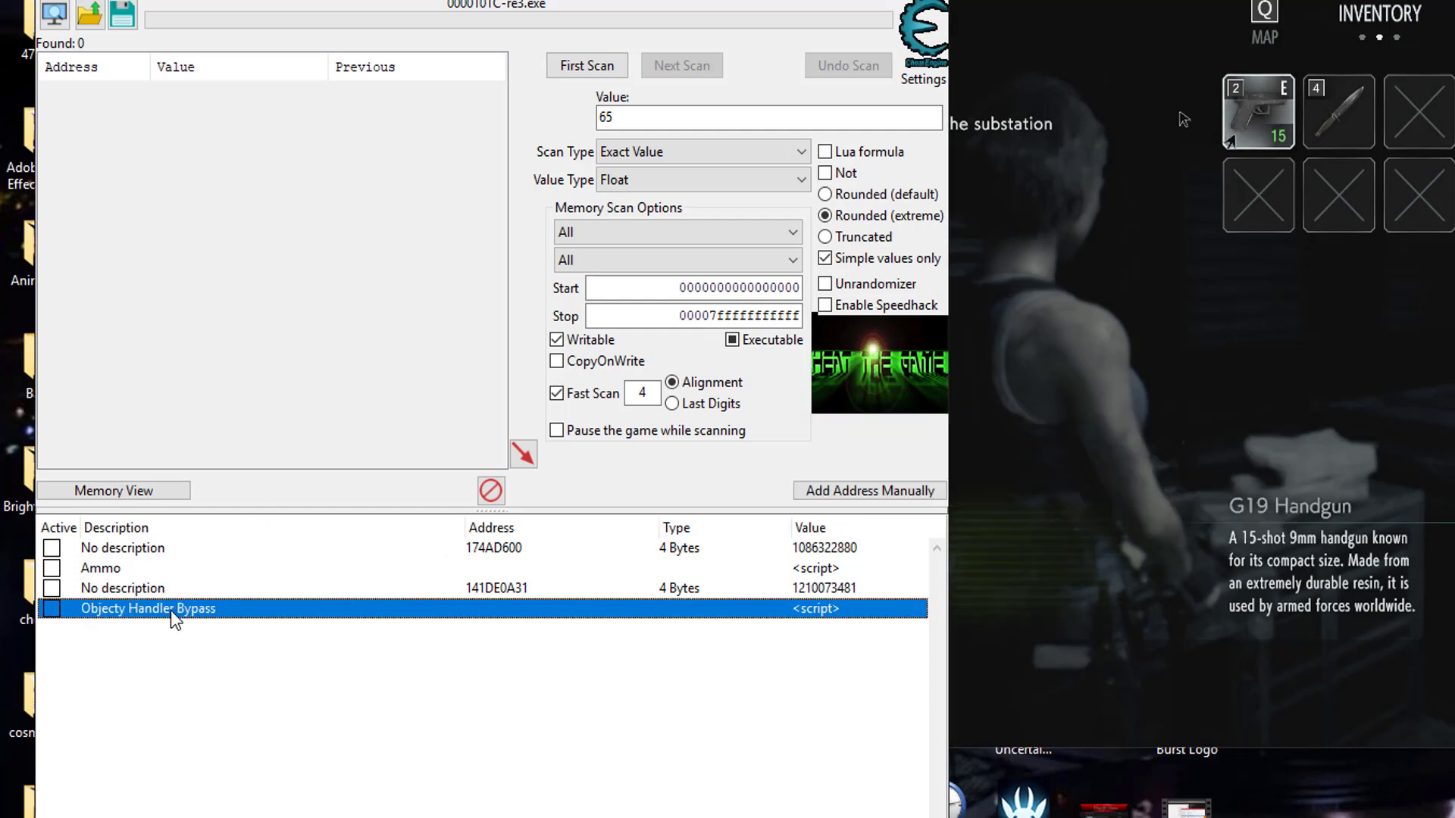
Step: Move the Objecty Handler Bypass entry to the start of the cheat table, activate it and return to the game
{"action": "left_click_drag", "start_coordinate": [181, 543], "coordinate": [180, 543]}
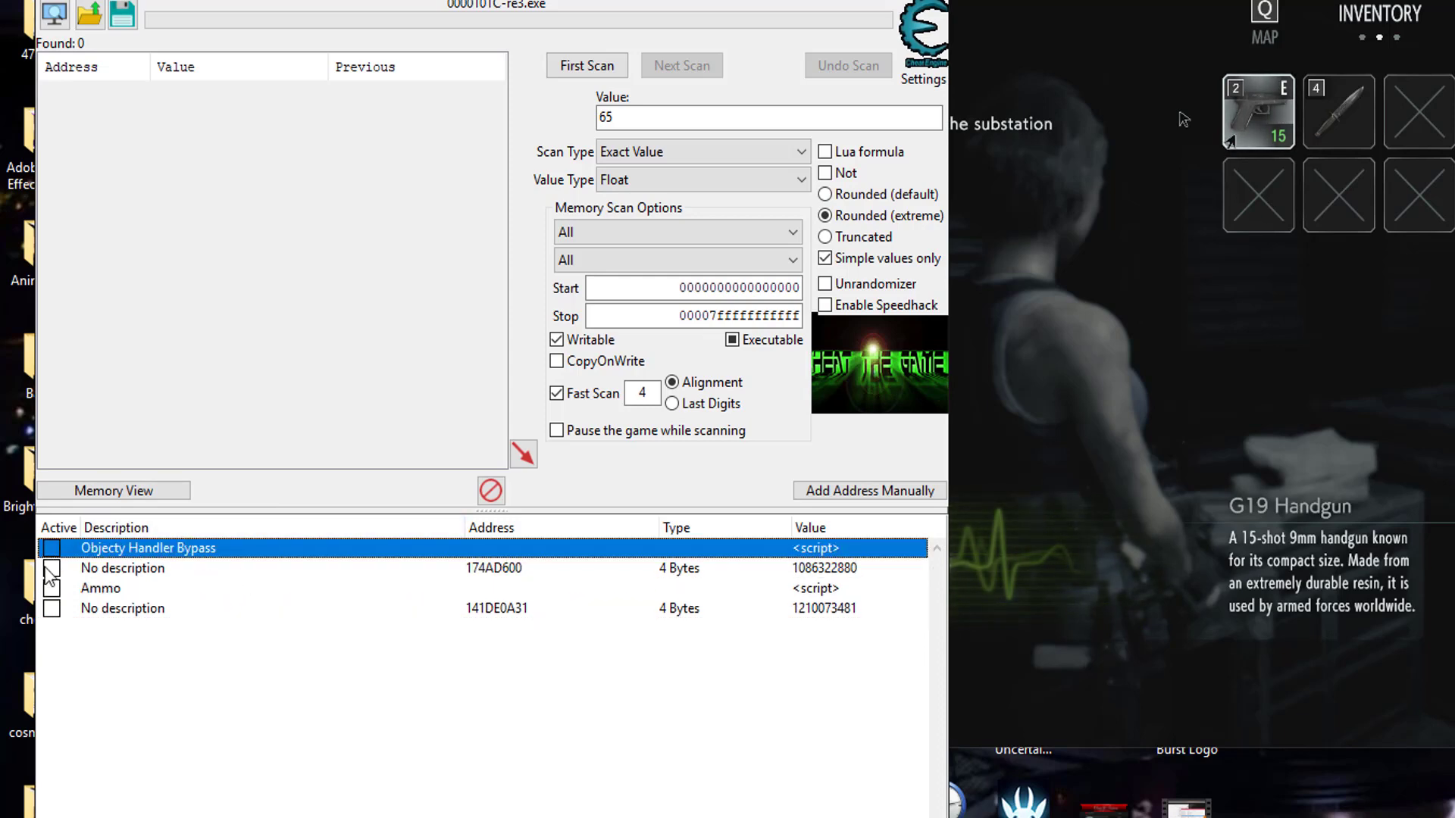
{"action": "left_click", "coordinate": [50, 548]}
{"action": "left_click", "coordinate": [1184, 119]}
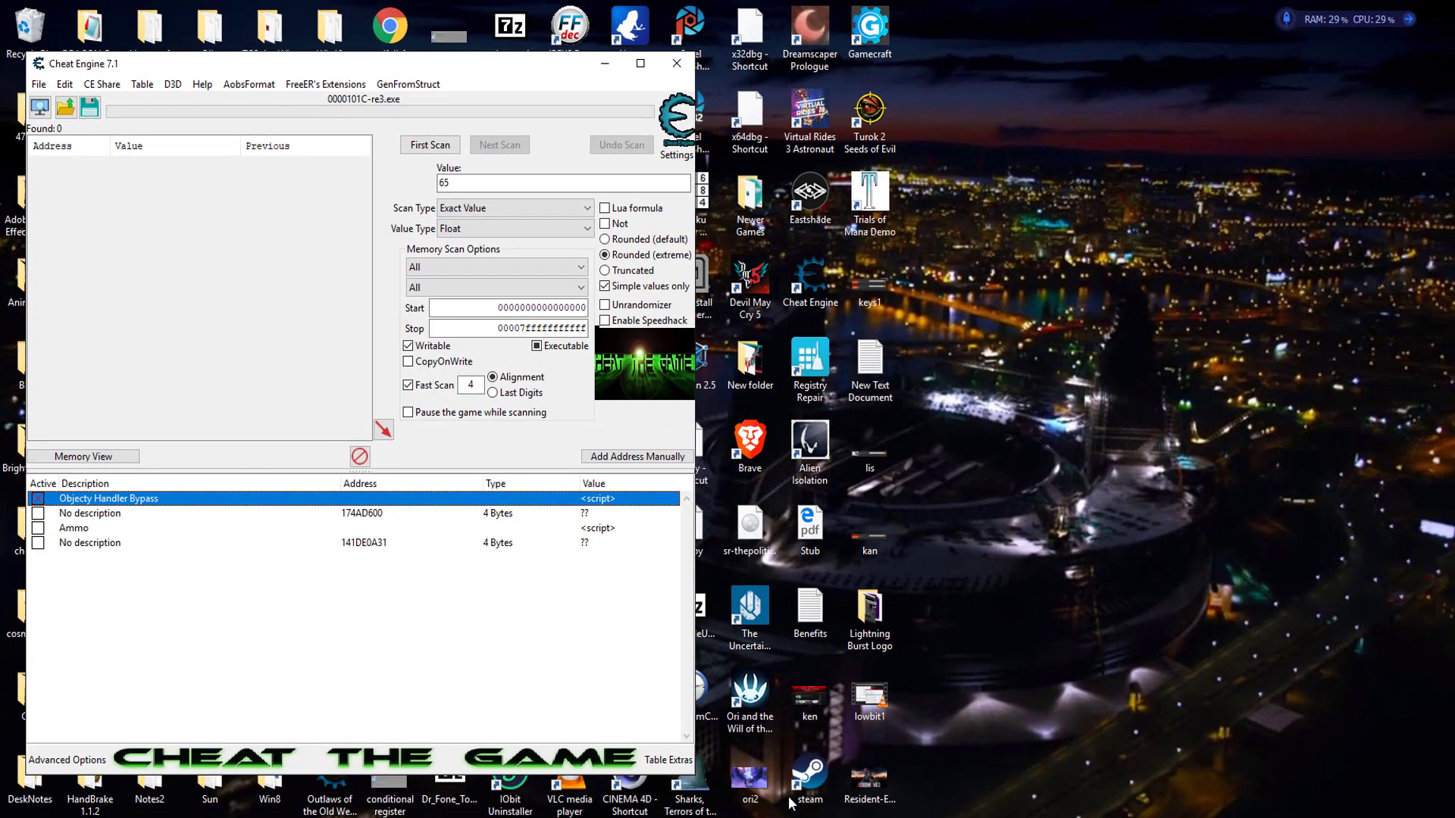
Step: Switch to Steam, launch RESIDENT EVIL 3 from the library and minimize the Steam window
{"action": "mouse_move", "coordinate": [561, 817]}
{"action": "left_click", "coordinate": [561, 773]}
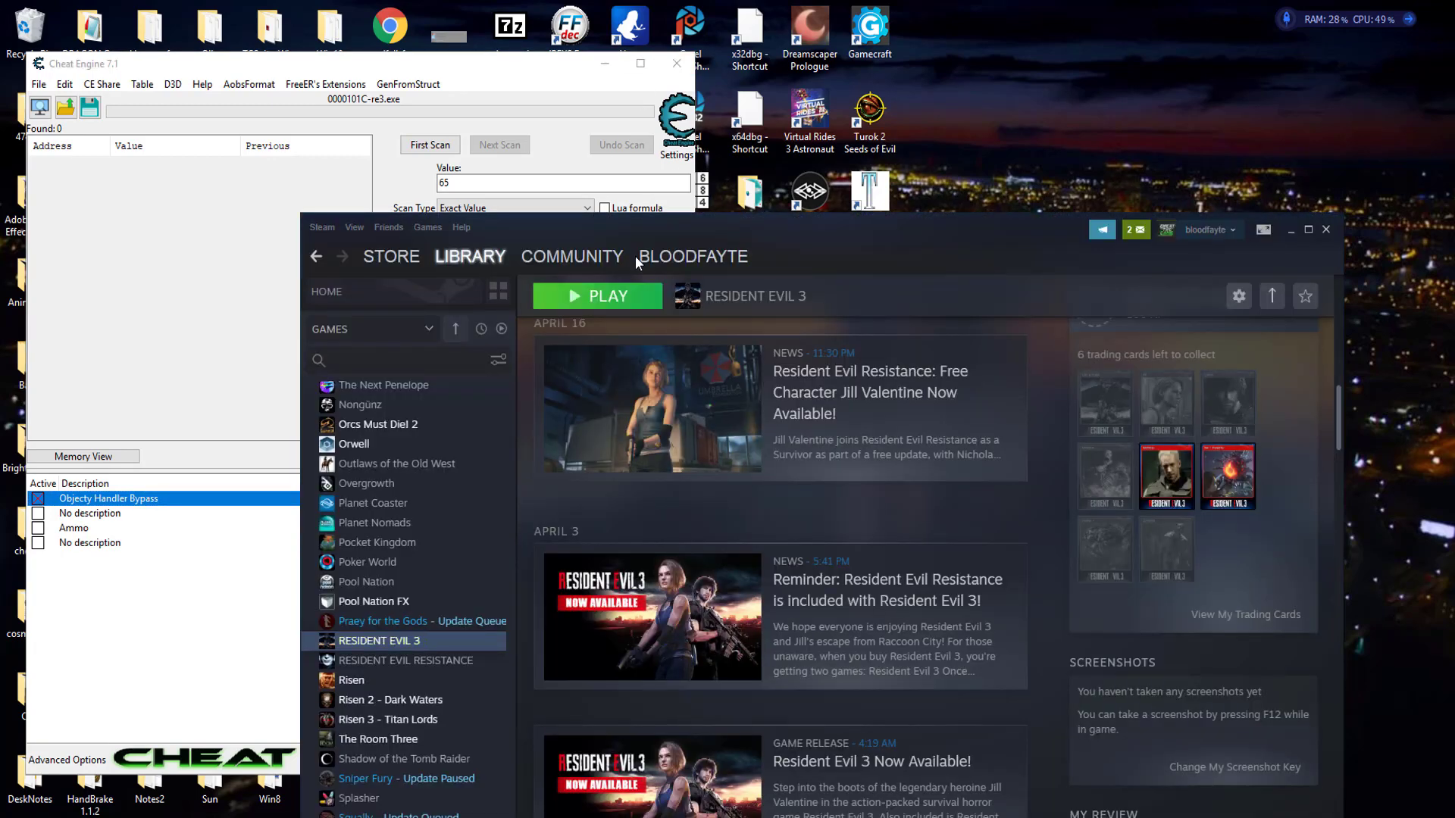
{"action": "left_click", "coordinate": [598, 296]}
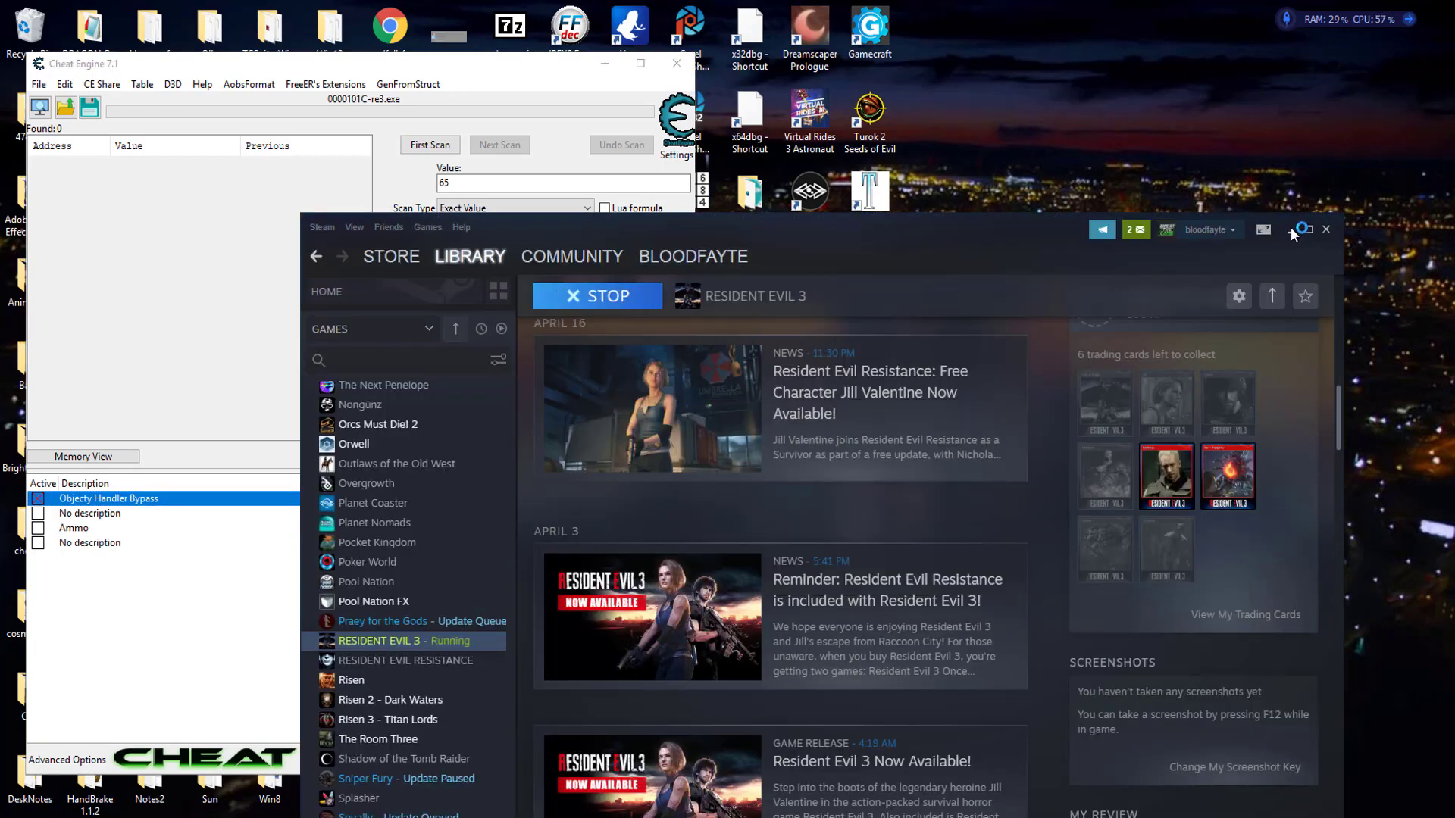
{"action": "left_click", "coordinate": [1292, 229]}
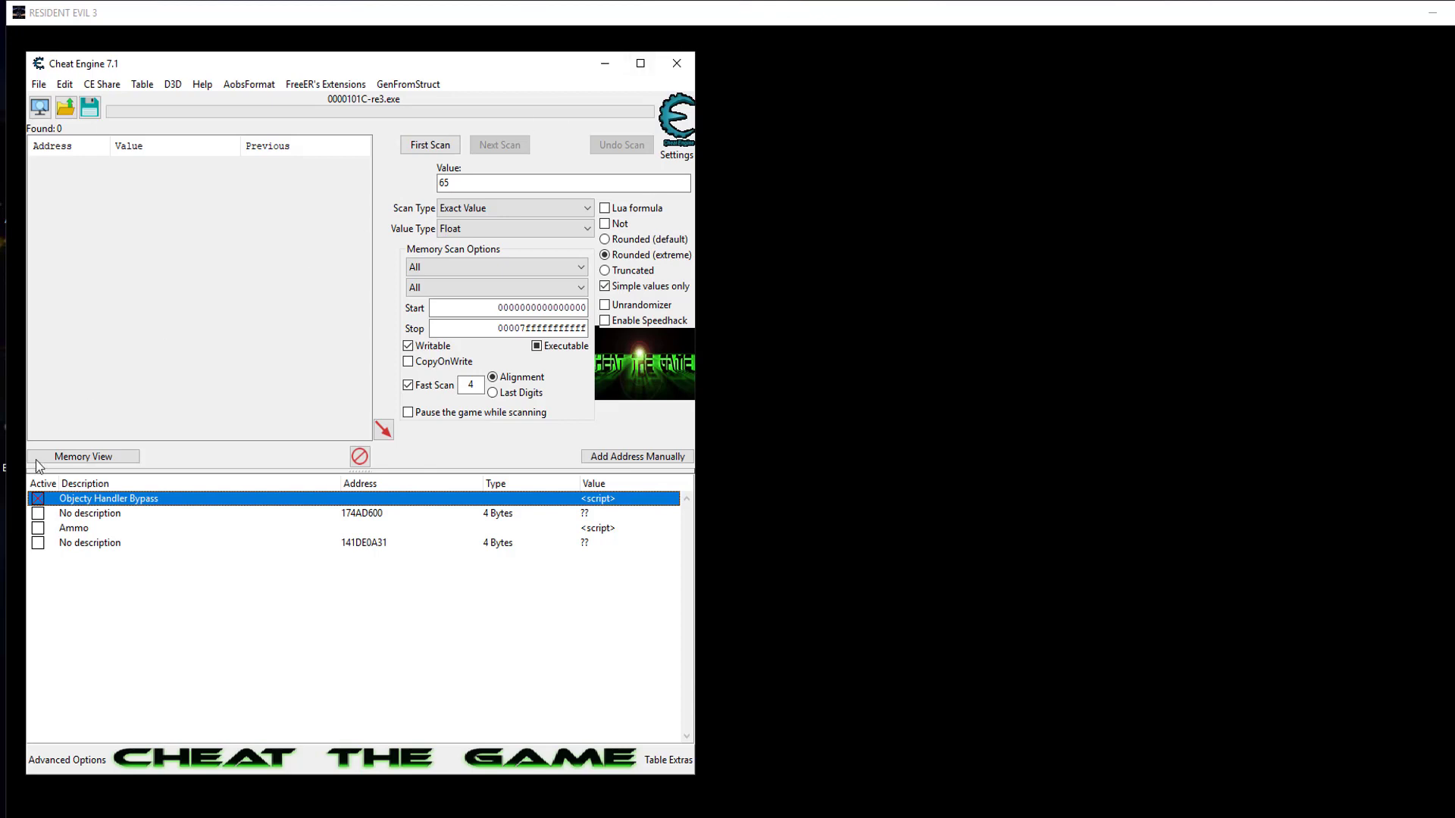
Step: Correct the first script's description to Object Handler Bypass and activate it together with the Ammo script
{"action": "double_click", "coordinate": [87, 500]}
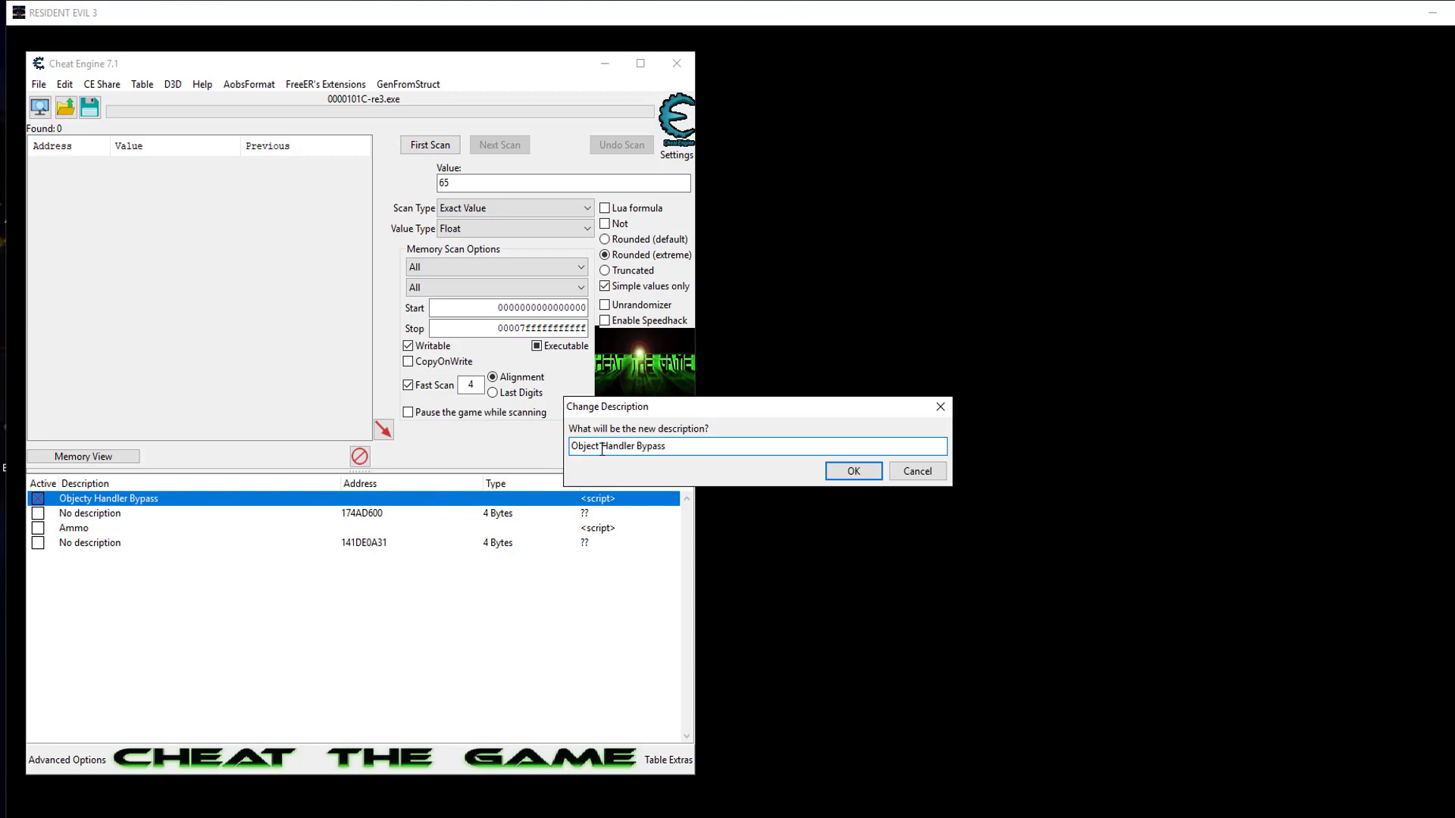
{"action": "left_click", "coordinate": [862, 476]}
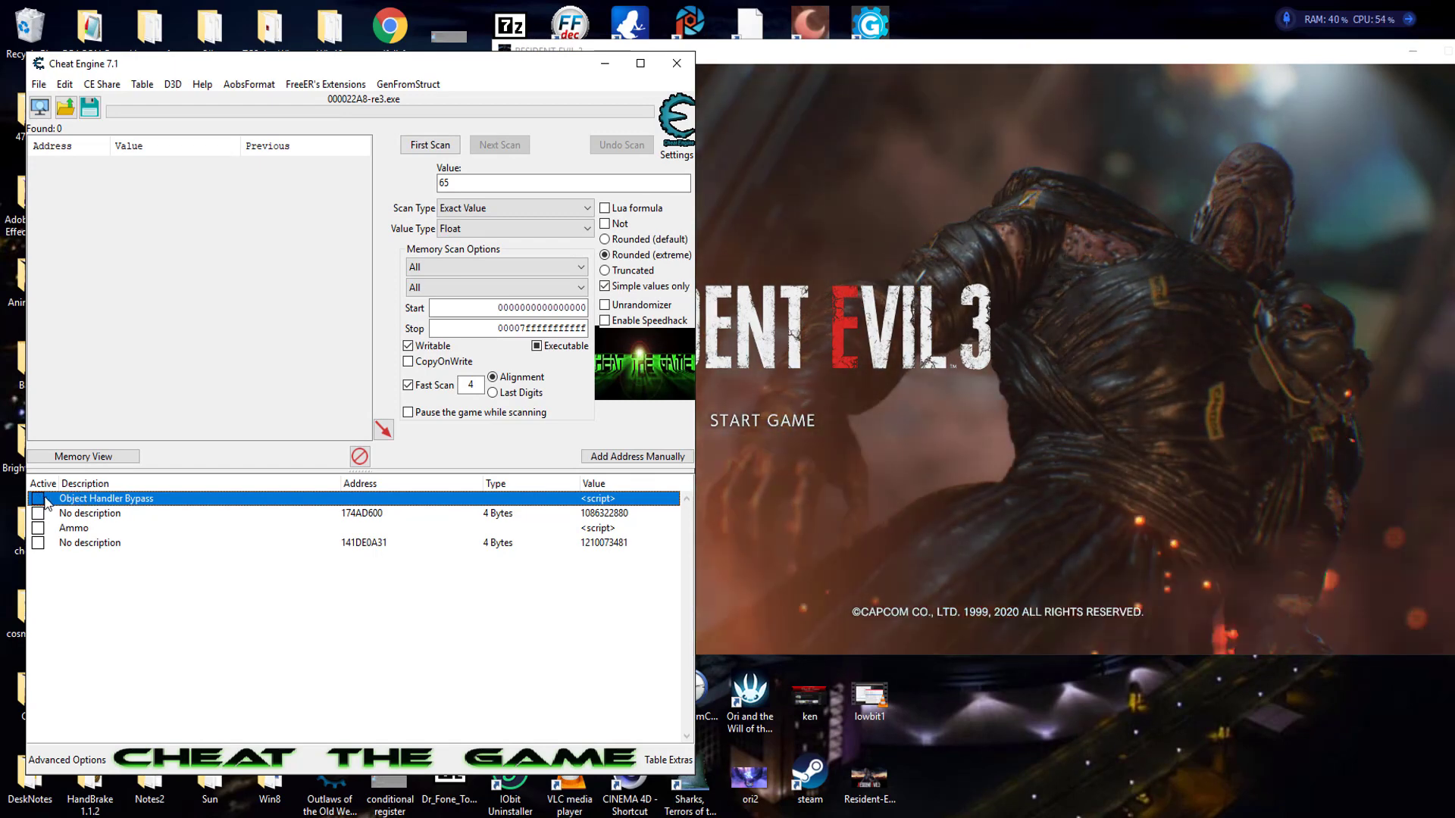
{"action": "left_click", "coordinate": [37, 528]}
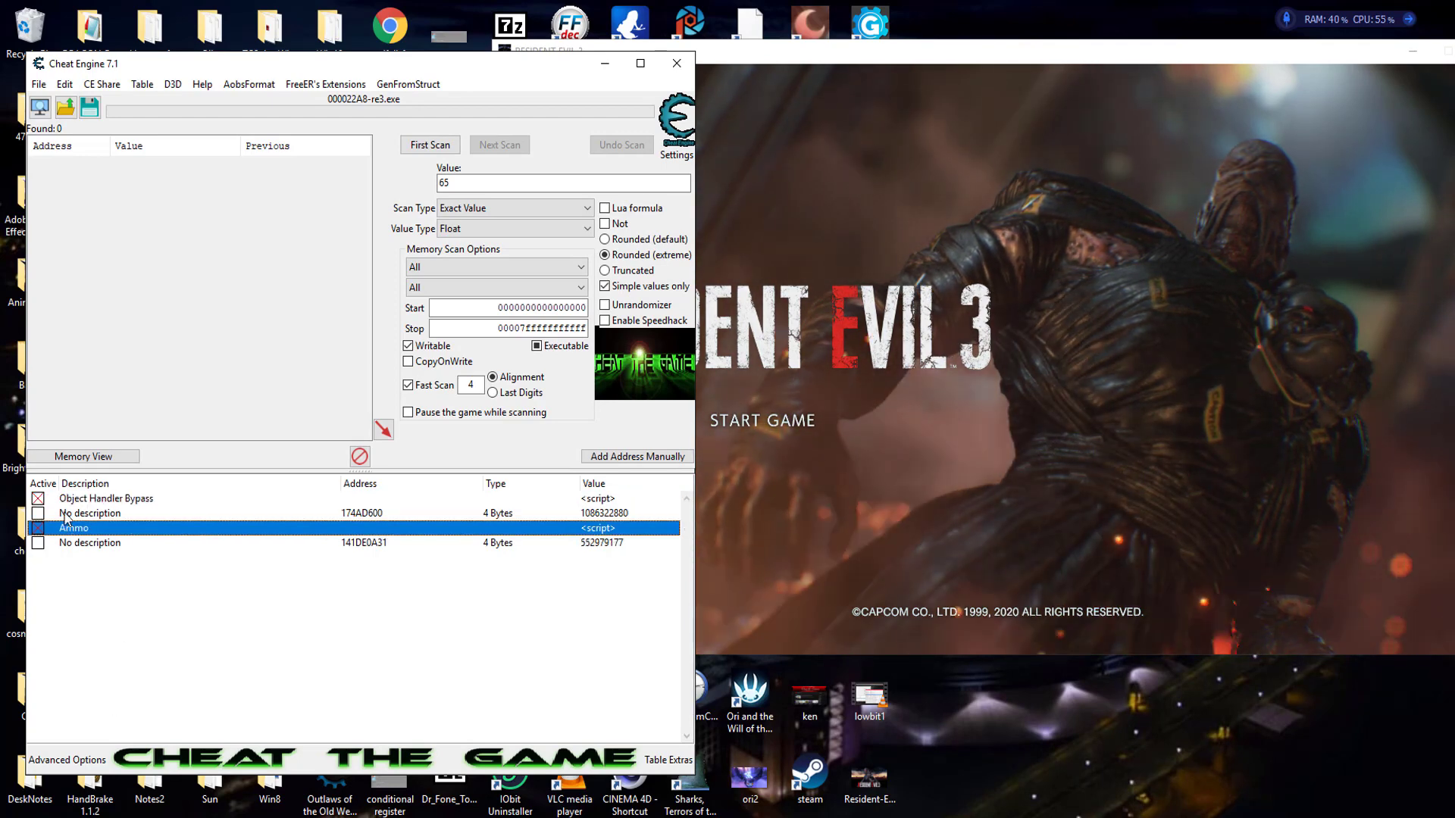
Step: Switch to Resident Evil 3, start the game and load the Downtown / Subway Ticket Gate save from the Story menu
{"action": "left_click", "coordinate": [952, 201]}
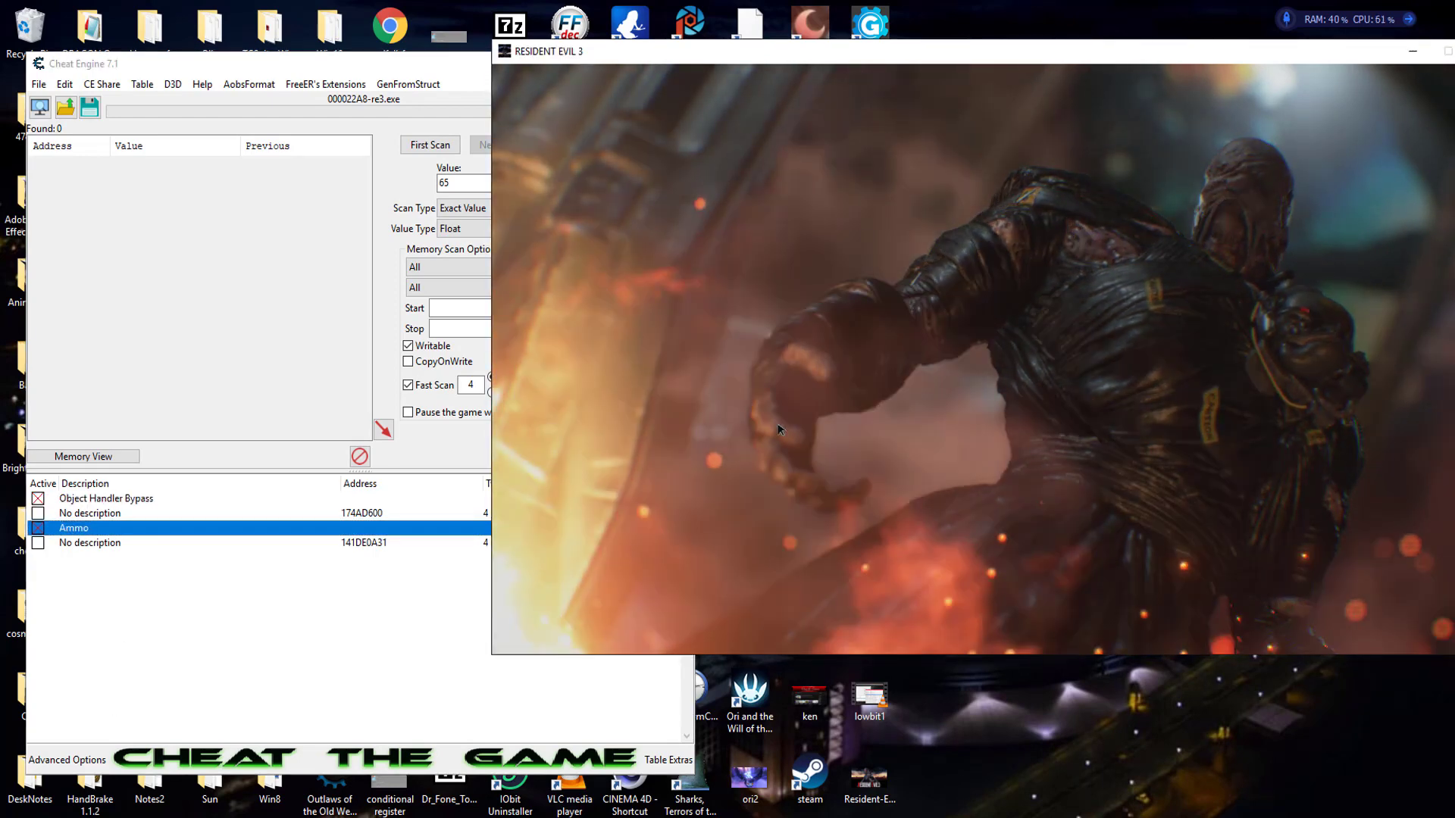
{"action": "left_click", "coordinate": [779, 424]}
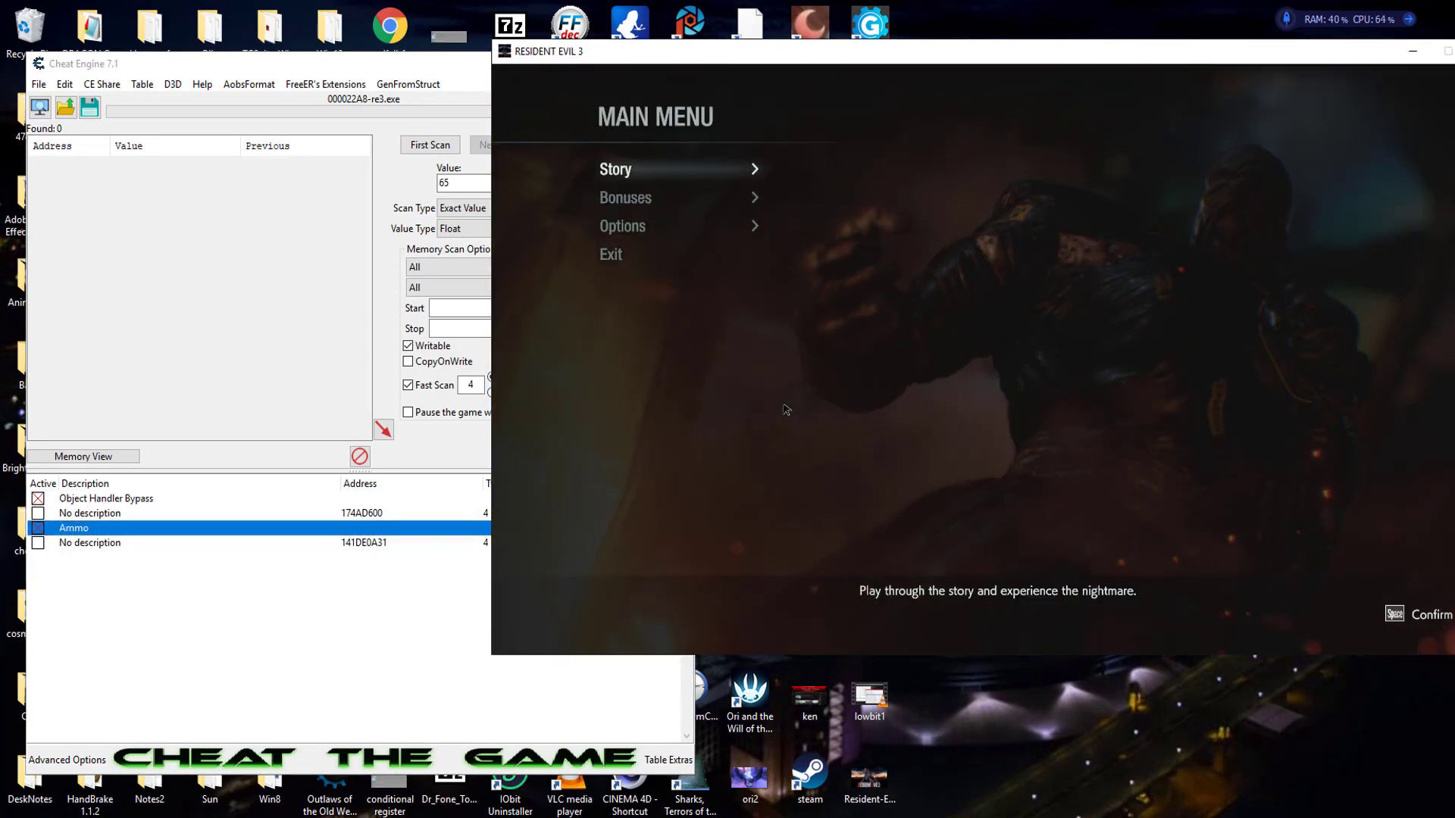
{"action": "left_click", "coordinate": [637, 171]}
{"action": "left_click", "coordinate": [633, 198]}
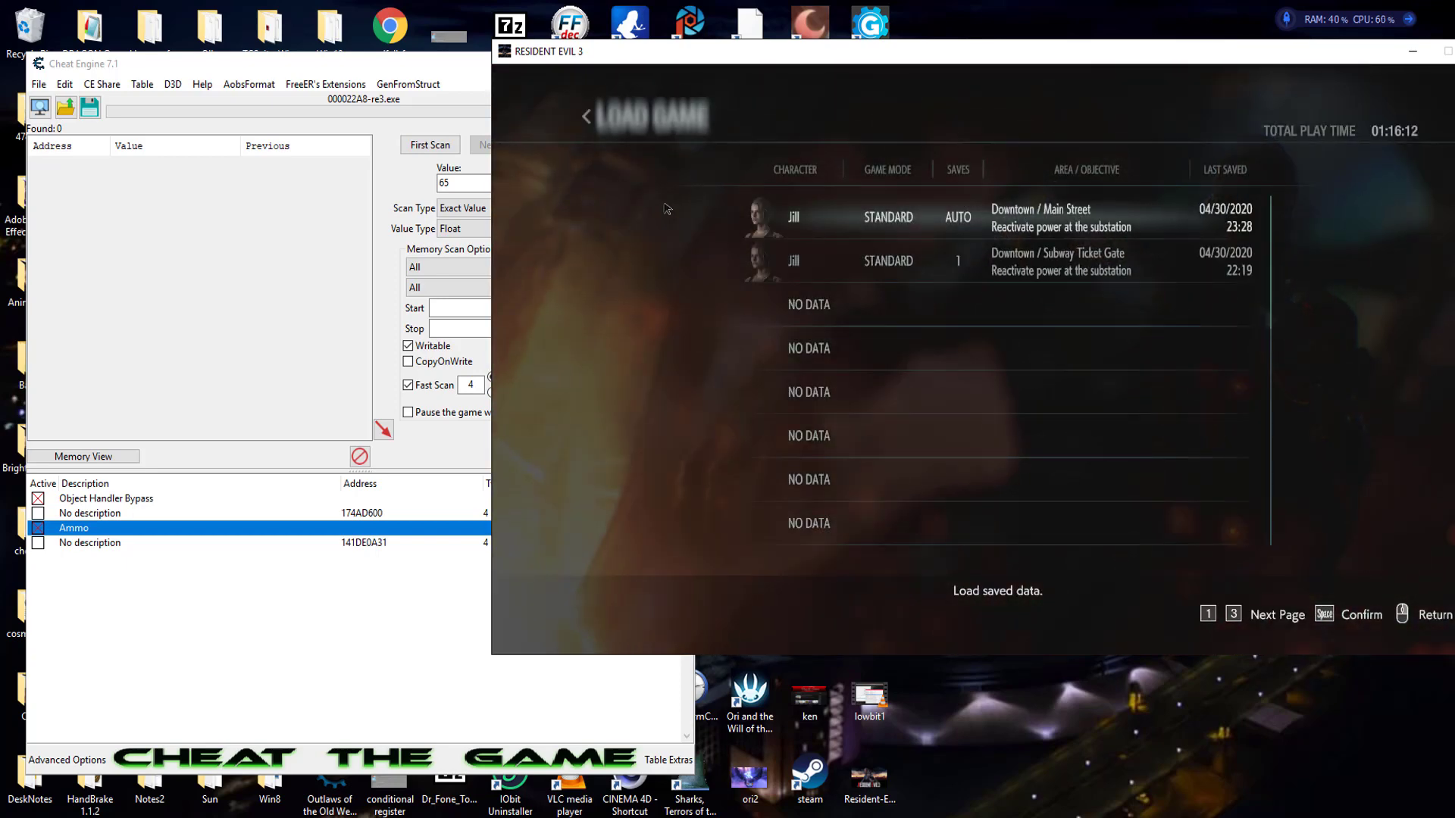
{"action": "left_click", "coordinate": [1029, 269]}
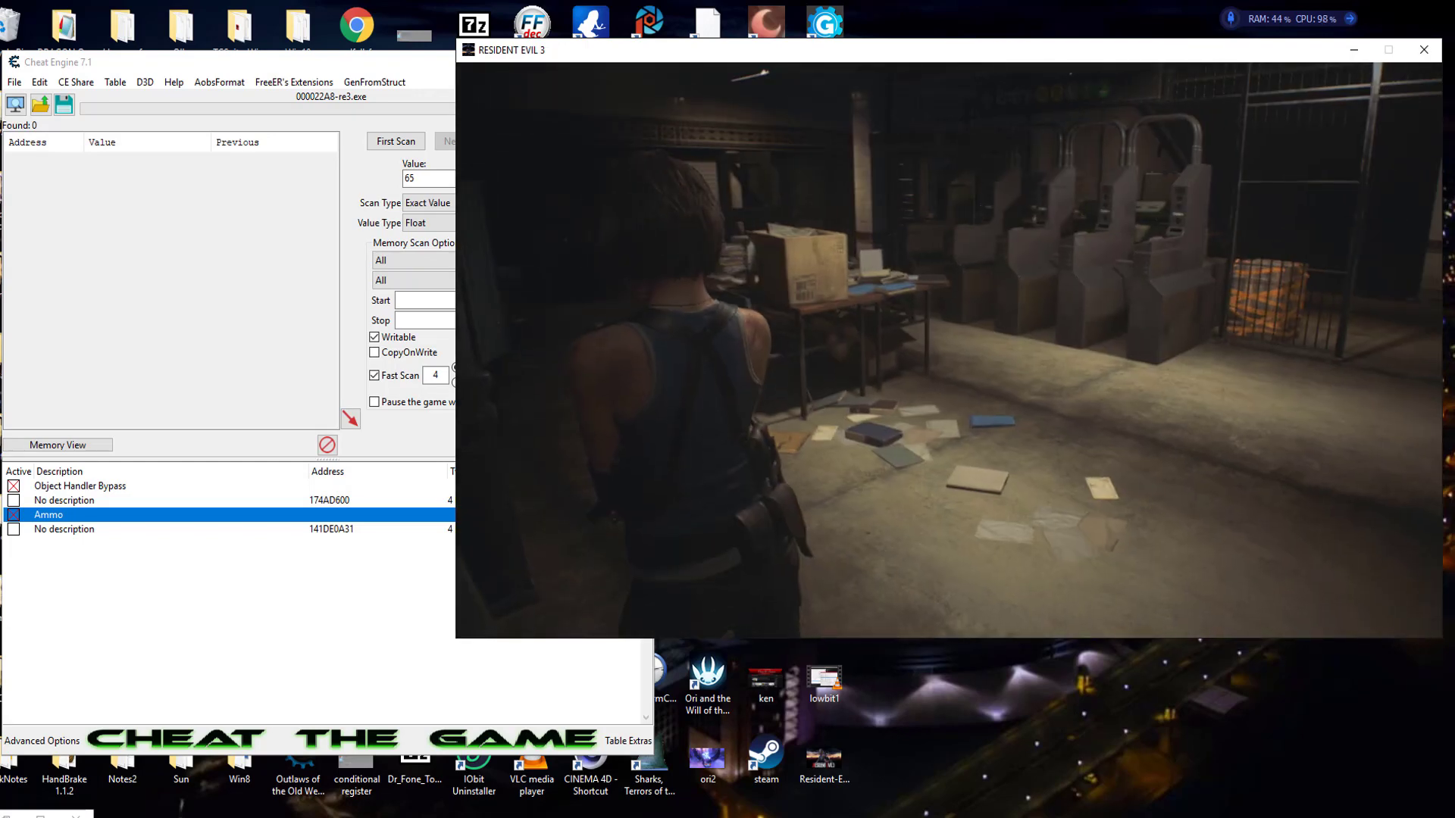
Step: Walk Jill through the ticket hall, fire the handgun and check its ammo in the inventory before switching to Cheat Engine
{"action": "key", "text": "w"}
{"action": "key", "text": "w"}
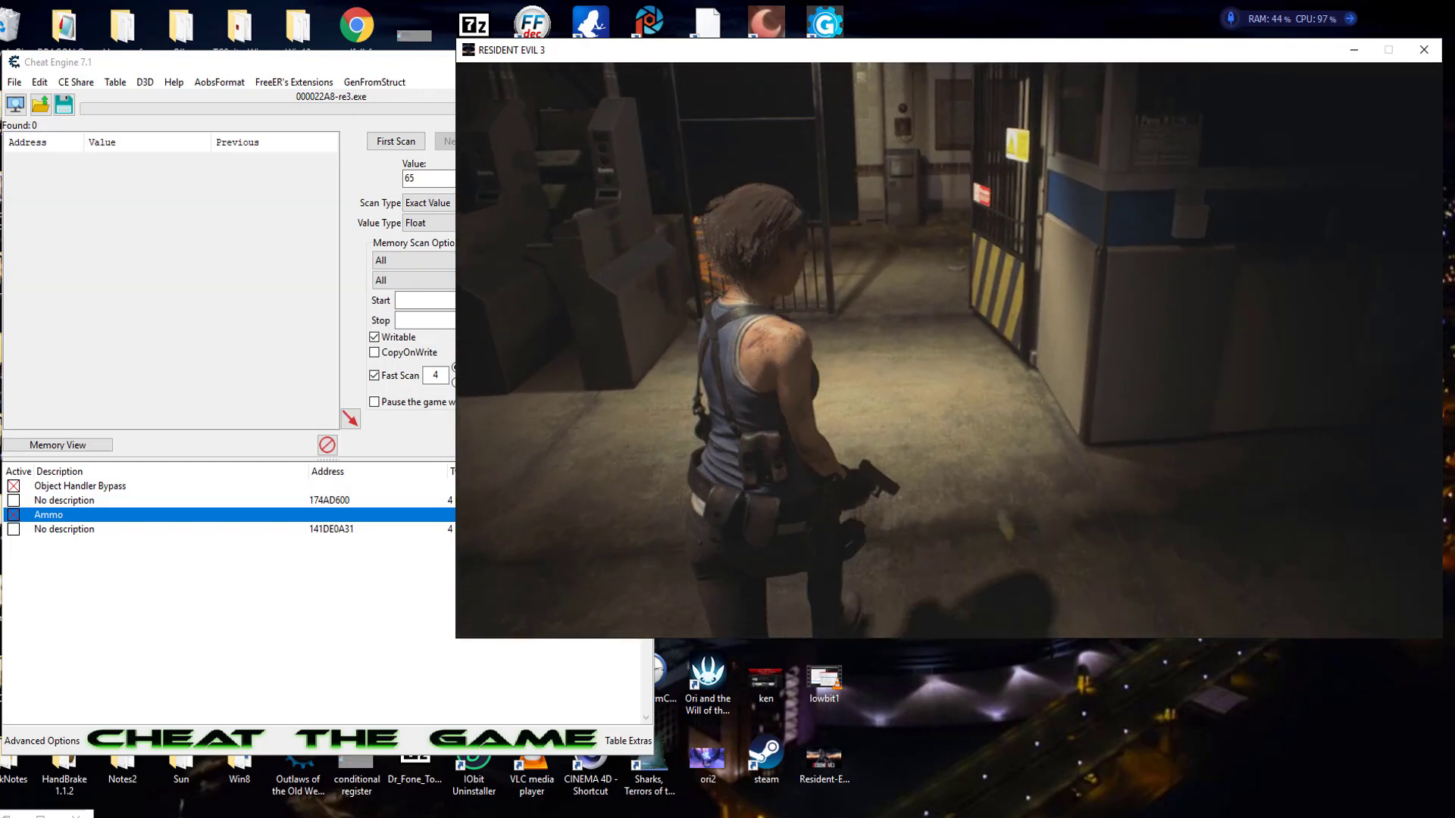
{"action": "right_click", "coordinate": [949, 350]}
{"action": "left_click", "coordinate": [949, 350]}
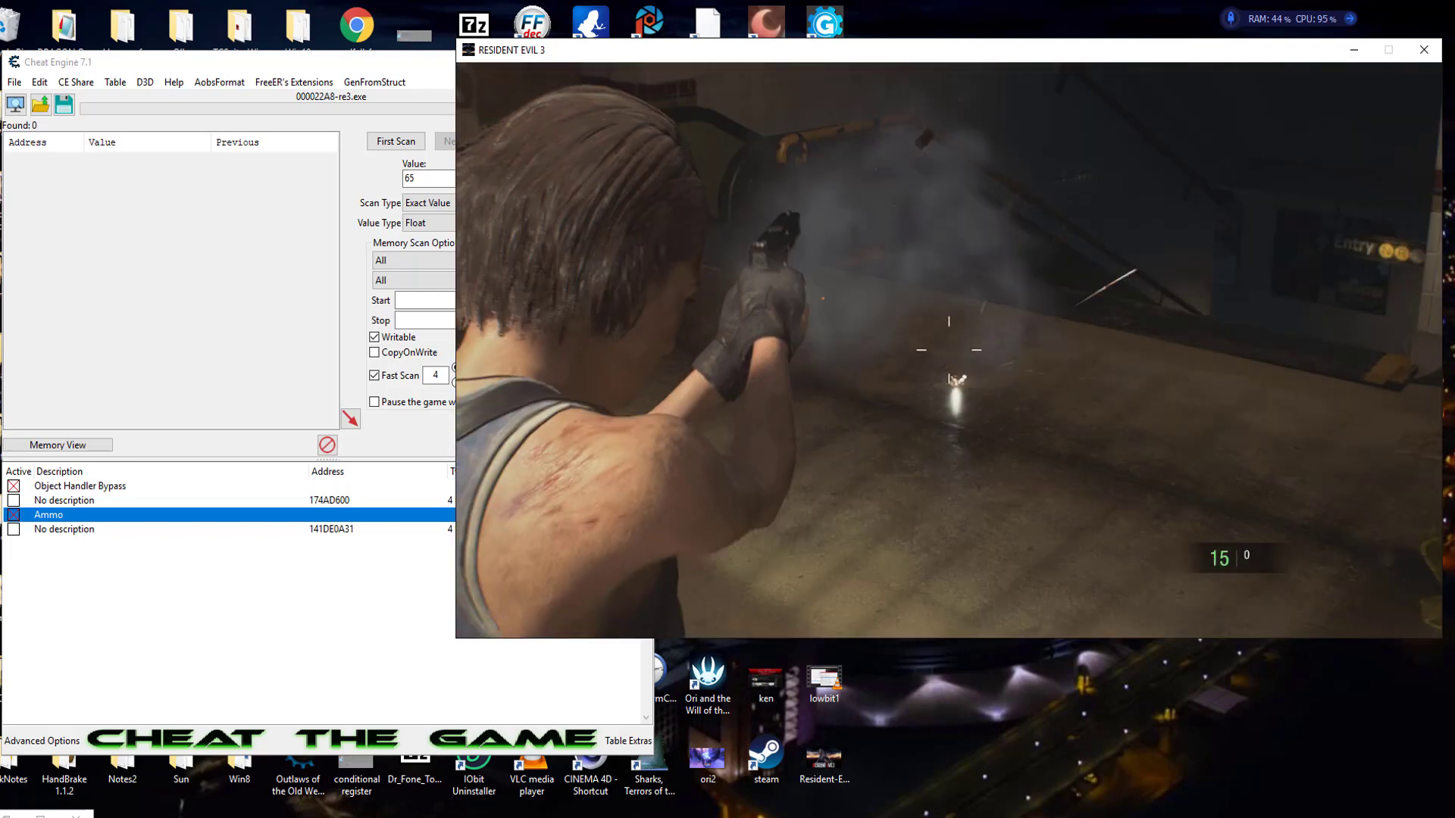
{"action": "left_click", "coordinate": [949, 350]}
{"action": "key", "text": "Tab"}
{"action": "key", "text": "alt+Tab"}
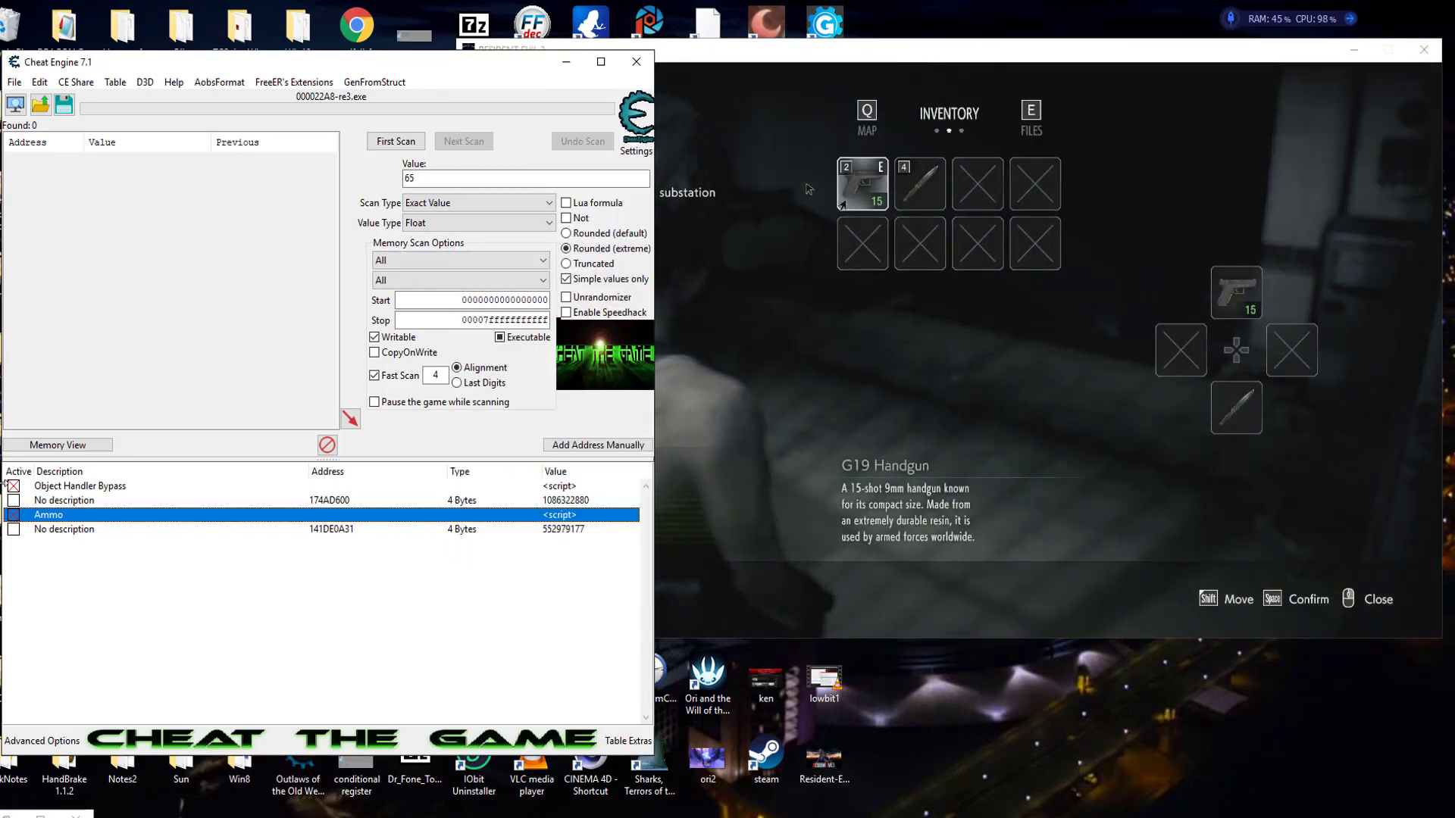
Step: Close the inventory, fire more handgun shots to check the ammo counter, and pause the game to view the cheat table
{"action": "left_click", "coordinate": [985, 379]}
{"action": "right_click", "coordinate": [985, 378]}
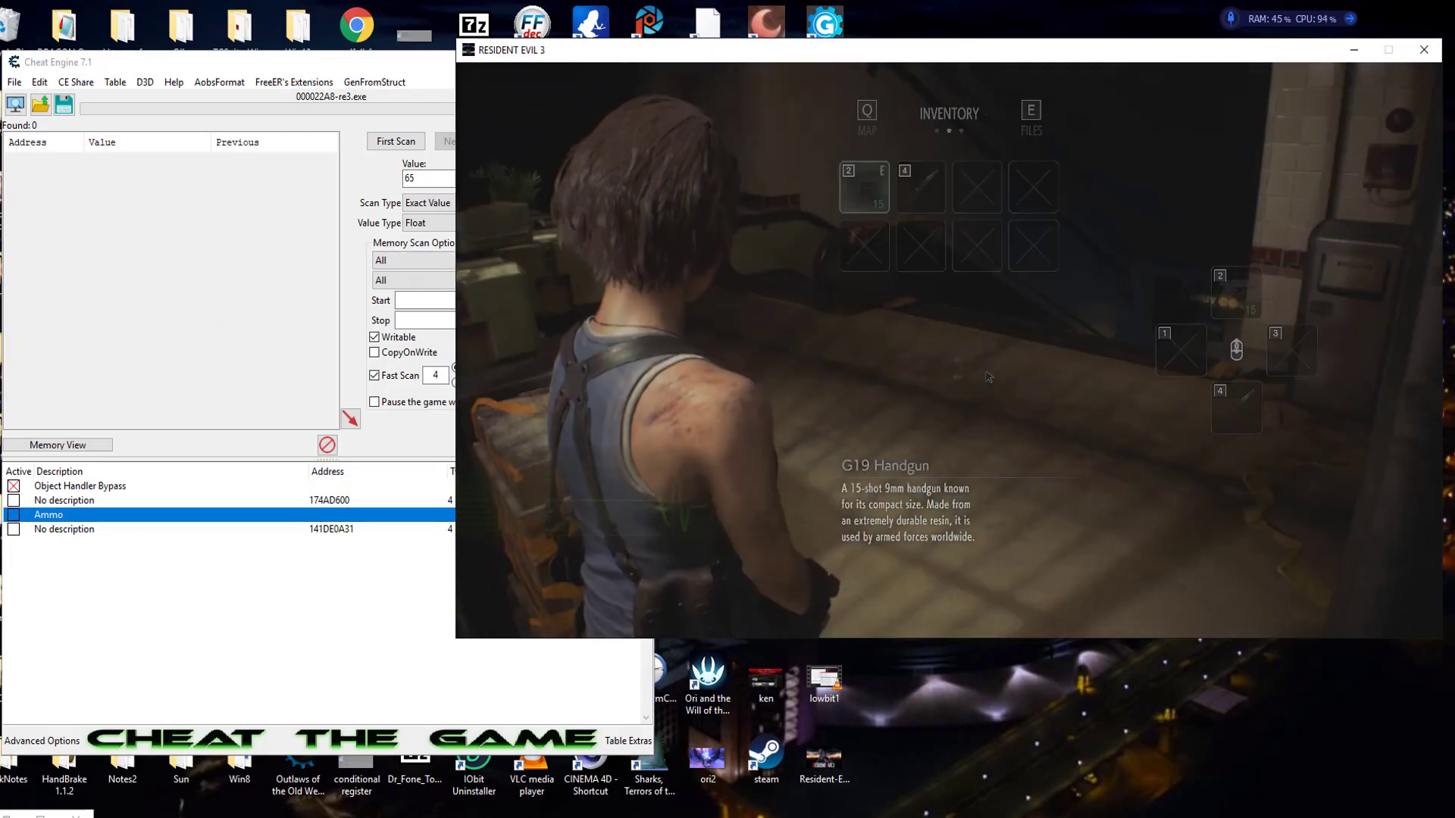
{"action": "right_click", "coordinate": [949, 350]}
{"action": "left_click", "coordinate": [949, 350]}
{"action": "left_click", "coordinate": [949, 350]}
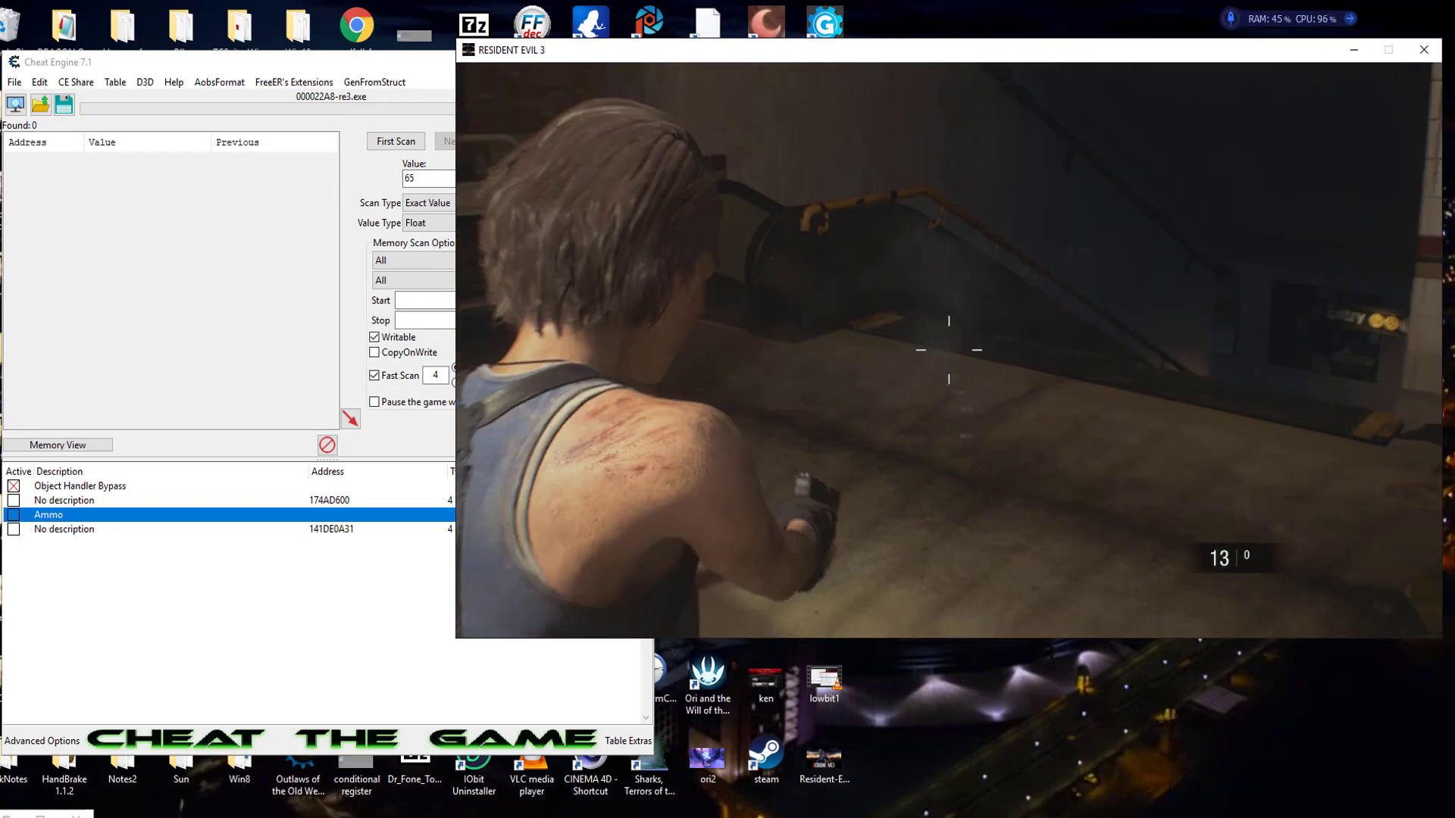
{"action": "key", "text": "Escape"}
{"action": "left_click", "coordinate": [203, 517]}
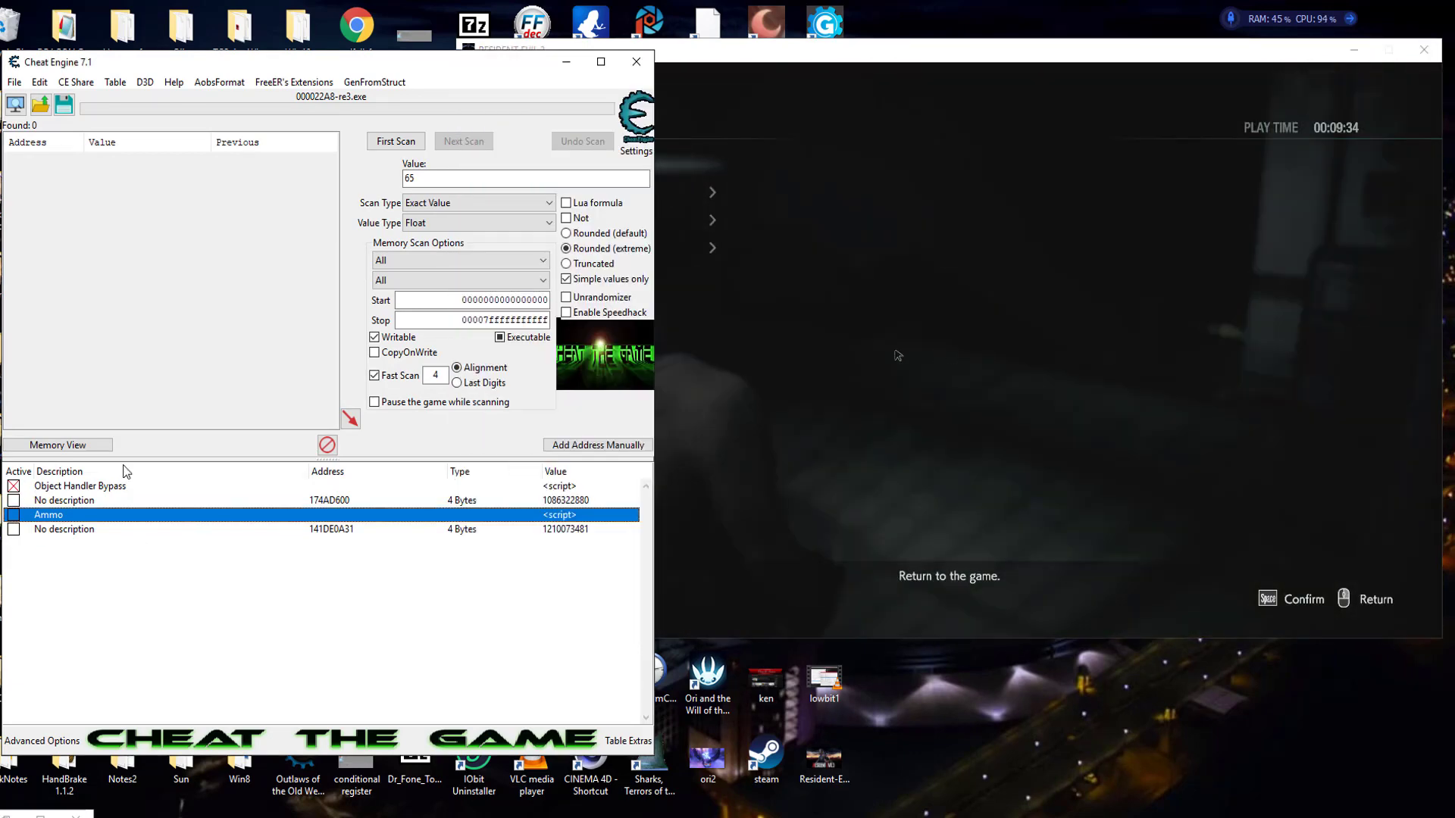
Step: Resume the game, shoot the taped wooden crate to test the ammo script and walk on past the dropped Red Herb
{"action": "left_click", "coordinate": [988, 254]}
{"action": "key", "text": "Escape"}
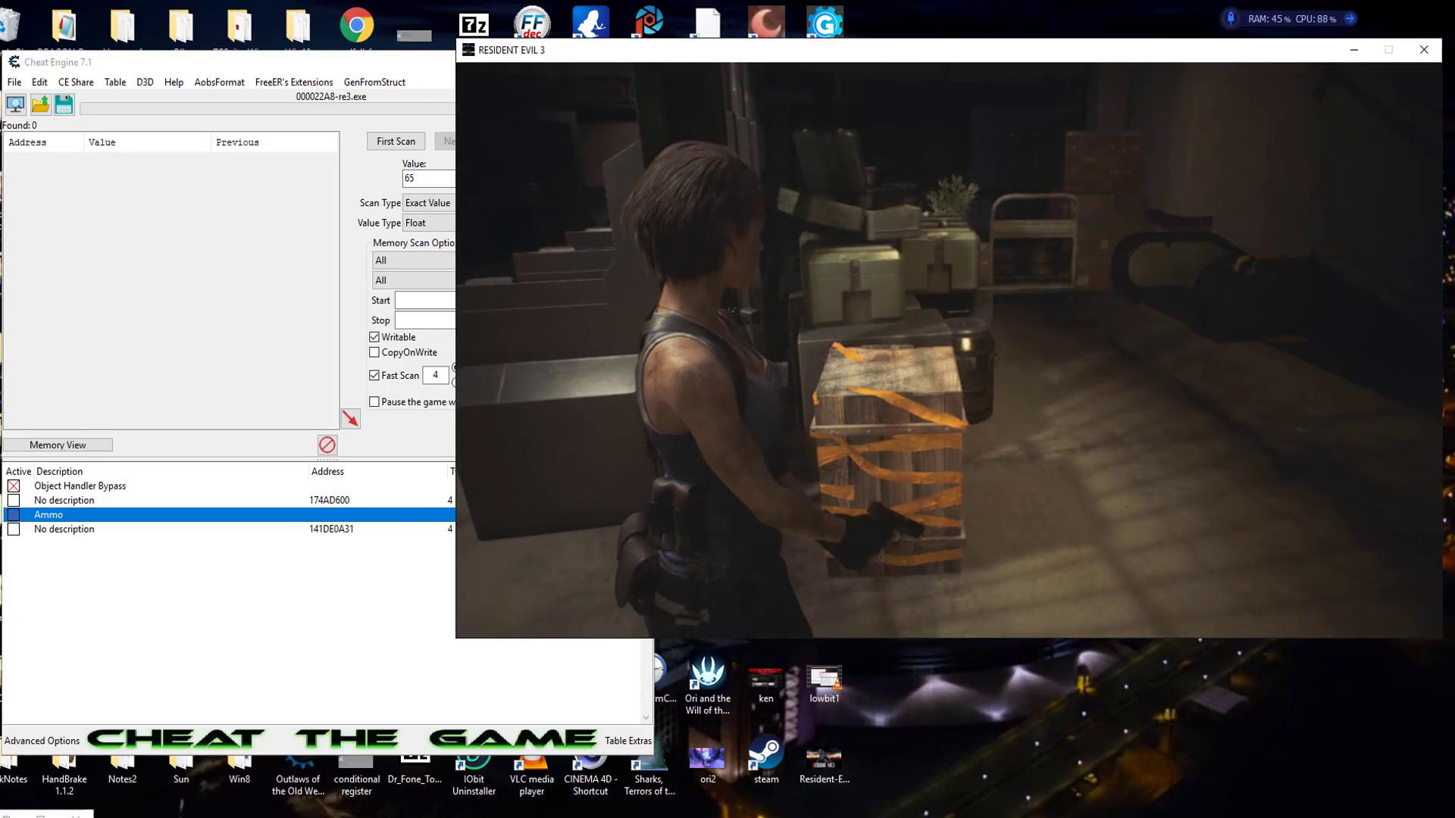
{"action": "right_click", "coordinate": [948, 350]}
{"action": "left_click", "coordinate": [949, 350]}
{"action": "key", "text": "w"}
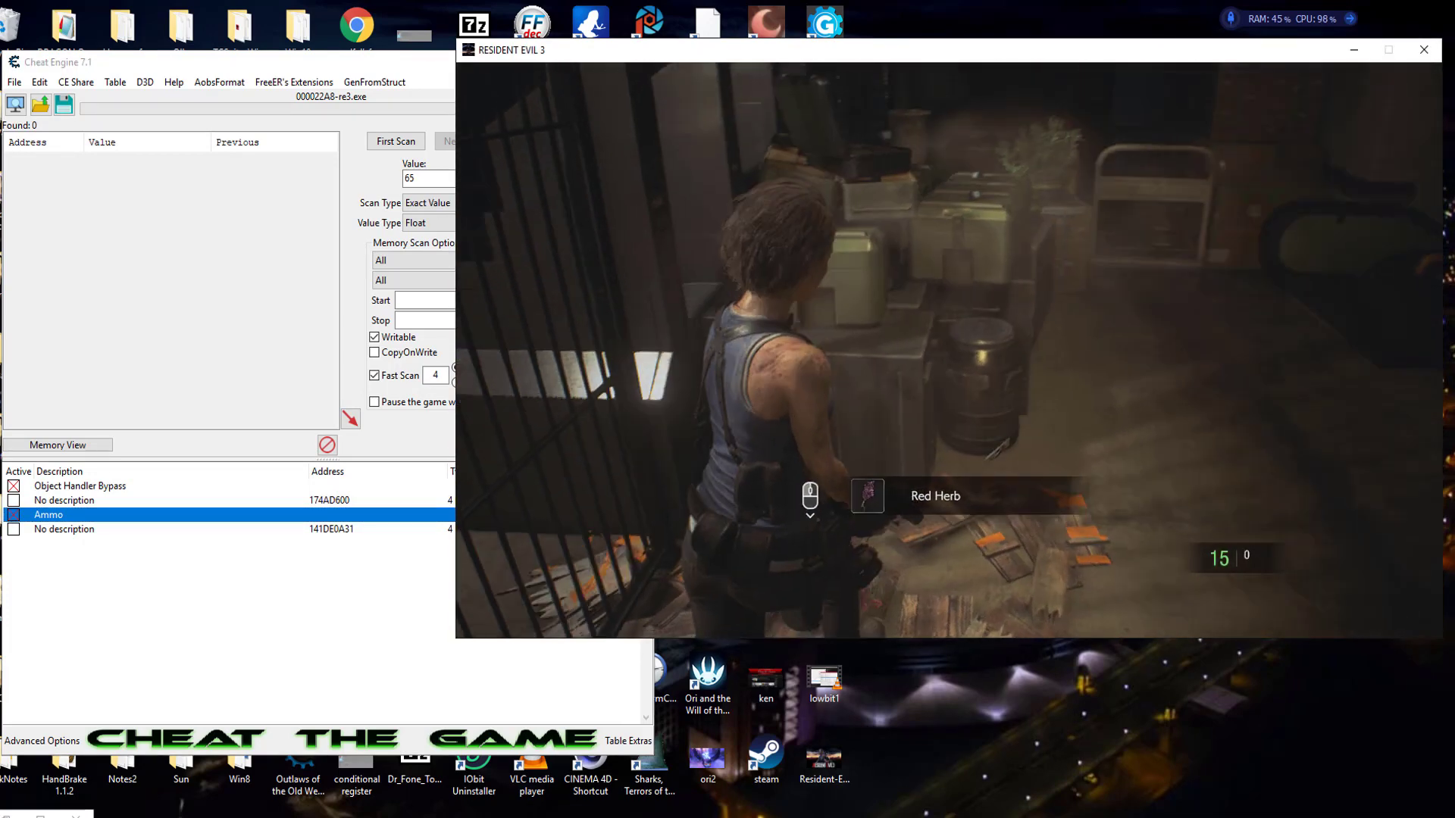
{"action": "key", "text": "w"}
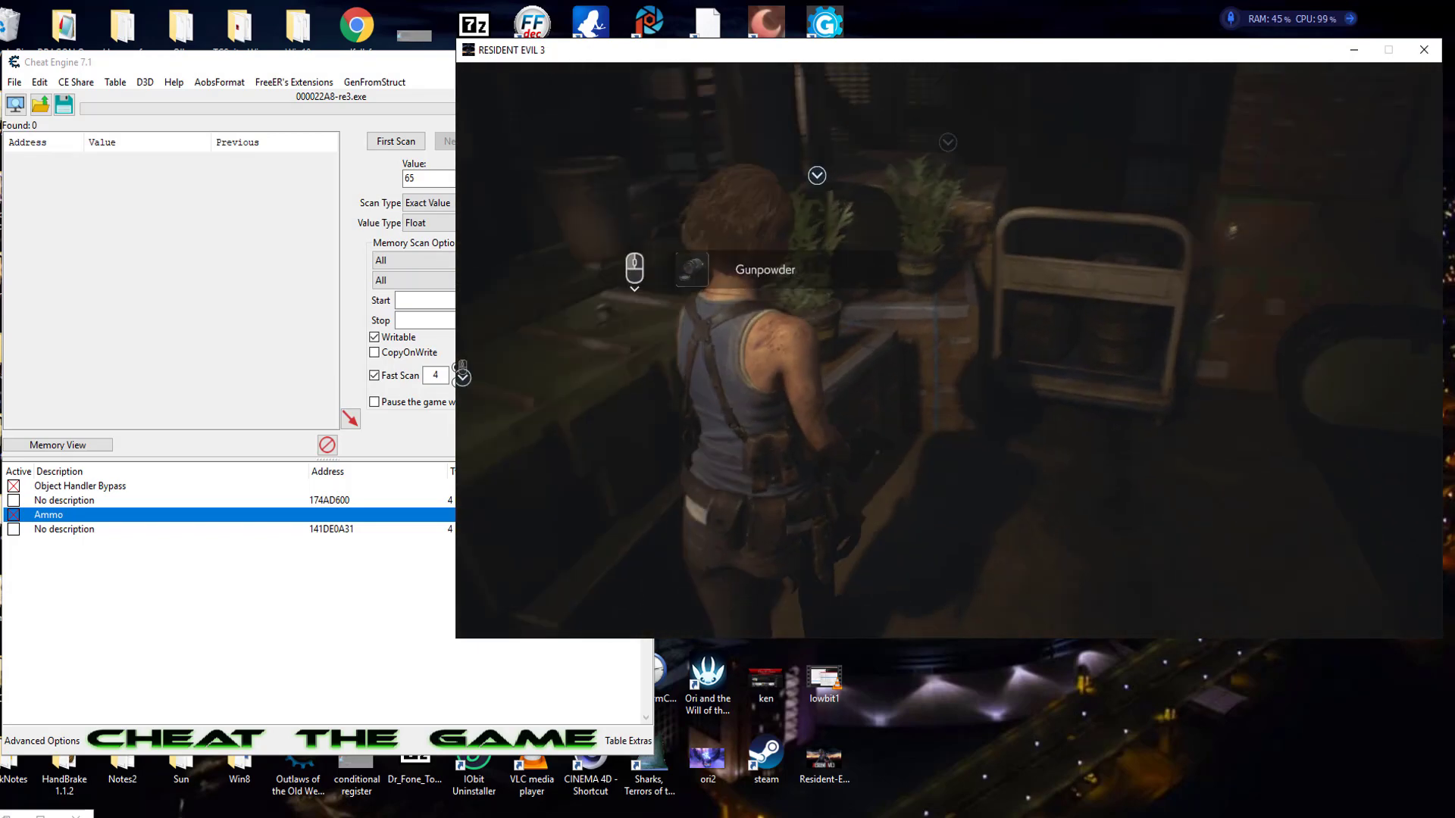
Step: Walk Jill past the Gunpowder, down the ramp toward the Entry sign and on through the dark subway passages
{"action": "key", "text": "w"}
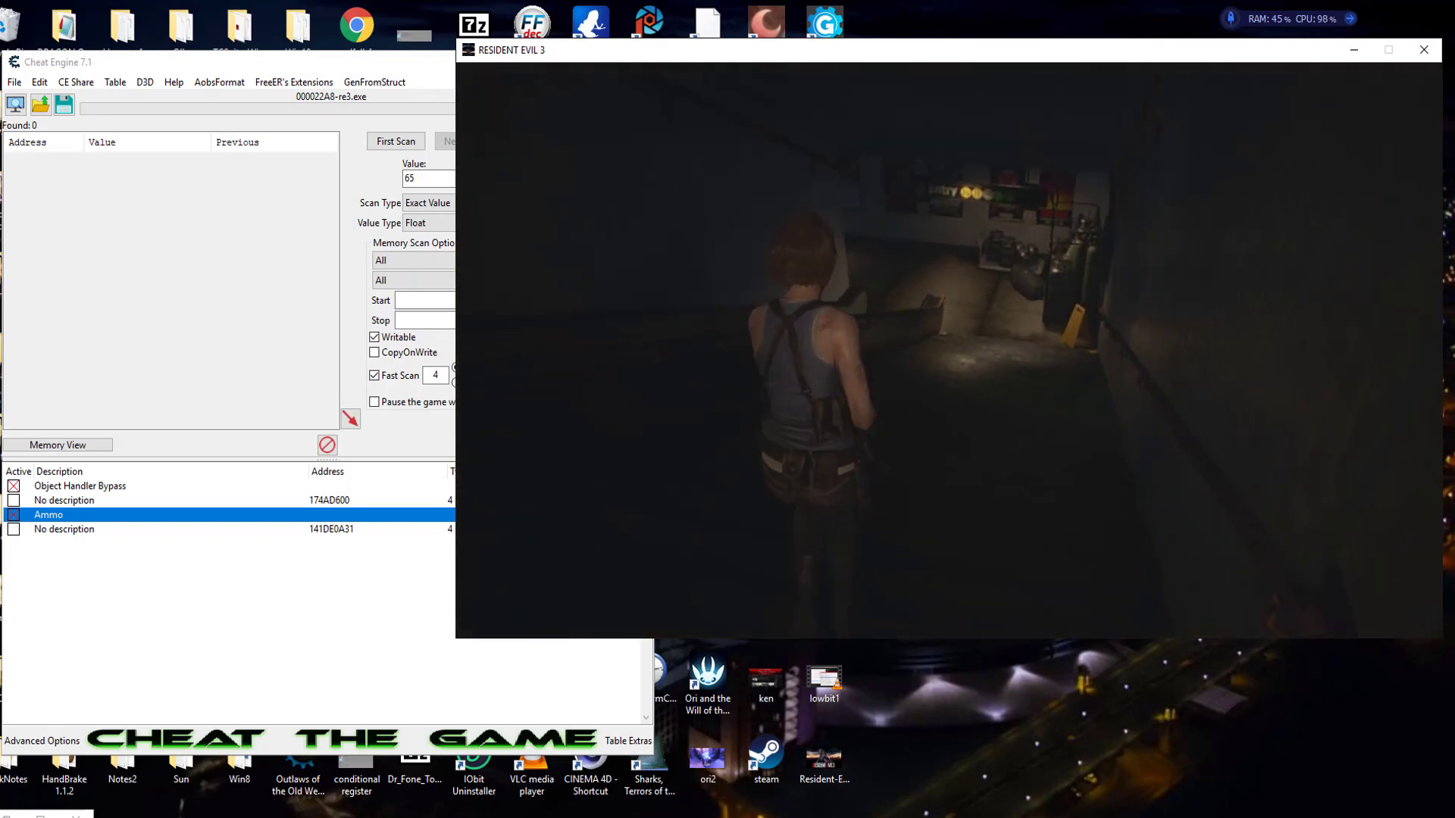
{"action": "key", "text": "w"}
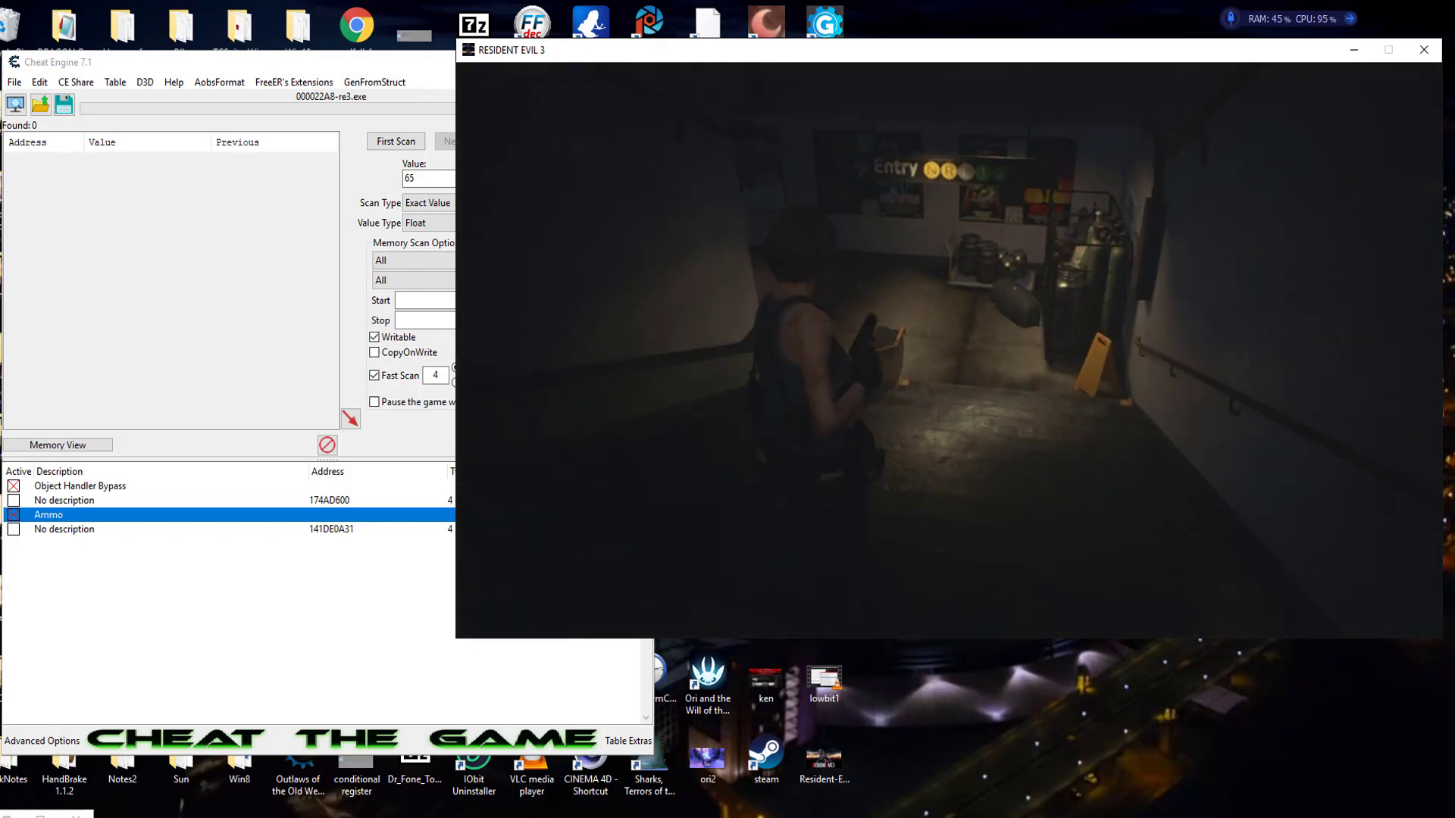
{"action": "key", "text": "w"}
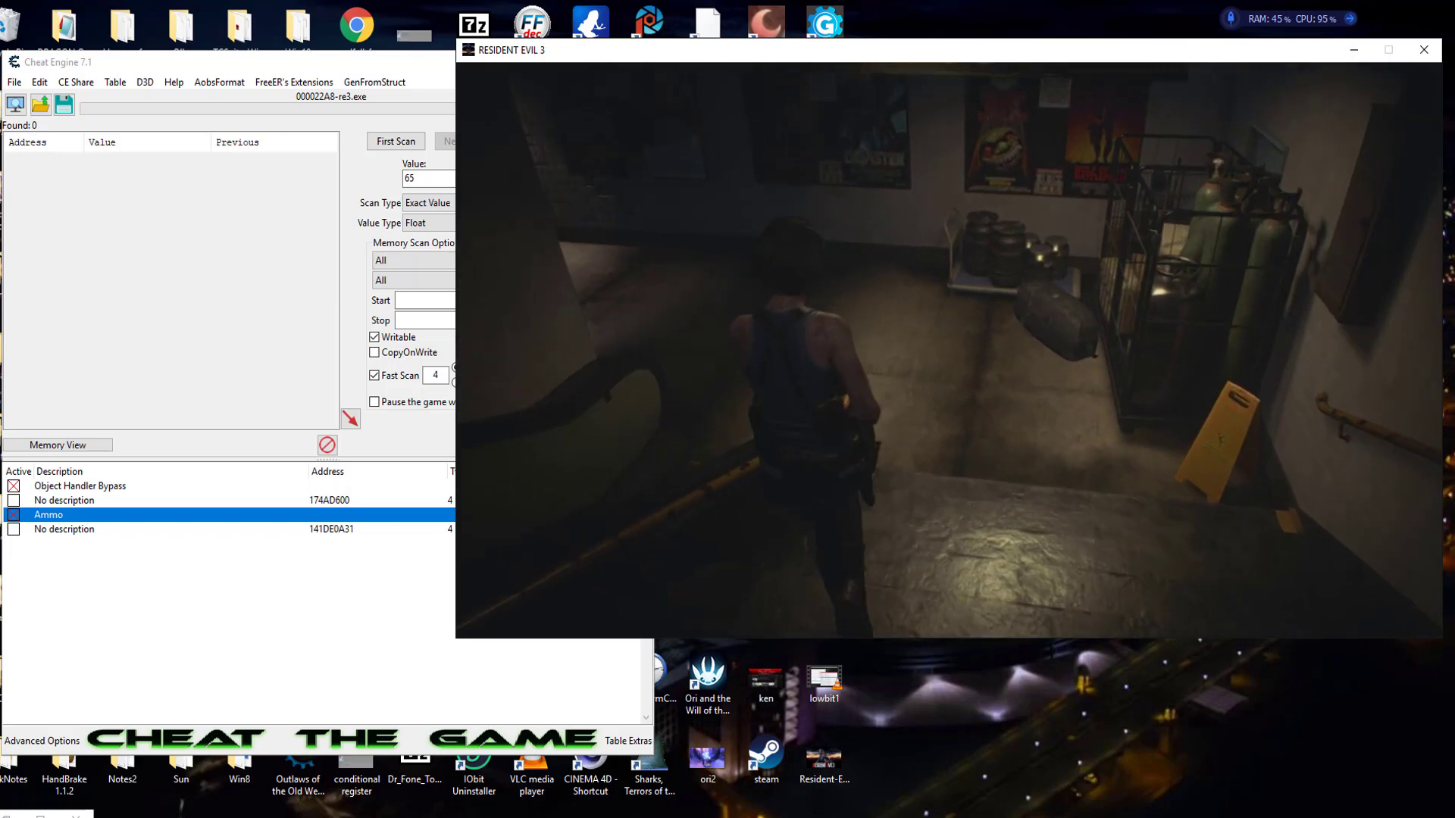
{"action": "key", "text": "w"}
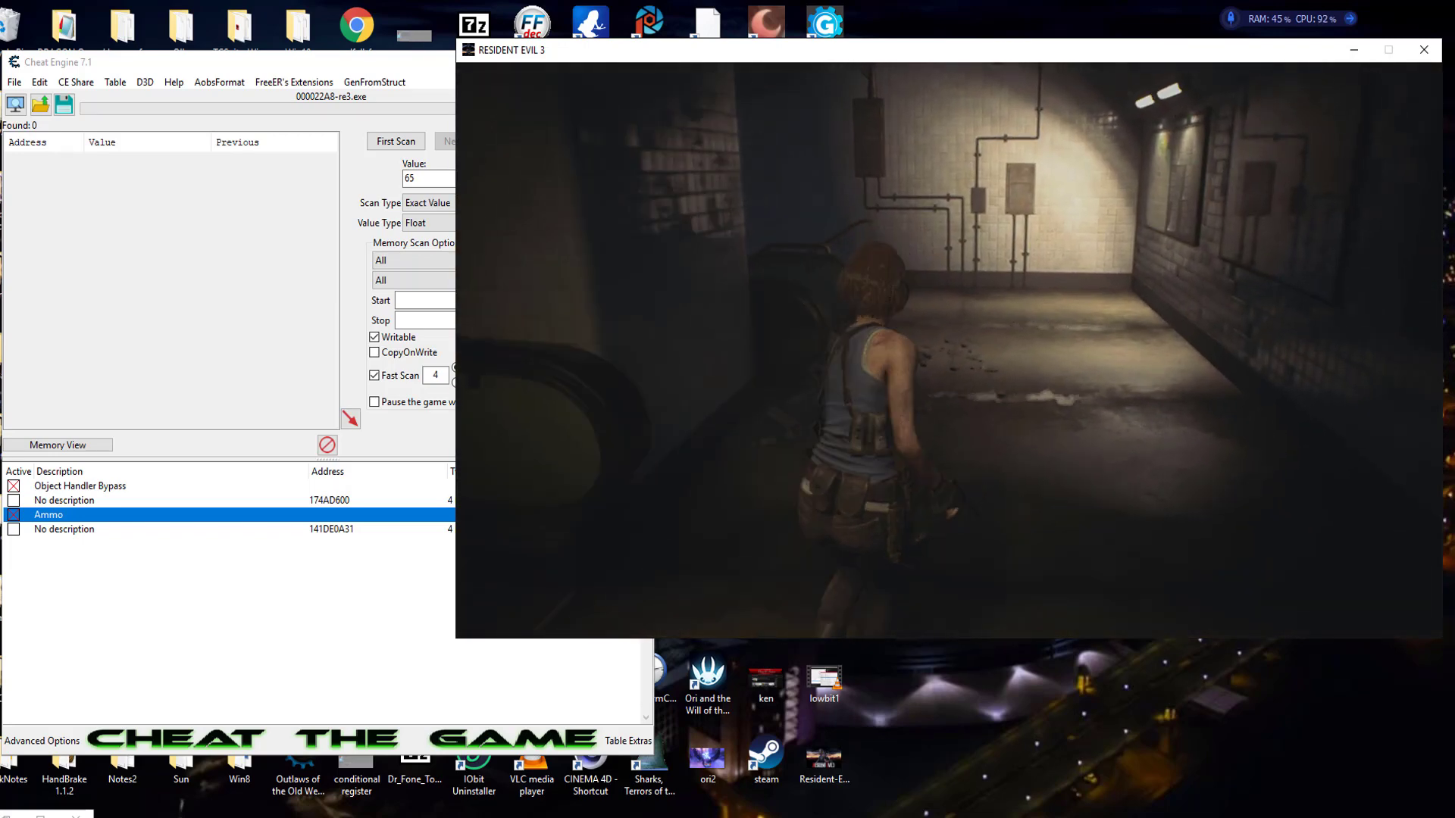
{"action": "key", "text": "w"}
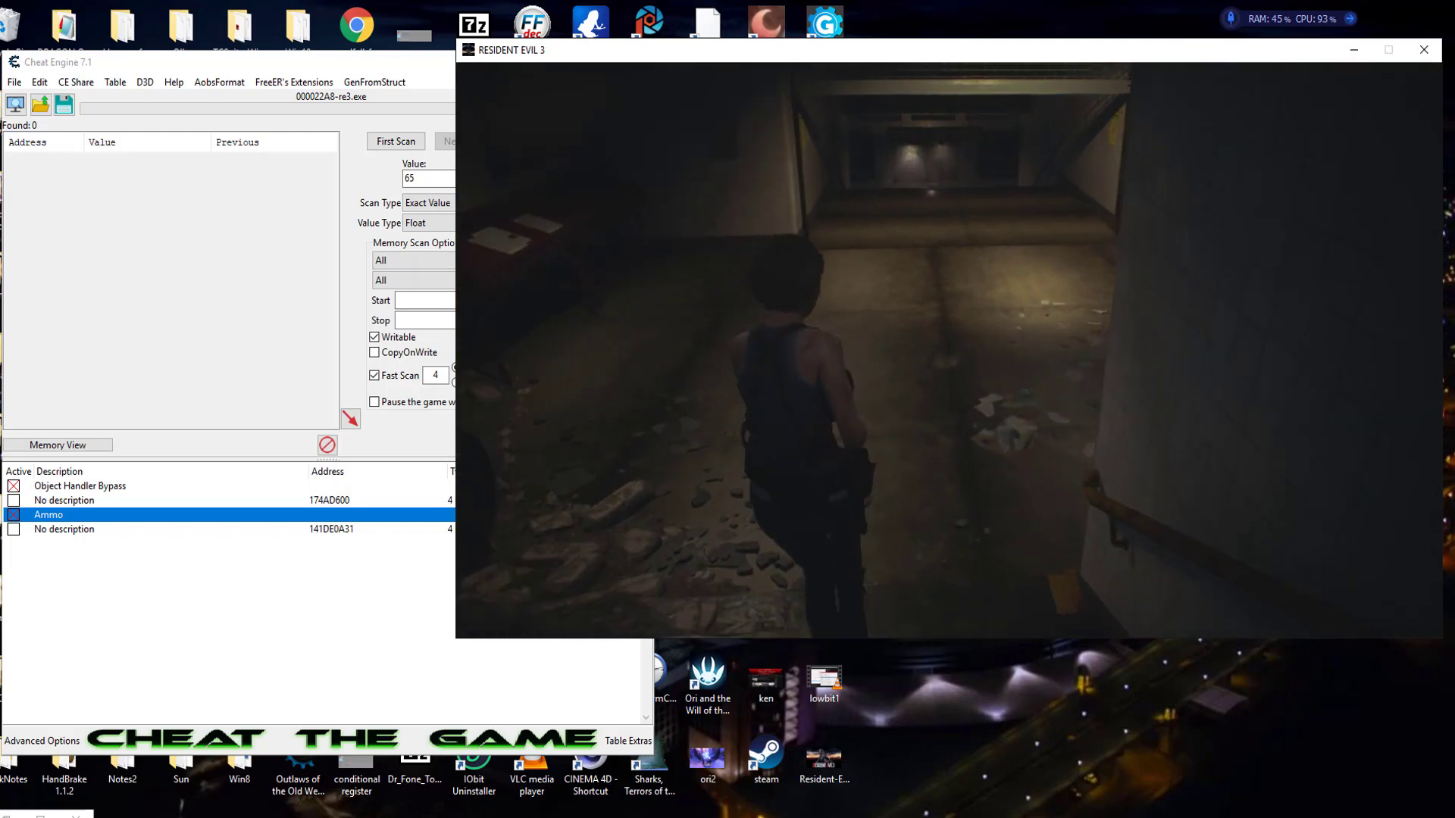
{"action": "key", "text": "w"}
{"action": "key", "text": "w"}
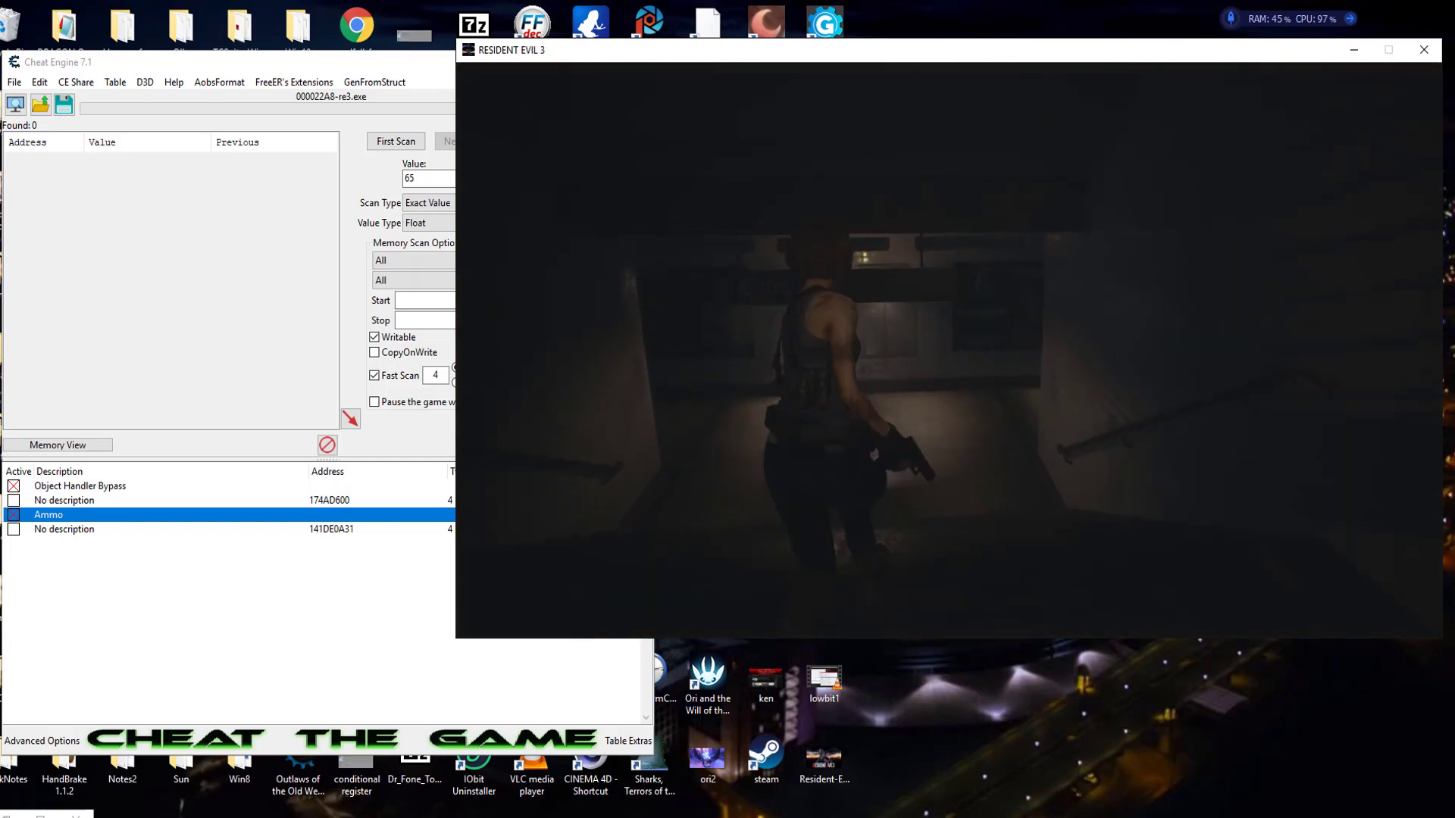
Step: Lead Jill past the lit wall map and down the stairs under the HEALTHFAST sign, and interact with the document on the platform bench
{"action": "key", "text": "w"}
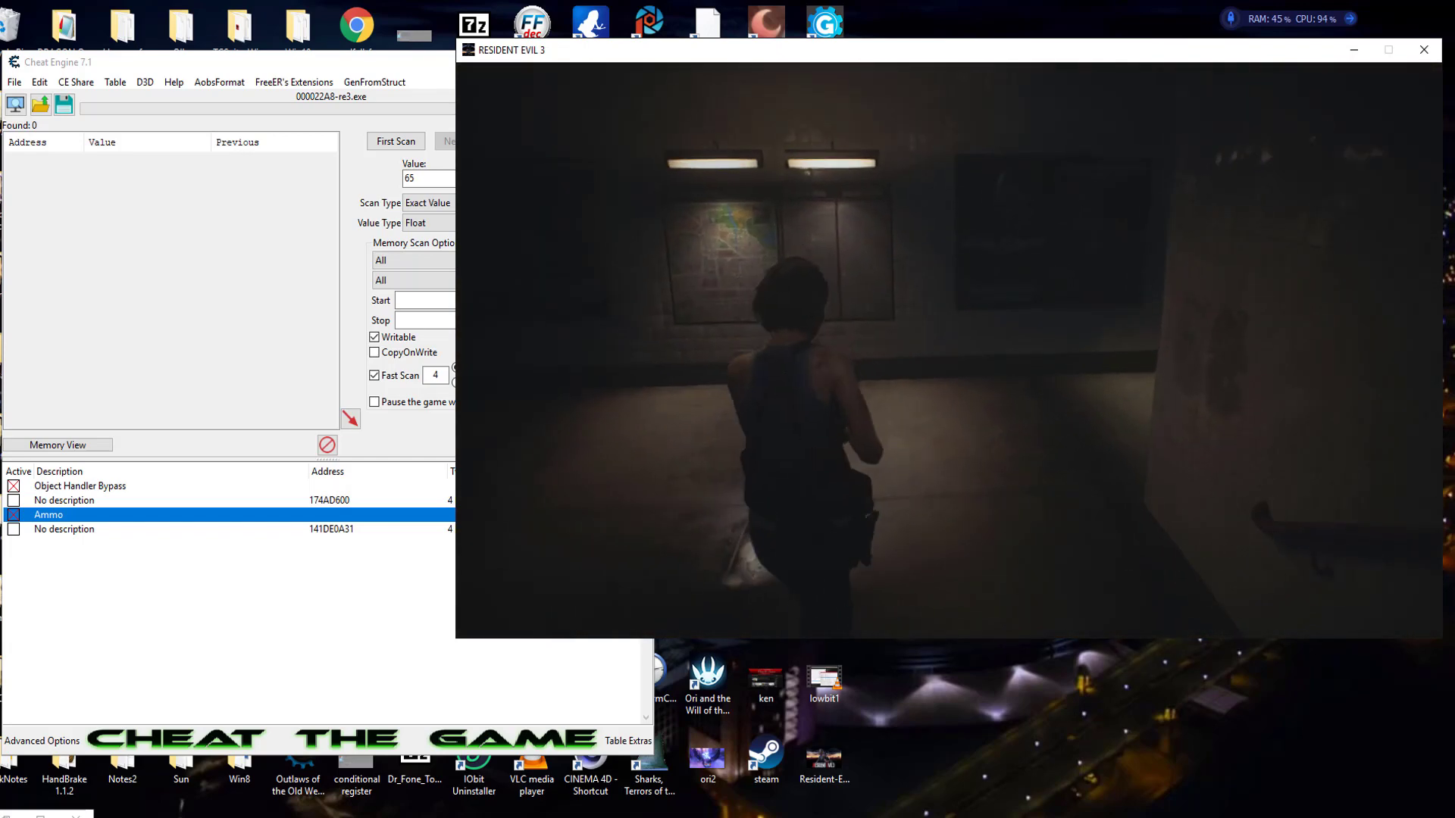
{"action": "key", "text": "w"}
{"action": "key", "text": "w"}
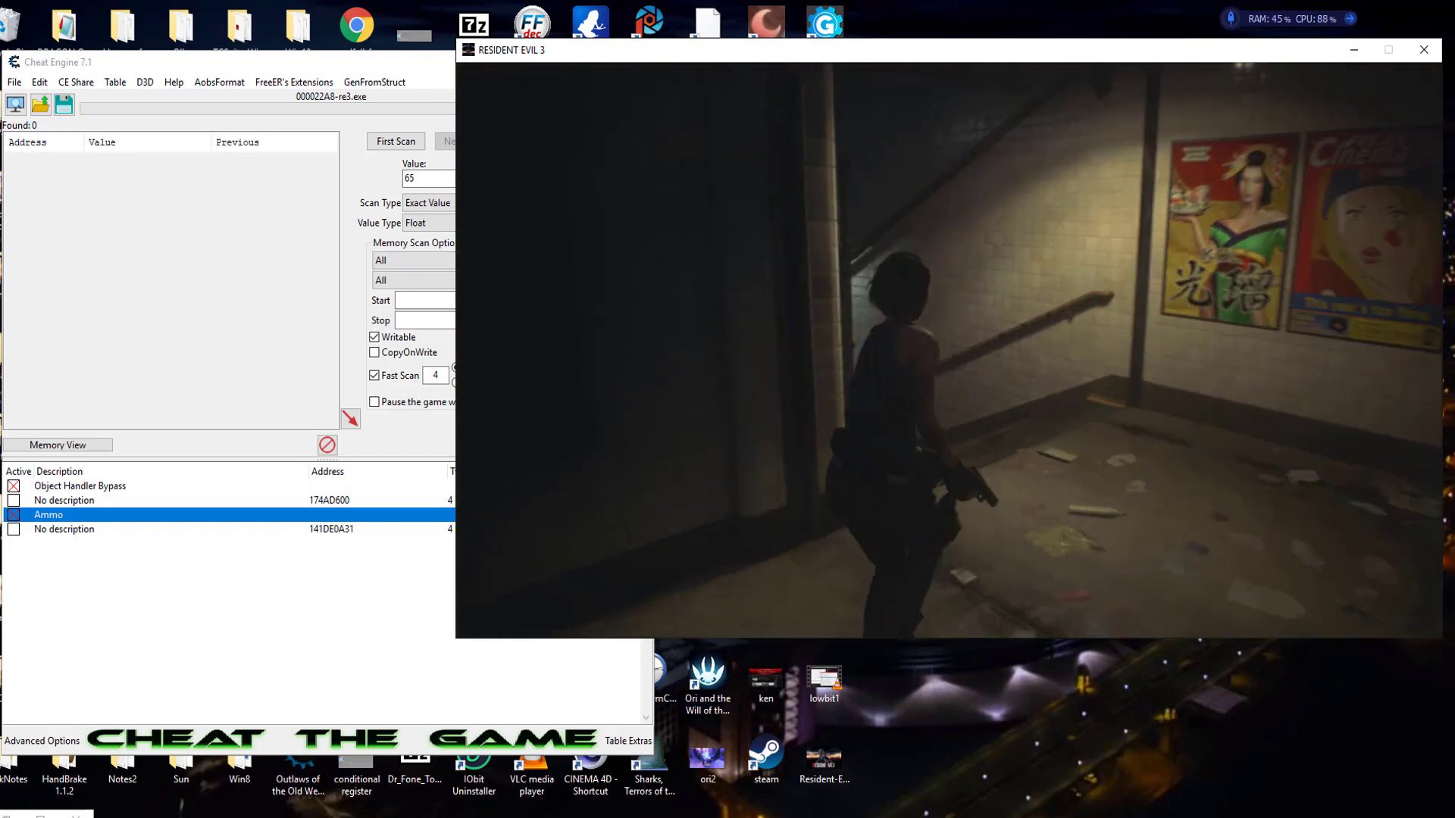
{"action": "key", "text": "w"}
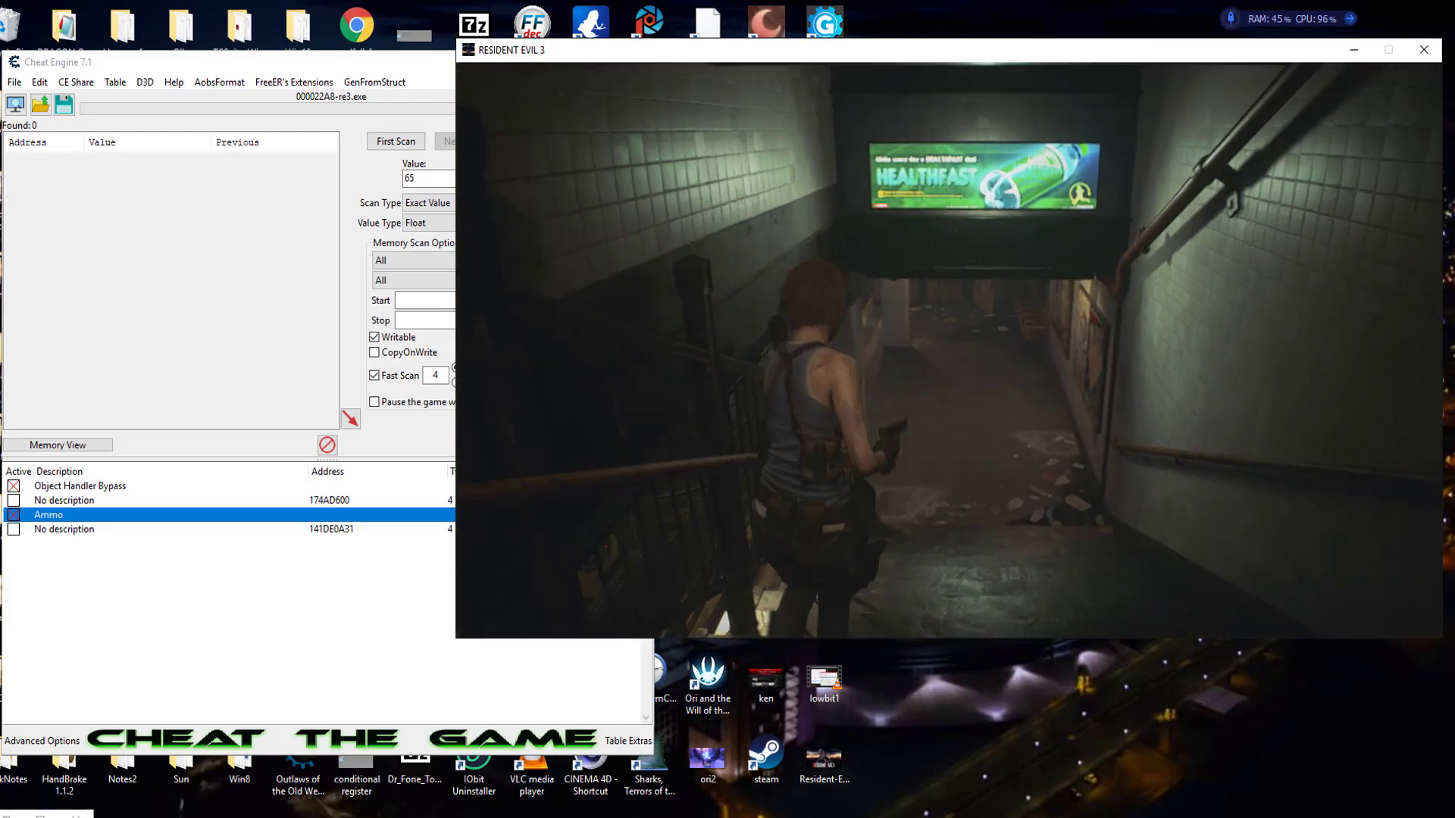
{"action": "key", "text": "w"}
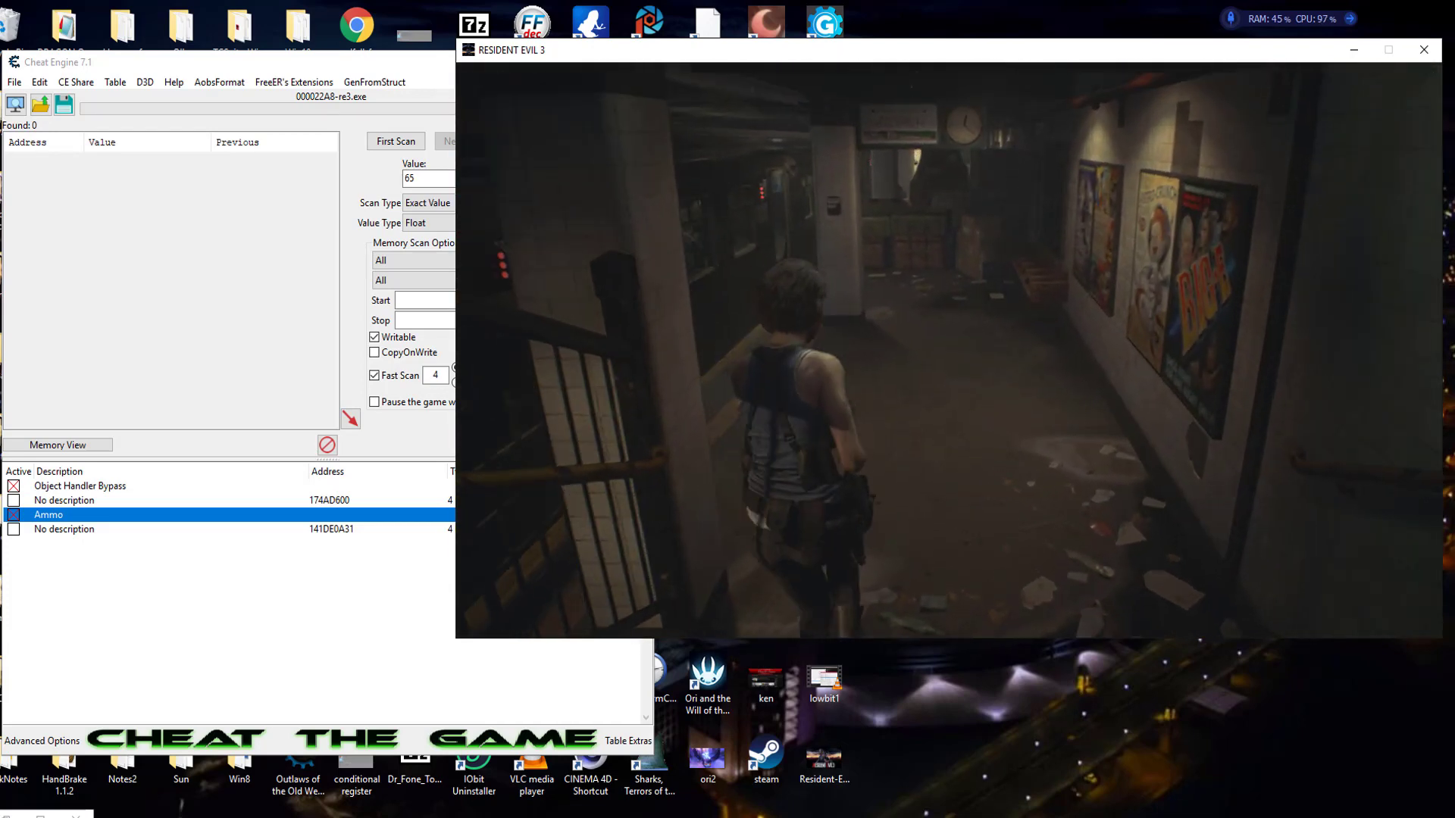
{"action": "key", "text": "w"}
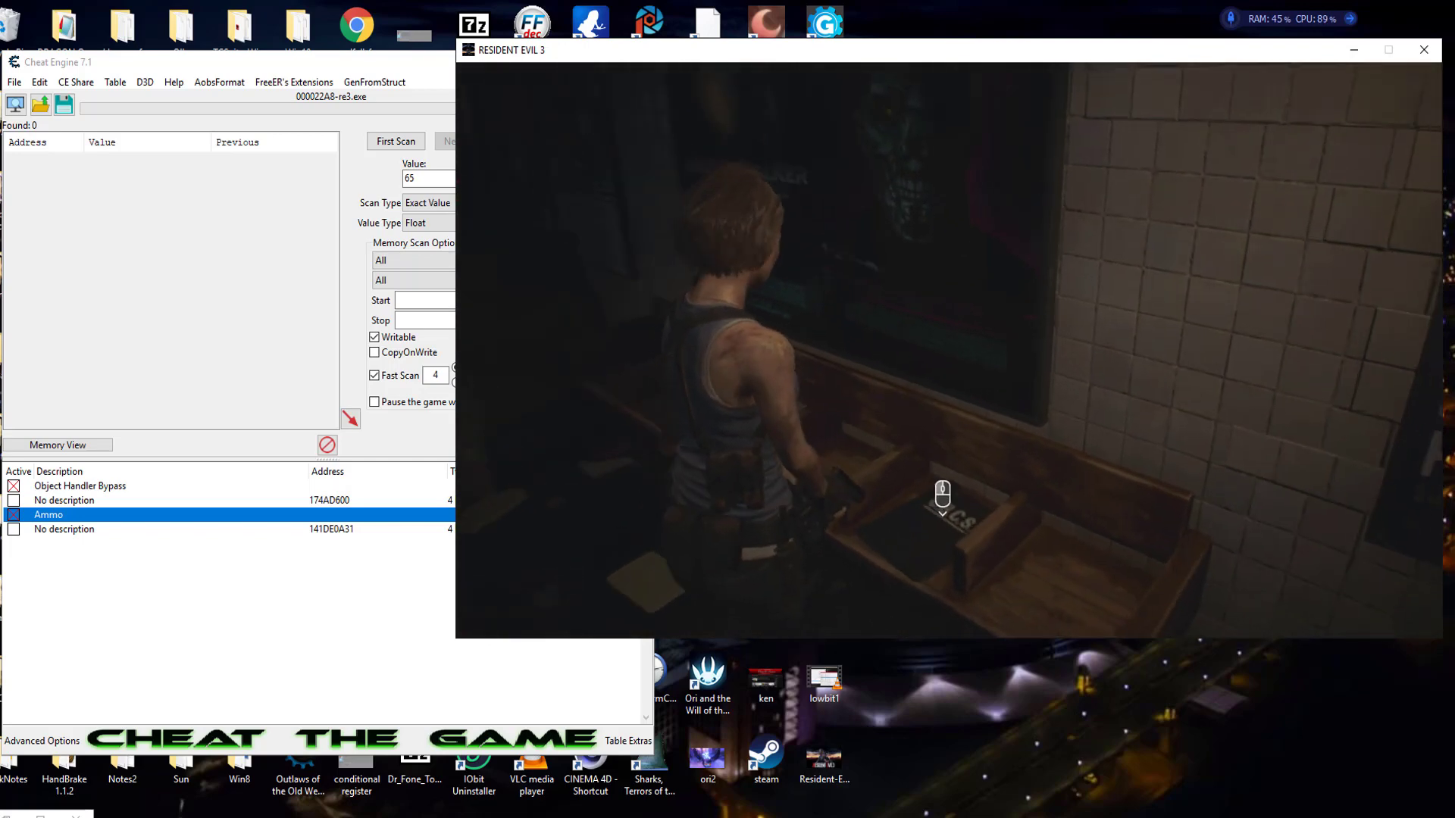
{"action": "left_click", "coordinate": [1176, 336]}
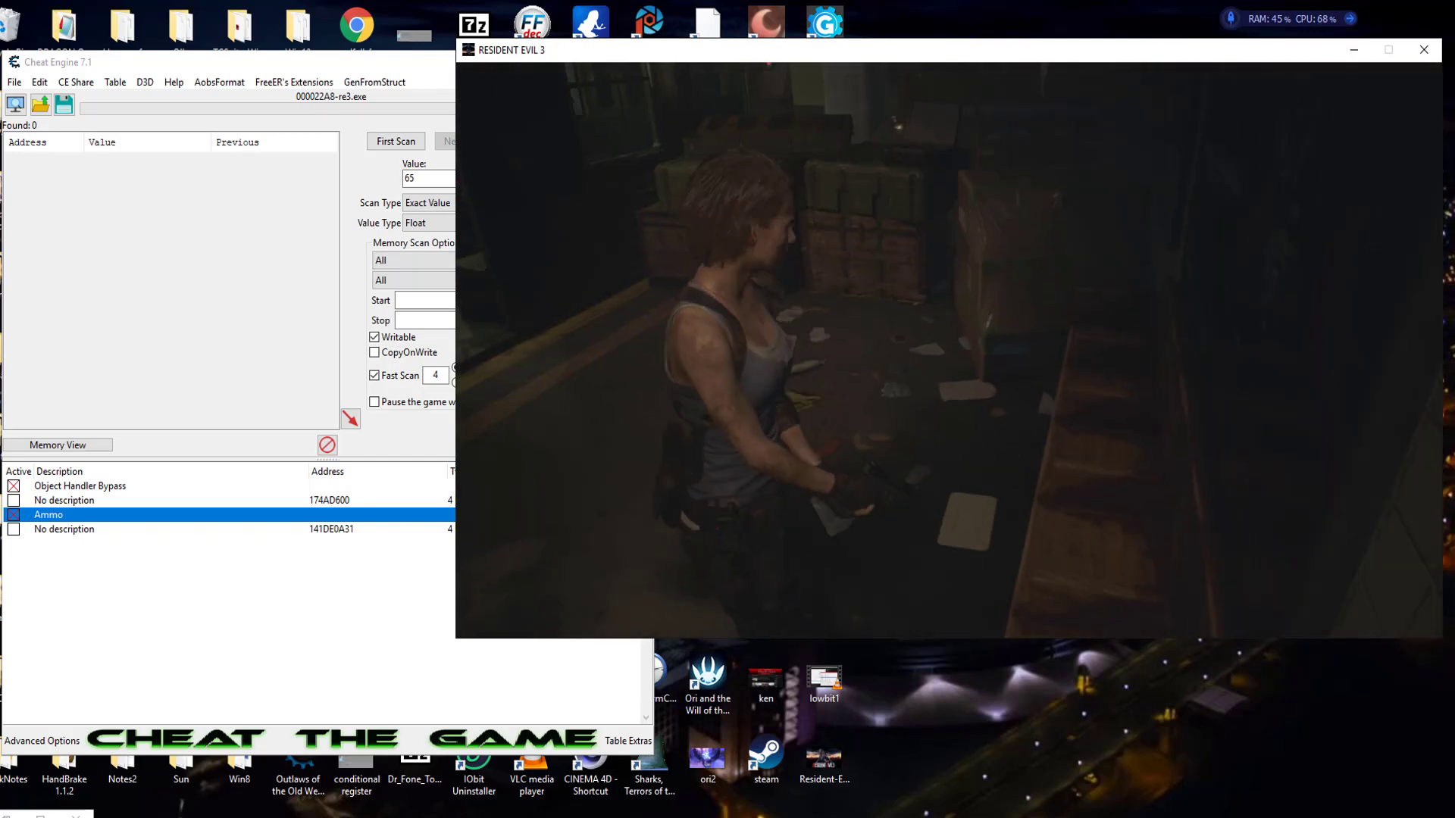
Step: Walk Jill into the parked train car, back out onto the platform and up the staircase with the yellow handrail
{"action": "key", "text": "w"}
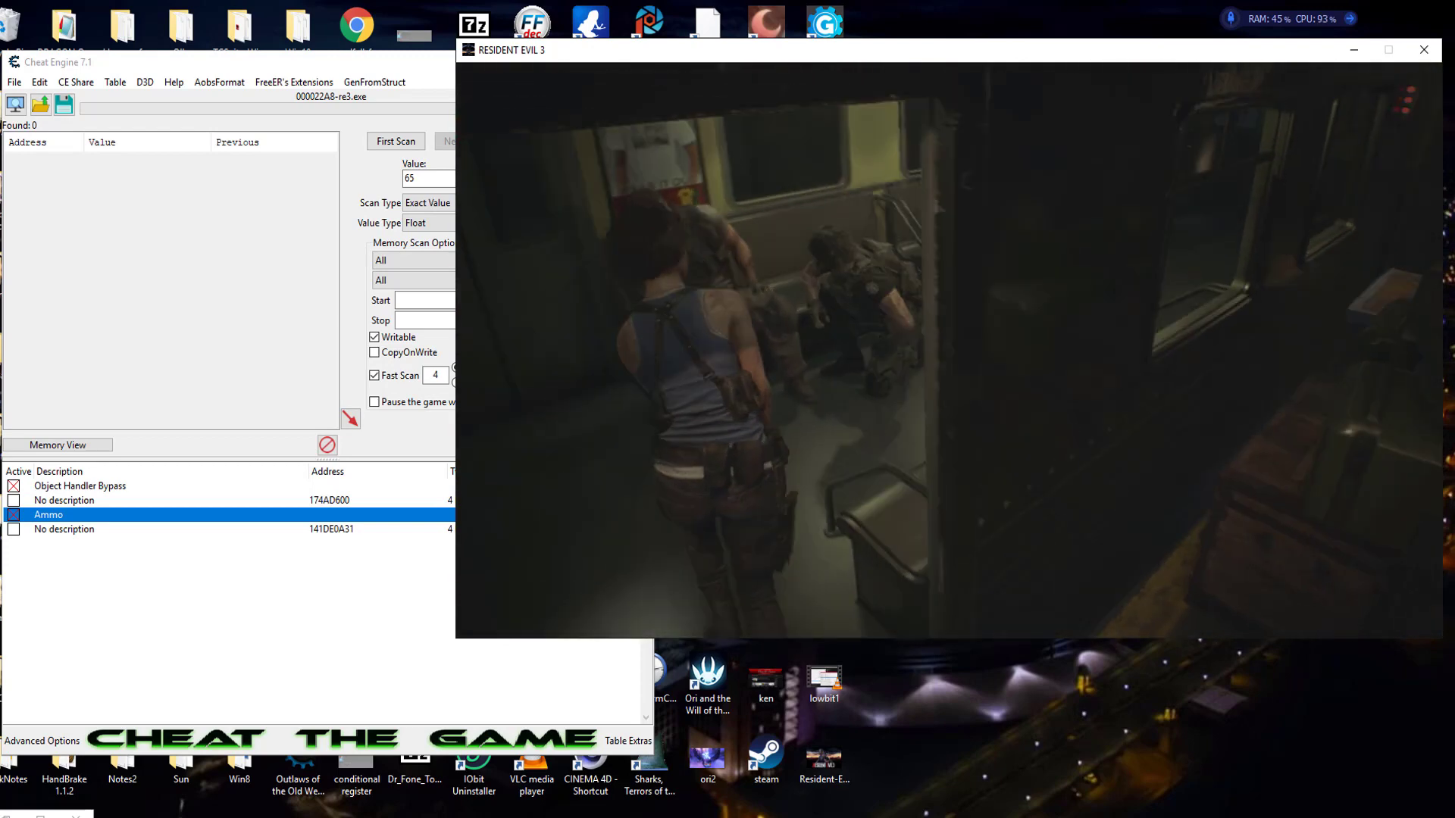
{"action": "key", "text": "w"}
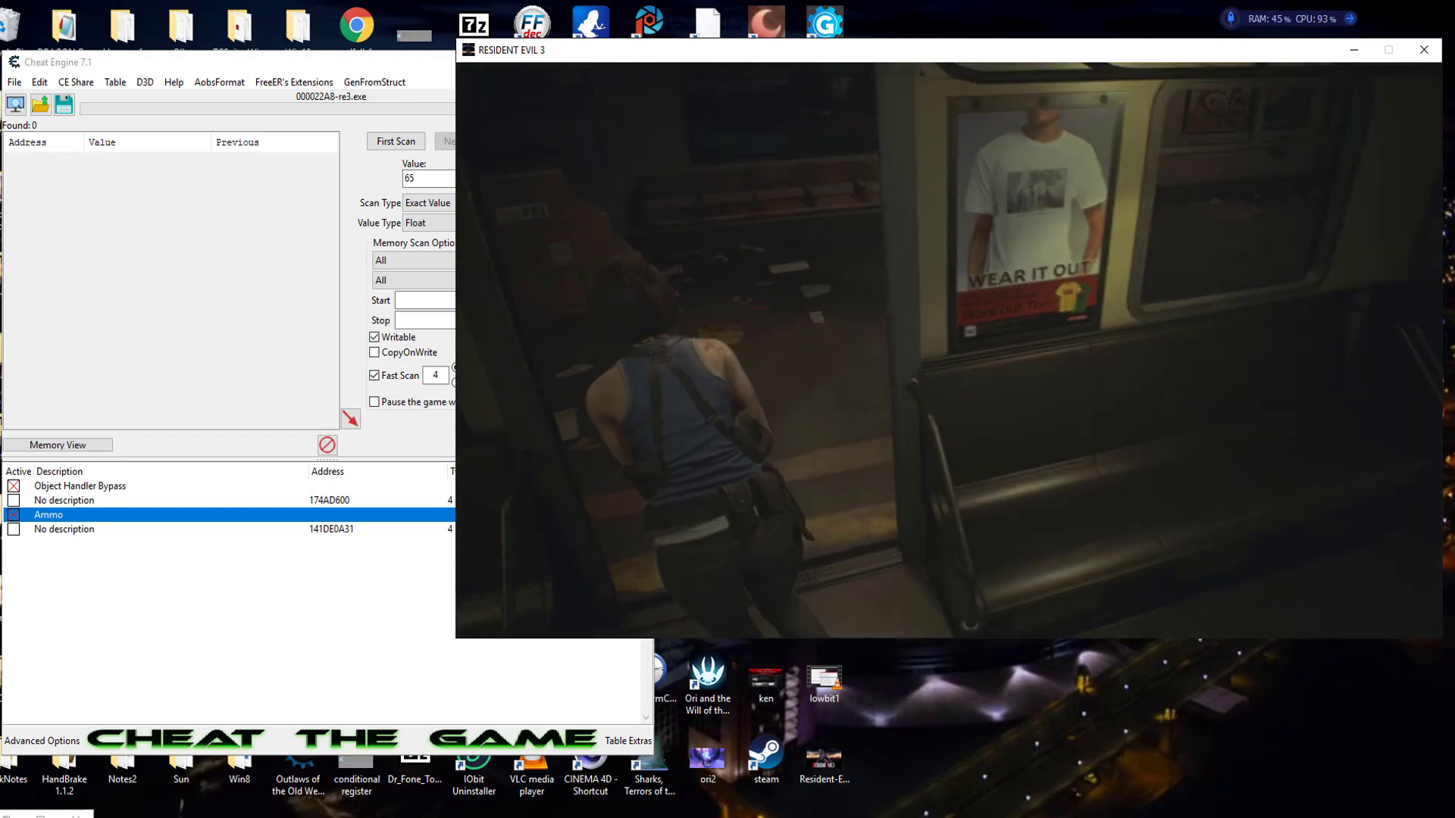
{"action": "key", "text": "w"}
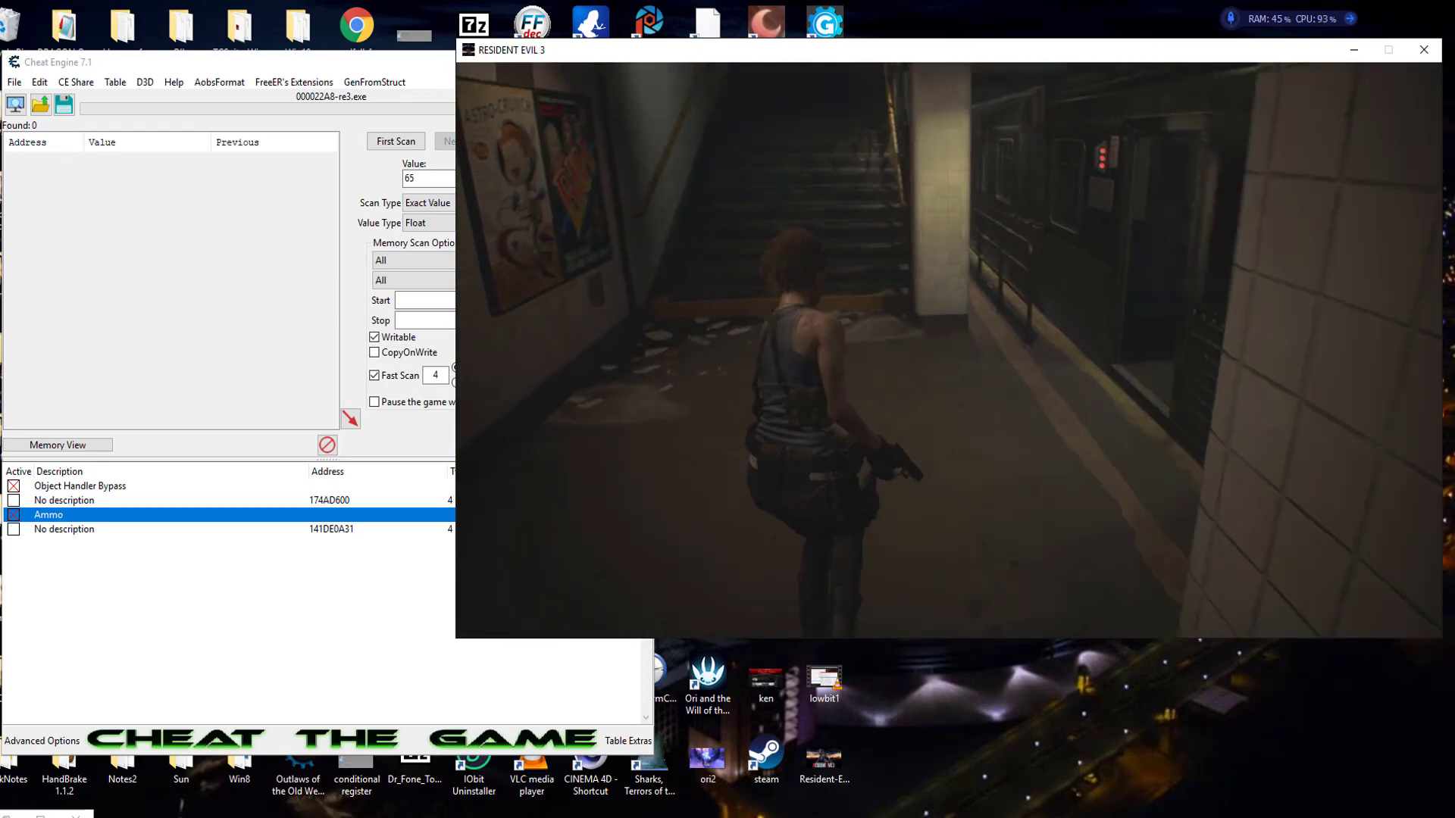
{"action": "key", "text": "w"}
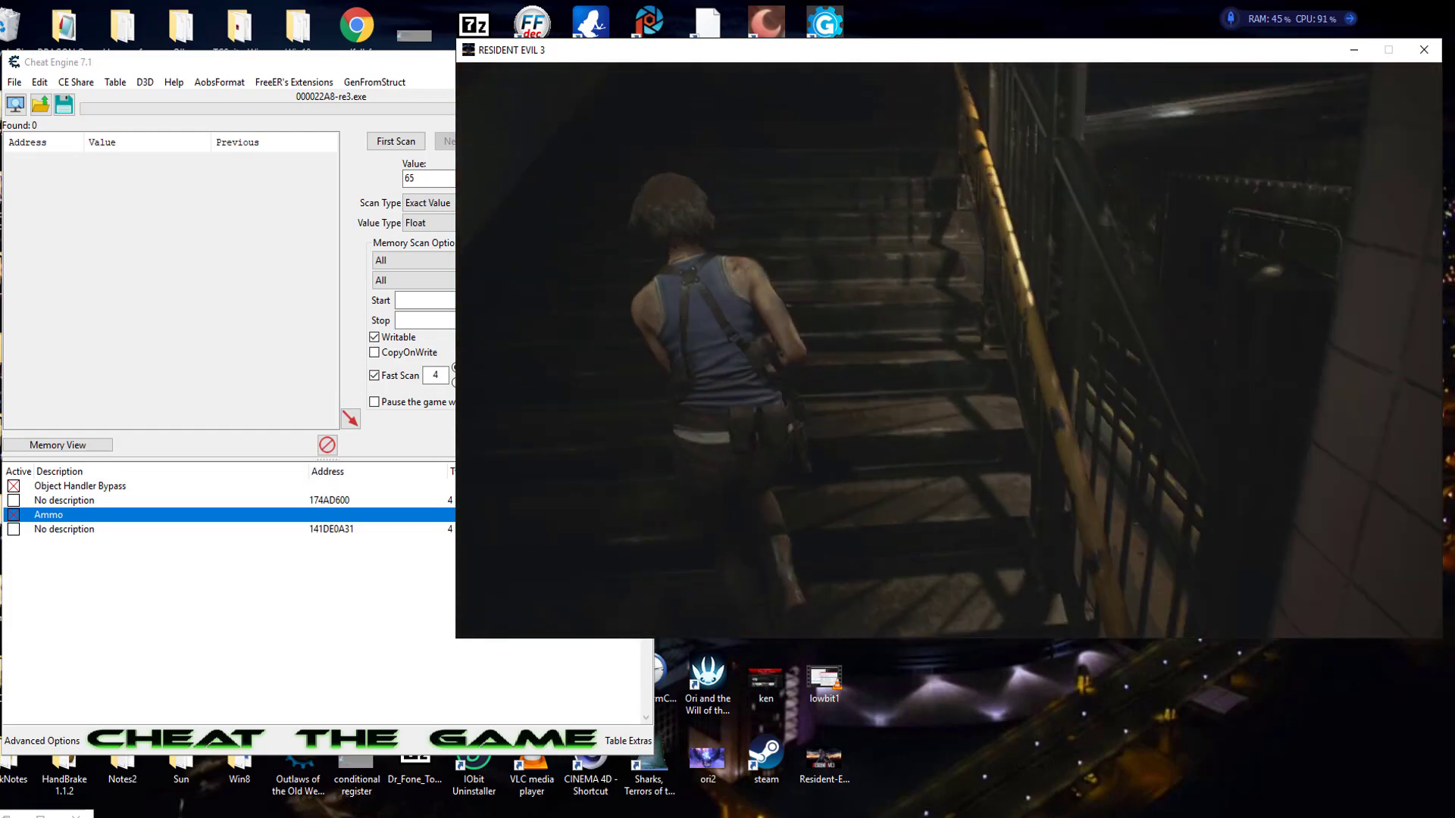